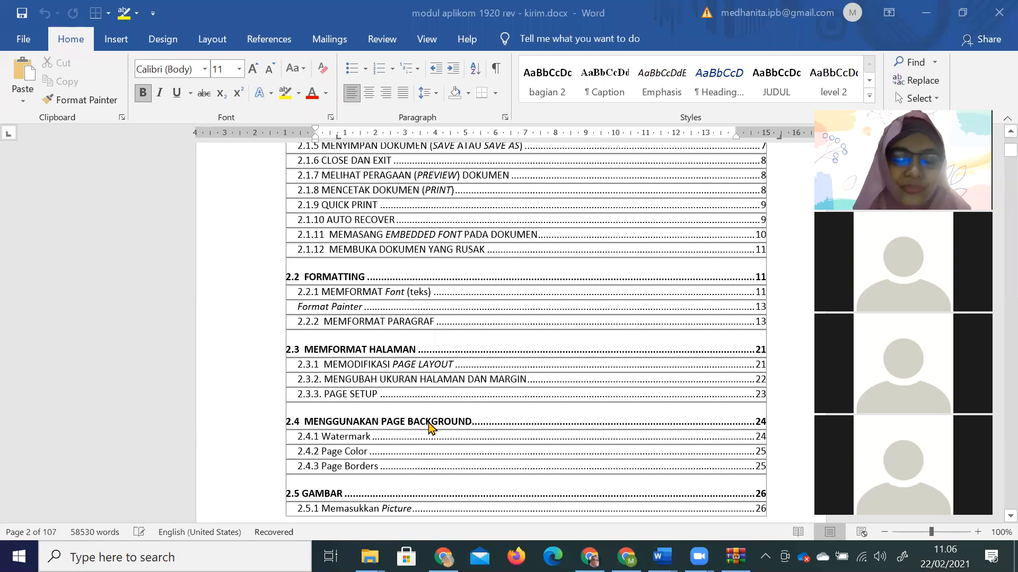
Create a new blank document from File > New.
{"action": "scroll", "coordinate": [430, 426], "scroll_direction": "down", "scroll_amount": 1}
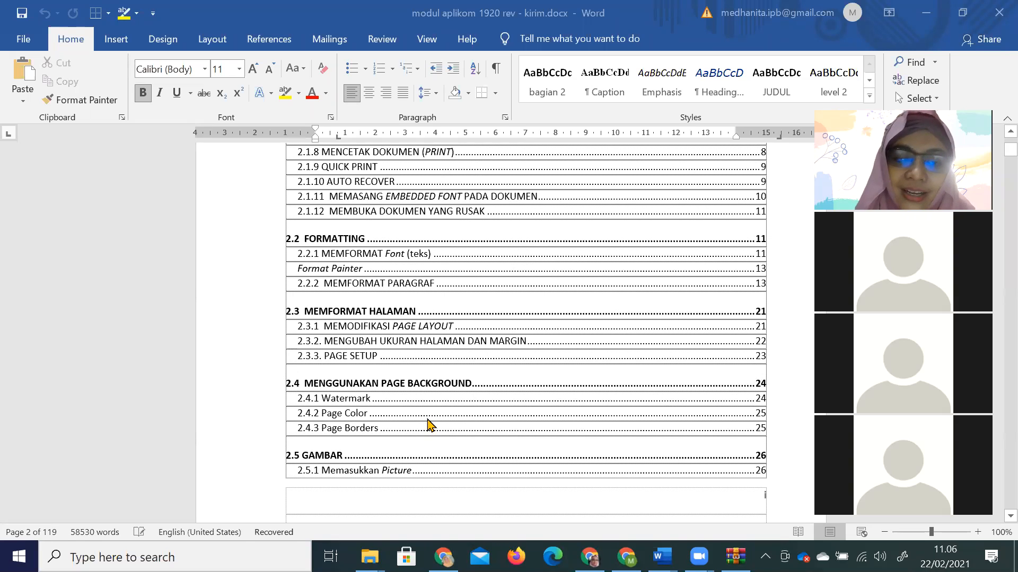
{"action": "scroll", "coordinate": [429, 427], "scroll_direction": "down", "scroll_amount": 1}
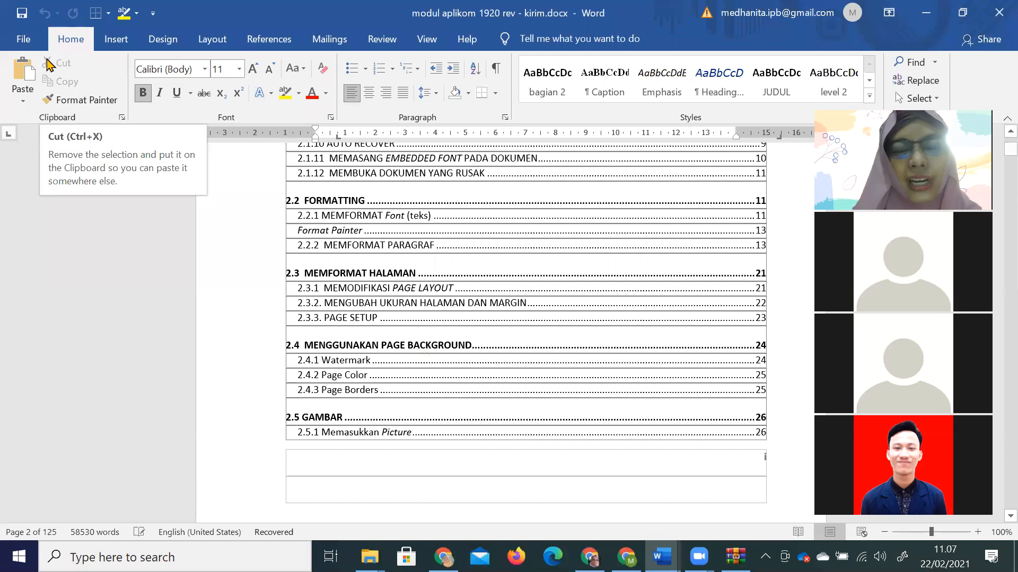
{"action": "left_click", "coordinate": [23, 43]}
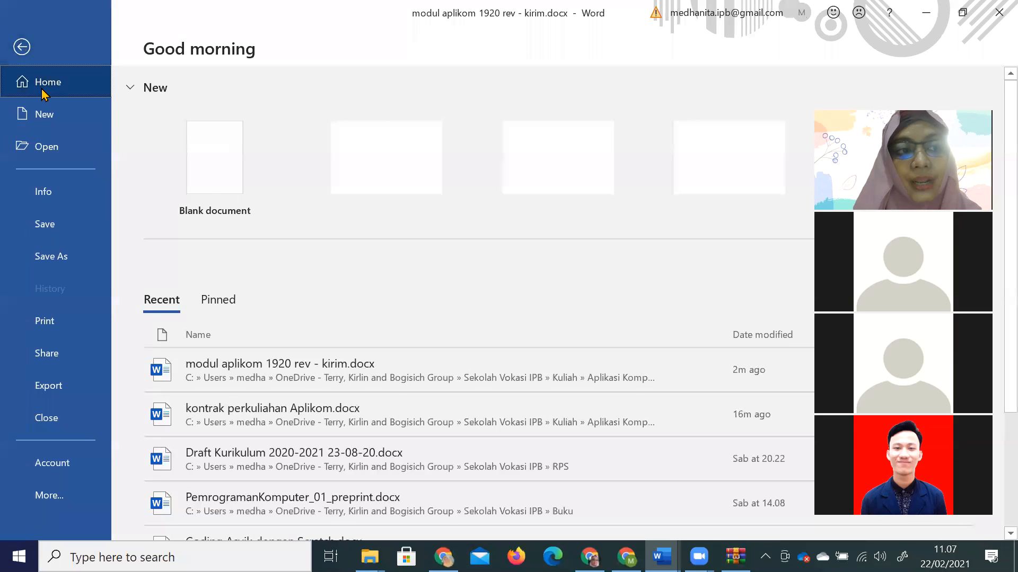
{"action": "left_click", "coordinate": [51, 121]}
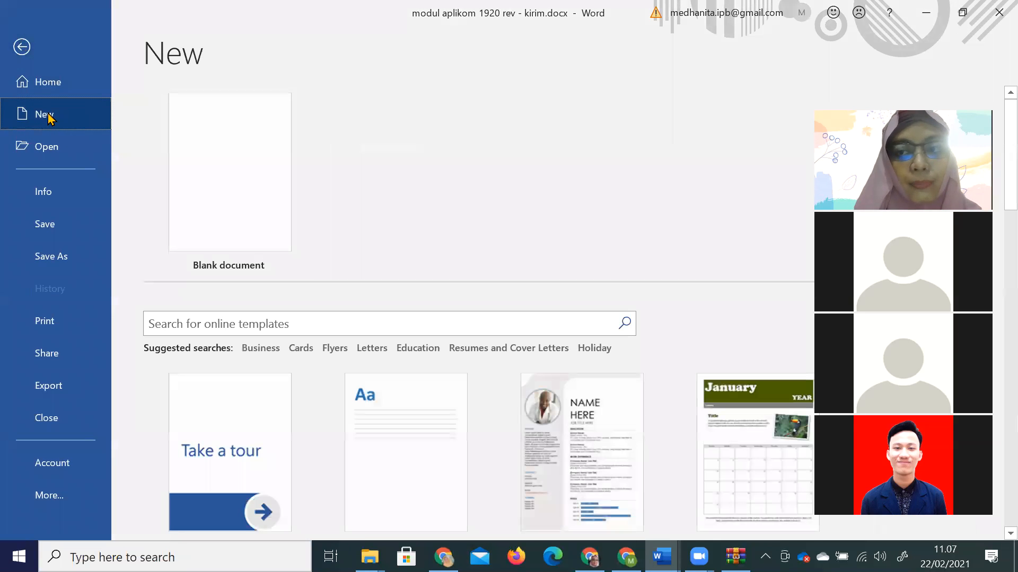
{"action": "left_click", "coordinate": [196, 197]}
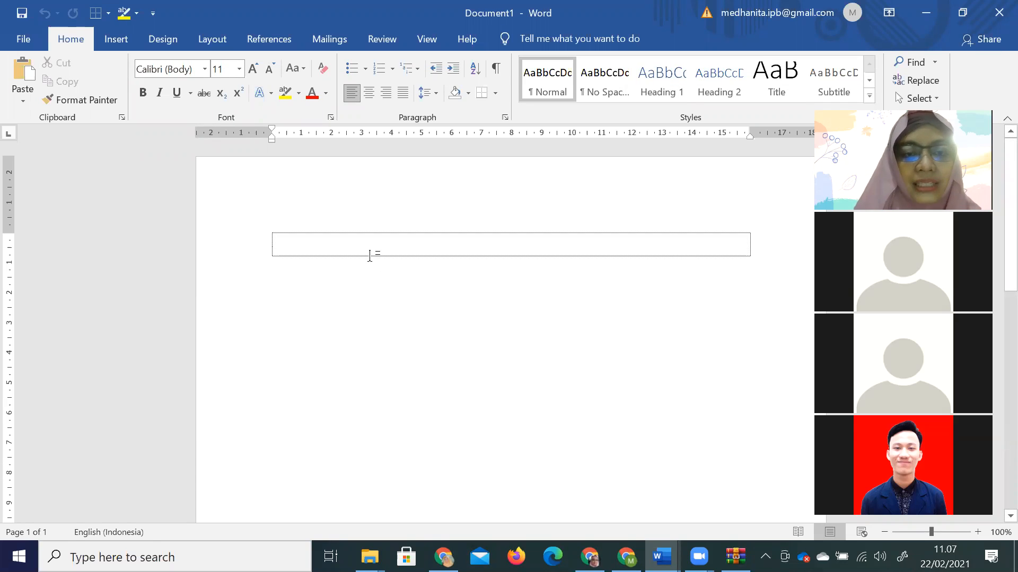
Centre-align the empty cell, then switch back to the modul aplikom 1920 rev document.
{"action": "left_click", "coordinate": [369, 93]}
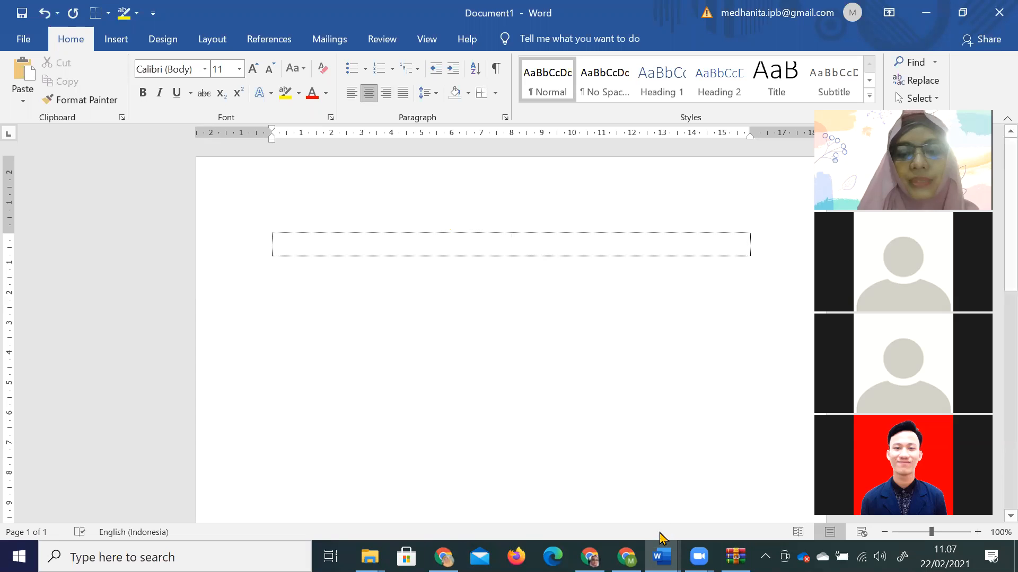
{"action": "left_click", "coordinate": [662, 557]}
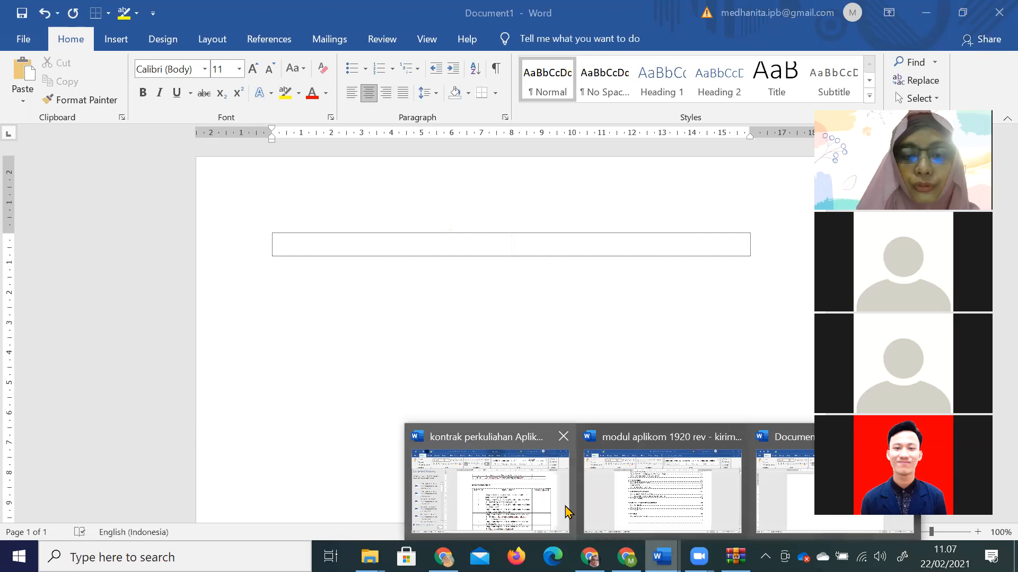
{"action": "left_click", "coordinate": [642, 497]}
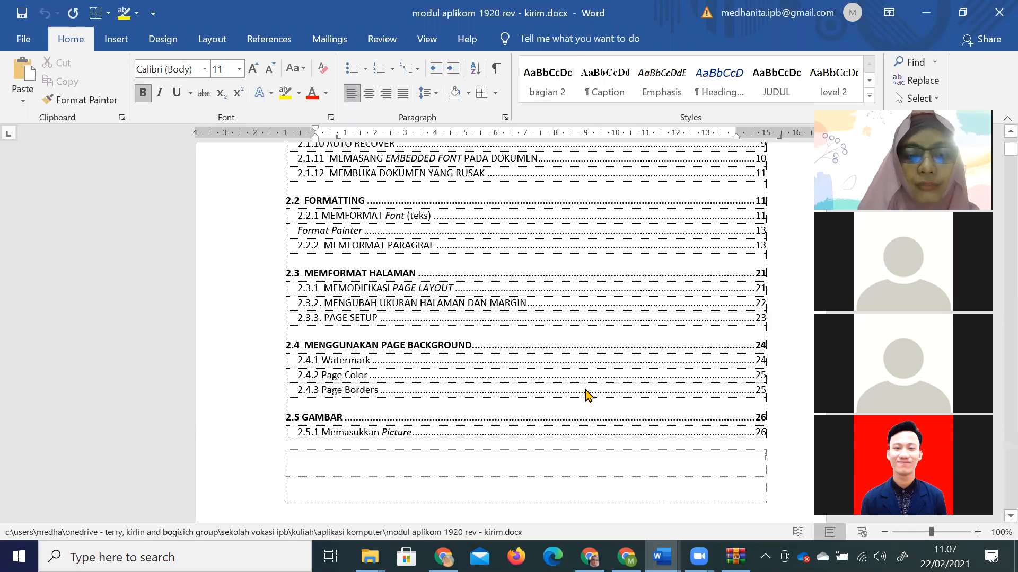
Jump to section 2.10 TABEL from the table of contents and zoom in on the page.
{"action": "scroll", "coordinate": [585, 388], "scroll_direction": "down", "scroll_amount": 5}
{"action": "scroll", "coordinate": [586, 388], "scroll_direction": "down", "scroll_amount": 6}
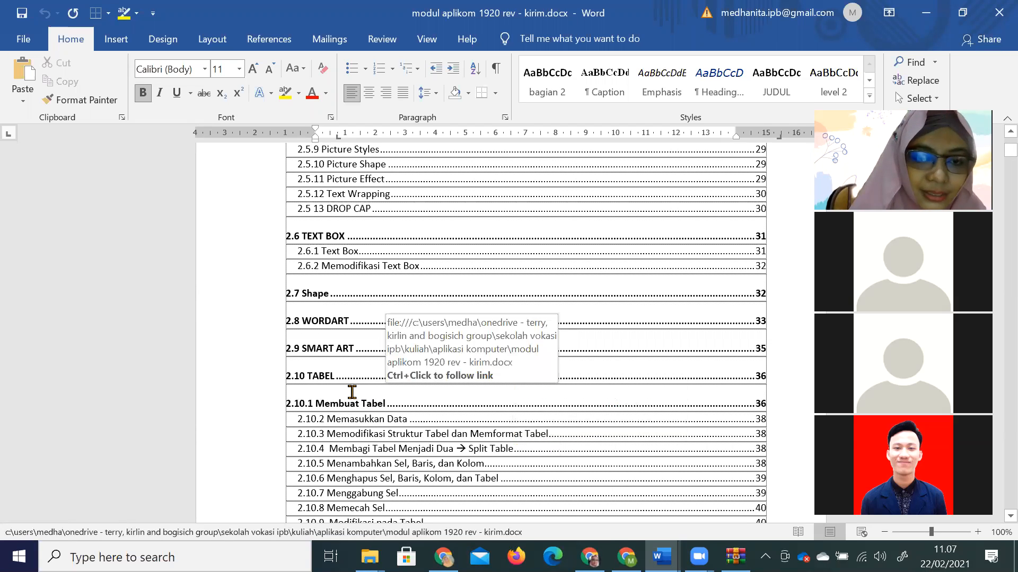
{"action": "left_click", "coordinate": [328, 377], "text": "ctrl"}
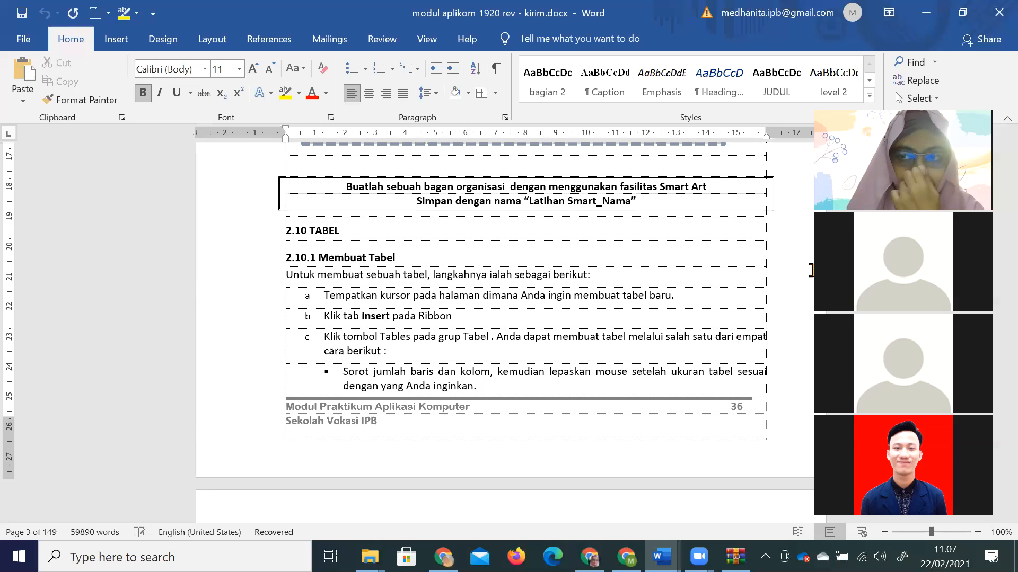
{"action": "left_click_drag", "start_coordinate": [904, 313], "coordinate": [844, 296]}
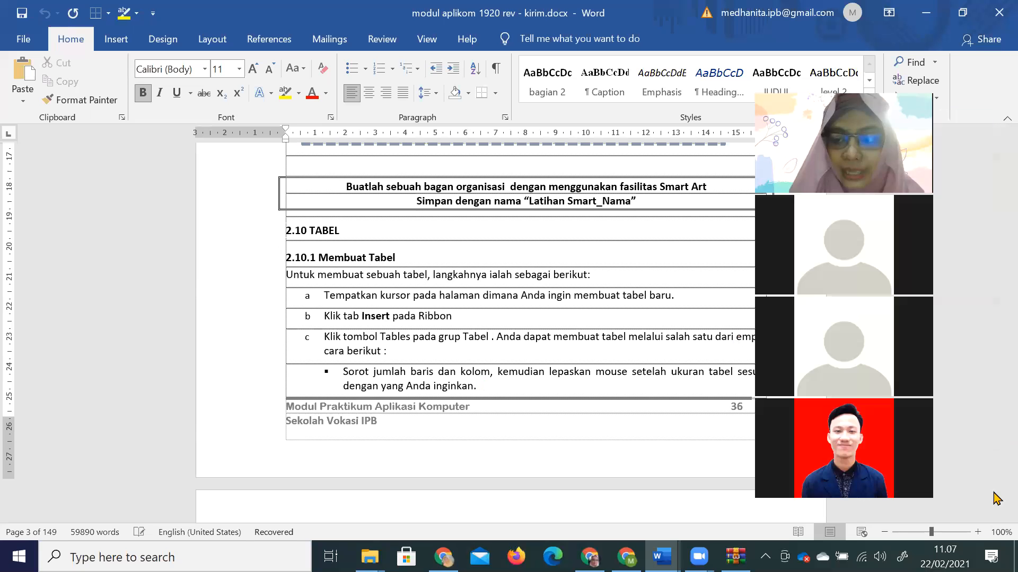
{"action": "left_click", "coordinate": [977, 532]}
{"action": "left_click", "coordinate": [976, 532]}
{"action": "left_click", "coordinate": [977, 532]}
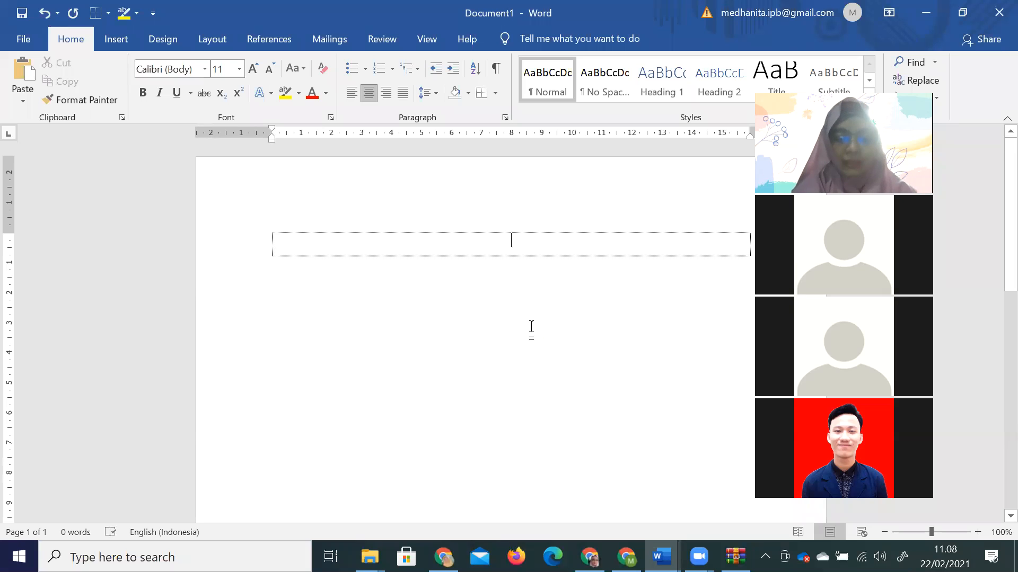
Type the title 'Tabel Nilai Aplikom' in the cell and zoom in on the page.
{"action": "type", "text": "Tabel nil"}
{"action": "key", "text": "BackSpace"}
{"action": "key", "text": "BackSpace"}
{"action": "key", "text": "BackSpace"}
{"action": "type", "text": "Nil"}
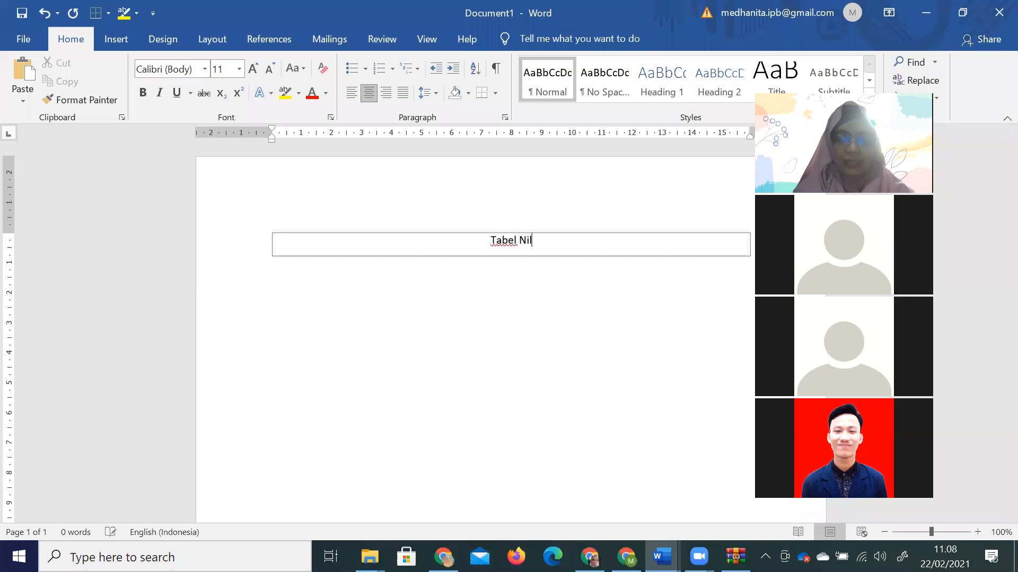
{"action": "type", "text": "ai Aplikom"}
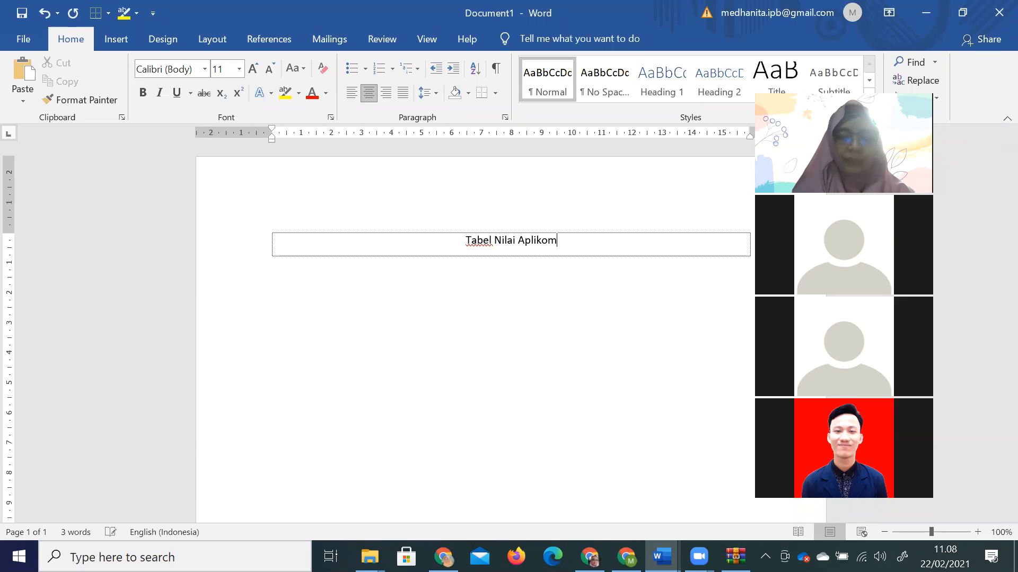
{"action": "left_click", "coordinate": [978, 532]}
{"action": "left_click", "coordinate": [977, 532]}
{"action": "left_click", "coordinate": [978, 532]}
{"action": "left_click", "coordinate": [978, 532]}
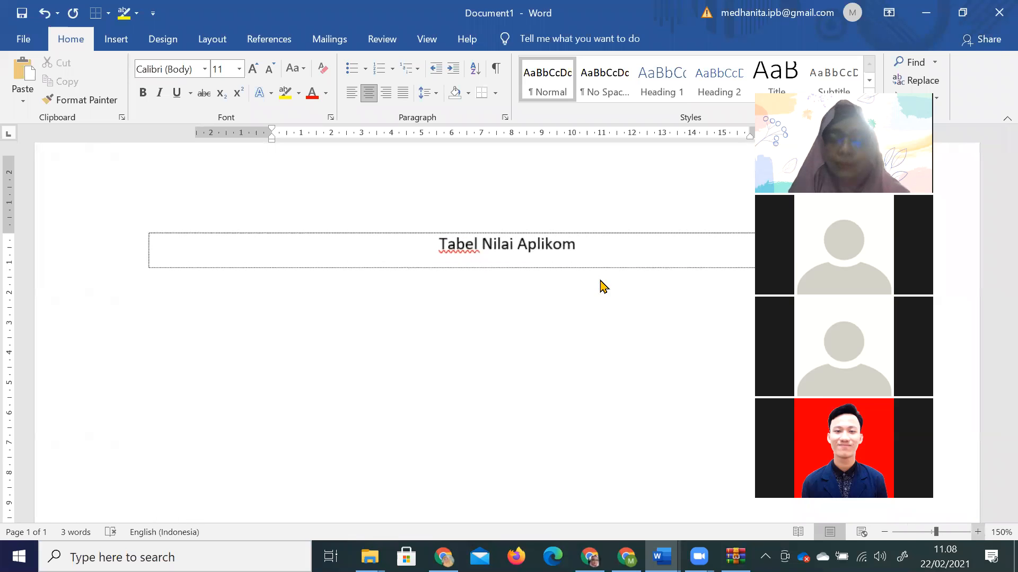
{"action": "scroll", "coordinate": [599, 281], "scroll_direction": "up", "scroll_amount": 1, "text": "ctrl"}
Set the title to font size 20 and add empty rows beneath it.
{"action": "left_click_drag", "start_coordinate": [597, 245], "coordinate": [412, 265]}
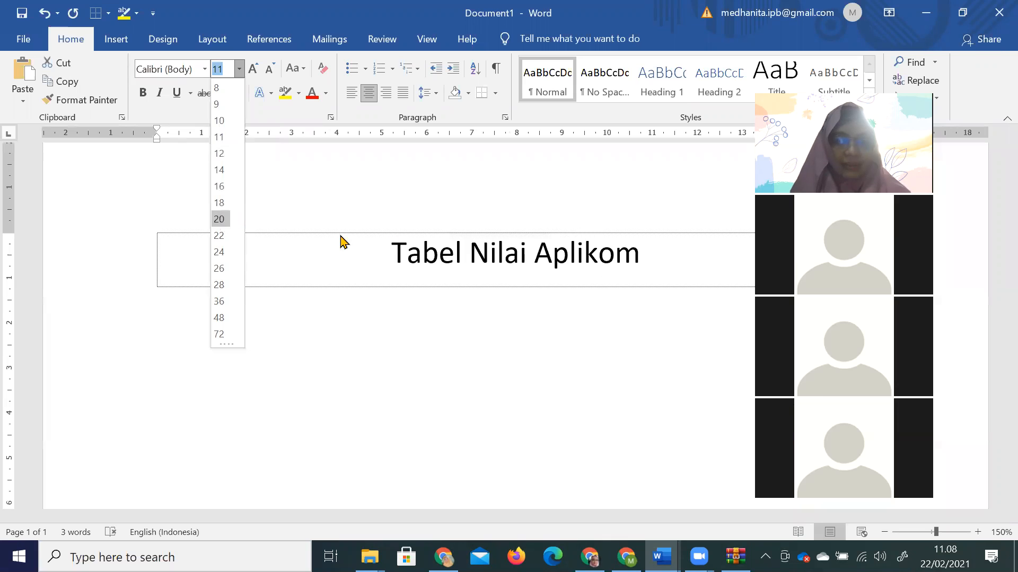
{"action": "left_click", "coordinate": [226, 220]}
{"action": "left_click", "coordinate": [660, 252]}
{"action": "key", "text": "Tab"}
{"action": "key", "text": "Tab"}
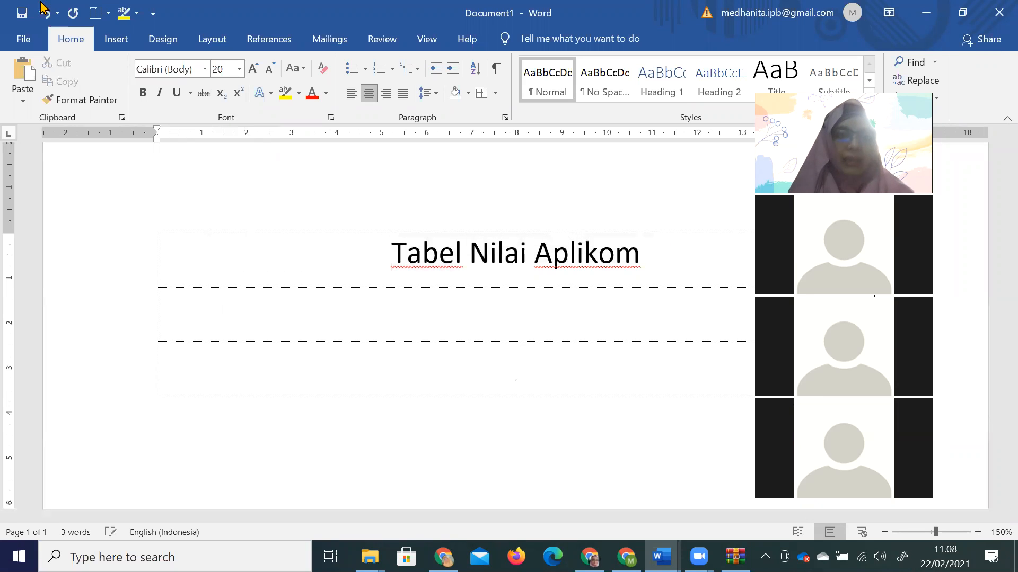
{"action": "left_click", "coordinate": [117, 40]}
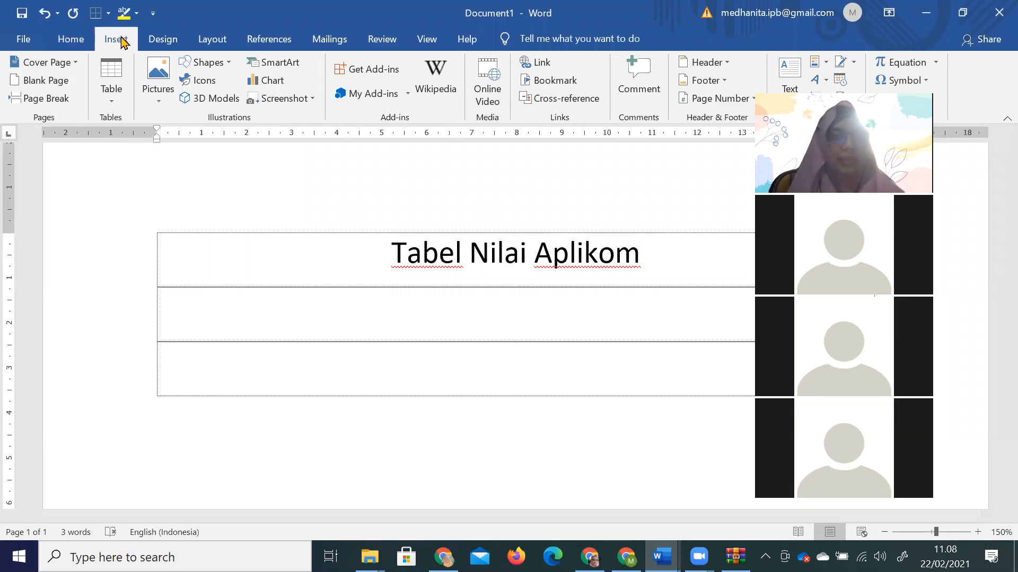
Insert a 5×2 table grid into the row below the title.
{"action": "left_click", "coordinate": [114, 101]}
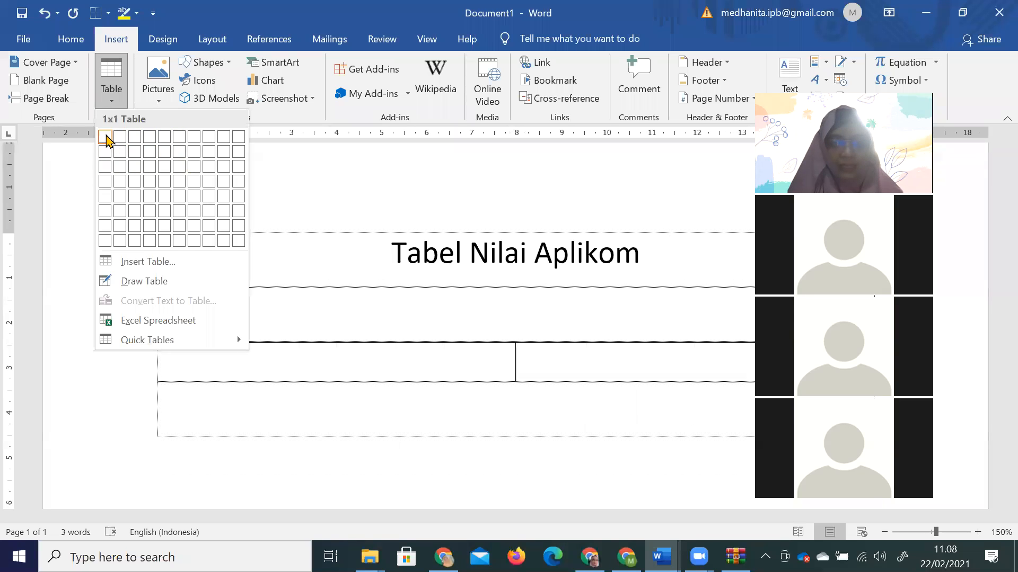
{"action": "left_click", "coordinate": [161, 158]}
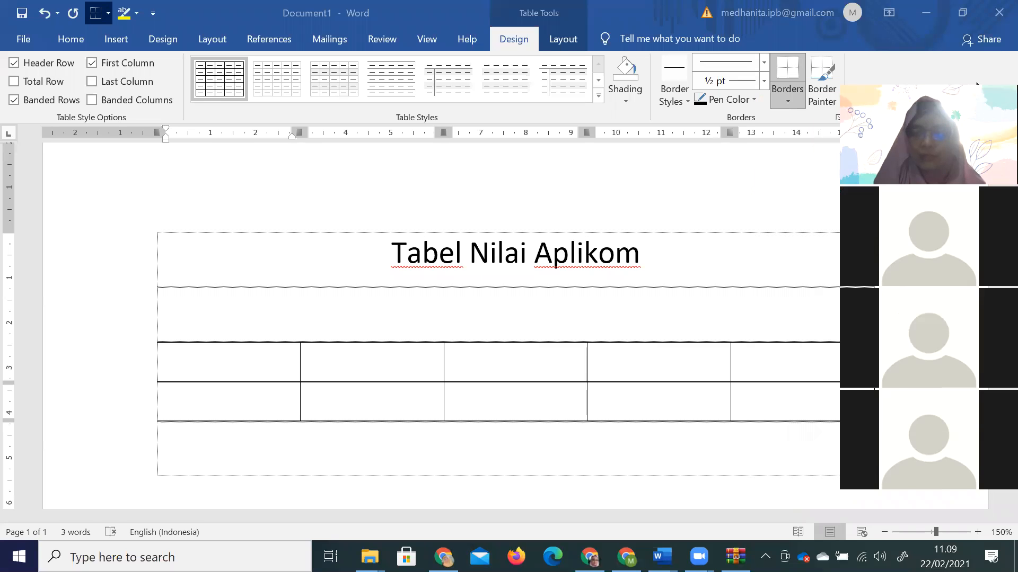
{"action": "left_click", "coordinate": [152, 335]}
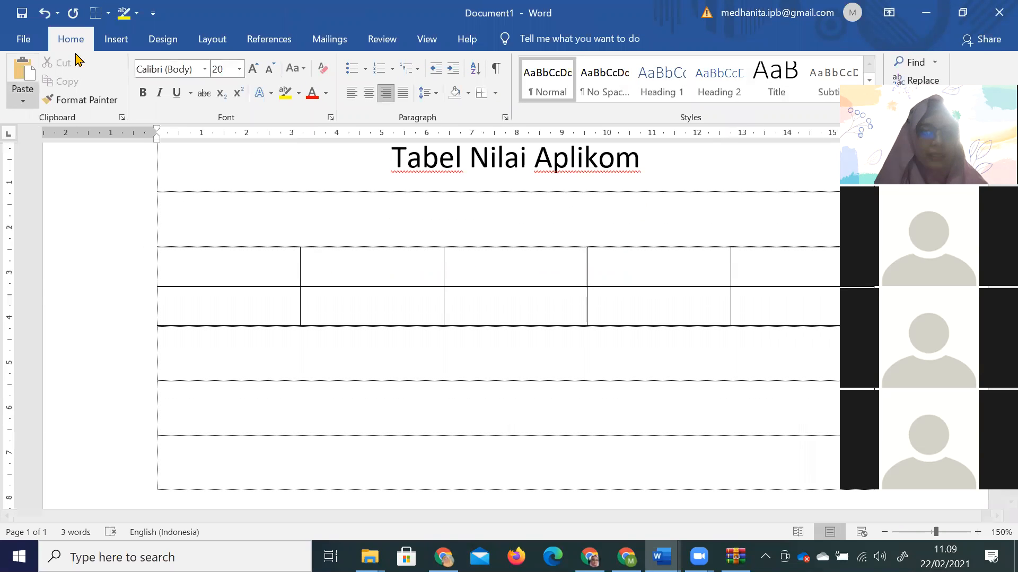
{"action": "left_click", "coordinate": [116, 39]}
{"action": "left_click", "coordinate": [111, 103]}
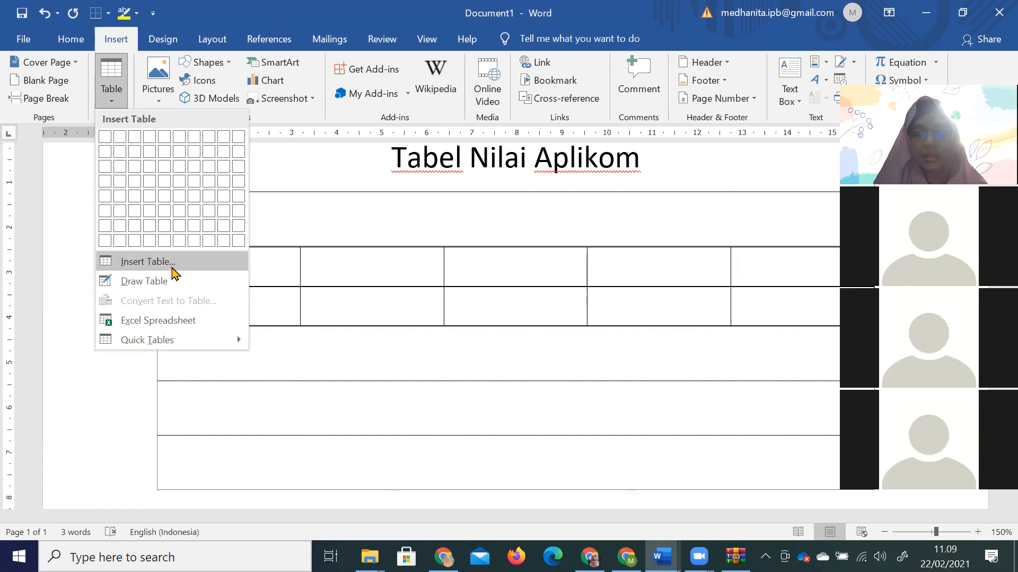
{"action": "left_click", "coordinate": [148, 261]}
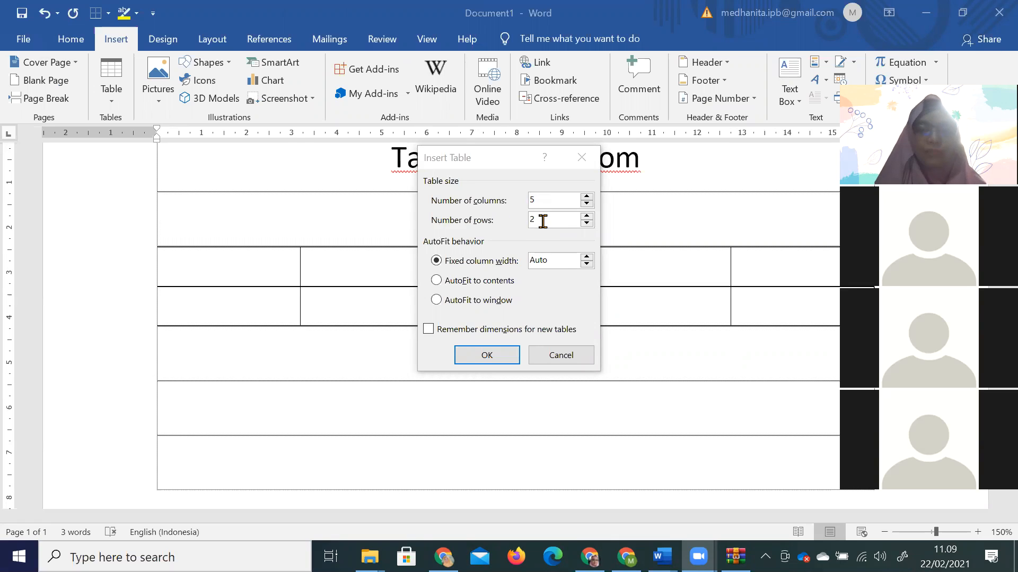
{"action": "left_click", "coordinate": [543, 222]}
{"action": "key", "text": "BackSpace"}
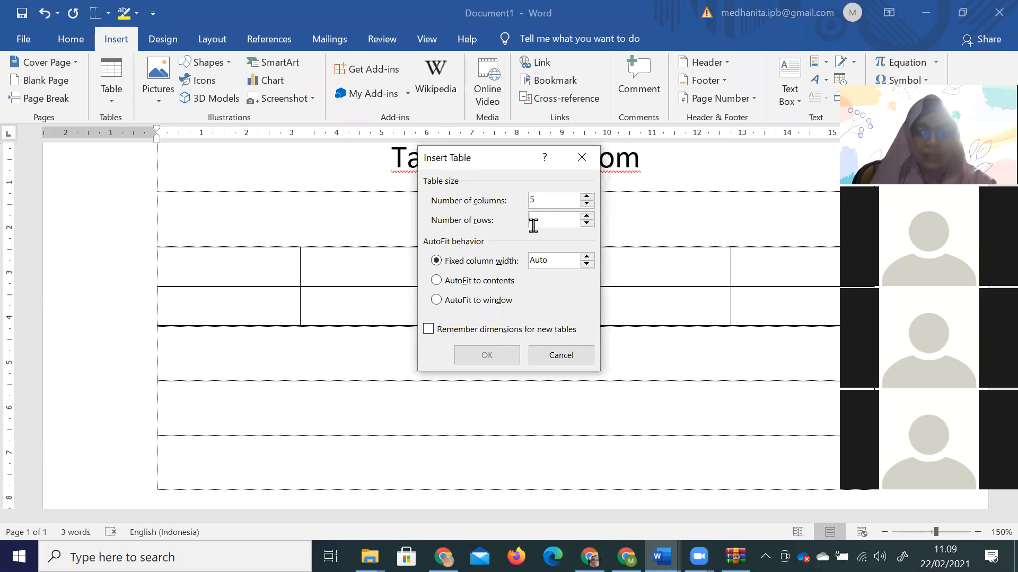
{"action": "type", "text": "3"}
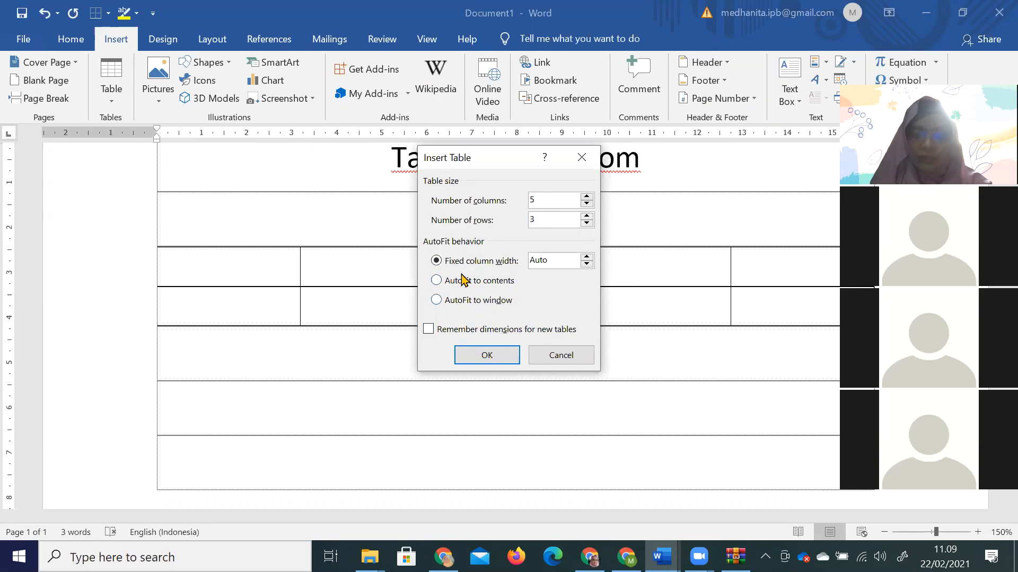
{"action": "left_click", "coordinate": [586, 257]}
{"action": "left_click", "coordinate": [586, 257]}
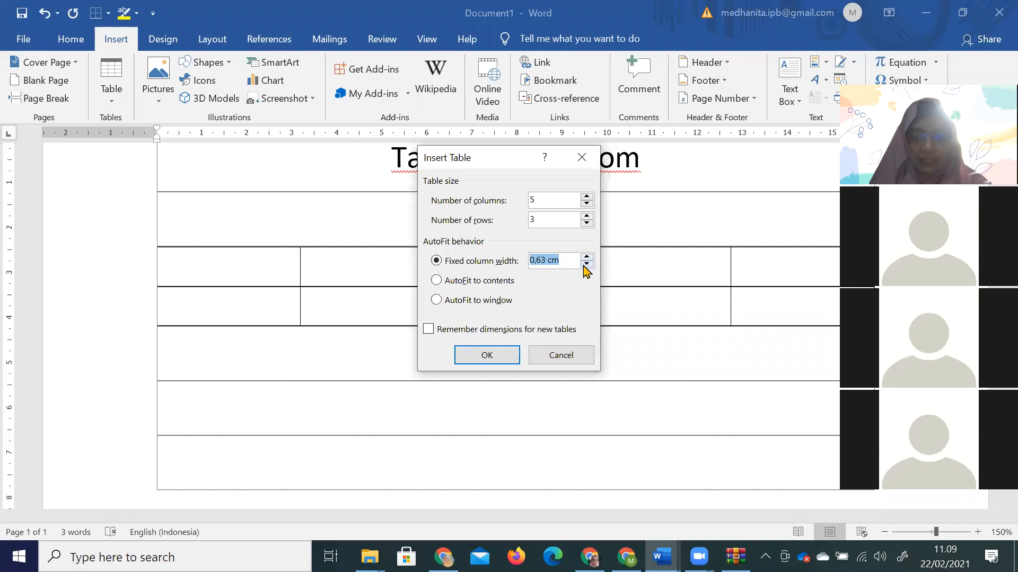
{"action": "left_click", "coordinate": [586, 257]}
{"action": "left_click", "coordinate": [508, 356]}
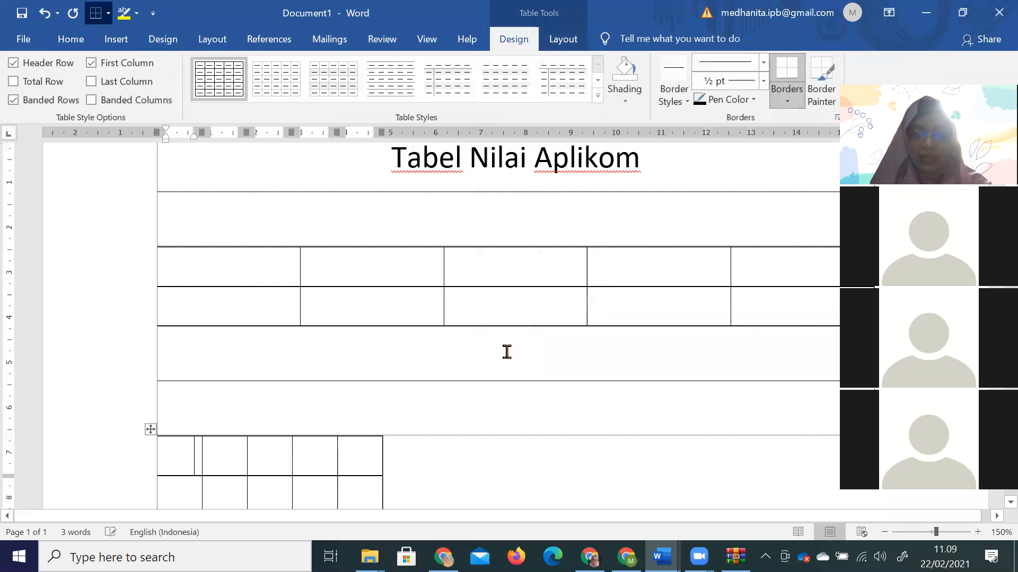
{"action": "scroll", "coordinate": [409, 388], "scroll_direction": "down", "scroll_amount": 3}
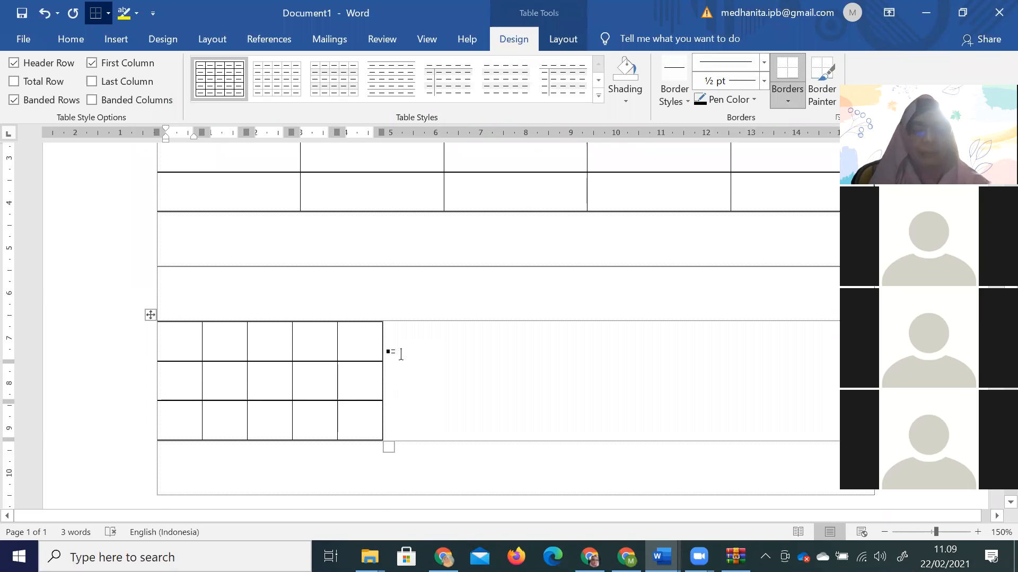
{"action": "key", "text": "ctrl+z"}
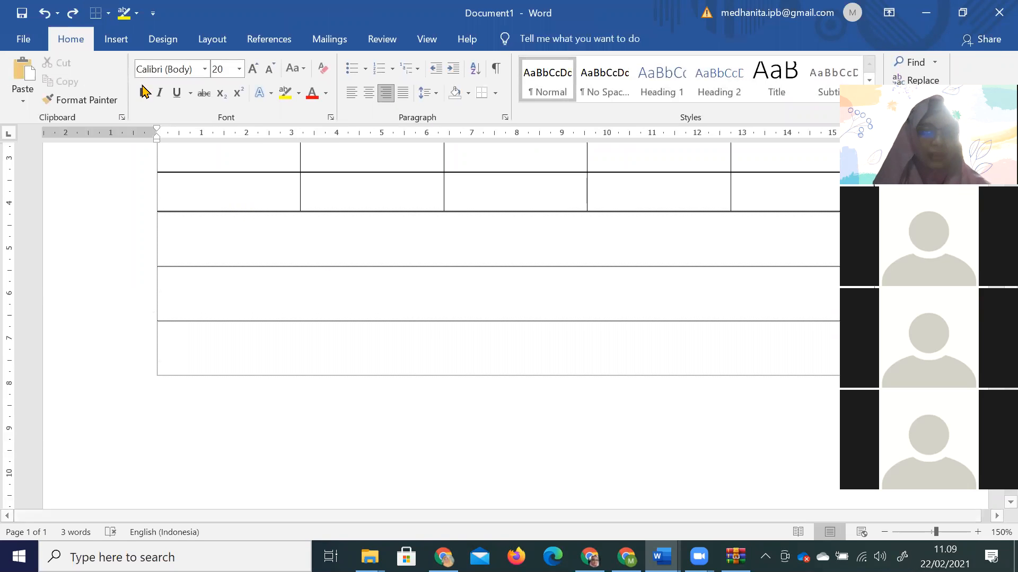
{"action": "left_click", "coordinate": [116, 43]}
Insert a 5-column, 2-row table with AutoFit to contents.
{"action": "left_click", "coordinate": [116, 98]}
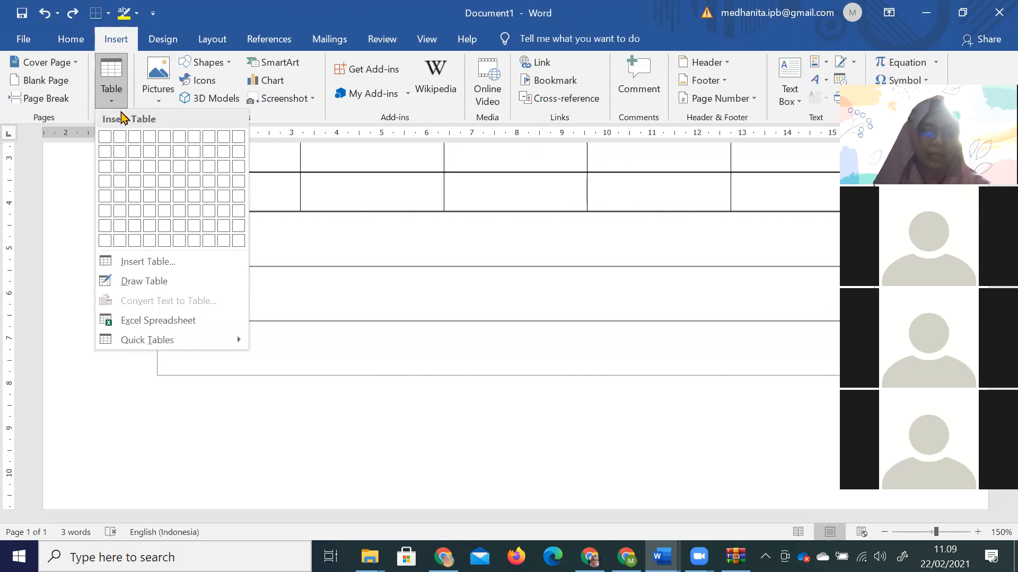
{"action": "left_click", "coordinate": [170, 267]}
{"action": "left_click", "coordinate": [491, 284]}
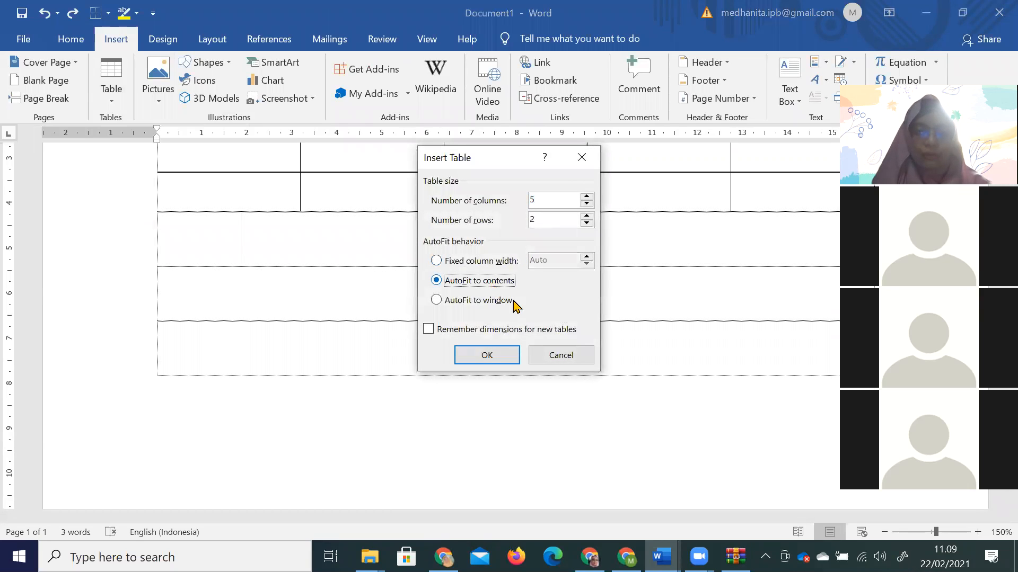
{"action": "left_click", "coordinate": [488, 355]}
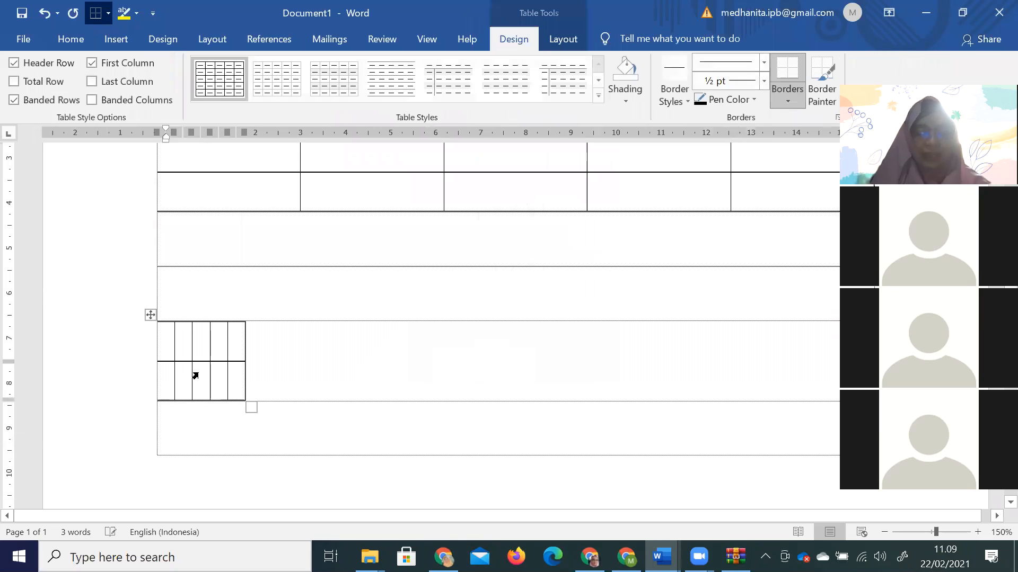
Type the headings 'NIM' and 'Alamat Mahasiswa' in the first two cells.
{"action": "type", "text": "NIM"}
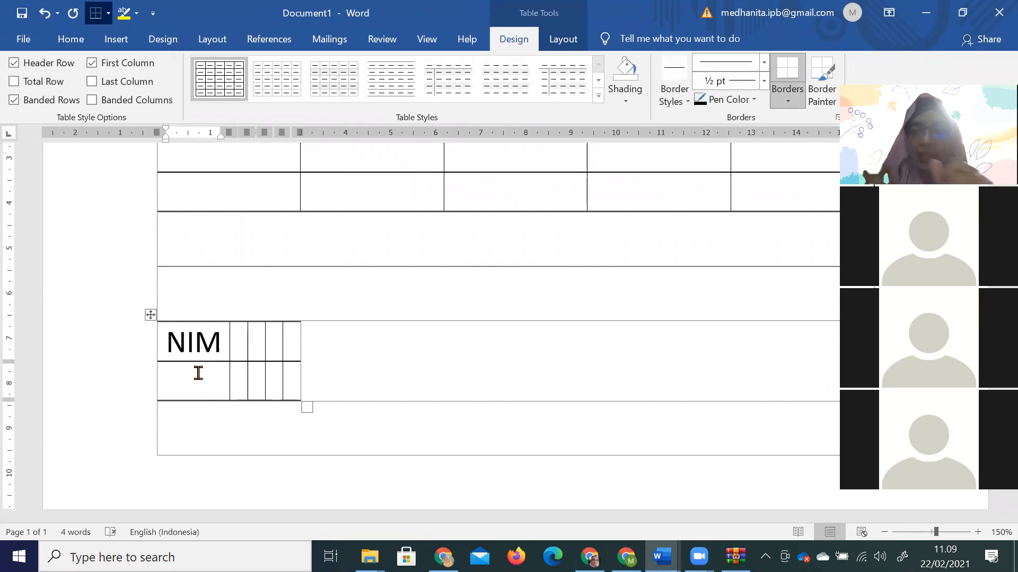
{"action": "key", "text": "Tab"}
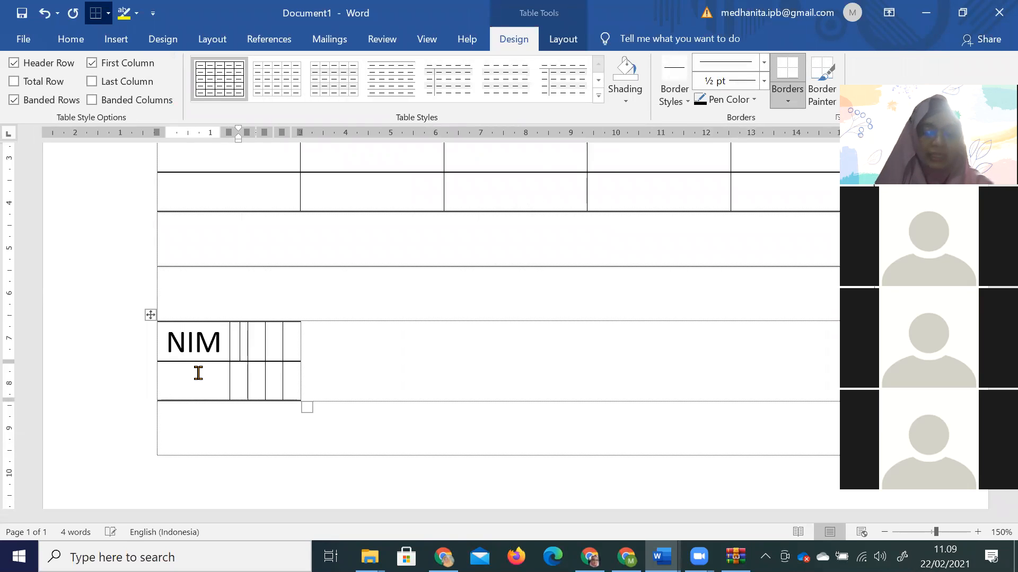
{"action": "type", "text": "Alamat Maha"}
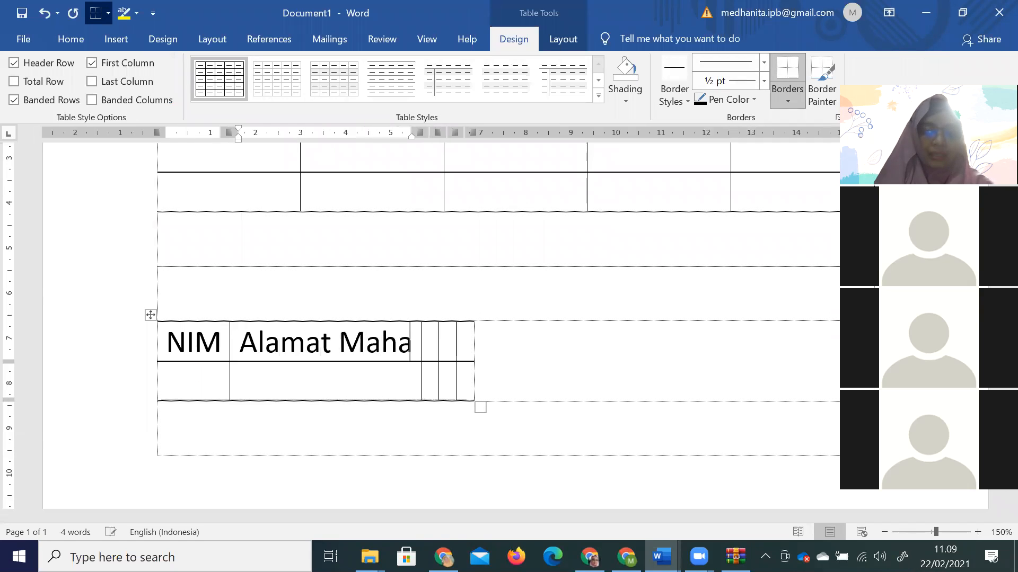
{"action": "type", "text": "siswa"}
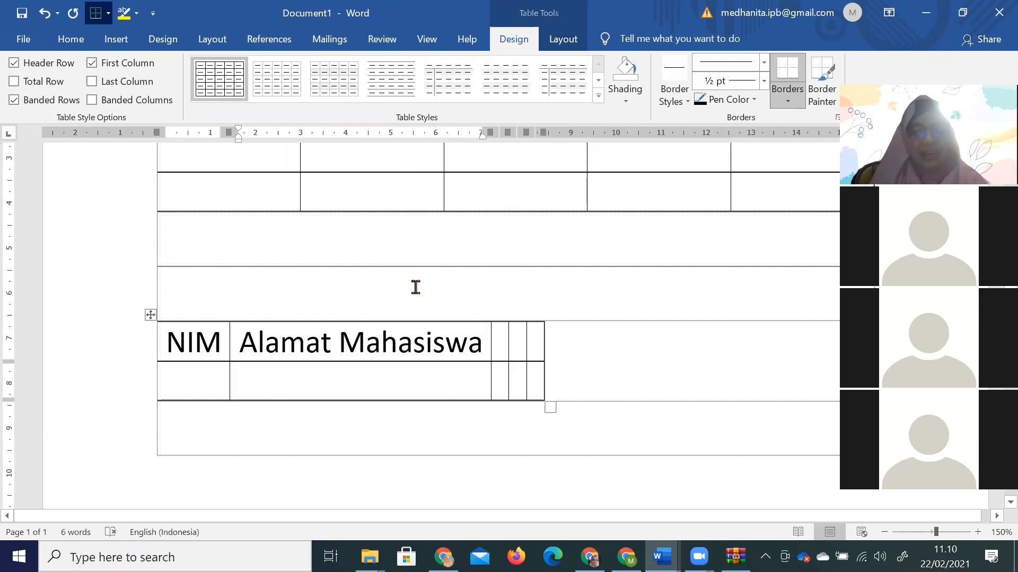
{"action": "left_click", "coordinate": [352, 266]}
{"action": "left_click", "coordinate": [115, 39]}
{"action": "left_click", "coordinate": [111, 90]}
Insert a 5-column, 2-row table set to AutoFit to window.
{"action": "left_click", "coordinate": [159, 261]}
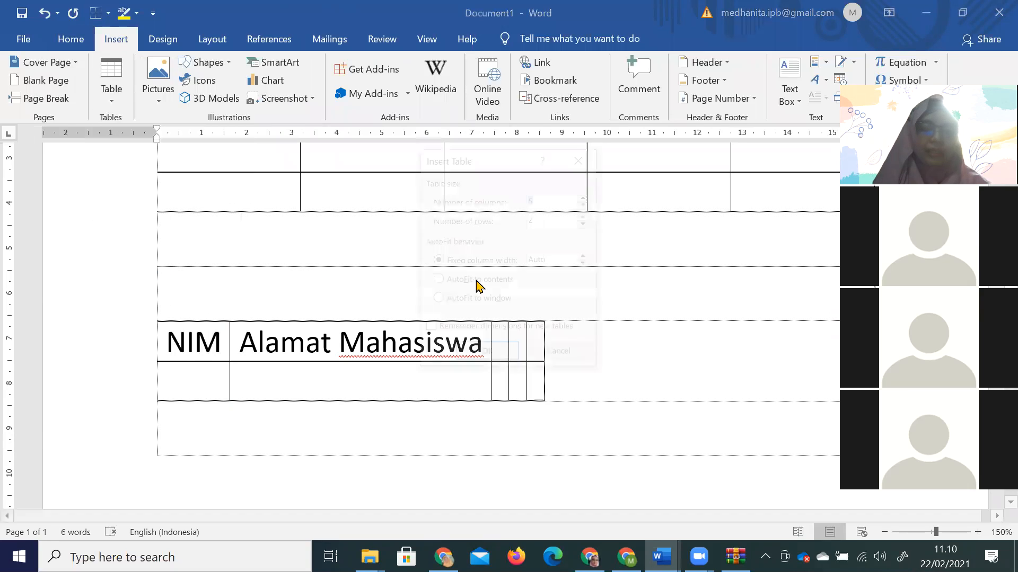
{"action": "left_click", "coordinate": [472, 301]}
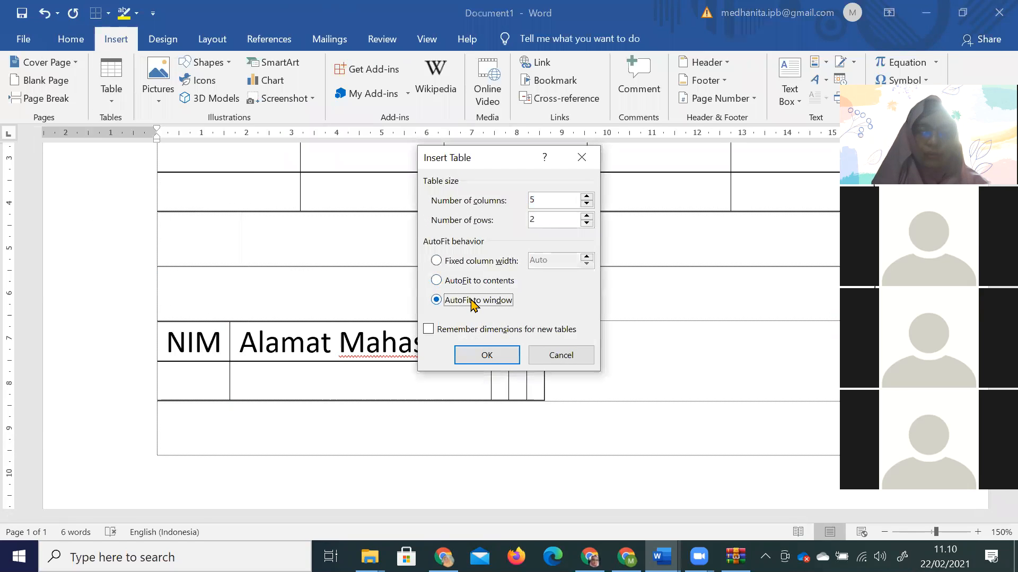
{"action": "left_click", "coordinate": [486, 354]}
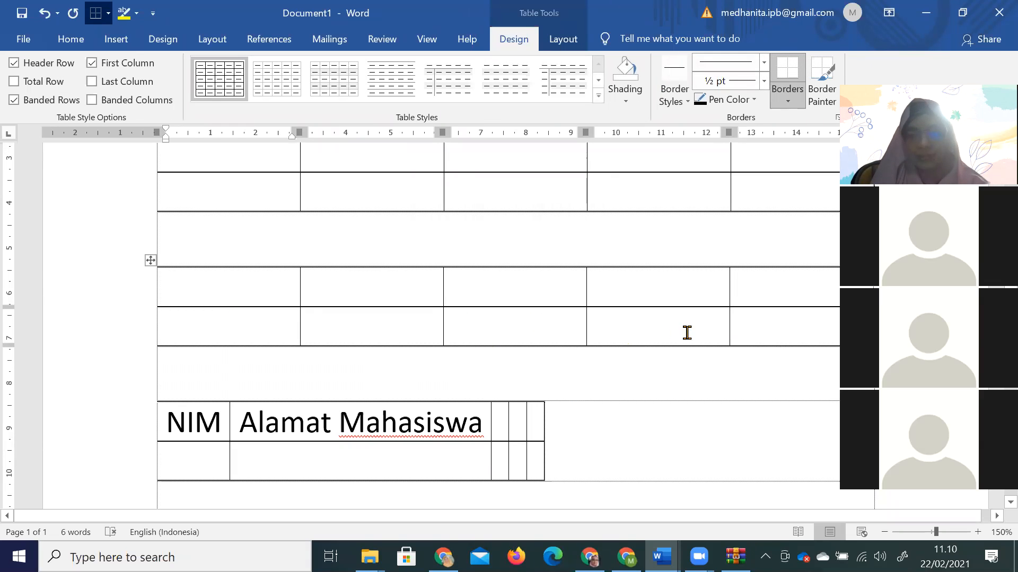
Start a new centred line below the NIM table.
{"action": "scroll", "coordinate": [705, 331], "scroll_direction": "down", "scroll_amount": 5}
{"action": "left_click", "coordinate": [558, 340]}
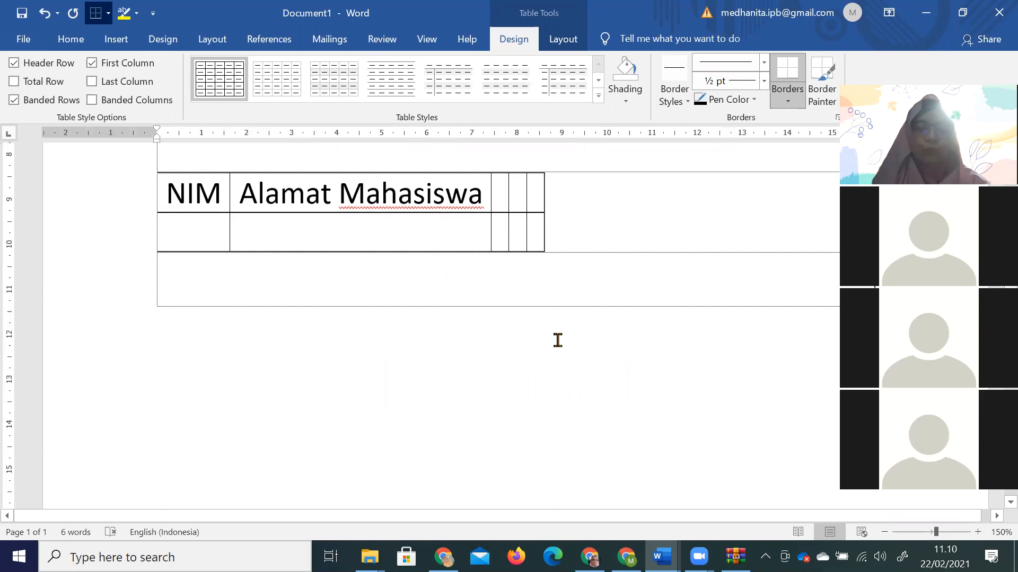
{"action": "double_click", "coordinate": [540, 299]}
{"action": "key", "text": "Return"}
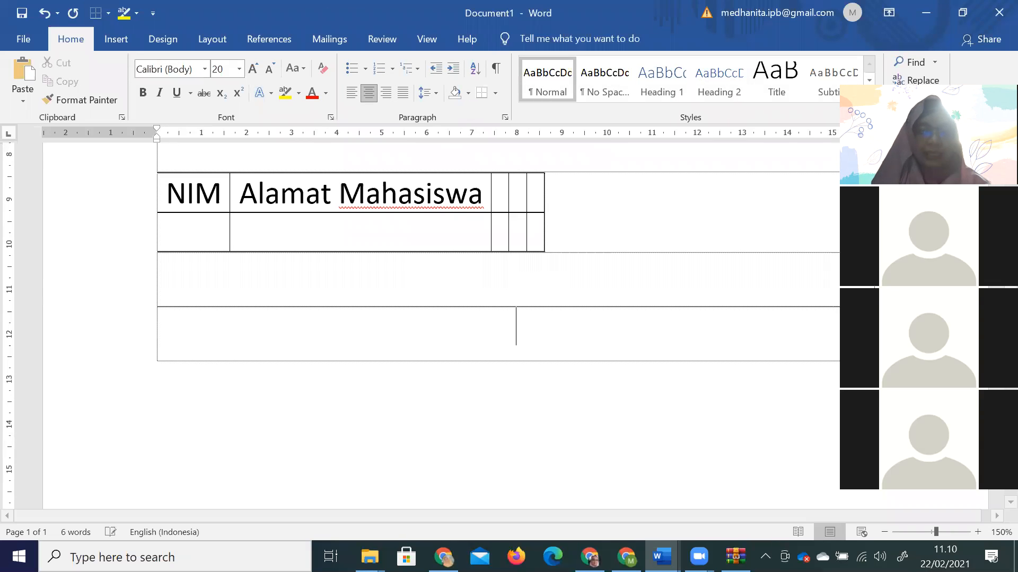
{"action": "left_click", "coordinate": [108, 41]}
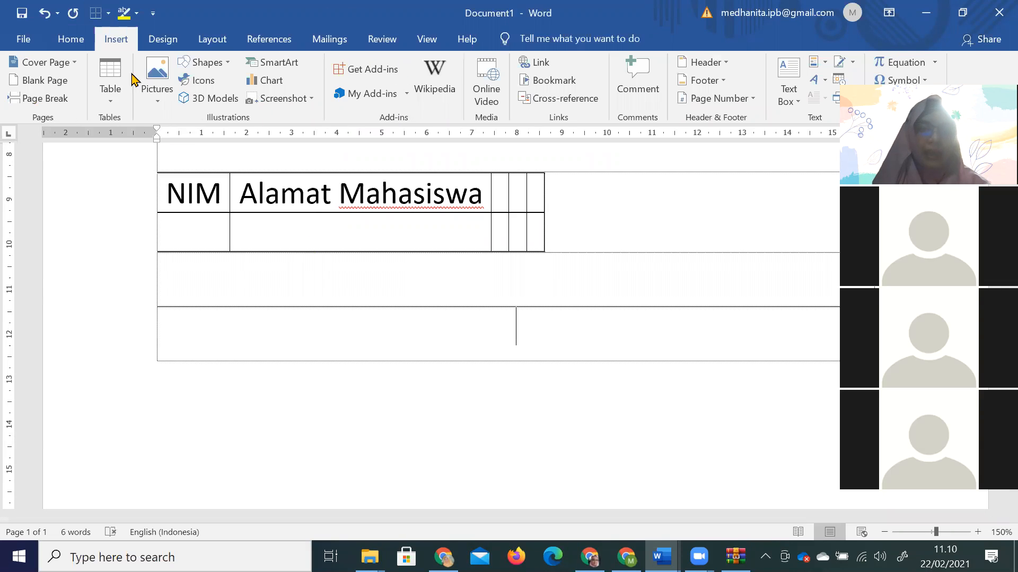
{"action": "left_click", "coordinate": [112, 106]}
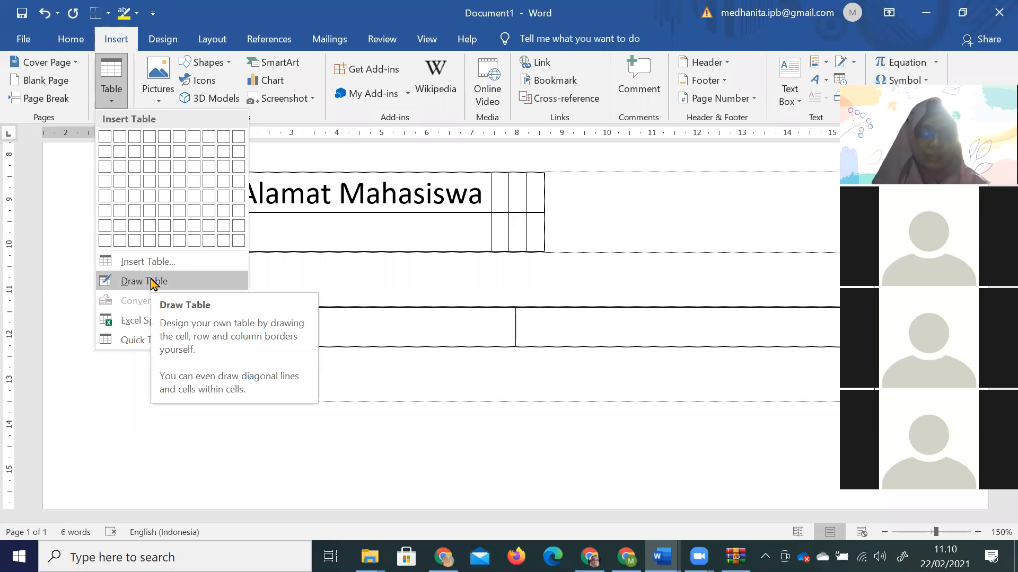
Draw a 3-column, 2-row table by hand with a diagonal across its top-left cell.
{"action": "left_click", "coordinate": [151, 282]}
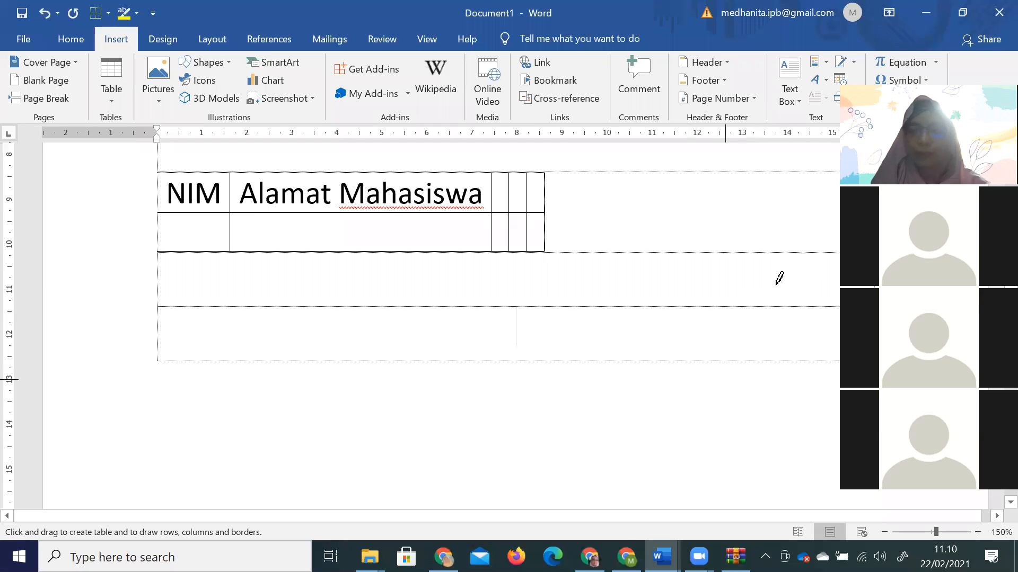
{"action": "left_click_drag", "start_coordinate": [234, 296], "coordinate": [681, 360]}
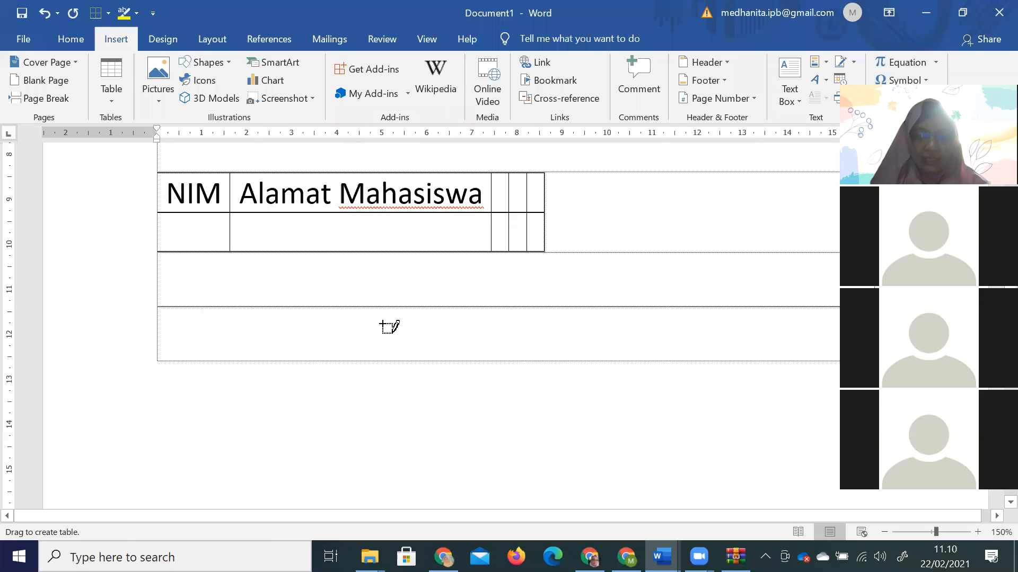
{"action": "left_click_drag", "start_coordinate": [286, 298], "coordinate": [285, 373]}
{"action": "mouse_move", "coordinate": [403, 307]}
{"action": "left_mouse_down"}
{"action": "mouse_move", "coordinate": [410, 365]}
{"action": "mouse_move", "coordinate": [402, 361]}
{"action": "left_mouse_up"}
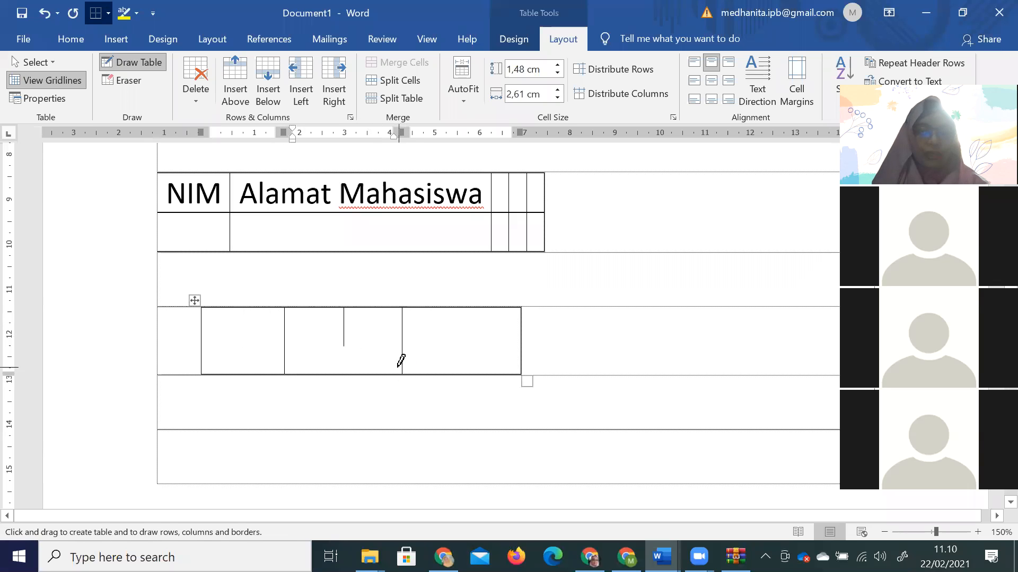
{"action": "mouse_move", "coordinate": [201, 345]}
{"action": "left_mouse_down"}
{"action": "mouse_move", "coordinate": [442, 345]}
{"action": "mouse_move", "coordinate": [498, 335]}
{"action": "left_mouse_up"}
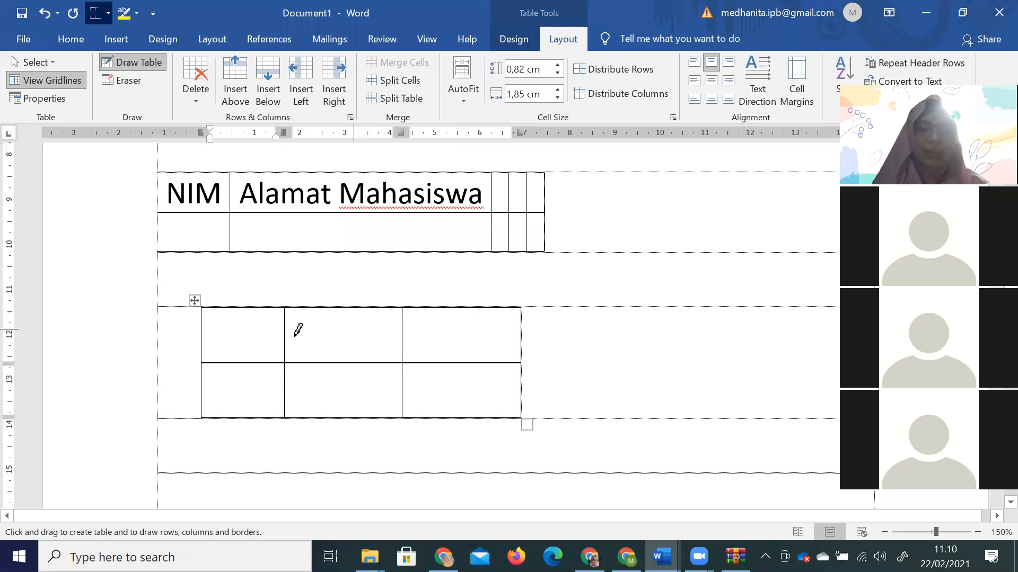
{"action": "left_click_drag", "start_coordinate": [202, 307], "coordinate": [283, 353]}
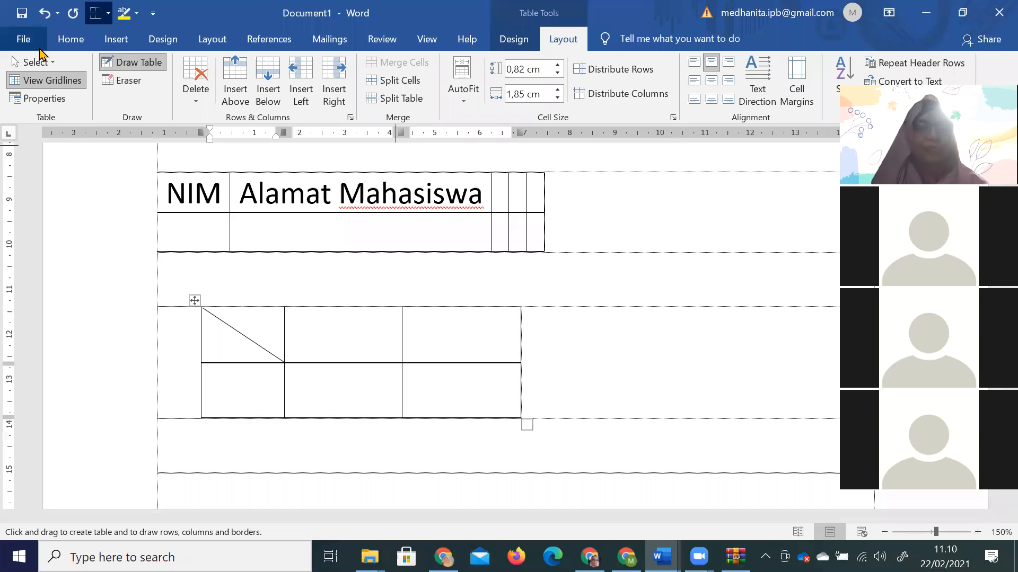
{"action": "left_click", "coordinate": [146, 65]}
Drag the drawn table to the upper right of the page.
{"action": "scroll", "coordinate": [488, 318], "scroll_direction": "up", "scroll_amount": 5}
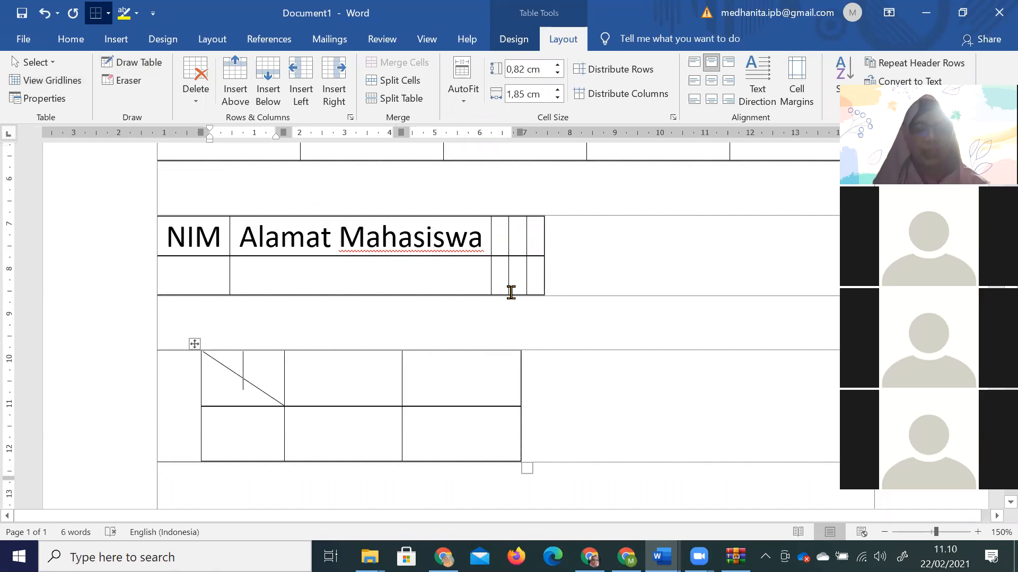
{"action": "scroll", "coordinate": [507, 313], "scroll_direction": "up", "scroll_amount": 4}
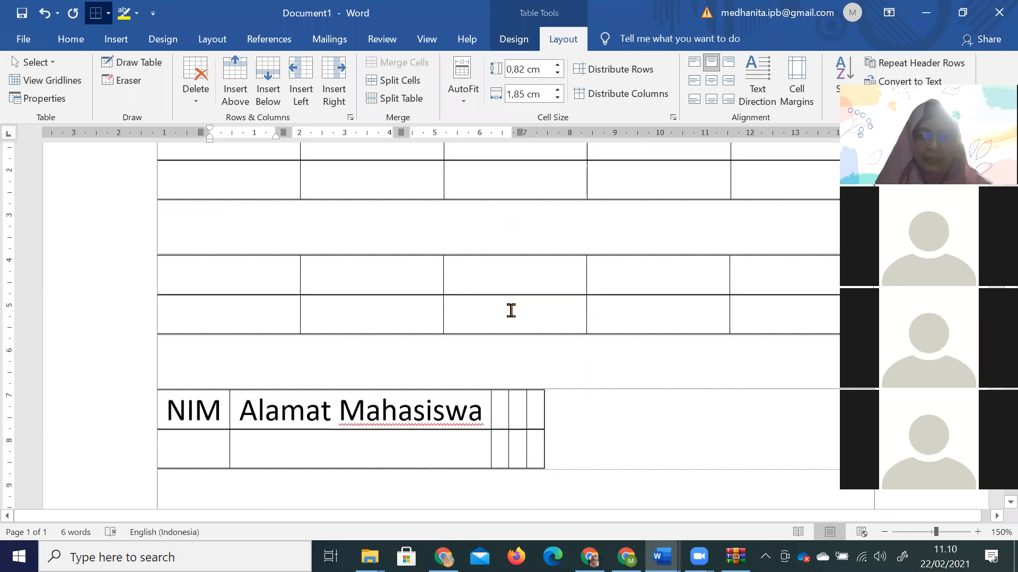
{"action": "scroll", "coordinate": [520, 320], "scroll_direction": "down", "scroll_amount": 2}
{"action": "scroll", "coordinate": [524, 322], "scroll_direction": "down", "scroll_amount": 9}
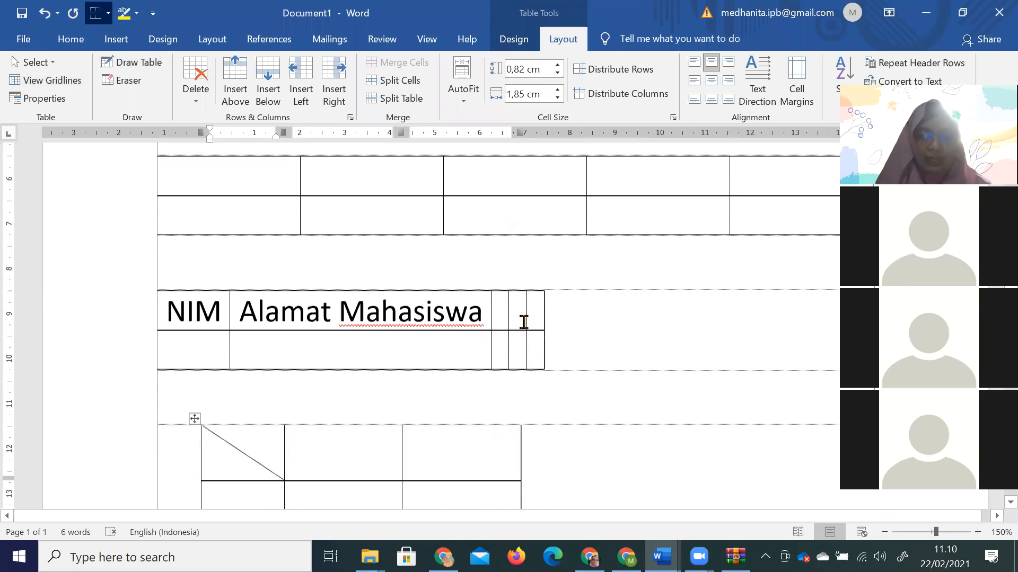
{"action": "left_click_drag", "start_coordinate": [194, 243], "coordinate": [575, 233]}
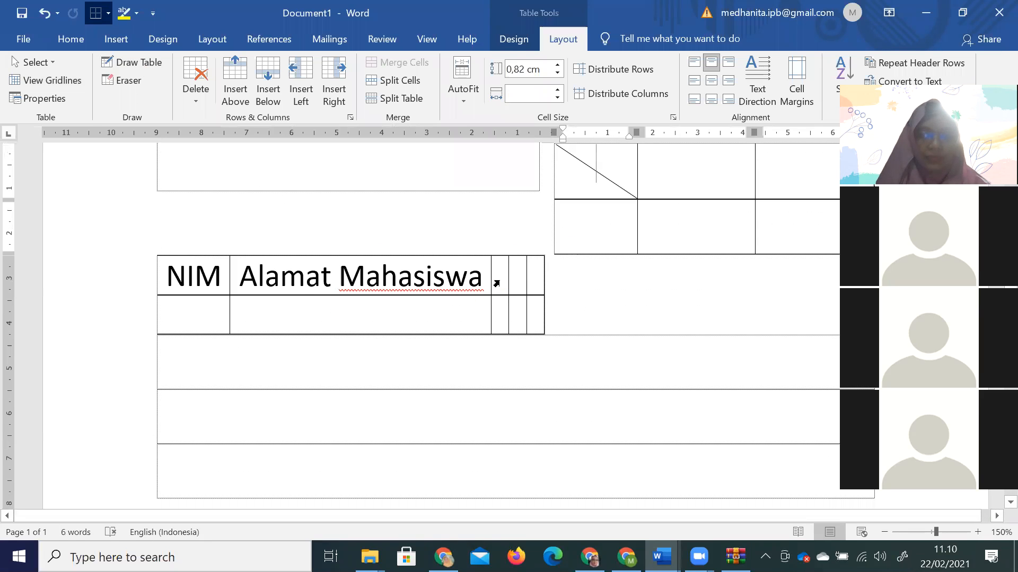
Change the headers to NIM, Nama, Nilai UTS and Nilai UAS.
{"action": "left_click_drag", "start_coordinate": [247, 277], "coordinate": [459, 234]}
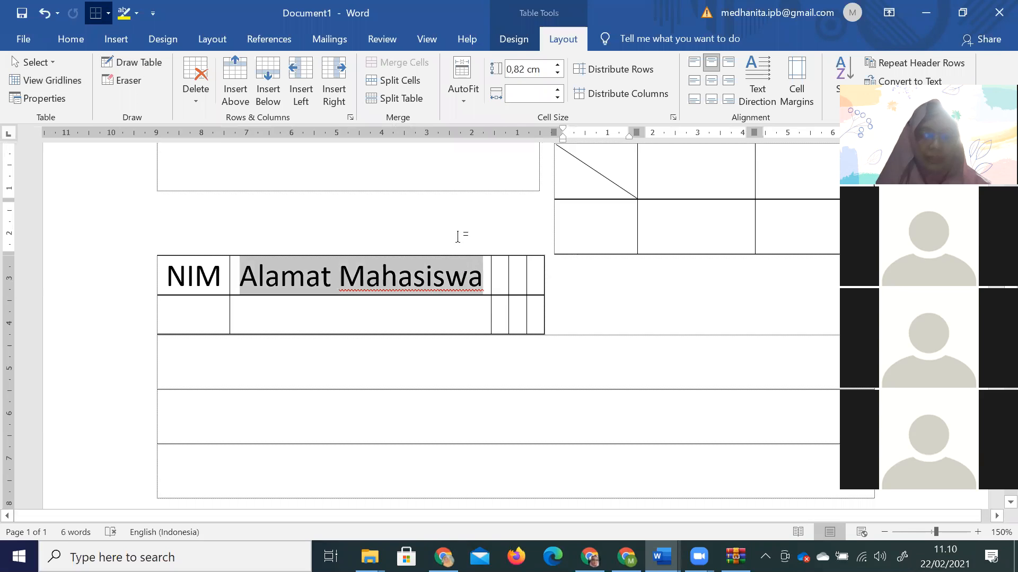
{"action": "type", "text": "Nama"}
{"action": "key", "text": "ctrl+z"}
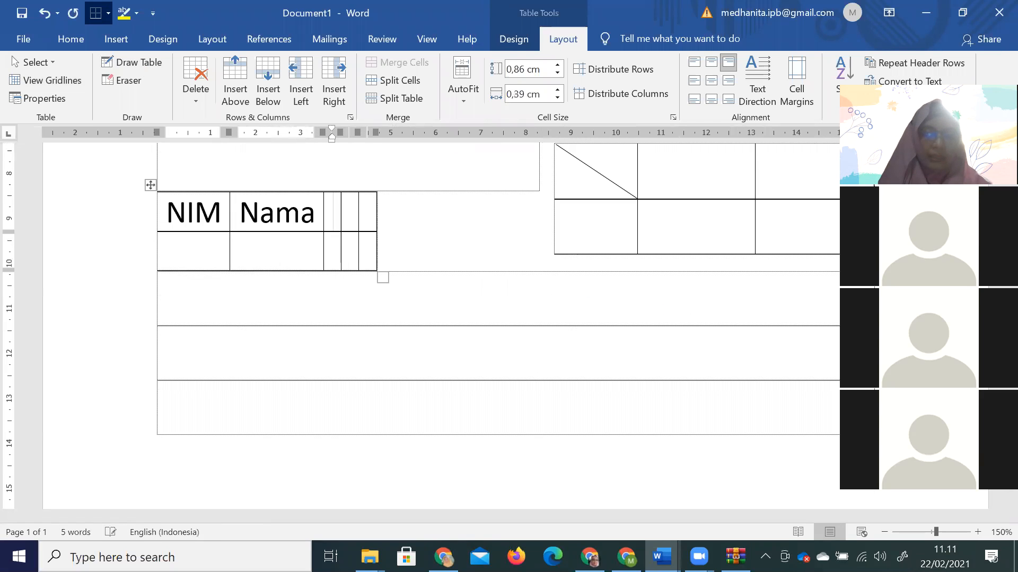
{"action": "type", "text": "Nila"}
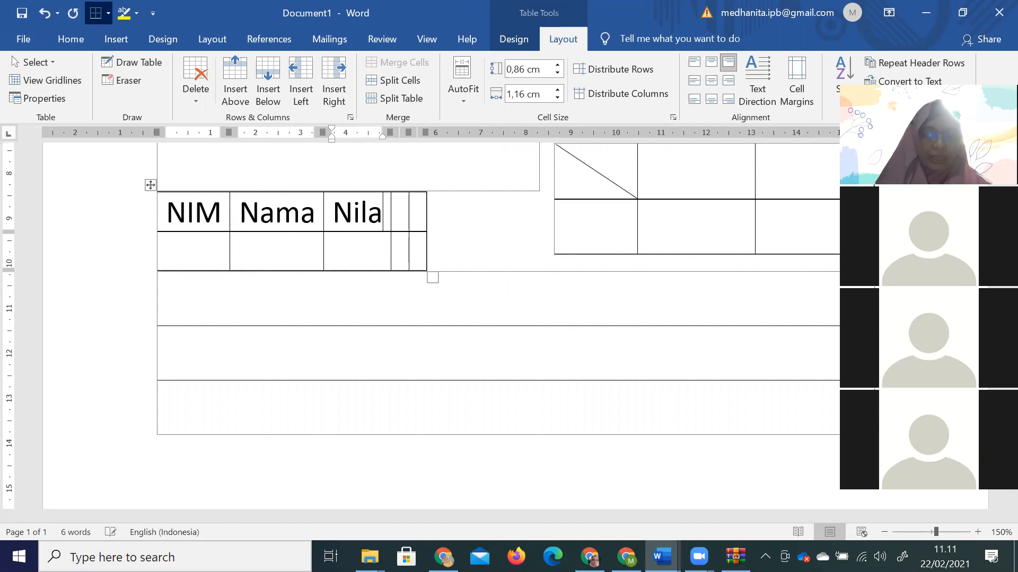
{"action": "type", "text": "i UTS"}
{"action": "key", "text": "Tab"}
{"action": "type", "text": "Nilai UAS"}
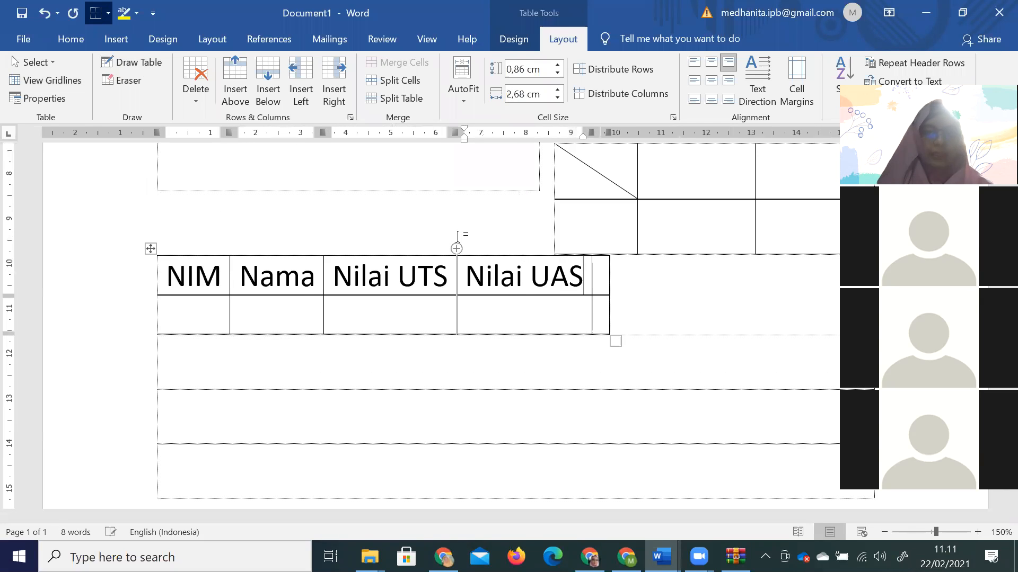
{"action": "left_click", "coordinate": [602, 274]}
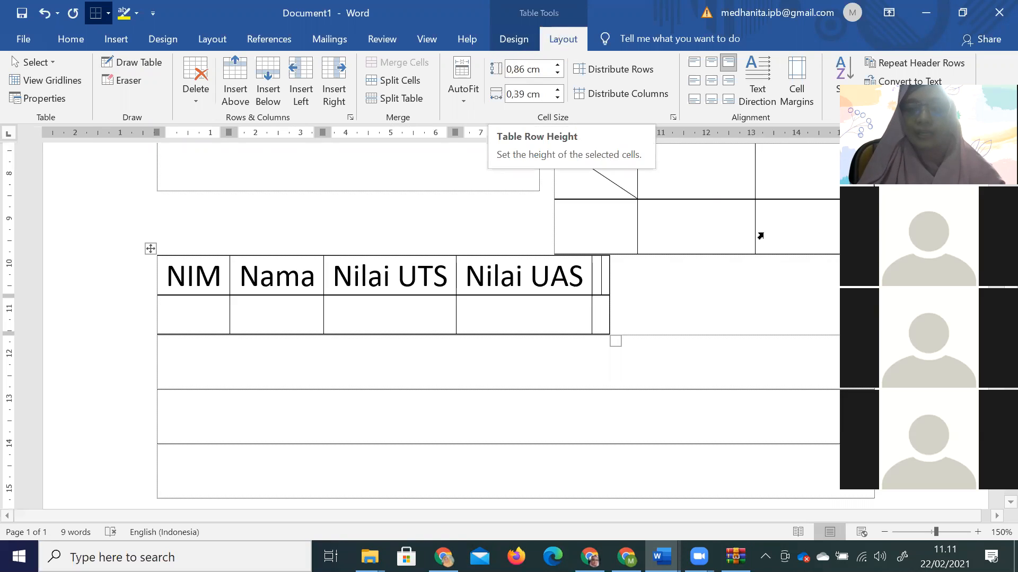
{"action": "left_click", "coordinate": [809, 373]}
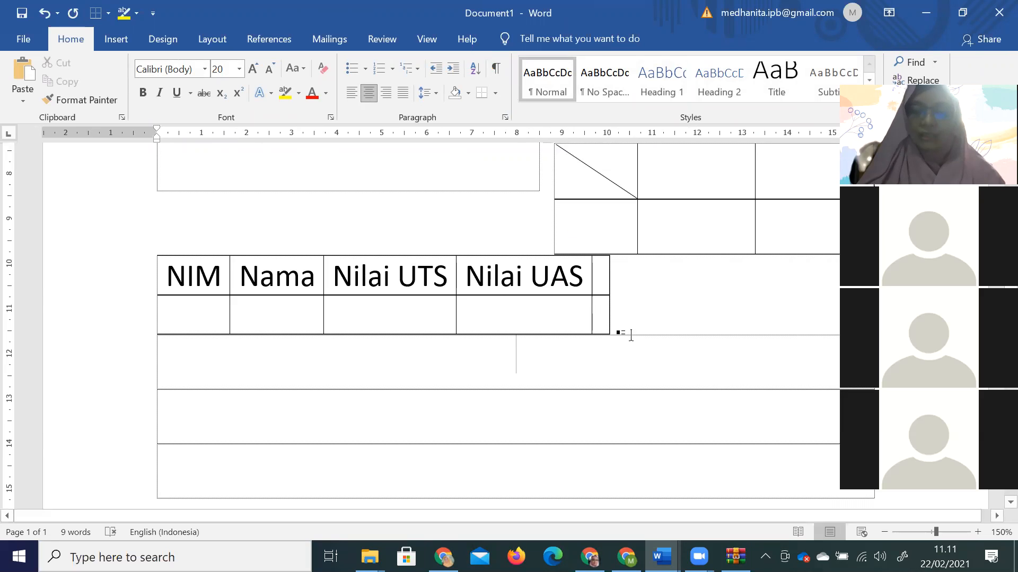
Delete the narrow empty fifth column from the NIM table.
{"action": "left_click", "coordinate": [522, 320]}
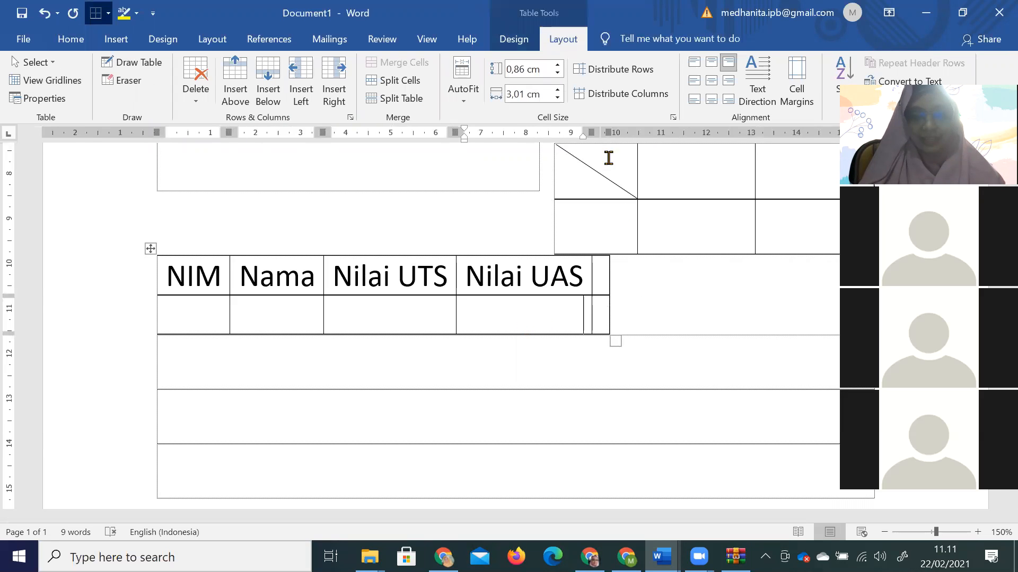
{"action": "left_click_drag", "start_coordinate": [605, 273], "coordinate": [604, 311]}
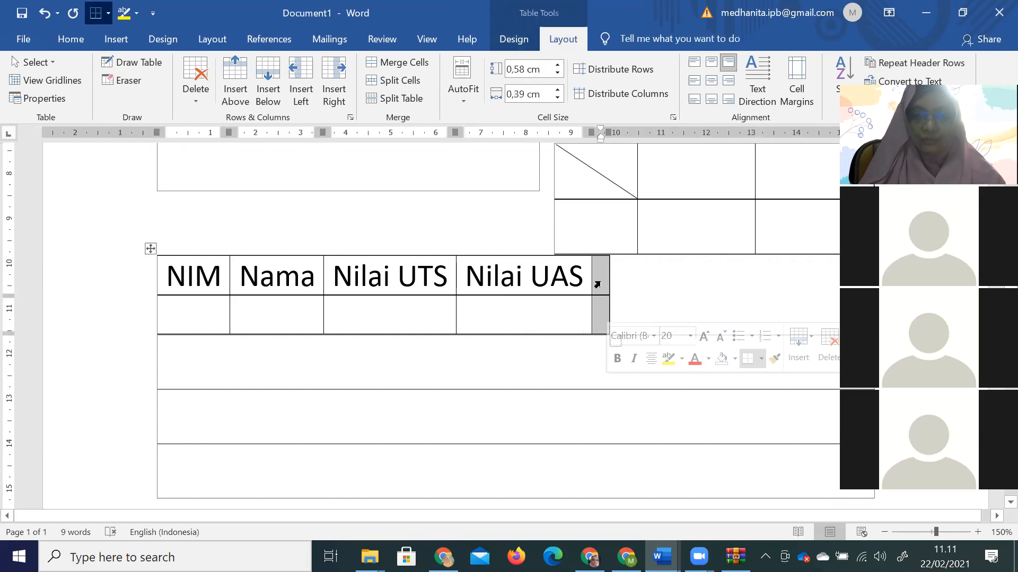
{"action": "right_click", "coordinate": [602, 287]}
{"action": "left_click", "coordinate": [674, 133]}
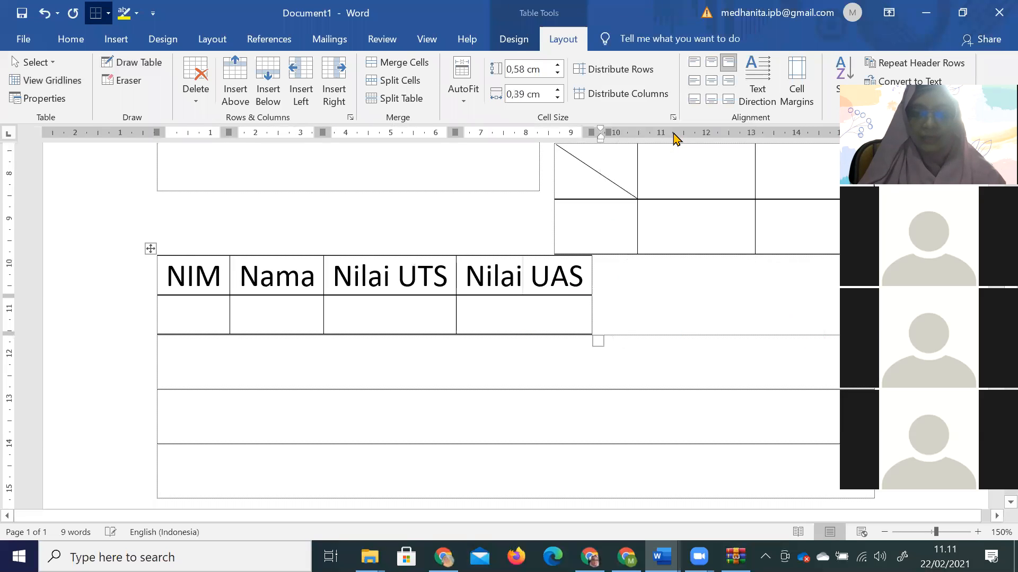
Drag the NIM table down to sit below the left-hand table.
{"action": "left_click_drag", "start_coordinate": [150, 250], "coordinate": [179, 305]}
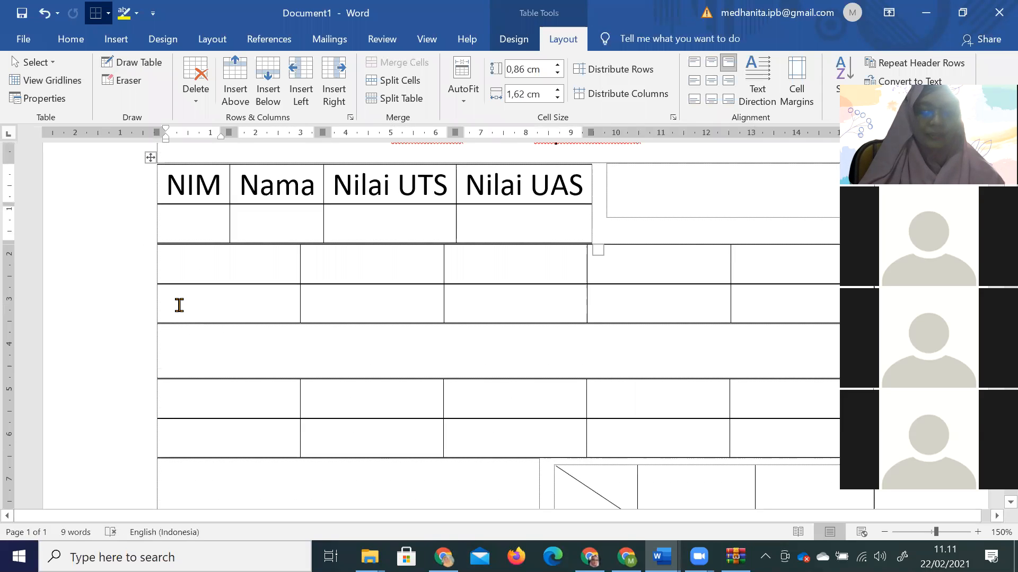
{"action": "left_click_drag", "start_coordinate": [150, 158], "coordinate": [210, 440]}
{"action": "scroll", "coordinate": [229, 441], "scroll_direction": "down", "scroll_amount": 5}
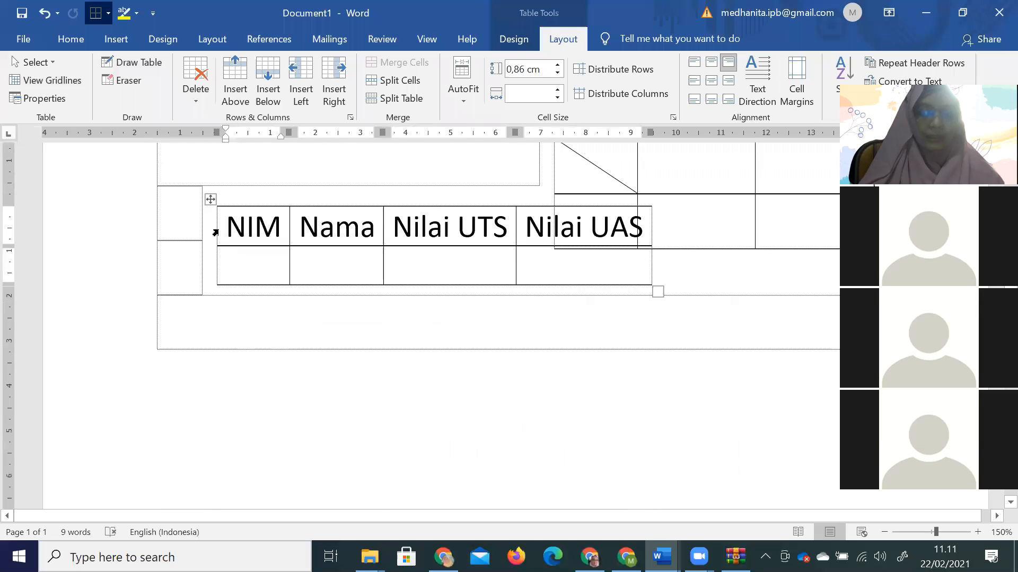
{"action": "left_click_drag", "start_coordinate": [221, 234], "coordinate": [222, 295]}
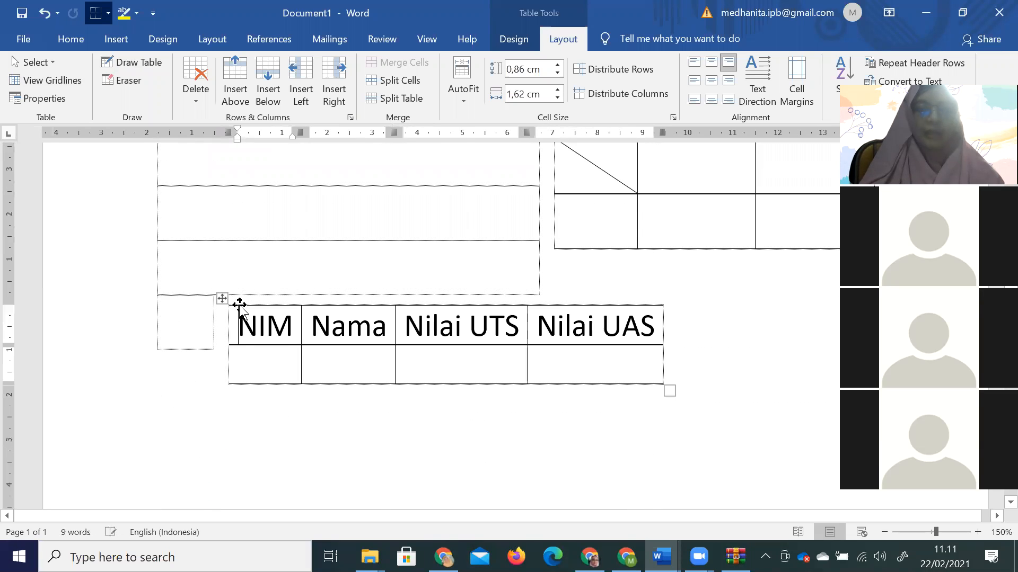
Enter the first student's row: NIM 123, name, UTS 80, UAS 90, then add rows.
{"action": "left_click", "coordinate": [266, 368]}
{"action": "type", "text": "123"}
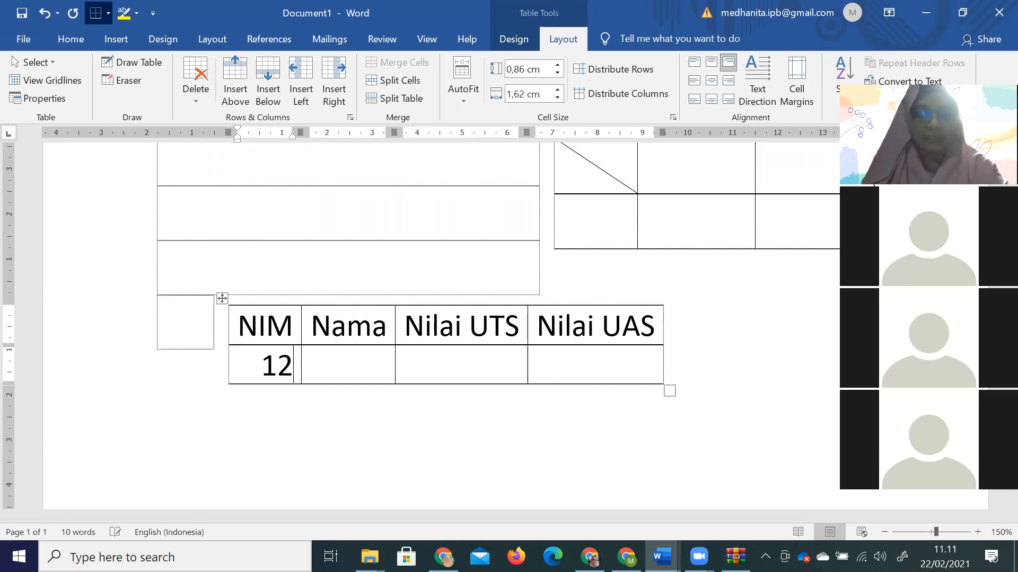
{"action": "key", "text": "Tab"}
{"action": "type", "text": "Nin"}
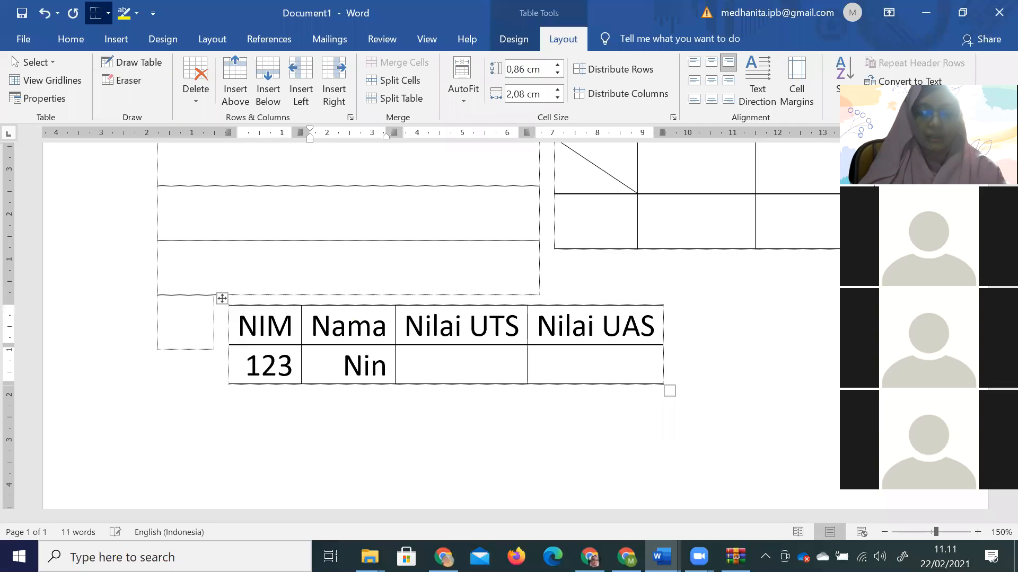
{"action": "type", "text": "a"}
{"action": "key", "text": "Tab"}
{"action": "type", "text": "80"}
{"action": "key", "text": "Tab"}
{"action": "type", "text": "90"}
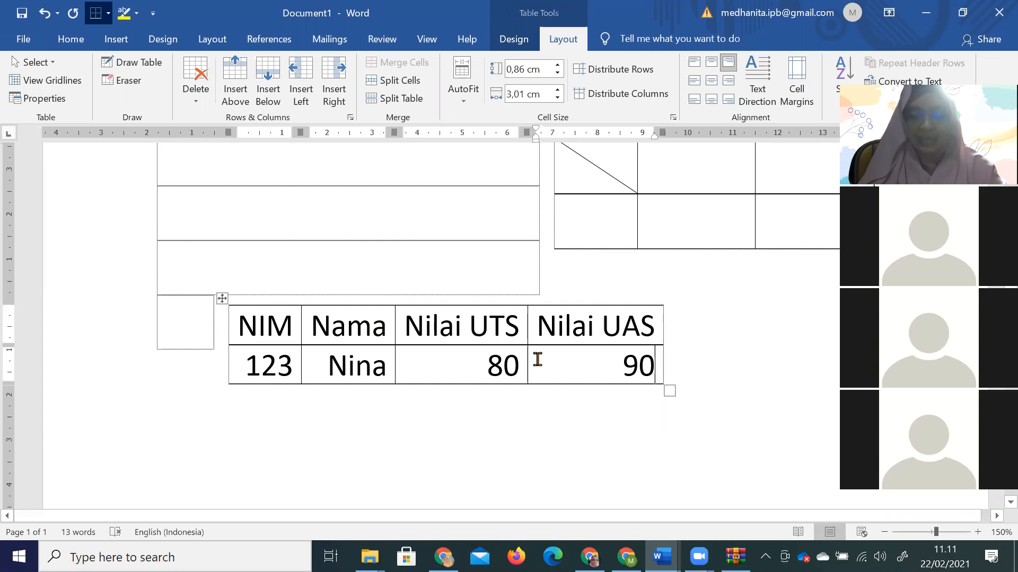
{"action": "key", "text": "Tab"}
{"action": "key", "text": "Tab"}
{"action": "key", "text": "Tab"}
{"action": "key", "text": "Tab"}
{"action": "key", "text": "Tab"}
{"action": "key", "text": "Tab"}
{"action": "key", "text": "Tab"}
{"action": "key", "text": "Tab"}
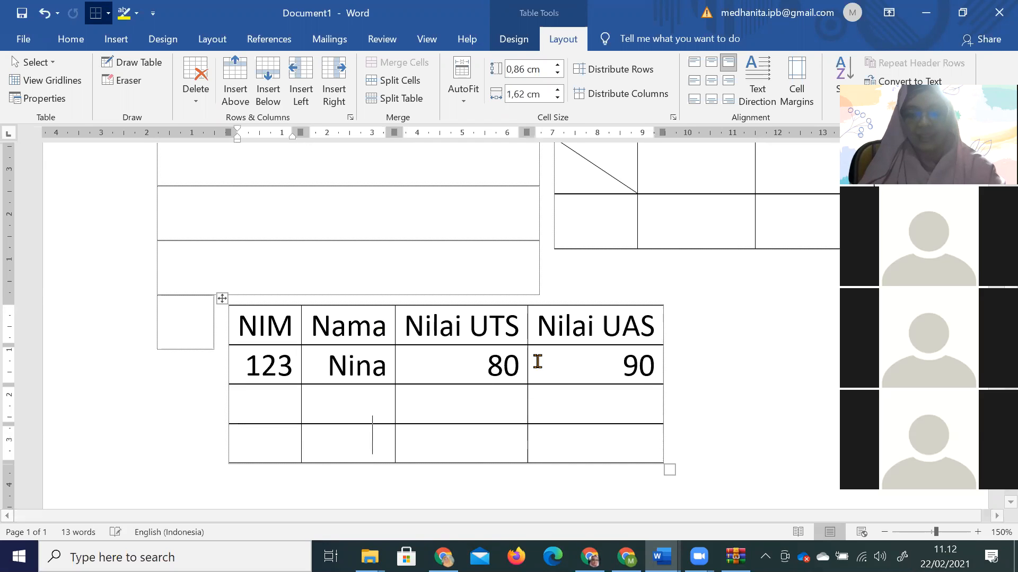
{"action": "key", "text": "Tab"}
Add two more empty rows and enter NIM 124 with name, UTS 80, UAS 70.
{"action": "scroll", "coordinate": [625, 363], "scroll_direction": "down", "scroll_amount": 2}
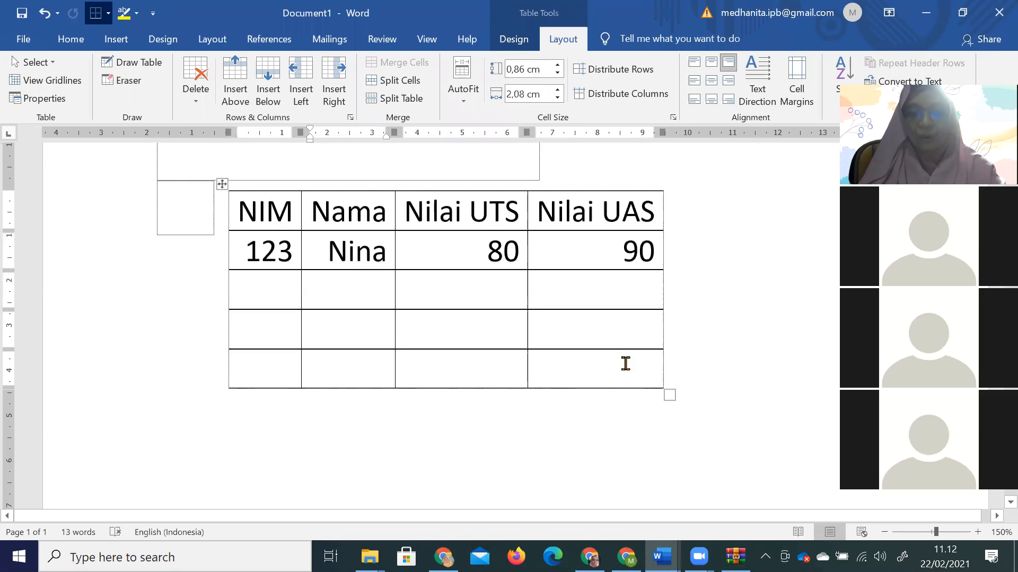
{"action": "left_click", "coordinate": [669, 367]}
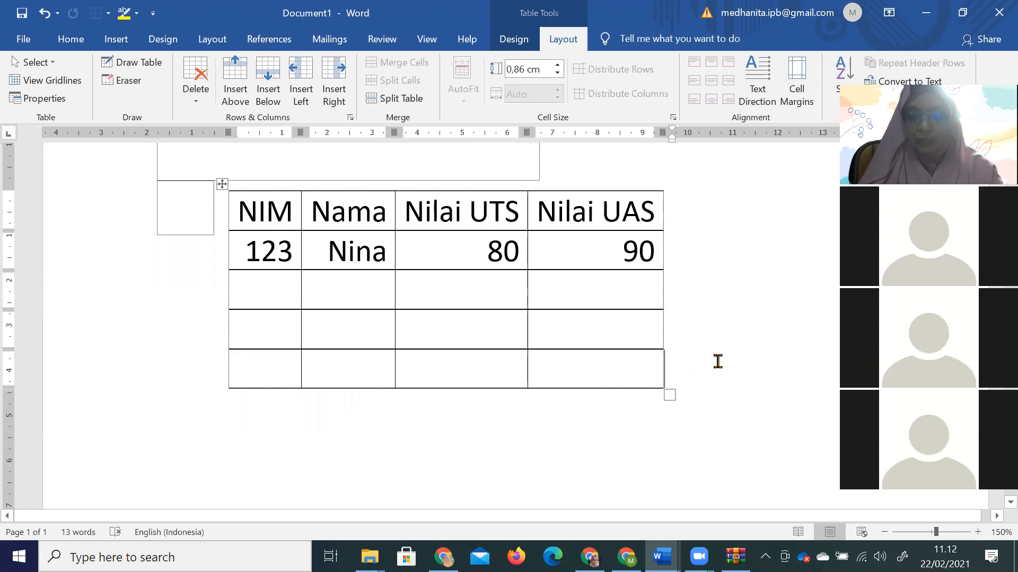
{"action": "key", "text": "Return"}
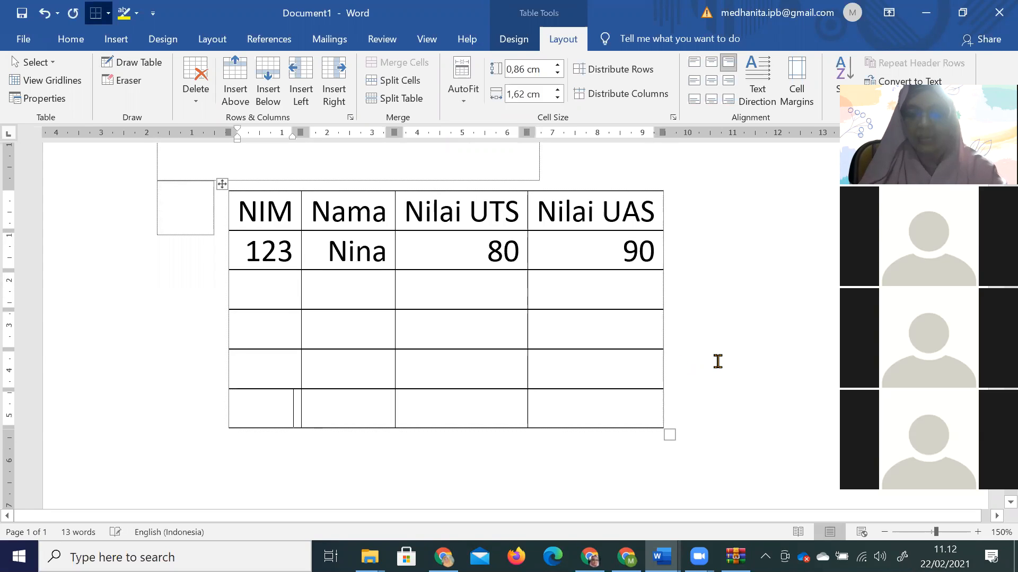
{"action": "left_click", "coordinate": [668, 398]}
{"action": "key", "text": "Return"}
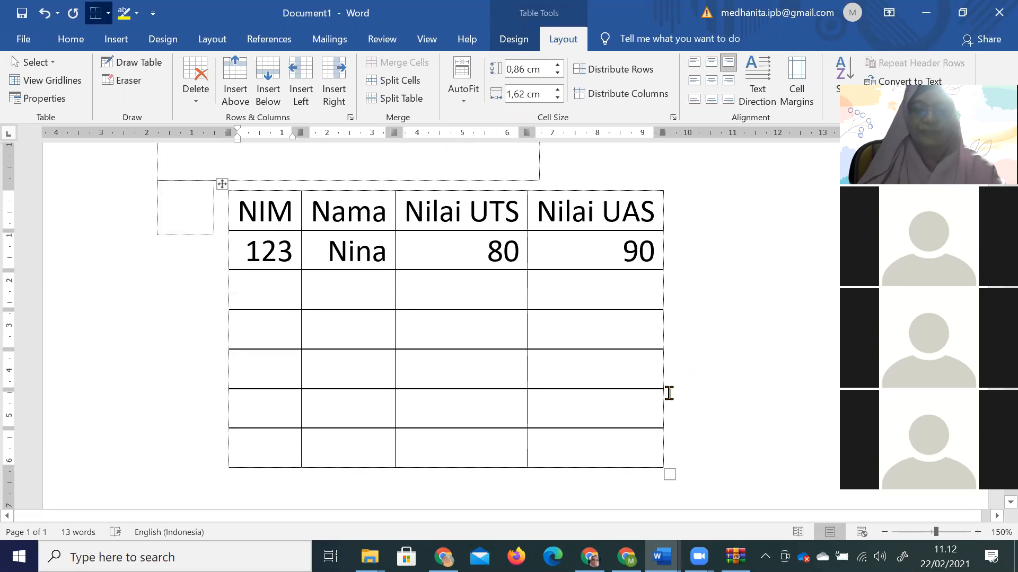
{"action": "type", "text": "124"}
{"action": "left_click", "coordinate": [356, 286]}
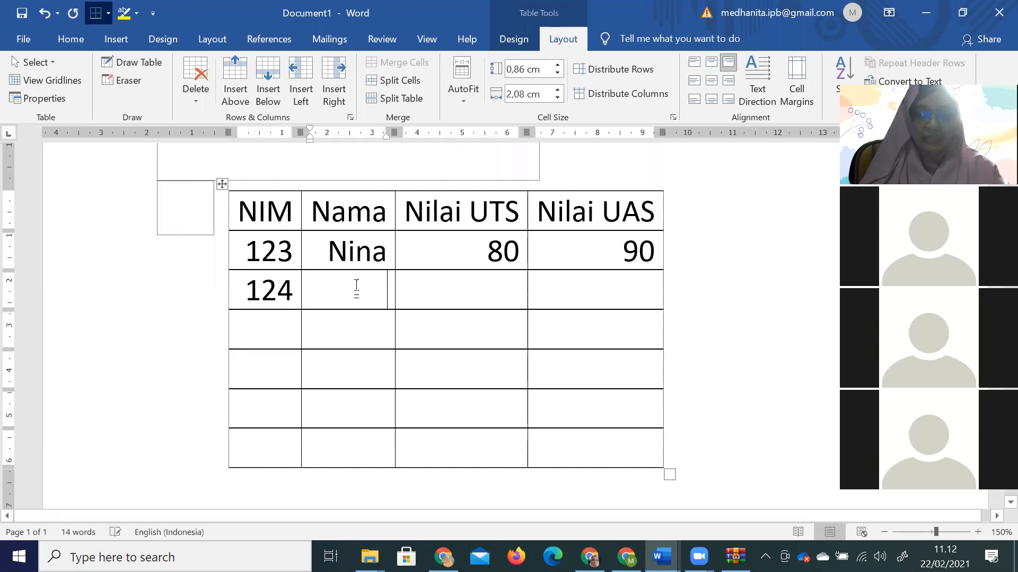
{"action": "type", "text": "Mini"}
{"action": "key", "text": "Tab"}
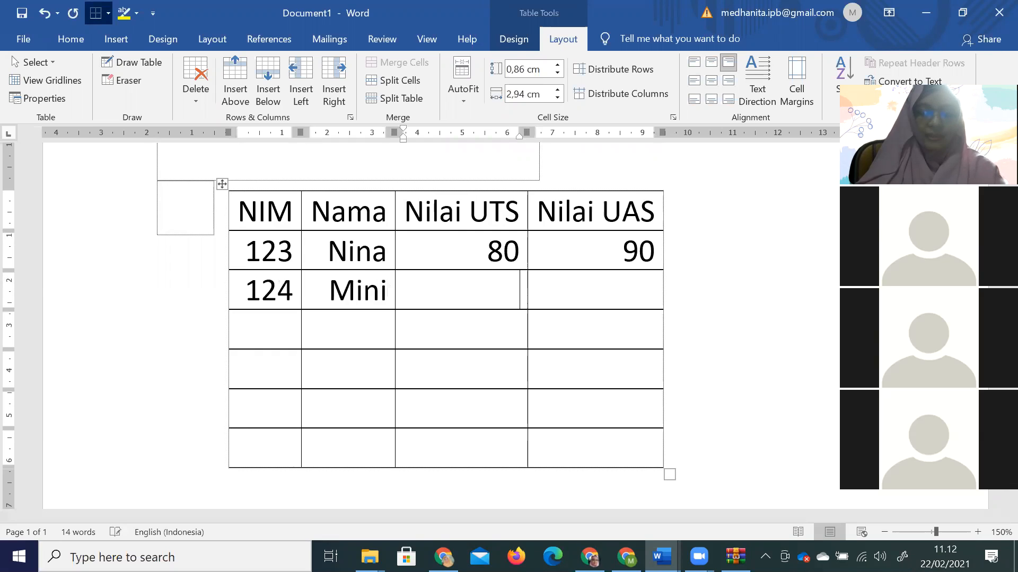
{"action": "type", "text": "80"}
{"action": "key", "text": "Tab"}
{"action": "type", "text": "70"}
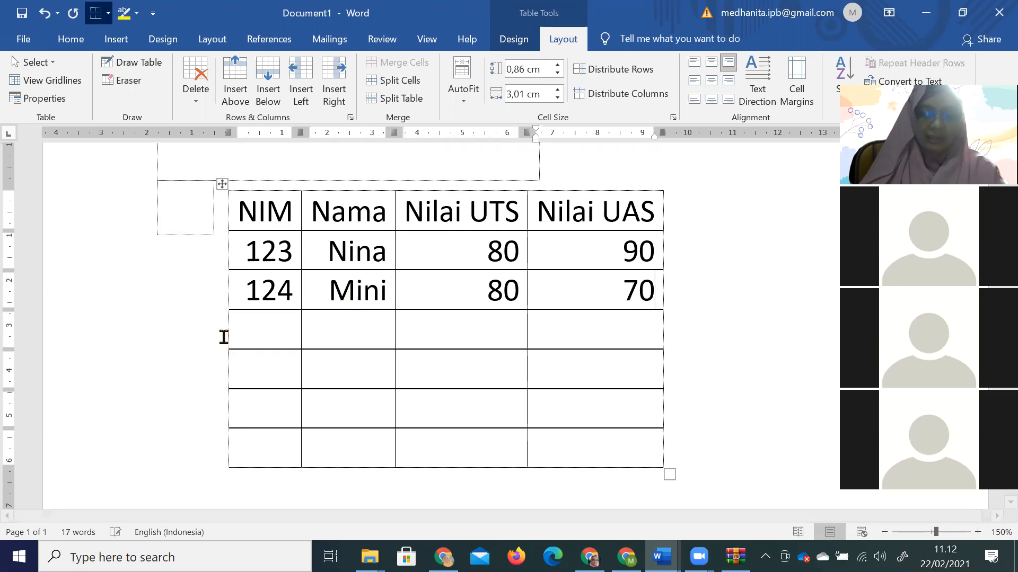
Enter NIM 125 with the student's name, UTS 70 and UAS 90.
{"action": "left_click", "coordinate": [259, 325]}
{"action": "type", "text": "125"}
{"action": "left_click", "coordinate": [377, 325]}
{"action": "type", "text": "Yayu"}
{"action": "key", "text": "Tab"}
{"action": "type", "text": "70"}
{"action": "key", "text": "Tab"}
{"action": "type", "text": "90"}
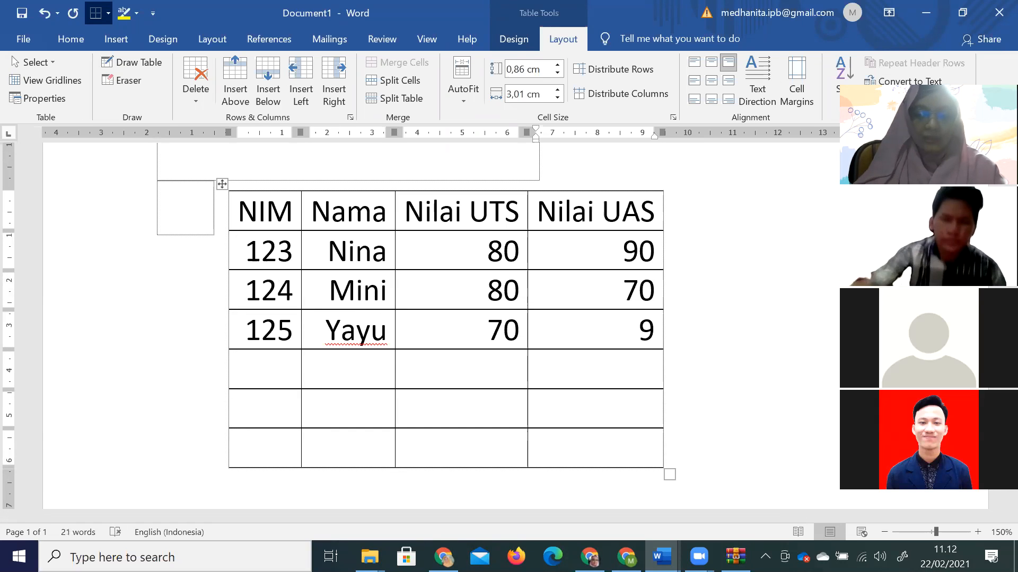
Enter NIM 126 with the student's name, UTS 78 and UAS 89.
{"action": "left_click", "coordinate": [265, 371]}
{"action": "type", "text": "126"}
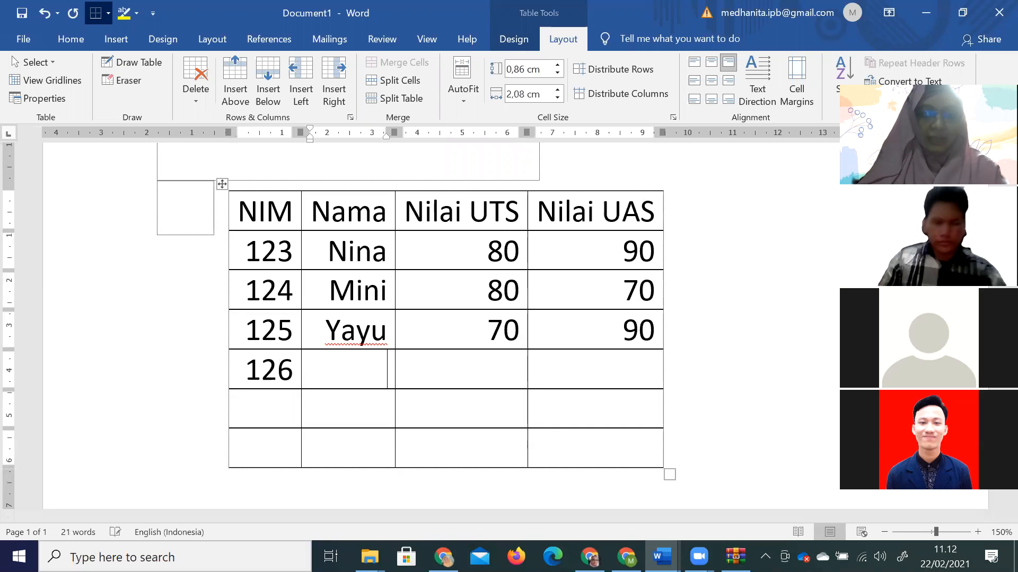
{"action": "key", "text": "Tab"}
{"action": "type", "text": "7"}
{"action": "key", "text": "BackSpace"}
{"action": "type", "text": "Hilda"}
{"action": "key", "text": "Tab"}
{"action": "type", "text": "78"}
{"action": "key", "text": "Tab"}
{"action": "type", "text": "89"}
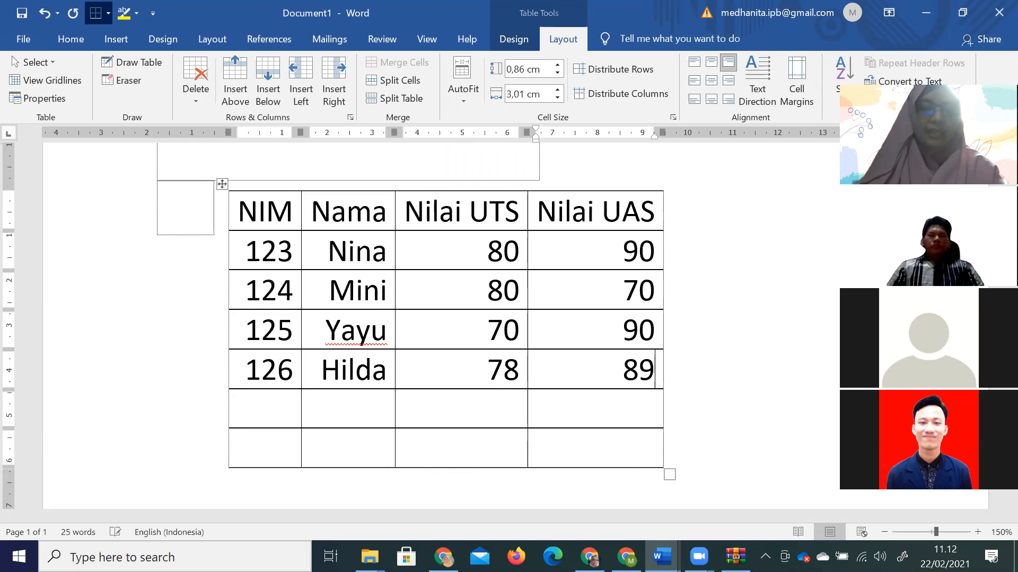
{"action": "scroll", "coordinate": [329, 405], "scroll_direction": "down", "scroll_amount": 8}
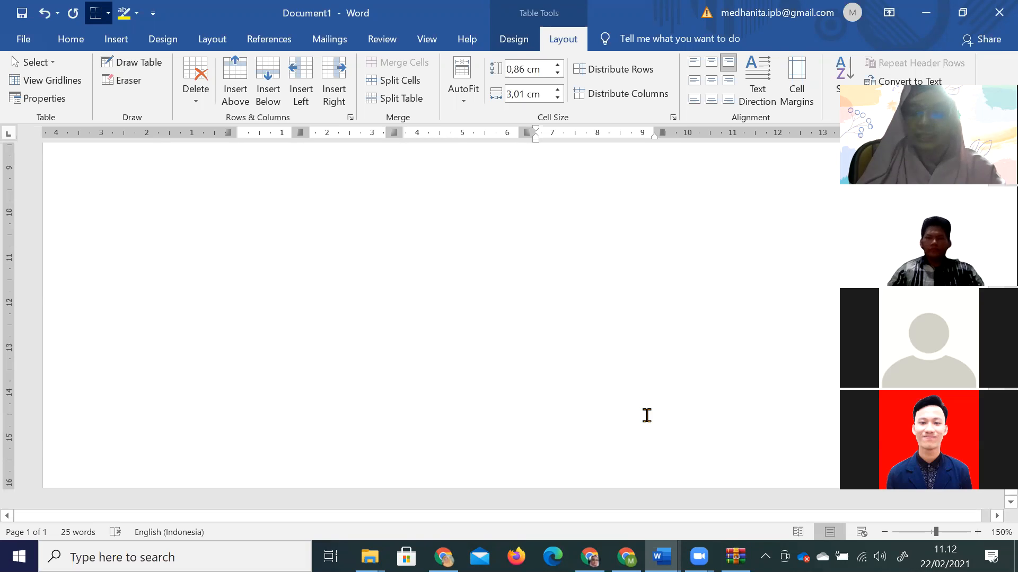
Zoom out to 80% and put the cursor in the empty cell beside the tables.
{"action": "left_click", "coordinate": [884, 532]}
{"action": "left_click", "coordinate": [884, 532]}
{"action": "left_click", "coordinate": [884, 532]}
{"action": "left_click", "coordinate": [884, 533]}
{"action": "left_click", "coordinate": [884, 532]}
{"action": "left_click", "coordinate": [884, 532]}
{"action": "left_click", "coordinate": [884, 532]}
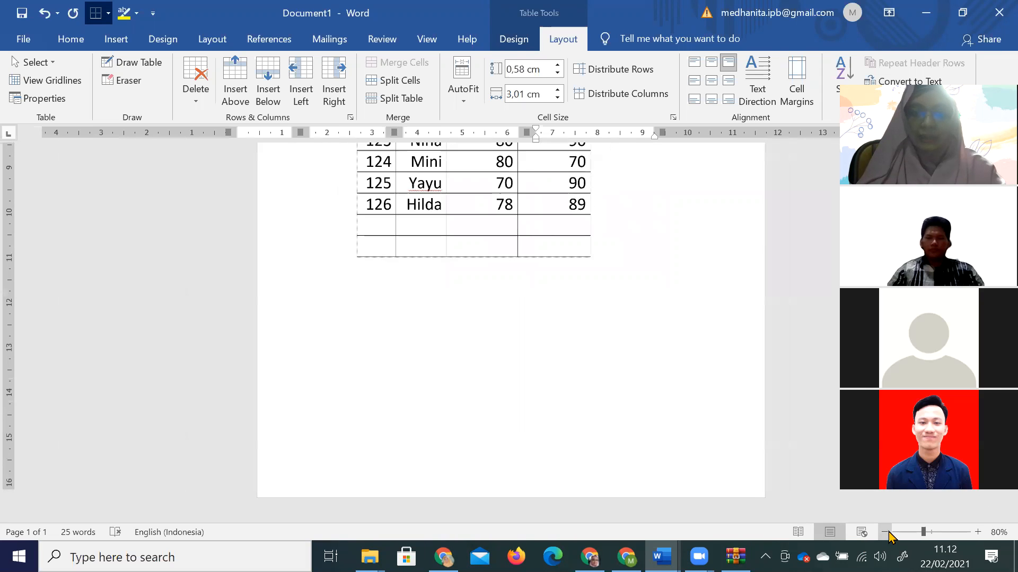
{"action": "scroll", "coordinate": [652, 419], "scroll_direction": "up", "scroll_amount": 6}
{"action": "scroll", "coordinate": [652, 418], "scroll_direction": "down", "scroll_amount": 3}
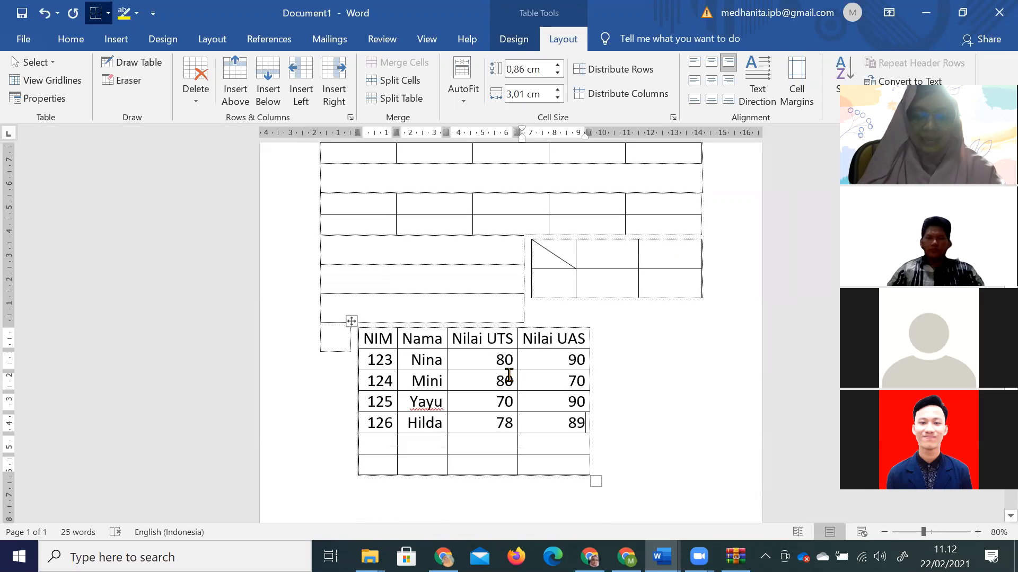
{"action": "left_click", "coordinate": [483, 316]}
{"action": "scroll", "coordinate": [482, 316], "scroll_direction": "down", "scroll_amount": 1}
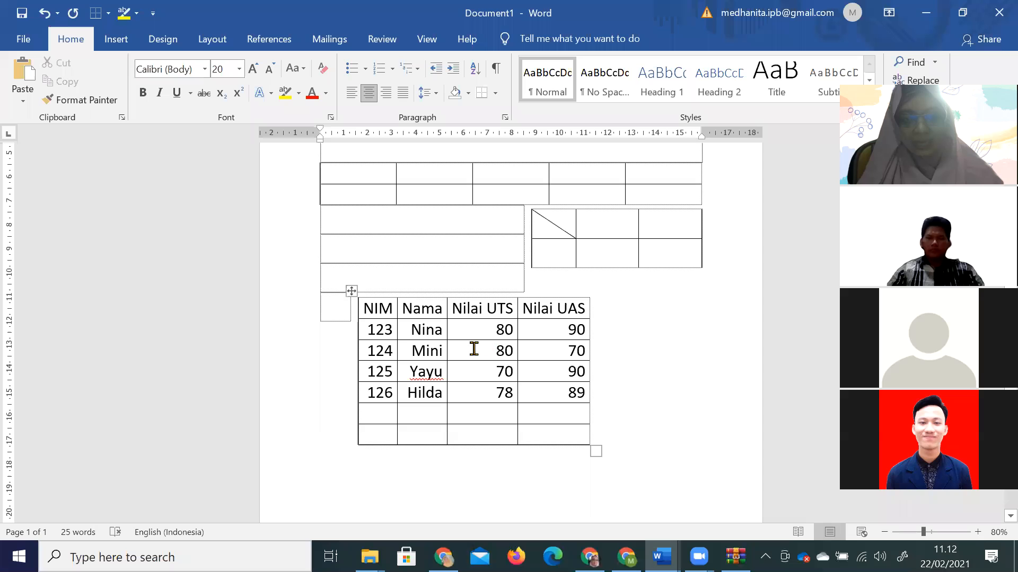
Look over the 124 cell's Insert options, dismiss them, and show the table Layout options.
{"action": "right_click", "coordinate": [386, 352]}
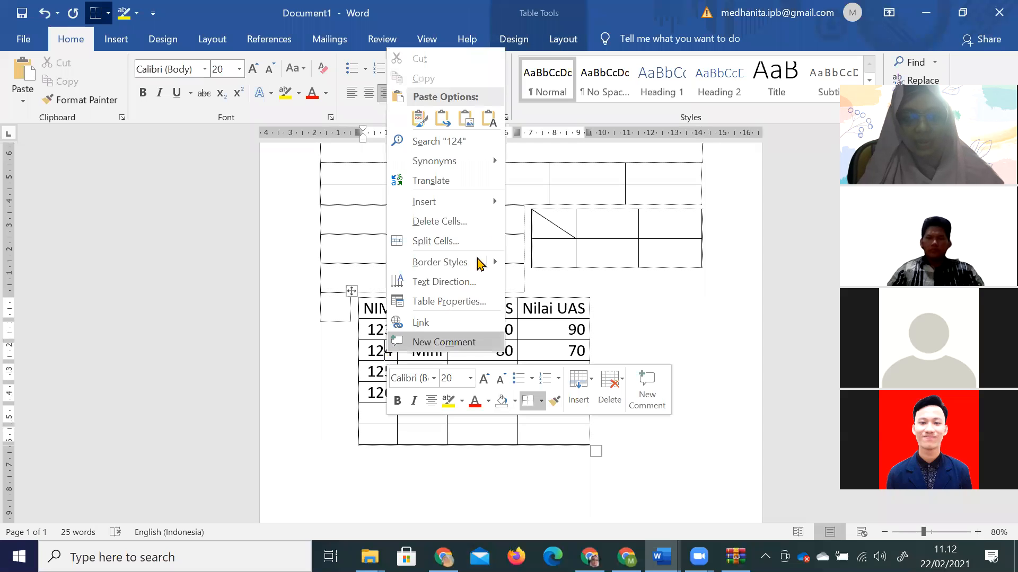
{"action": "mouse_move", "coordinate": [463, 205]}
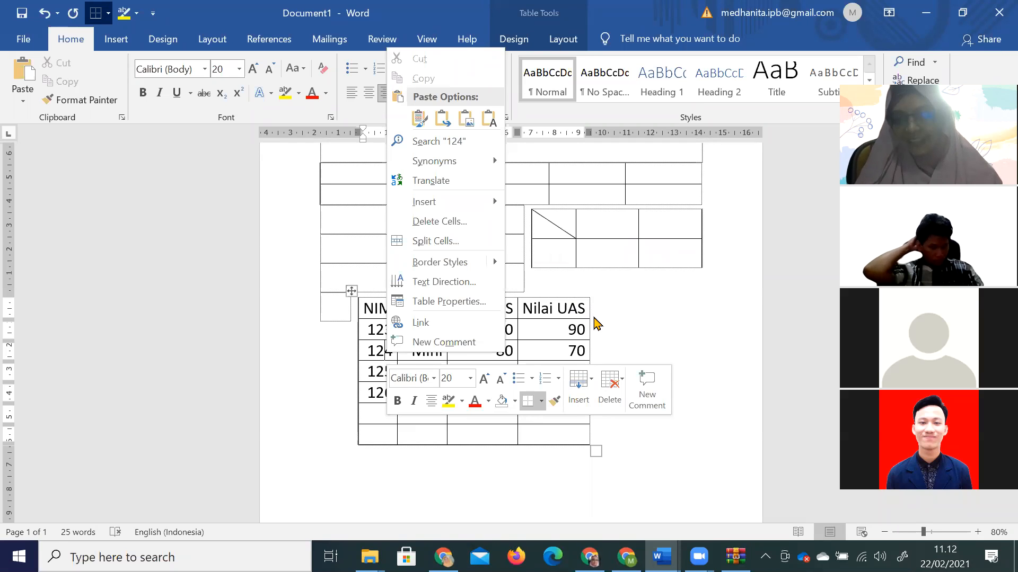
{"action": "left_click", "coordinate": [572, 275]}
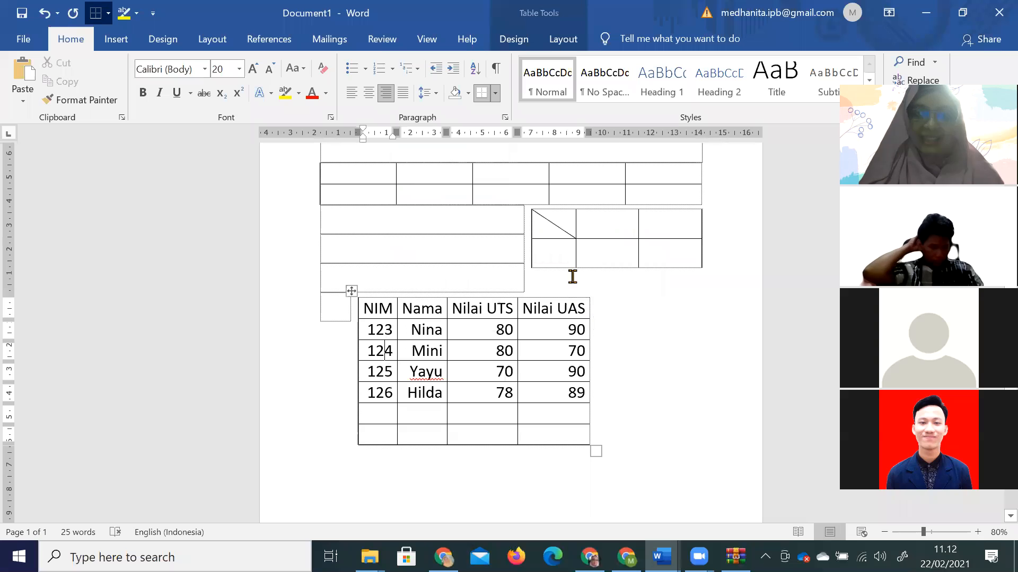
{"action": "left_click", "coordinate": [563, 38]}
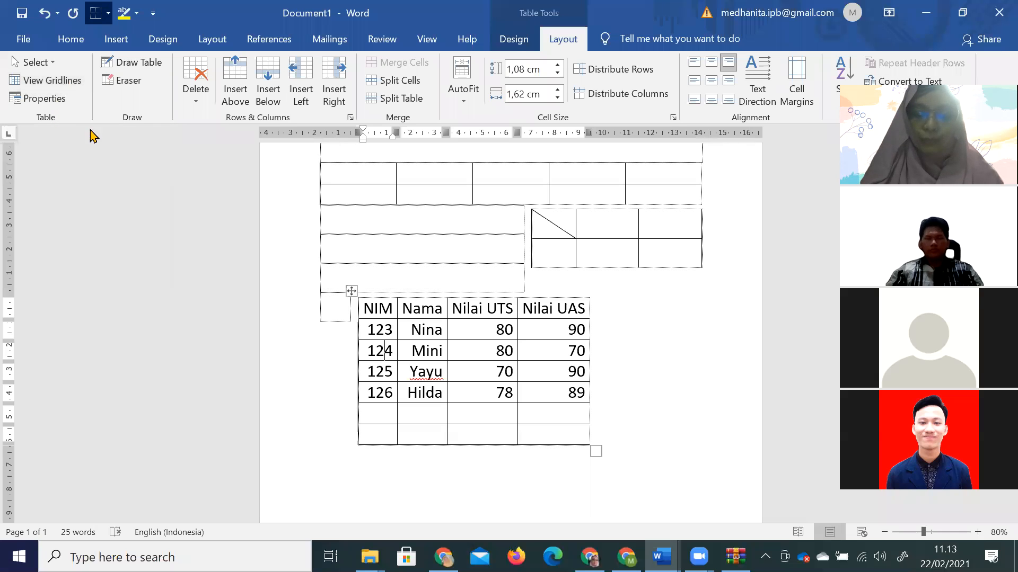
Copy the 2.10.1 Membuat Tabel instructions from the module and paste them beside the grade table.
{"action": "mouse_move", "coordinate": [661, 556]}
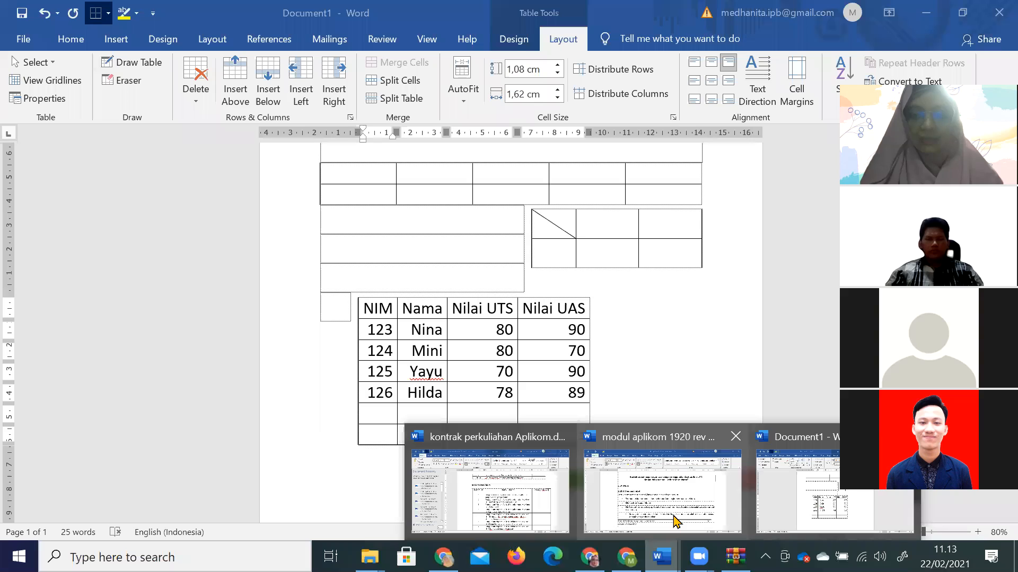
{"action": "left_click", "coordinate": [675, 522]}
{"action": "scroll", "coordinate": [349, 424], "scroll_direction": "up", "scroll_amount": 8}
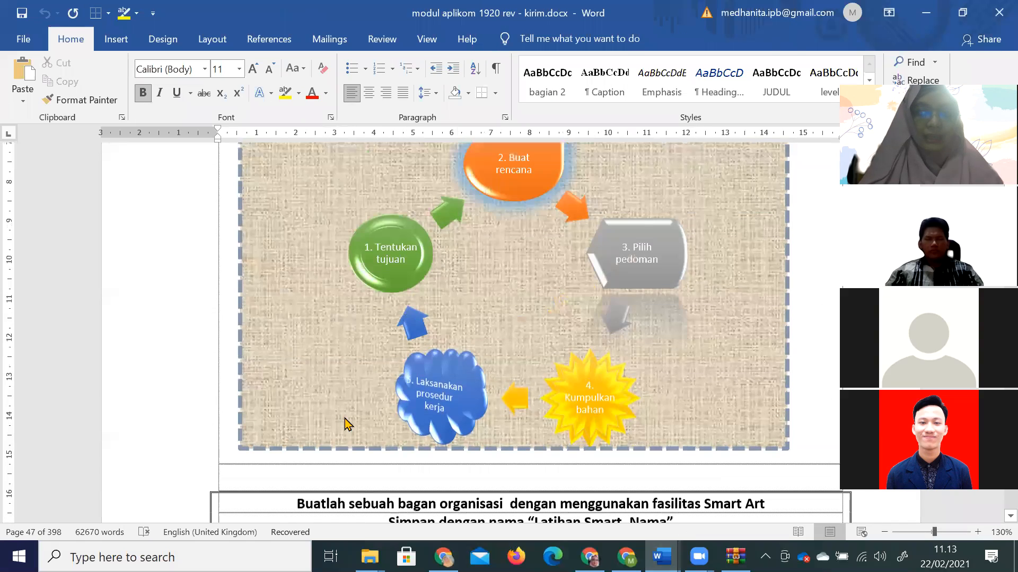
{"action": "scroll", "coordinate": [343, 422], "scroll_direction": "down", "scroll_amount": 6}
{"action": "scroll", "coordinate": [238, 377], "scroll_direction": "down", "scroll_amount": 1}
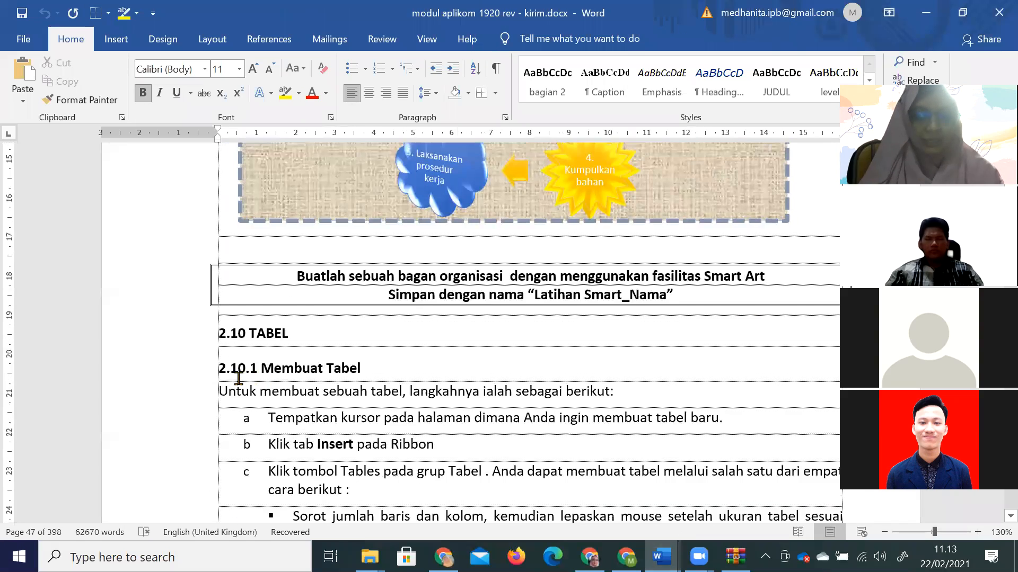
{"action": "left_click", "coordinate": [419, 509], "text": "shift"}
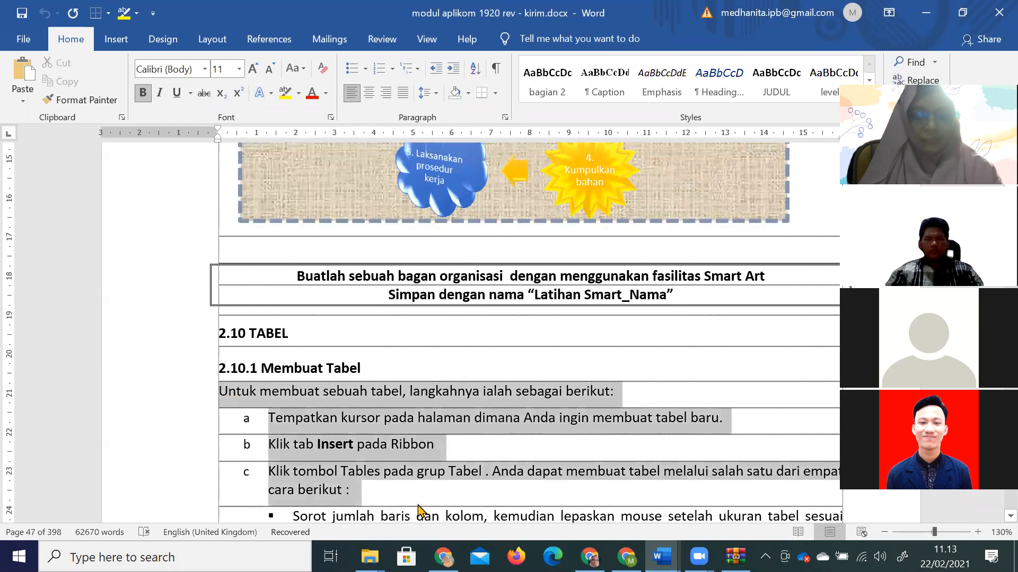
{"action": "key", "text": "alt+Tab"}
{"action": "left_click", "coordinate": [635, 311]}
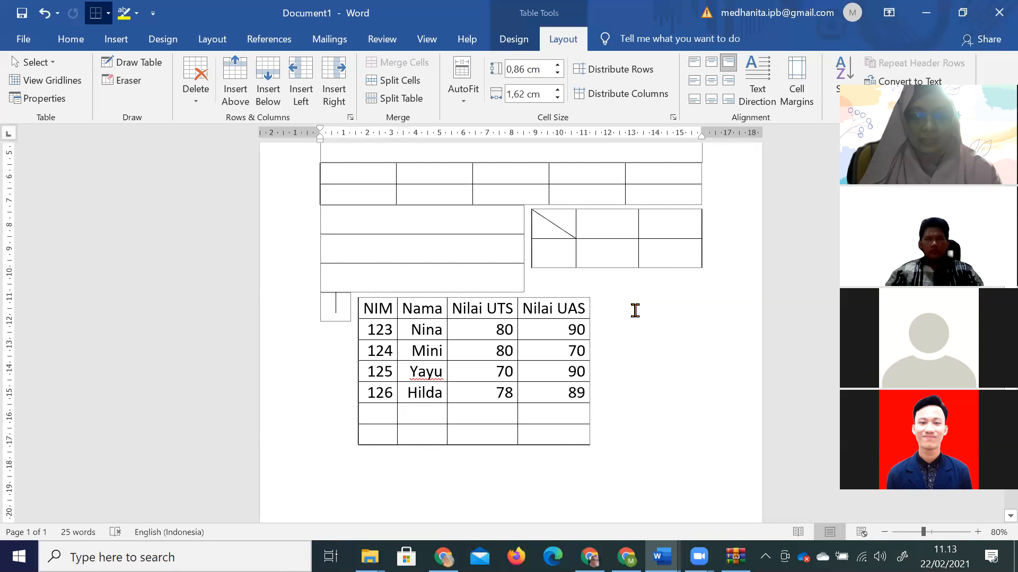
{"action": "type", "text": "Untuk membuat sebuah tabel, langkahnya ialah sebagai berikut: a\tTempatkan kursor pada halaman dimana Anda ingin membuat tabel baru. b\tKlik tab Insert pada Ribbon c\tKlik tombol Tables pada grup Tabel . Anda dapat membuat tabel melalui salah satu dari empat cara berikut :"}
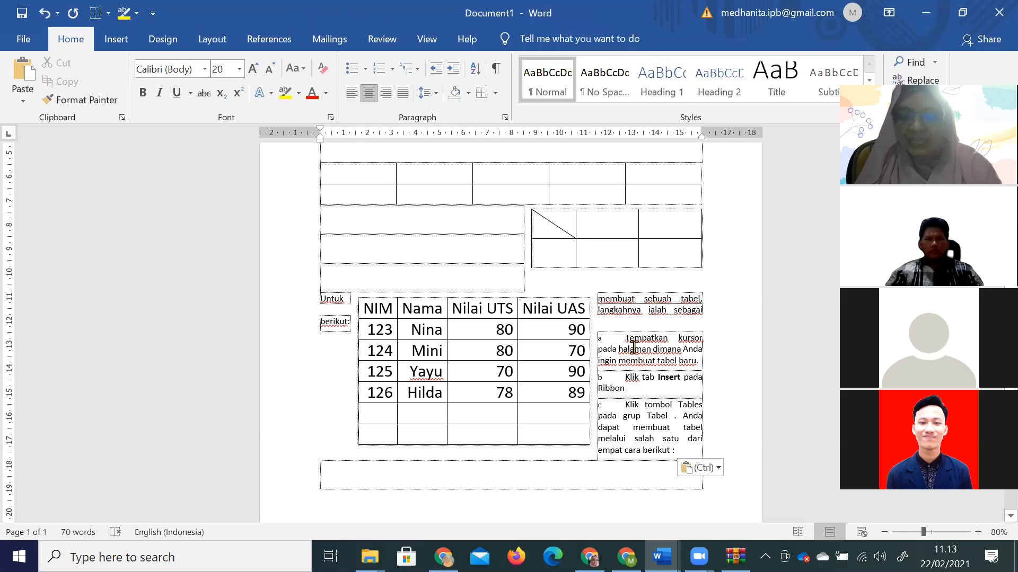
Set the grade table's text wrapping to None in Table Properties.
{"action": "left_click", "coordinate": [497, 354]}
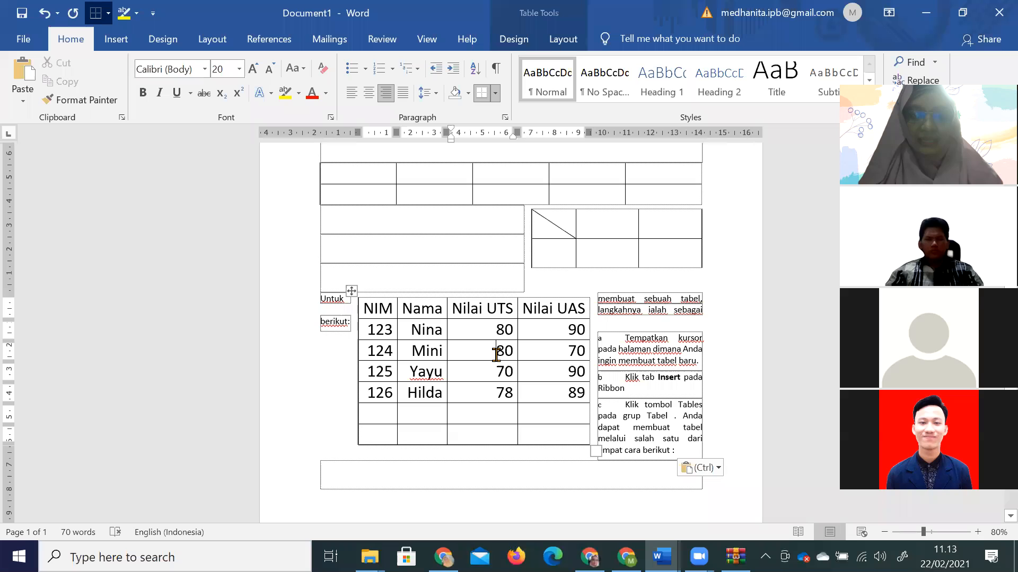
{"action": "left_click", "coordinate": [563, 40]}
{"action": "left_click", "coordinate": [514, 41]}
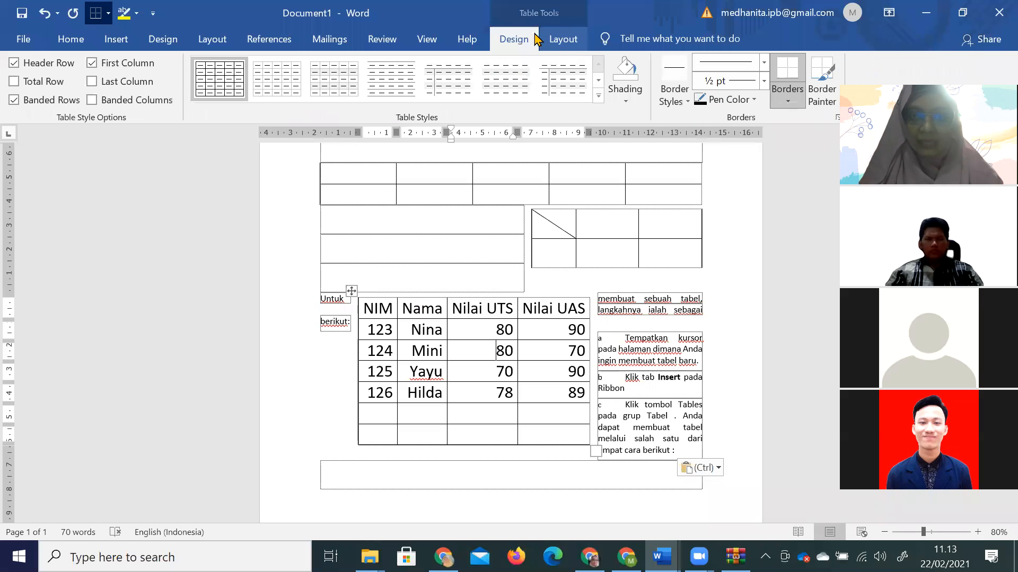
{"action": "left_click", "coordinate": [561, 39]}
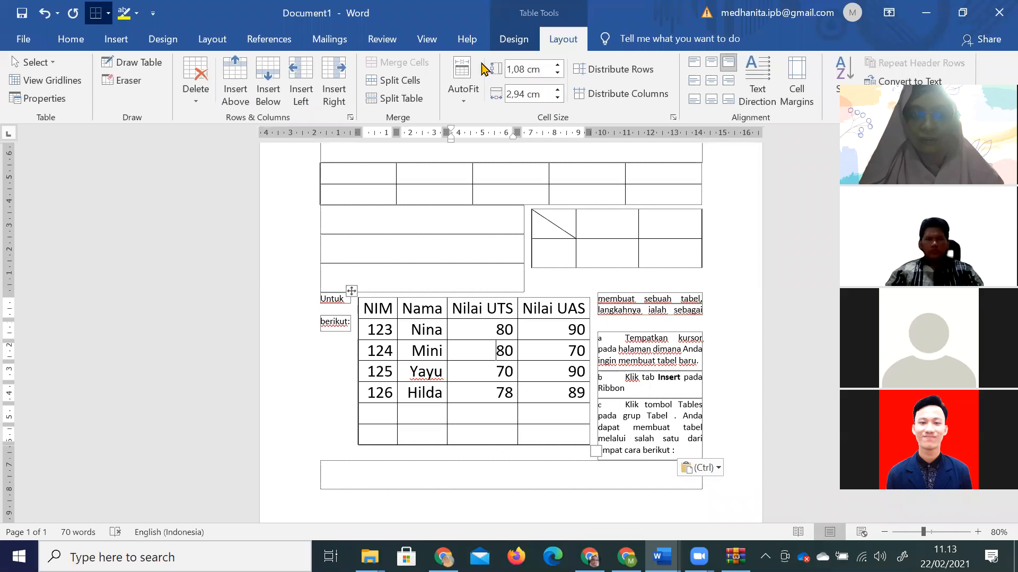
{"action": "left_click", "coordinate": [40, 99]}
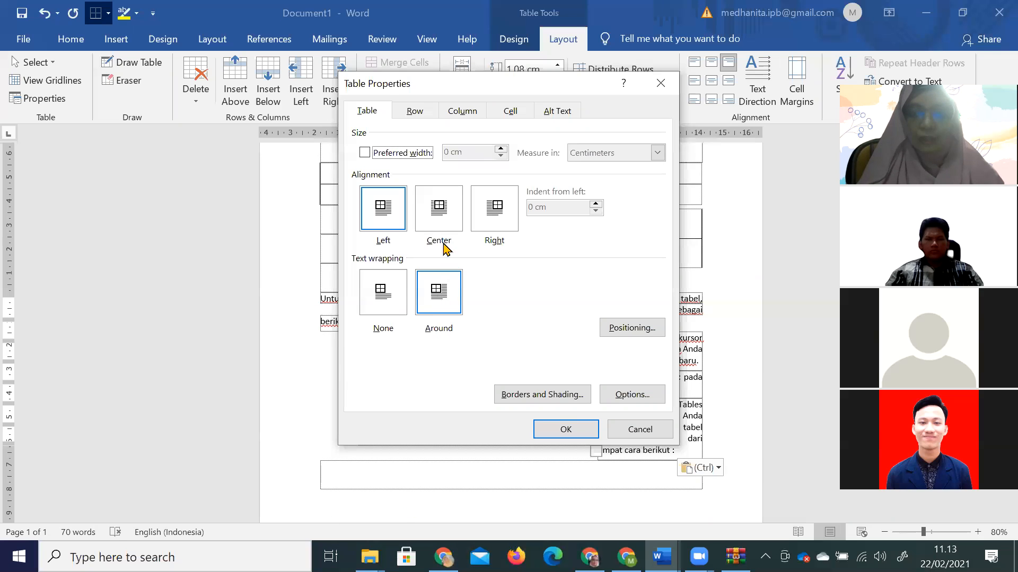
{"action": "left_click", "coordinate": [385, 293]}
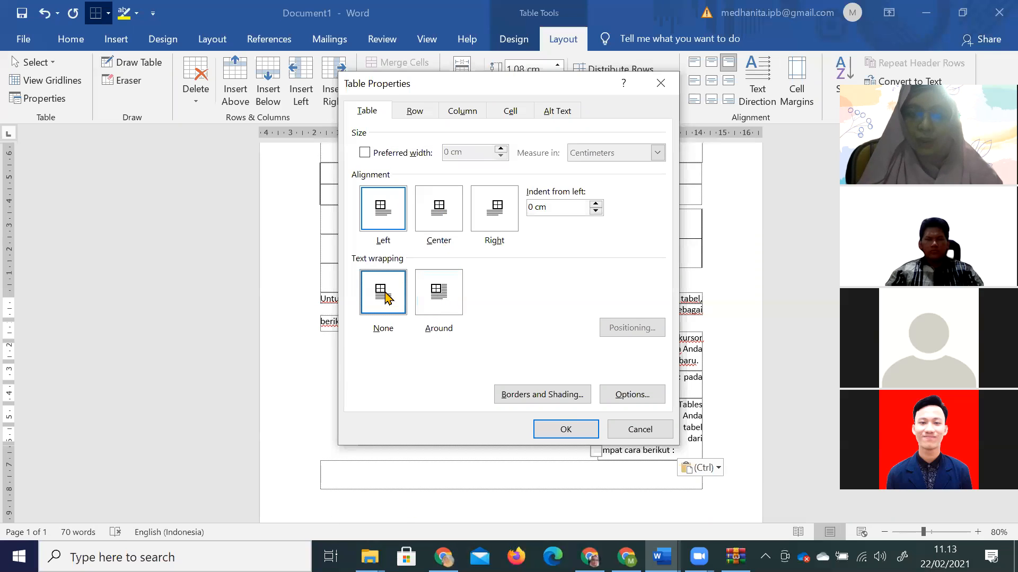
{"action": "key", "text": "Return"}
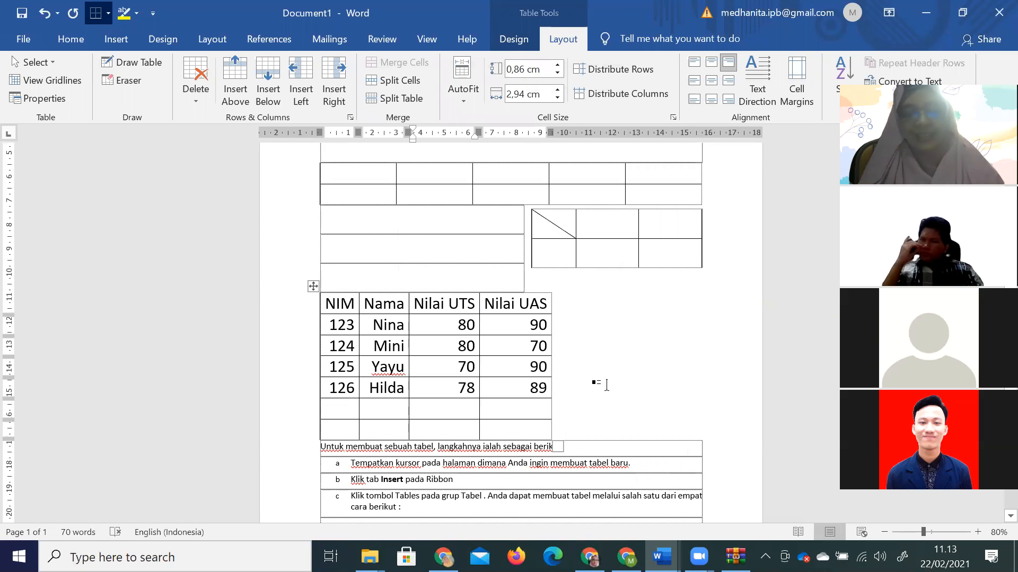
Set the grade table's text wrapping back to Around.
{"action": "left_click", "coordinate": [56, 99]}
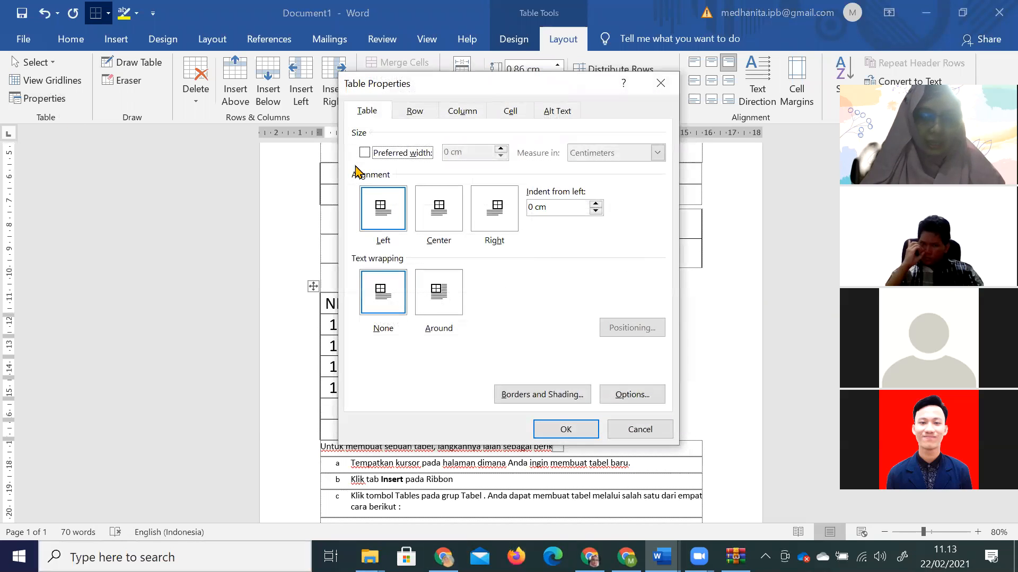
{"action": "left_click", "coordinate": [438, 306]}
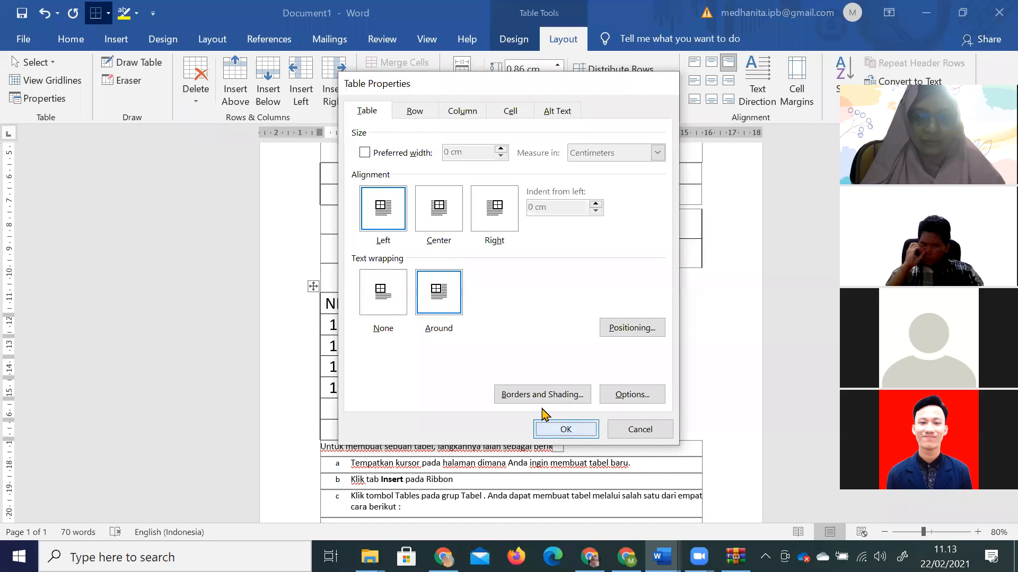
{"action": "left_click", "coordinate": [542, 423]}
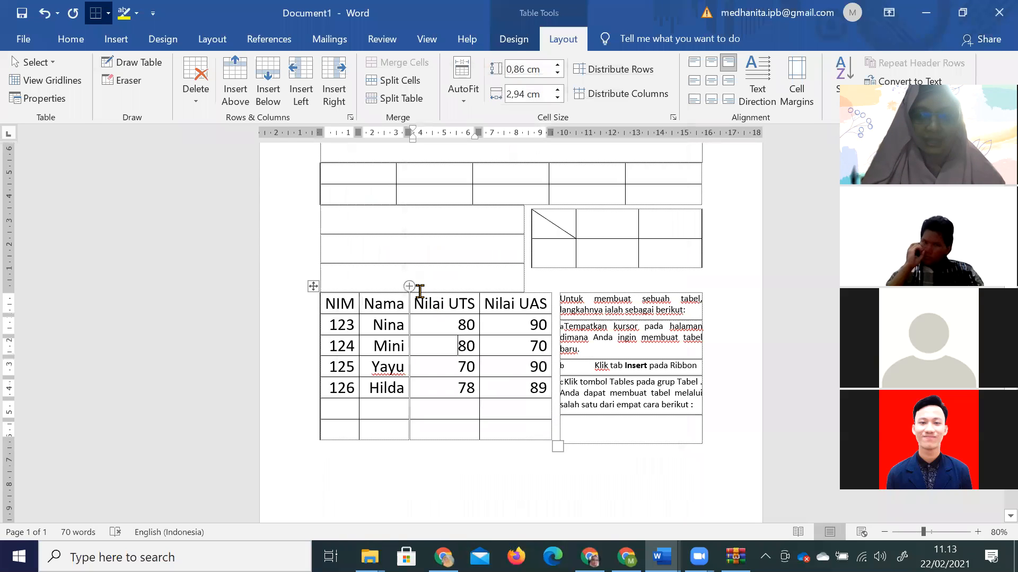
Insert blank lines before 'Untuk' so the instructions move below the table.
{"action": "left_click", "coordinate": [561, 300]}
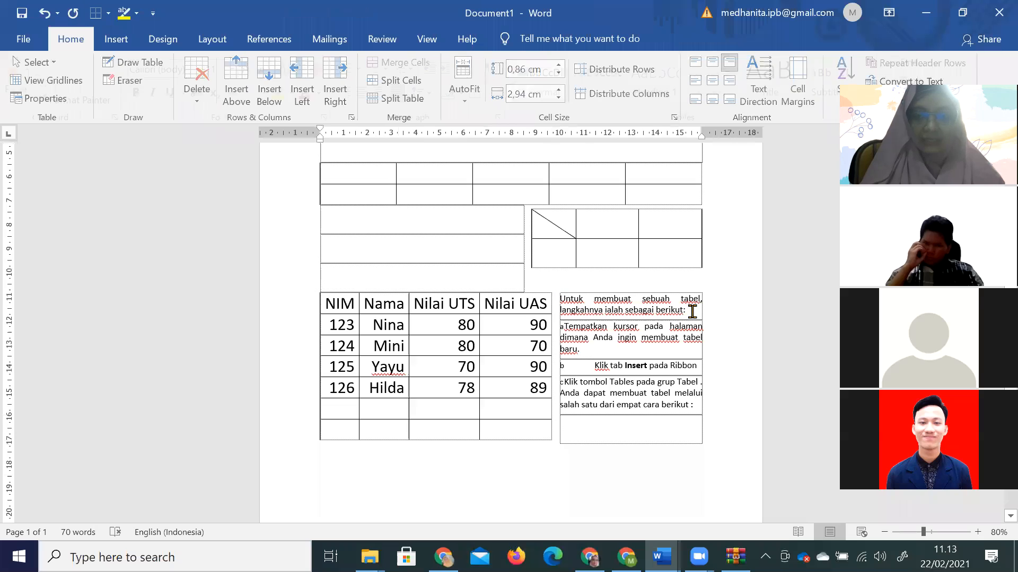
{"action": "key", "text": "Return"}
{"action": "key", "text": "Return"}
{"action": "key", "text": "Return"}
{"action": "key", "text": "Return"}
{"action": "key", "text": "Return"}
{"action": "key", "text": "Return"}
{"action": "key", "text": "Return"}
{"action": "key", "text": "Return"}
{"action": "key", "text": "Return"}
{"action": "key", "text": "Return"}
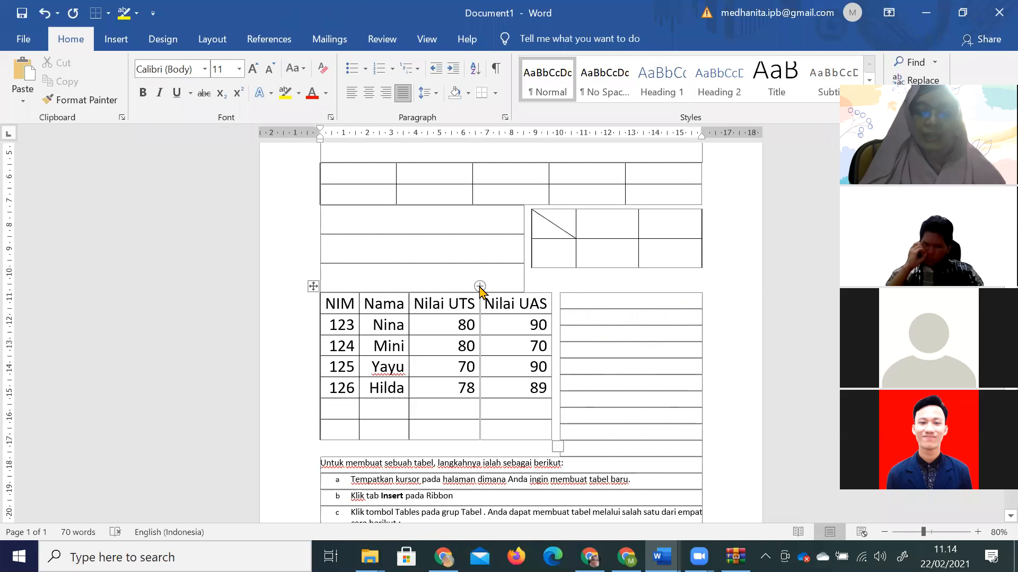
{"action": "left_click", "coordinate": [517, 345]}
{"action": "left_click", "coordinate": [514, 39]}
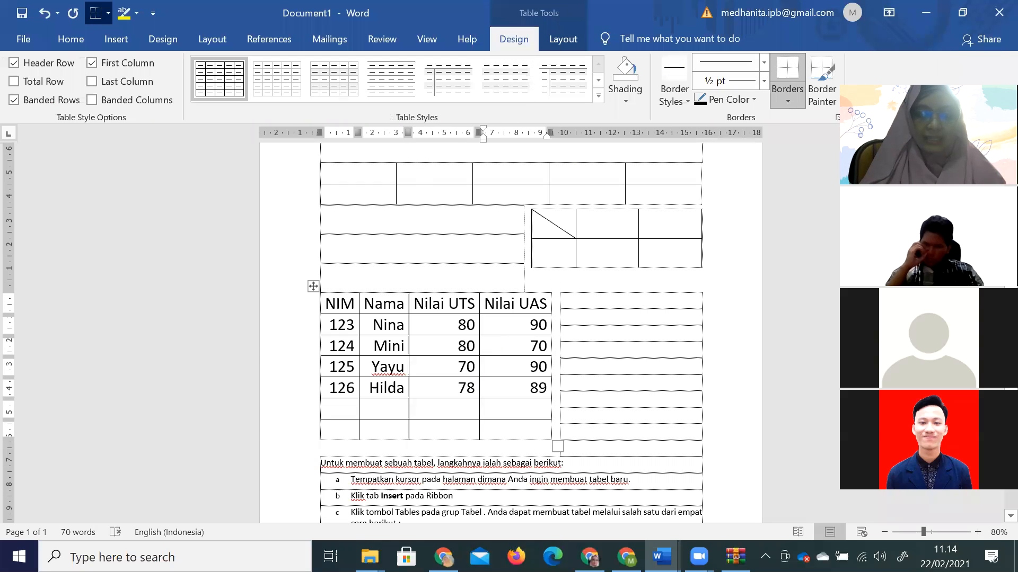
Apply a blue banded Grid Table style, replacing an orange one, and pick yellow shading.
{"action": "left_click", "coordinate": [598, 96]}
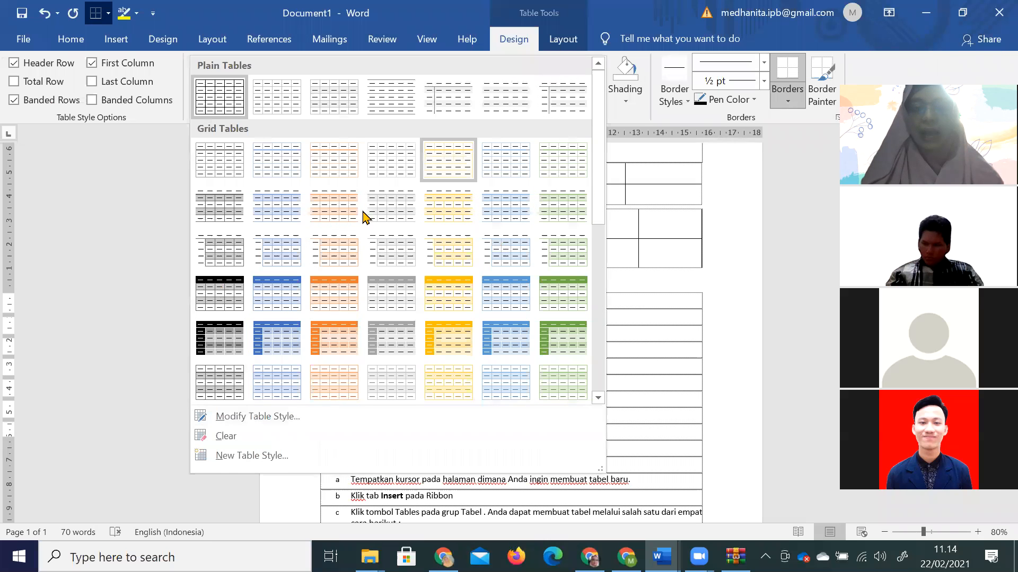
{"action": "left_click", "coordinate": [334, 218]}
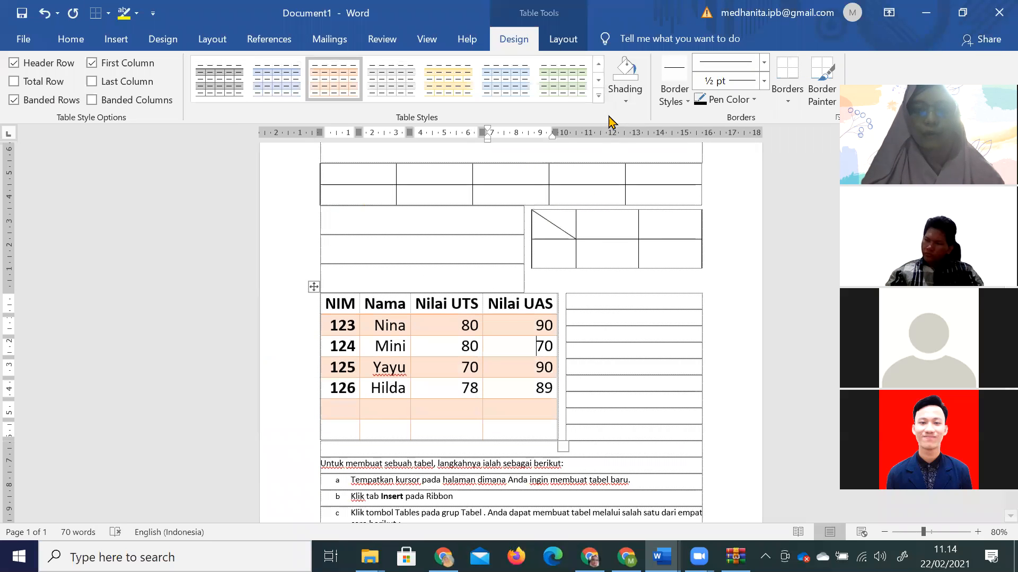
{"action": "left_click", "coordinate": [598, 95]}
{"action": "left_click", "coordinate": [519, 360]}
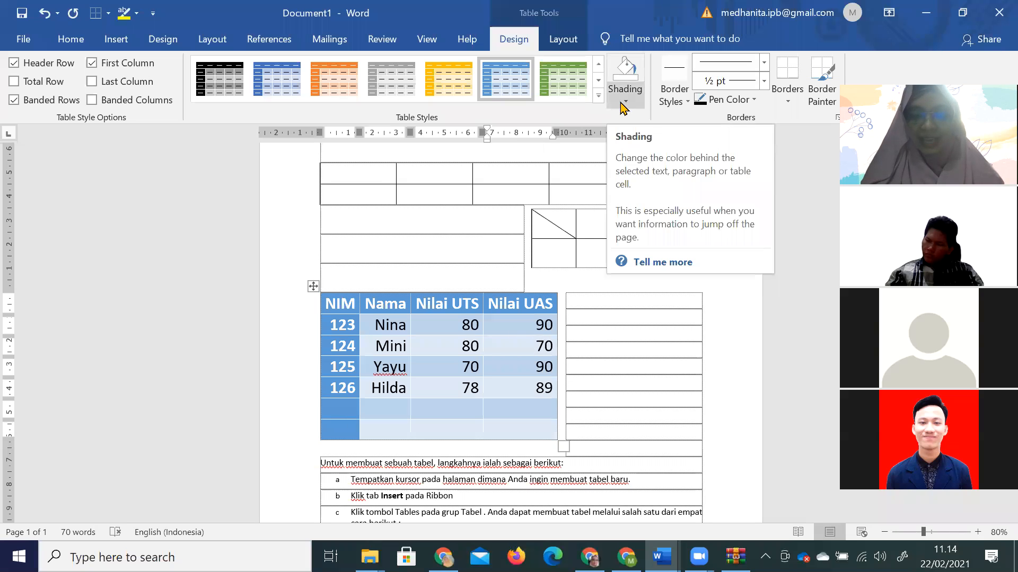
{"action": "left_click", "coordinate": [624, 103]}
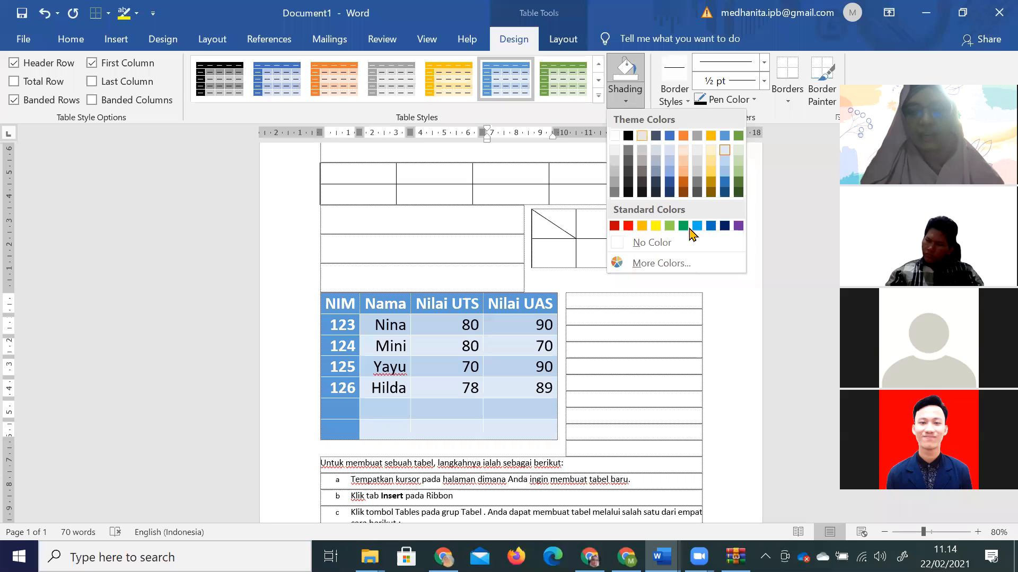
{"action": "left_click", "coordinate": [656, 227]}
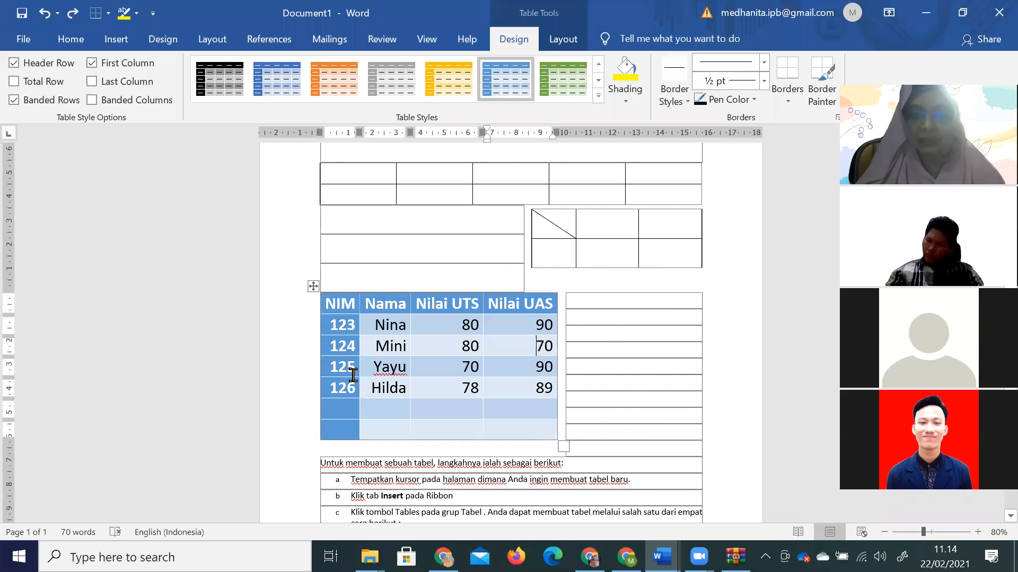
Shade the Nilai UAS 90 cells in rows 123 and 125 yellow.
{"action": "left_click_drag", "start_coordinate": [520, 323], "coordinate": [557, 324]}
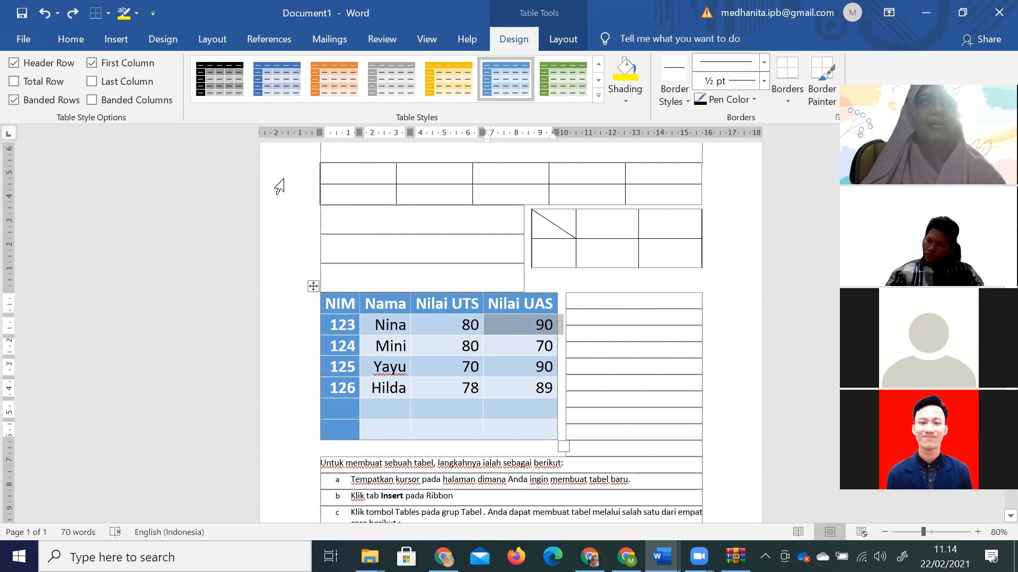
{"action": "left_click", "coordinate": [625, 74]}
{"action": "left_click_drag", "start_coordinate": [530, 367], "coordinate": [552, 365]}
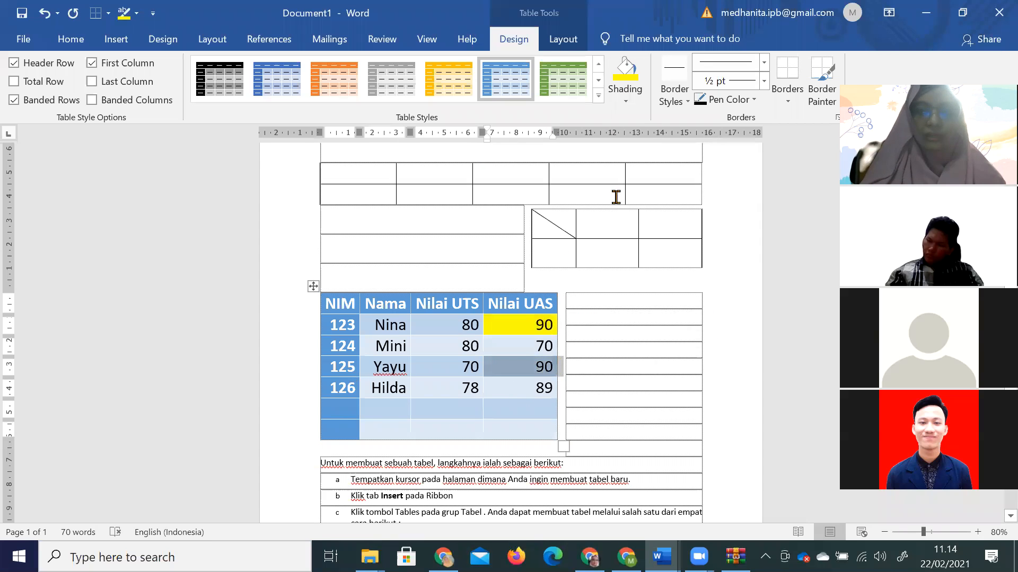
{"action": "left_click", "coordinate": [625, 69]}
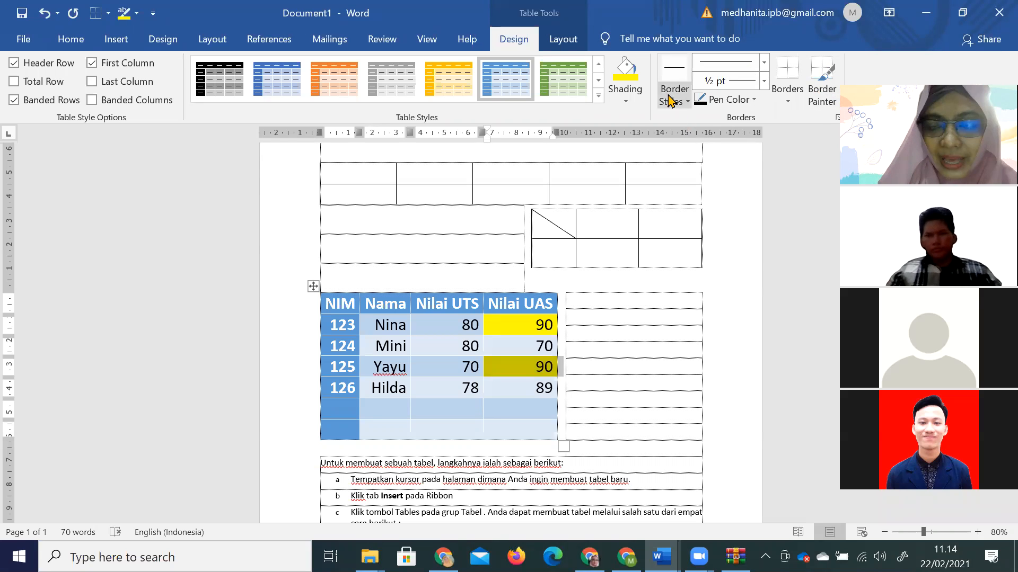
{"action": "left_click", "coordinate": [313, 289]}
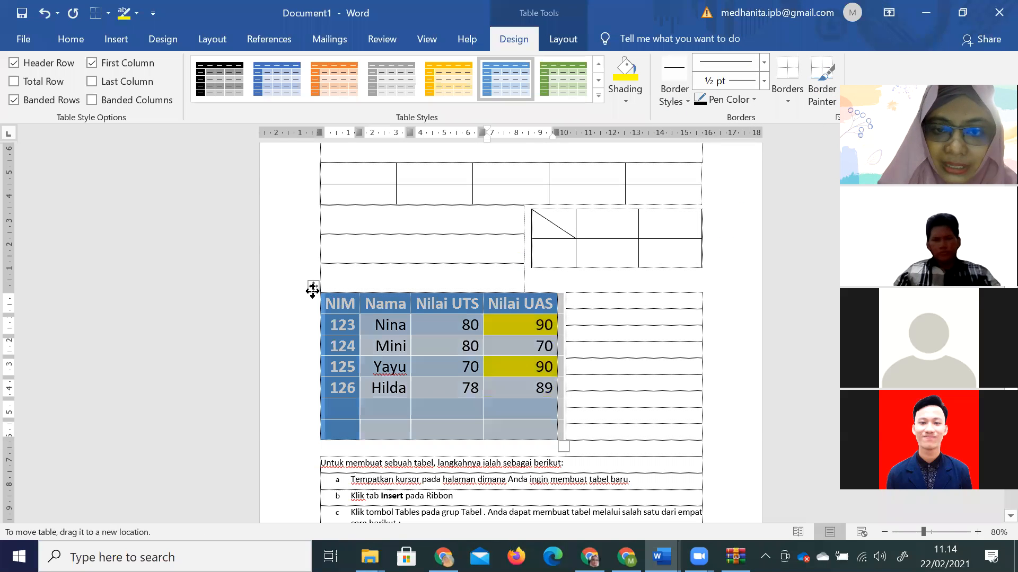
Set the border pen to a thick solid 6 pt line.
{"action": "left_click", "coordinate": [763, 62]}
{"action": "left_click", "coordinate": [747, 284]}
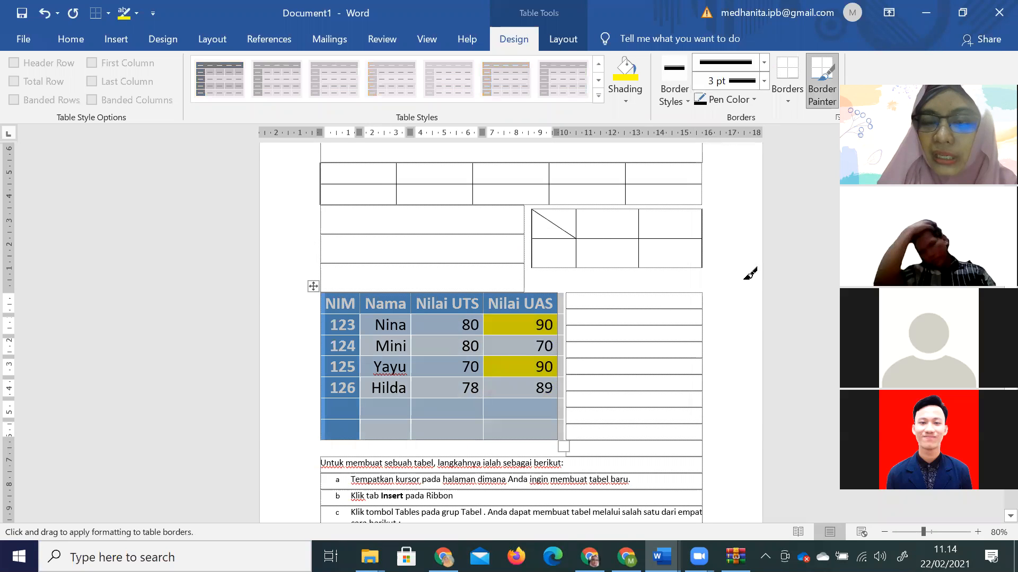
{"action": "left_click", "coordinate": [764, 81]}
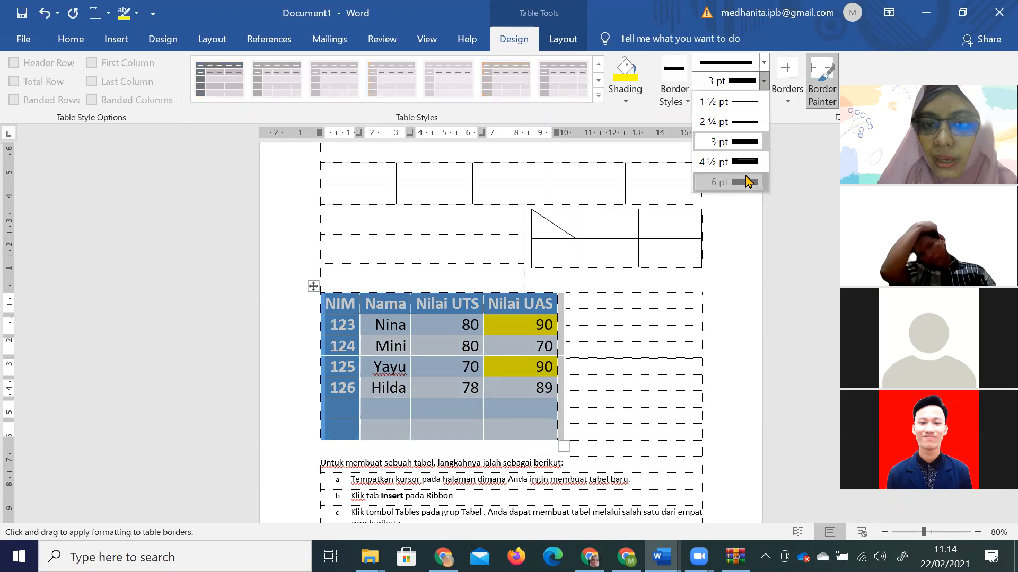
{"action": "left_click", "coordinate": [749, 182]}
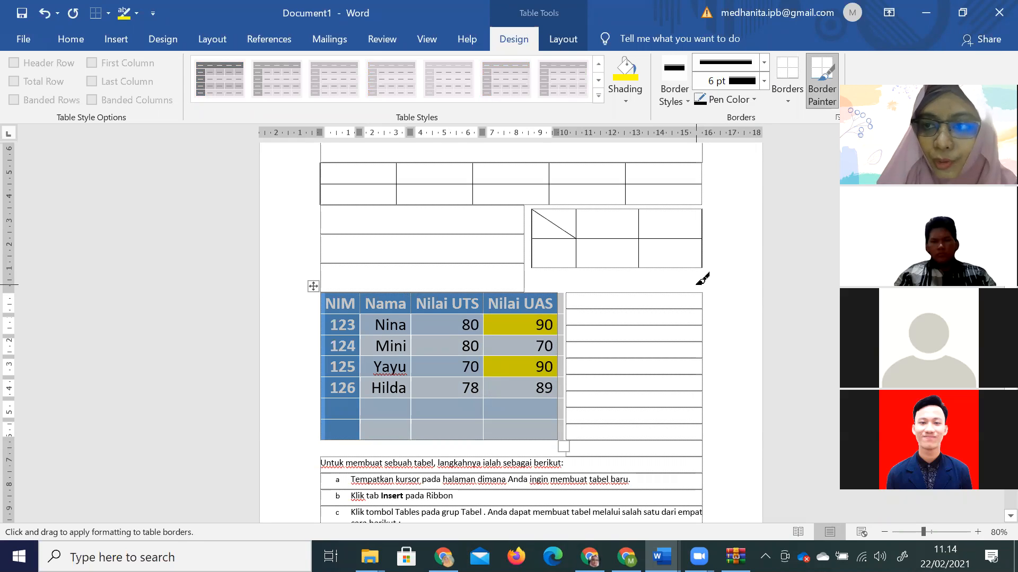
Paint 6 pt borders around the header cells and along the table's bottom edge.
{"action": "left_click", "coordinate": [469, 293]}
{"action": "left_click", "coordinate": [529, 293]}
{"action": "left_click", "coordinate": [524, 318]}
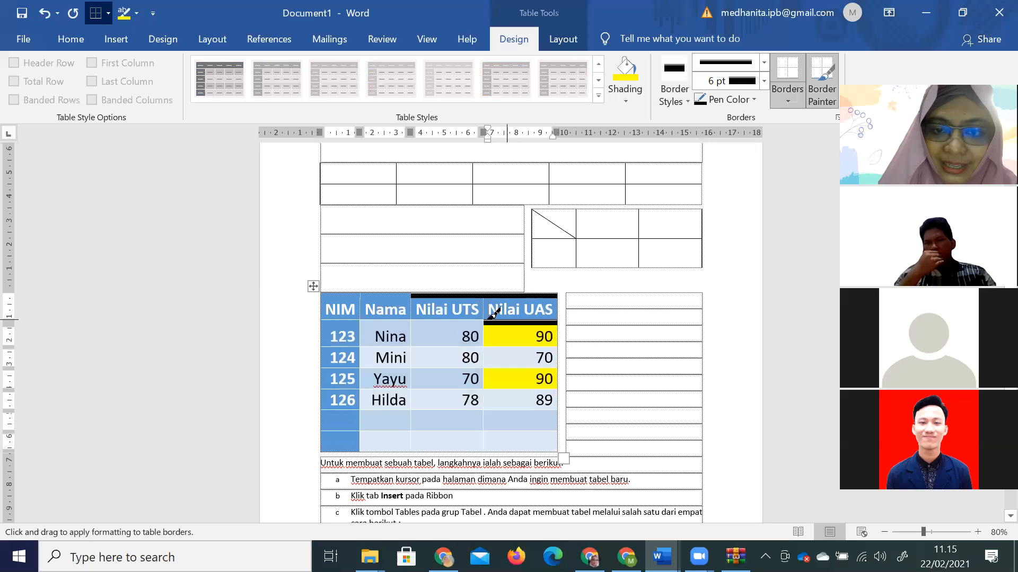
{"action": "left_click", "coordinate": [466, 319]}
{"action": "left_click", "coordinate": [387, 293]}
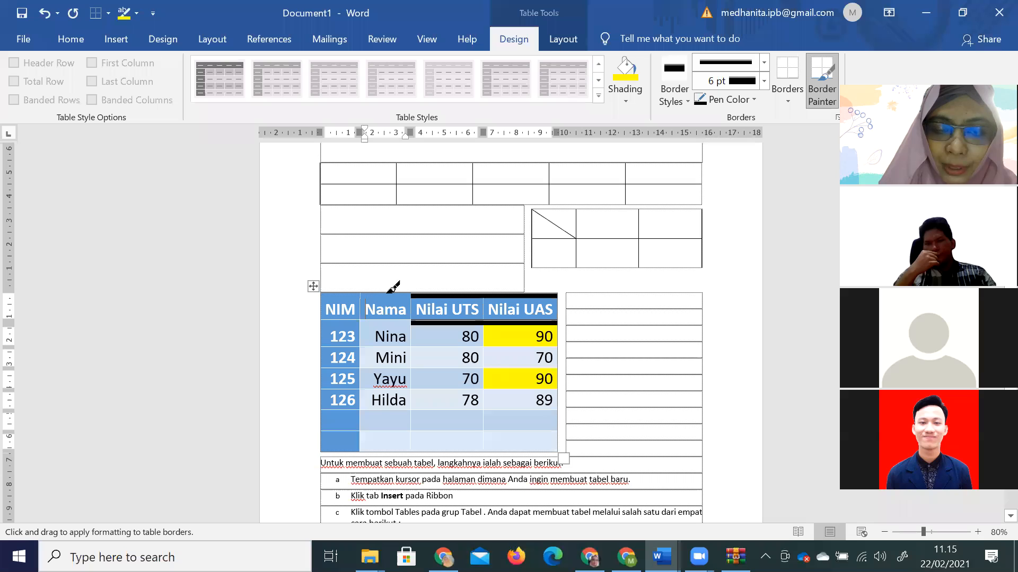
{"action": "left_click", "coordinate": [390, 293]}
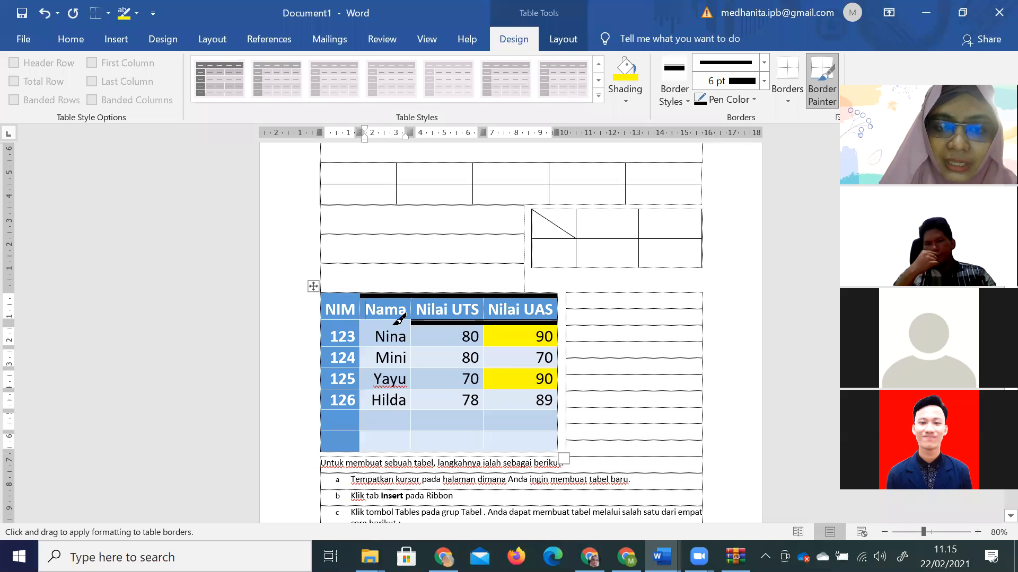
{"action": "left_click", "coordinate": [393, 322]}
{"action": "left_click", "coordinate": [354, 320]}
{"action": "left_click", "coordinate": [354, 322]}
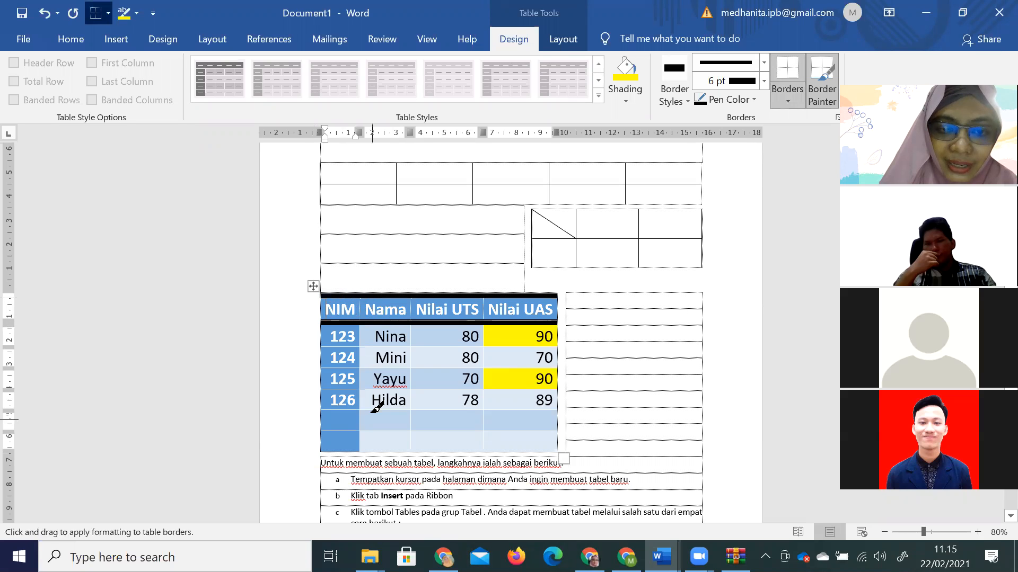
{"action": "left_click", "coordinate": [349, 453]}
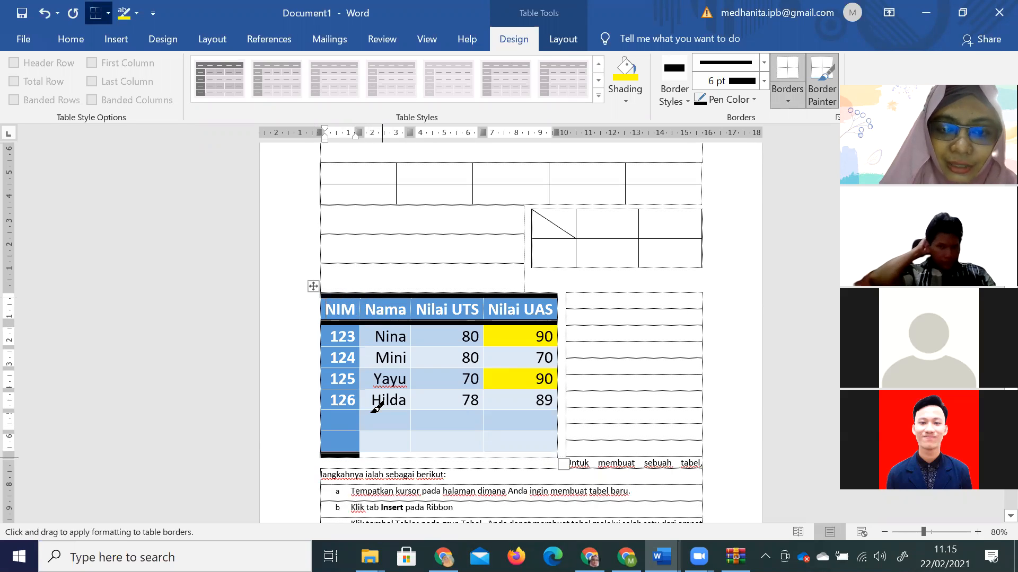
{"action": "left_click", "coordinate": [398, 456]}
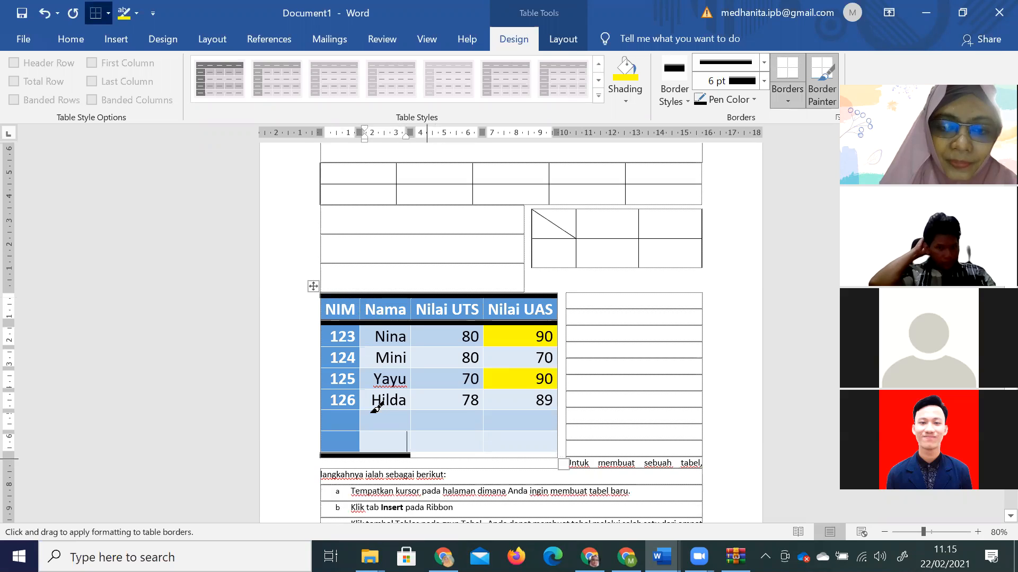
{"action": "left_click", "coordinate": [467, 456]}
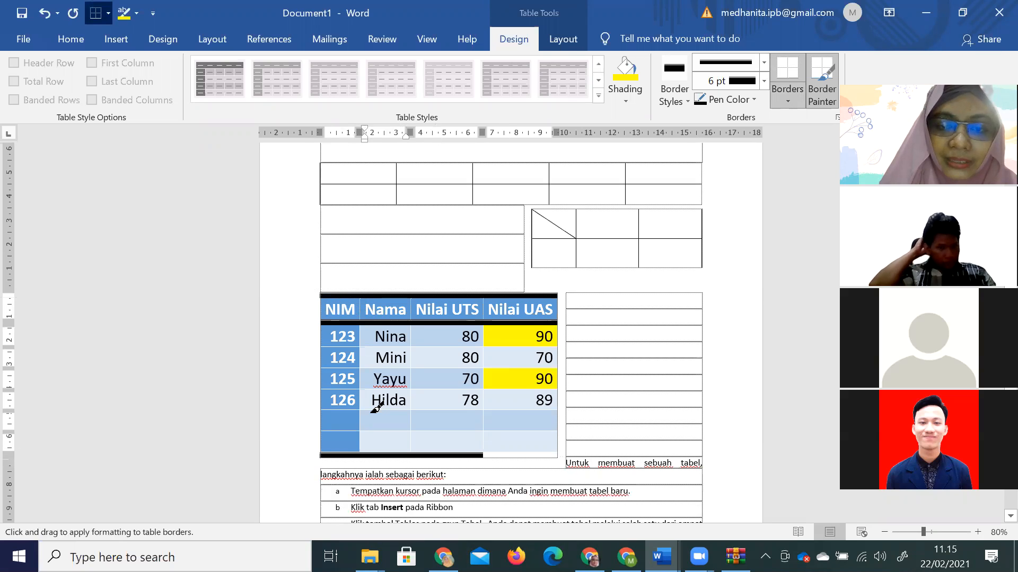
{"action": "left_click", "coordinate": [520, 456]}
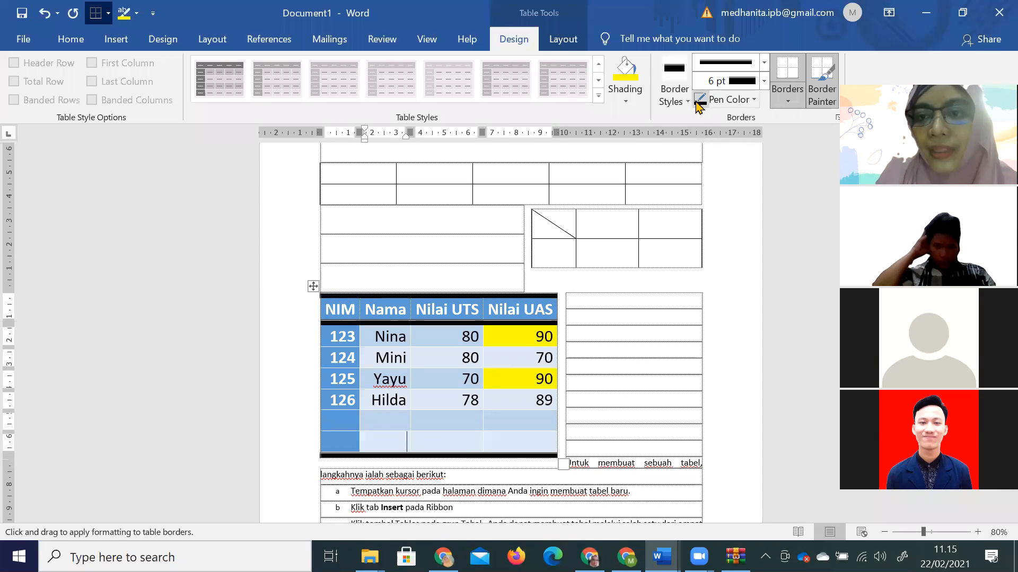
Give row 124 thin orange borders above and below it.
{"action": "left_click", "coordinate": [788, 104]}
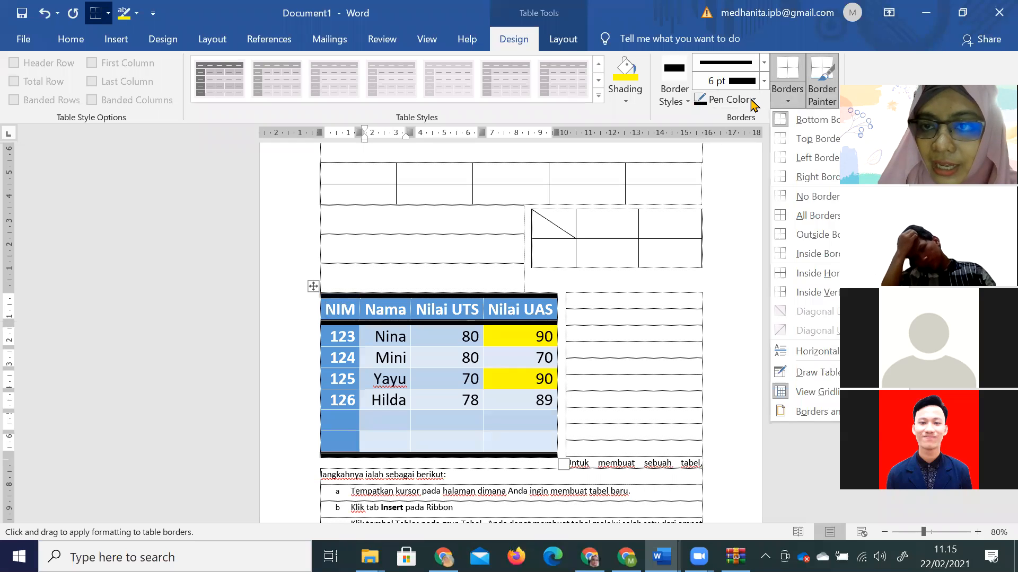
{"action": "left_click", "coordinate": [752, 100]}
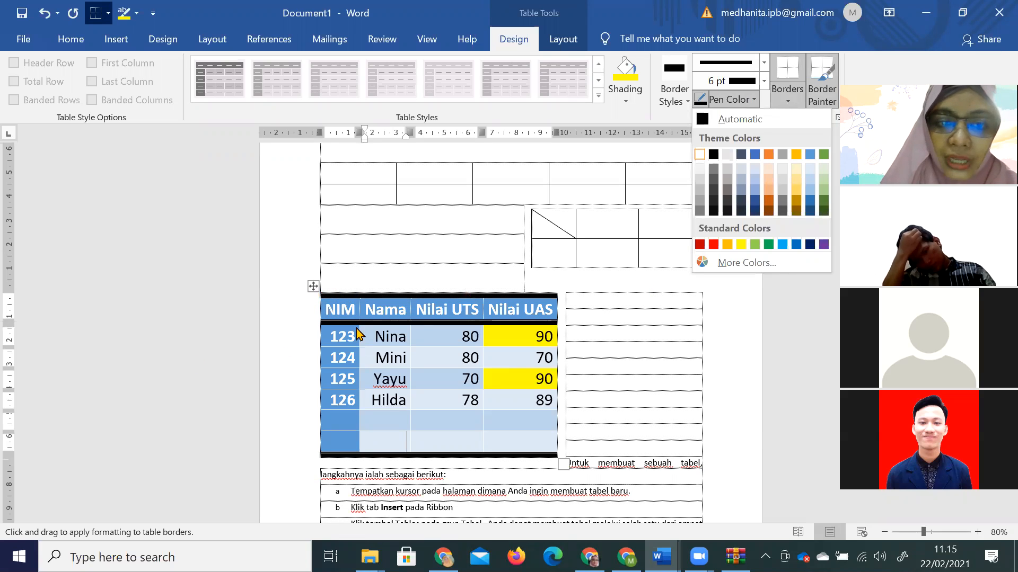
{"action": "left_click", "coordinate": [368, 343]}
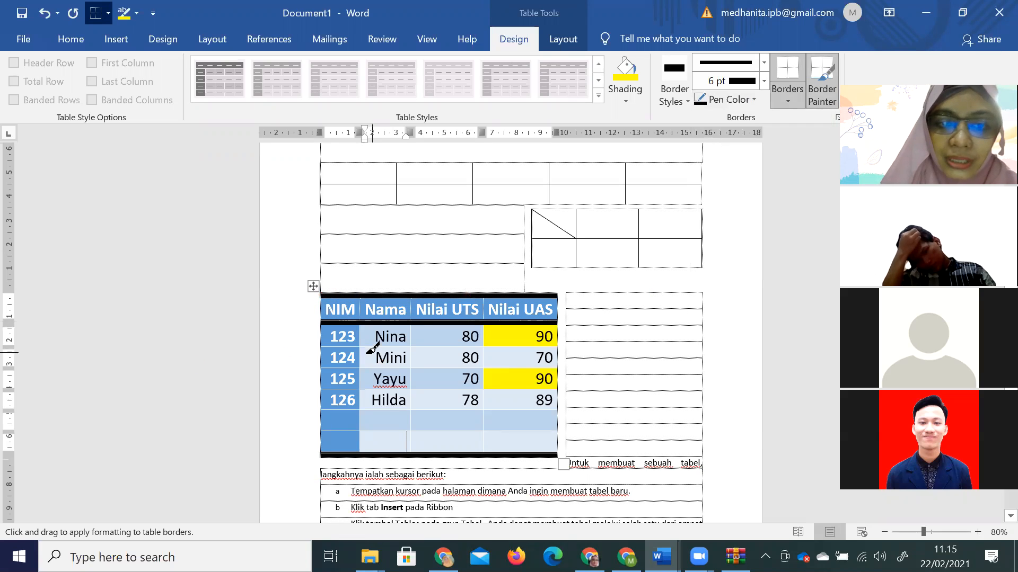
{"action": "left_click", "coordinate": [822, 104]}
{"action": "left_click_drag", "start_coordinate": [346, 361], "coordinate": [520, 354]}
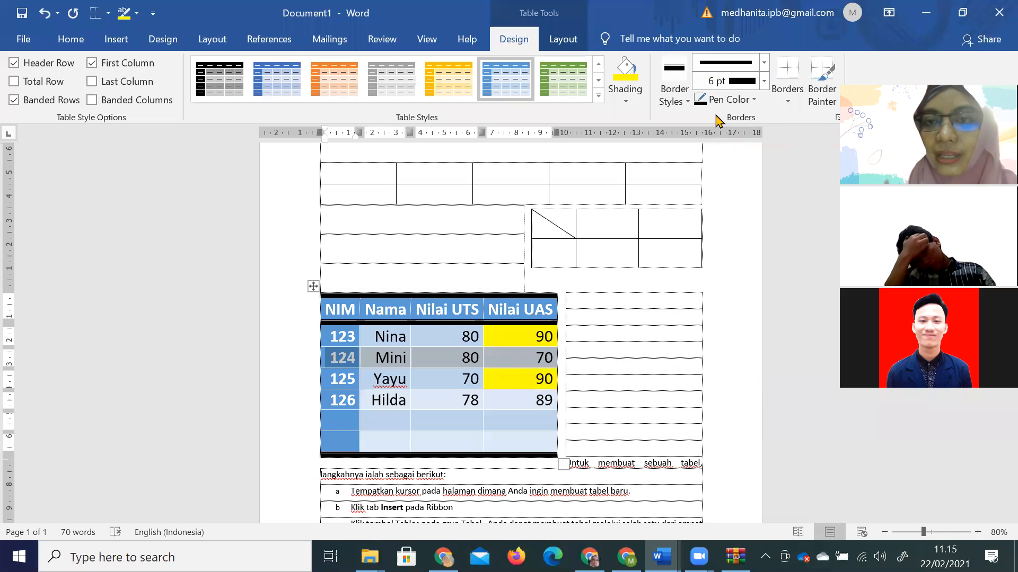
{"action": "left_click", "coordinate": [687, 101]}
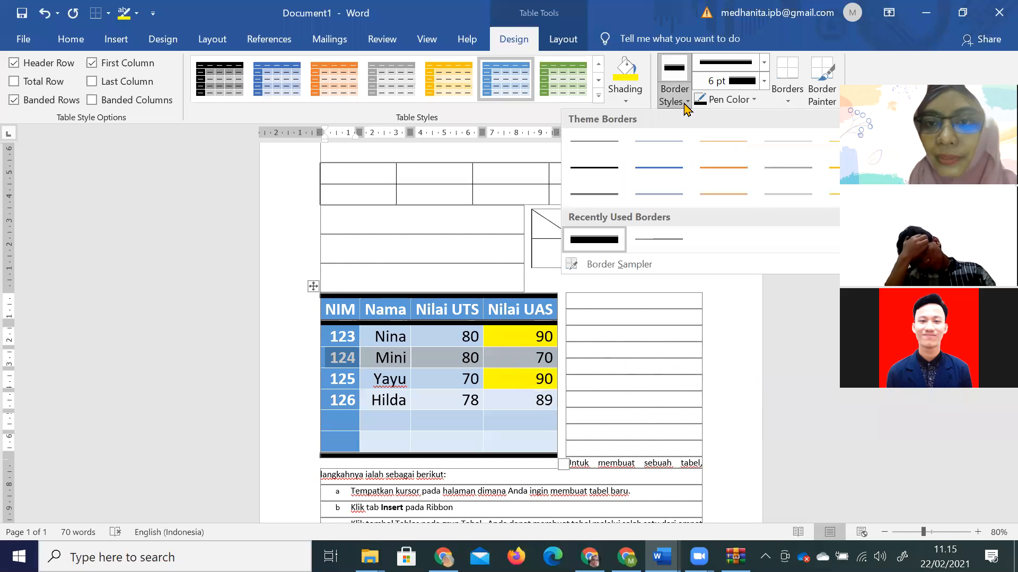
{"action": "left_click", "coordinate": [721, 169]}
{"action": "left_click", "coordinate": [787, 100]}
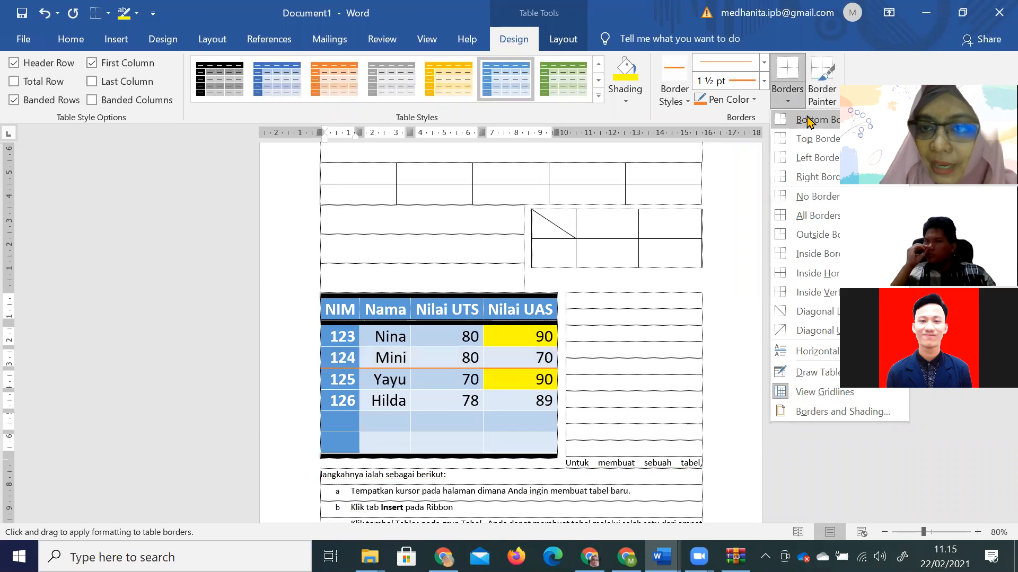
{"action": "left_click", "coordinate": [821, 151]}
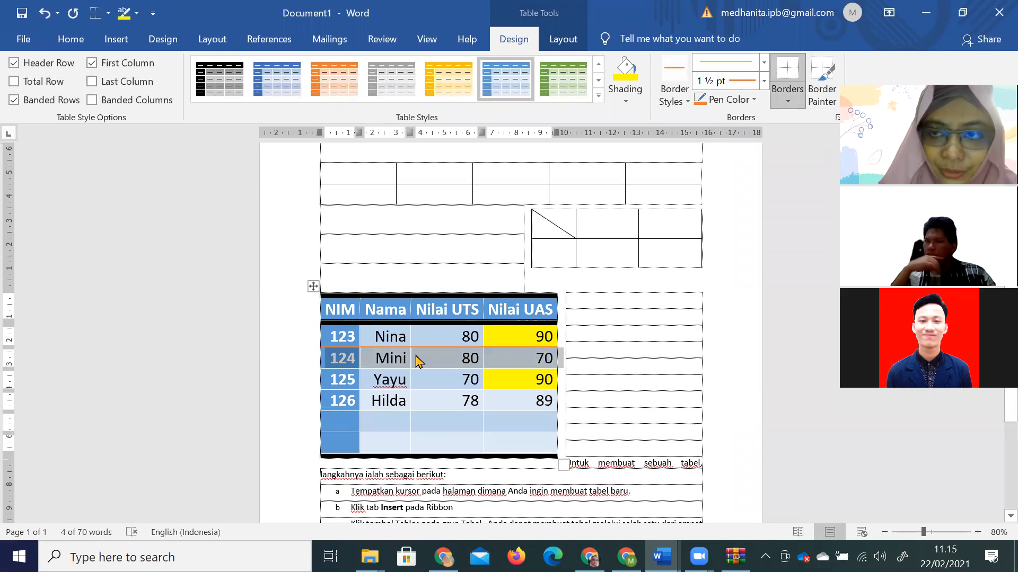
{"action": "left_click", "coordinate": [789, 99]}
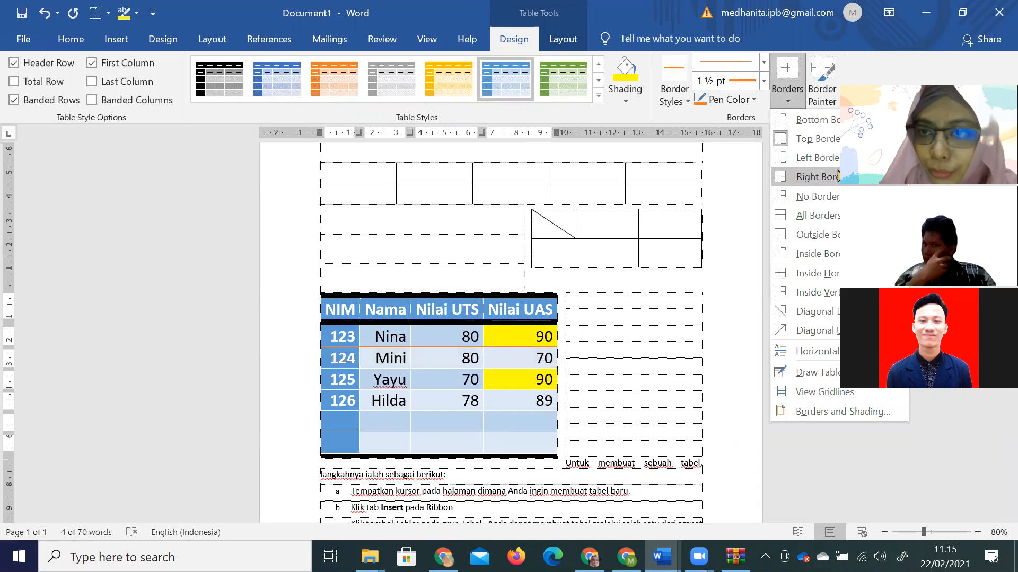
{"action": "left_click", "coordinate": [821, 137]}
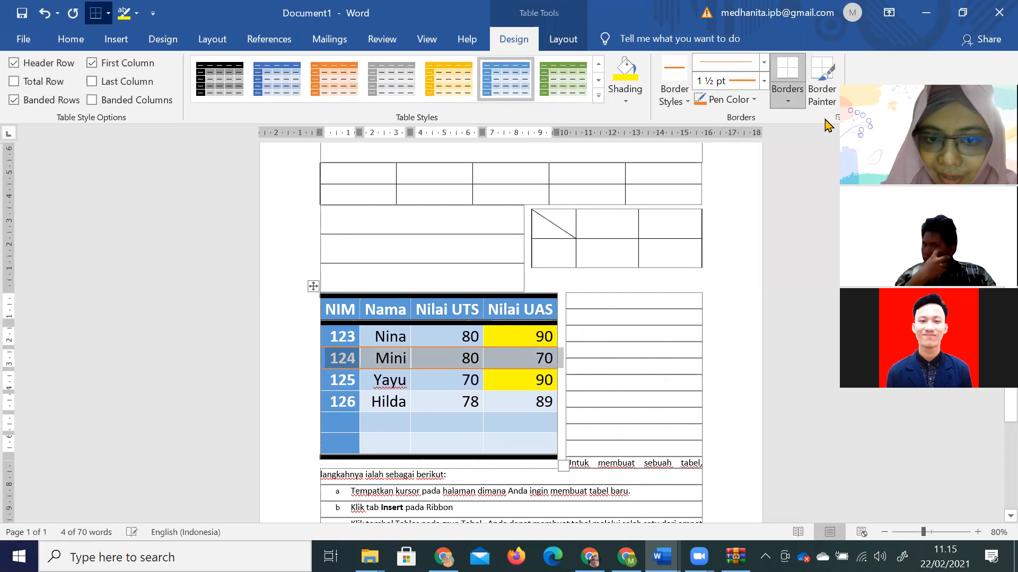
{"action": "left_click", "coordinate": [436, 418]}
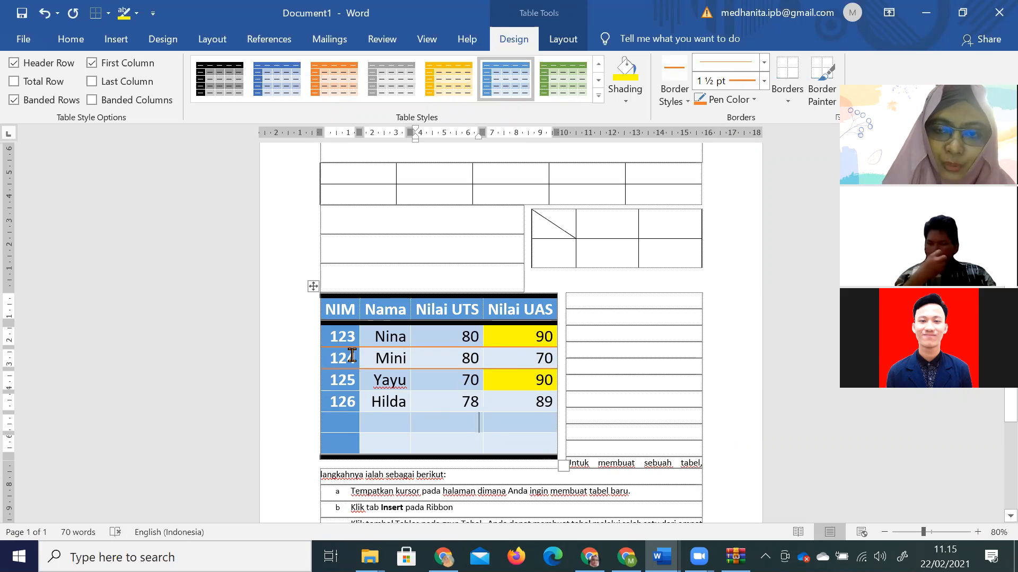
{"action": "left_click_drag", "start_coordinate": [354, 355], "coordinate": [539, 356]}
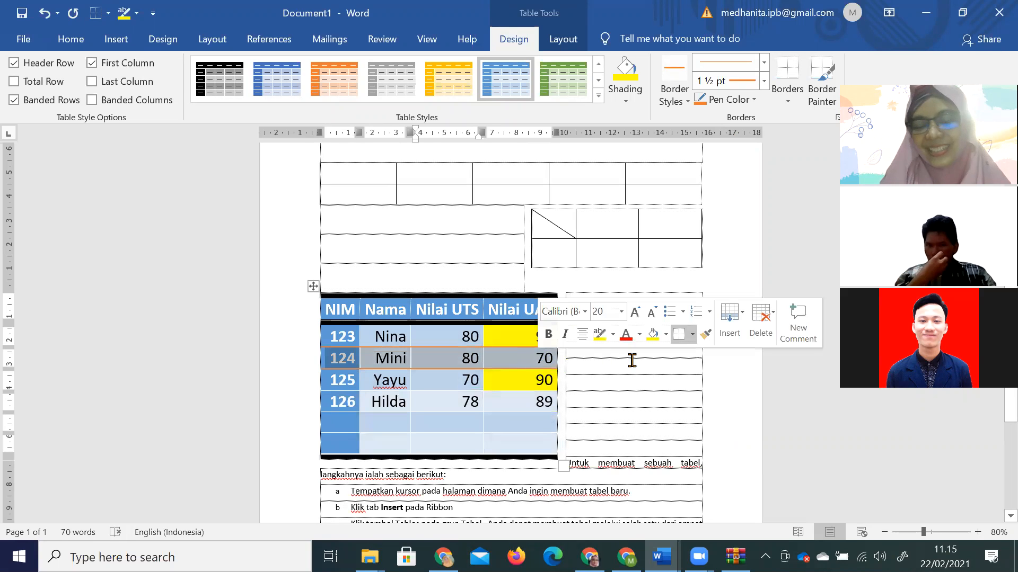
{"action": "left_click", "coordinate": [636, 387]}
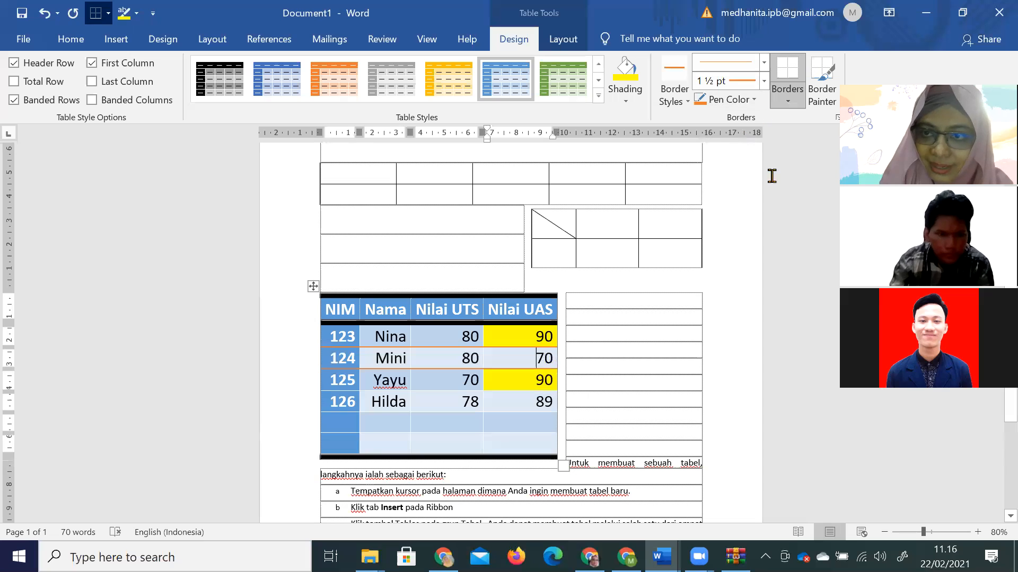
Fill the first empty row with NIM 127, the student's name, and scores of 100.
{"action": "left_click", "coordinate": [563, 39]}
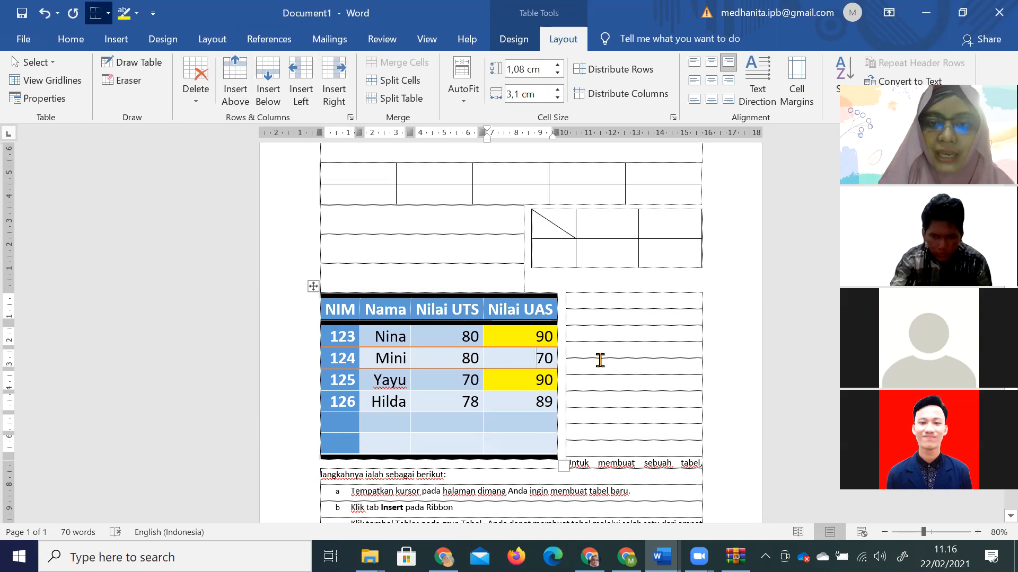
{"action": "left_click", "coordinate": [595, 336]}
{"action": "left_click", "coordinate": [471, 281]}
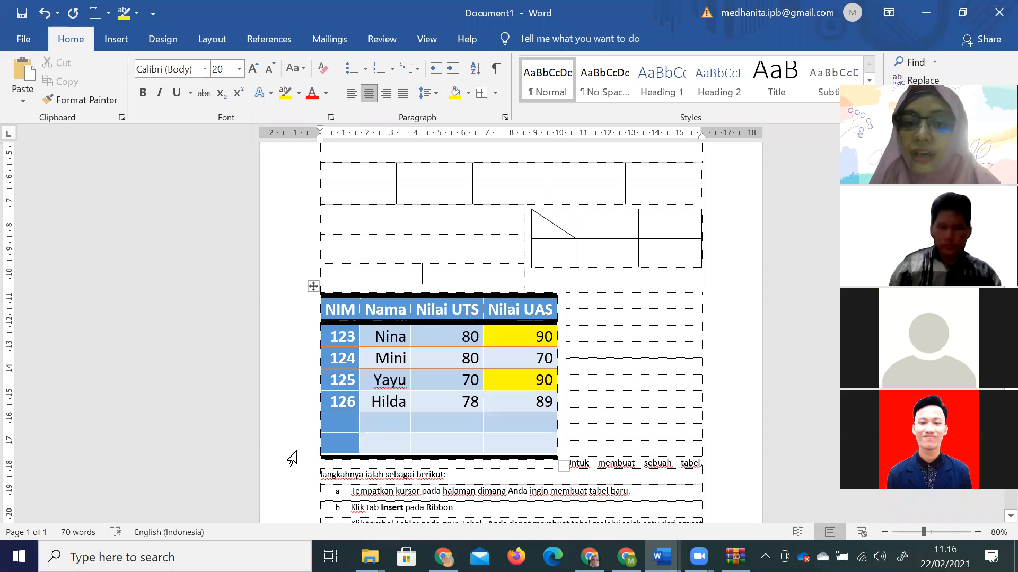
{"action": "left_click", "coordinate": [344, 423]}
{"action": "type", "text": "127"}
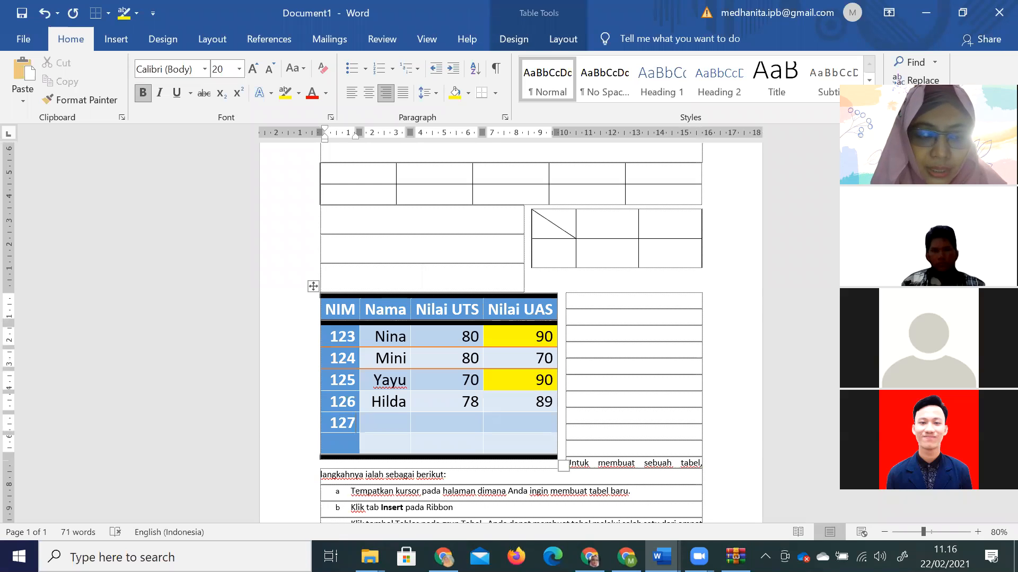
{"action": "key", "text": "Tab"}
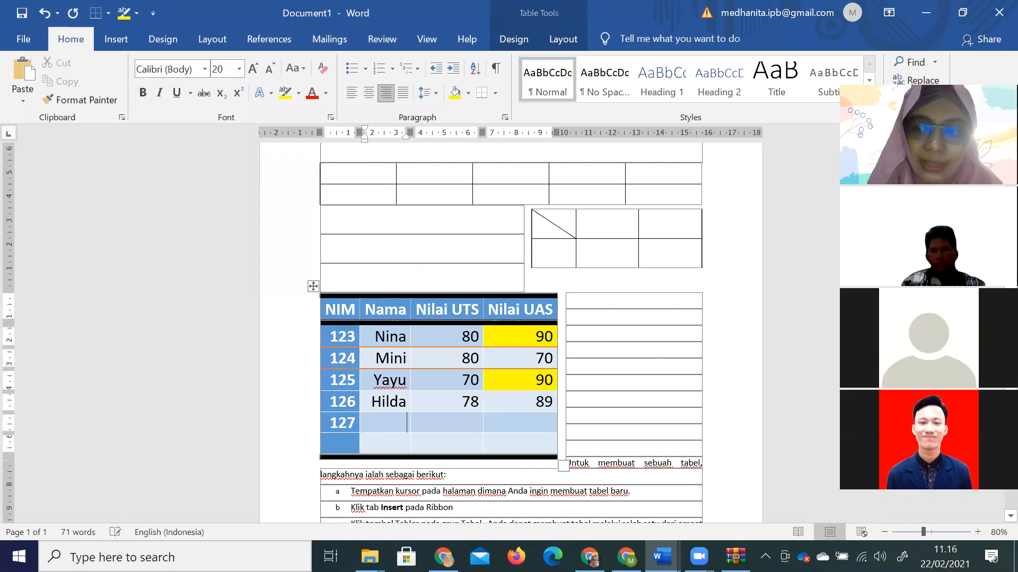
{"action": "type", "text": "Pauzan"}
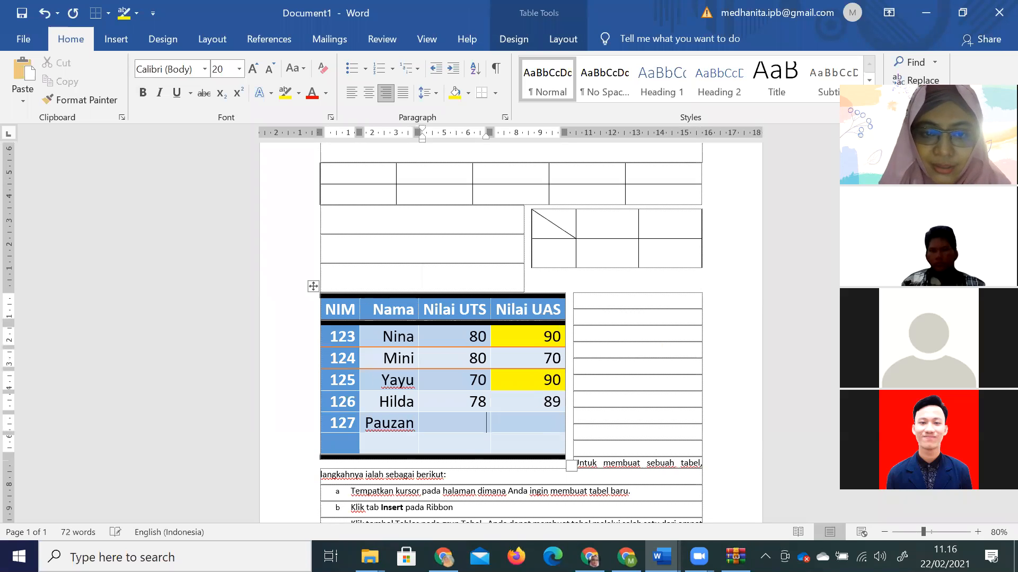
{"action": "type", "text": "100"}
{"action": "key", "text": "Tab"}
{"action": "type", "text": "100"}
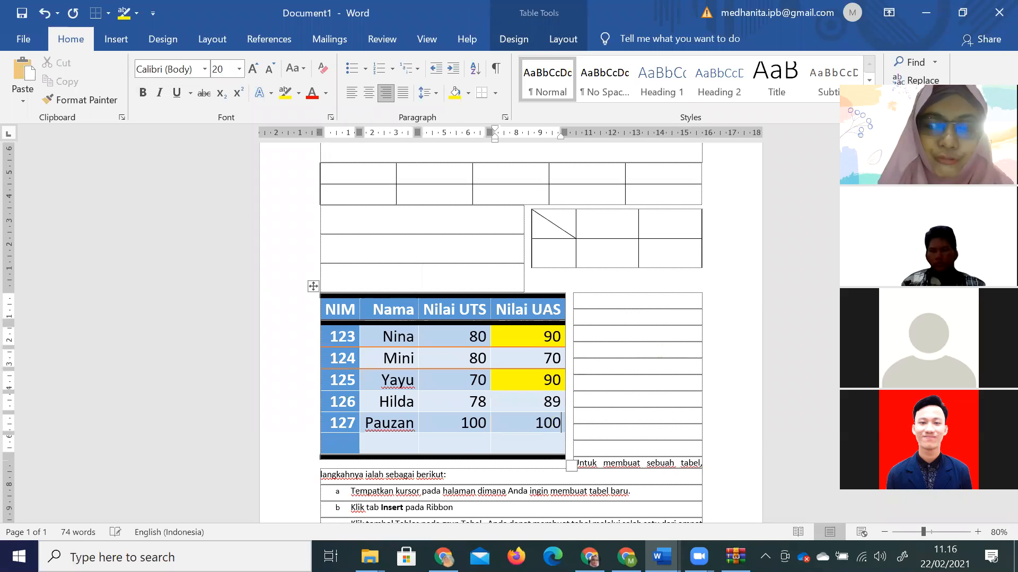
Insert a blank line above the grade table.
{"action": "left_click", "coordinate": [477, 282]}
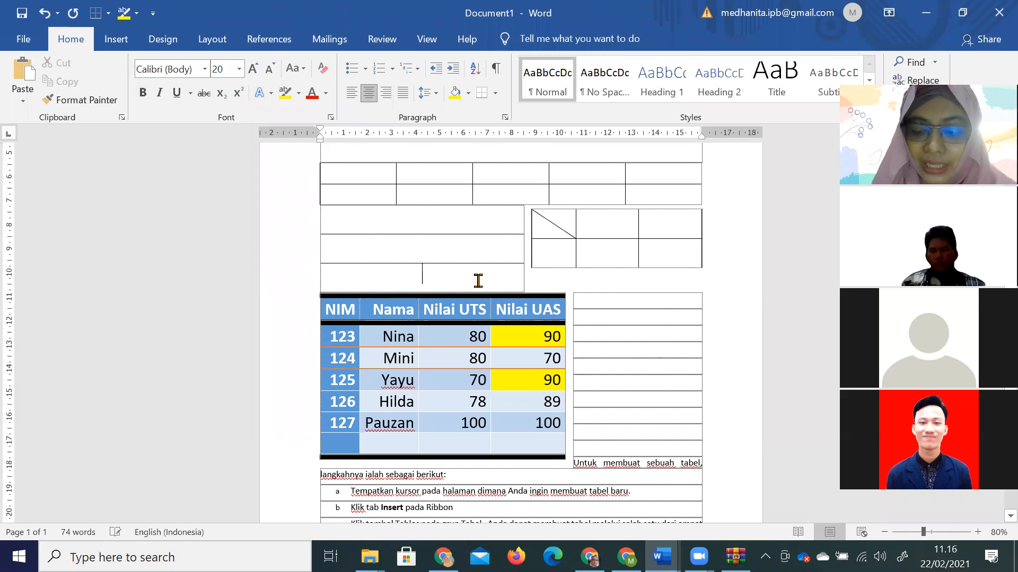
{"action": "key", "text": "Return"}
{"action": "key", "text": "Return"}
{"action": "key", "text": "Return"}
{"action": "key", "text": "Return"}
{"action": "key", "text": "Return"}
{"action": "key", "text": "Return"}
{"action": "scroll", "coordinate": [532, 379], "scroll_direction": "down", "scroll_amount": 6}
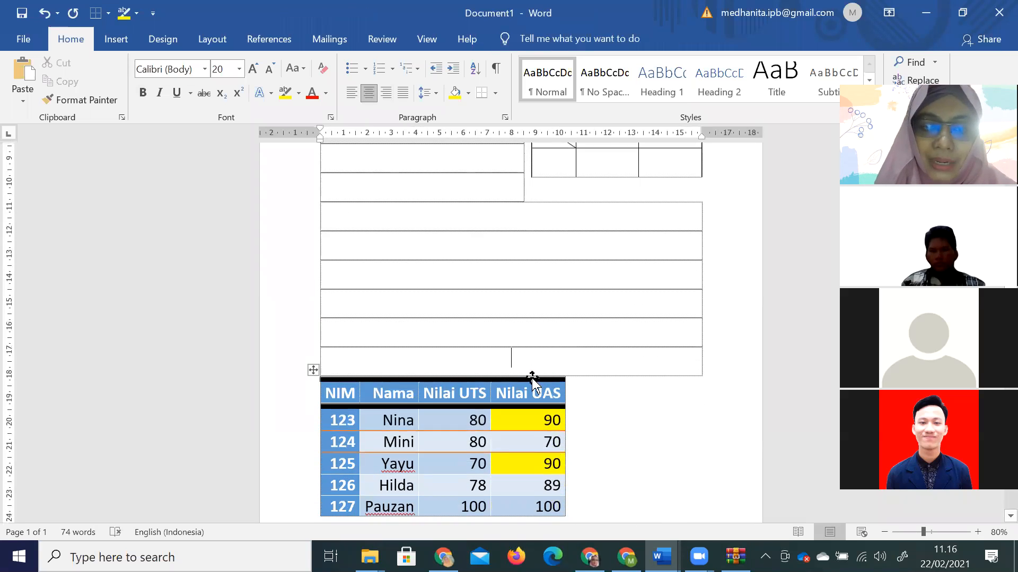
Push the table down and make its header row repeat on page 2.
{"action": "key", "text": "Return"}
{"action": "key", "text": "Return"}
{"action": "scroll", "coordinate": [532, 380], "scroll_direction": "down", "scroll_amount": 6}
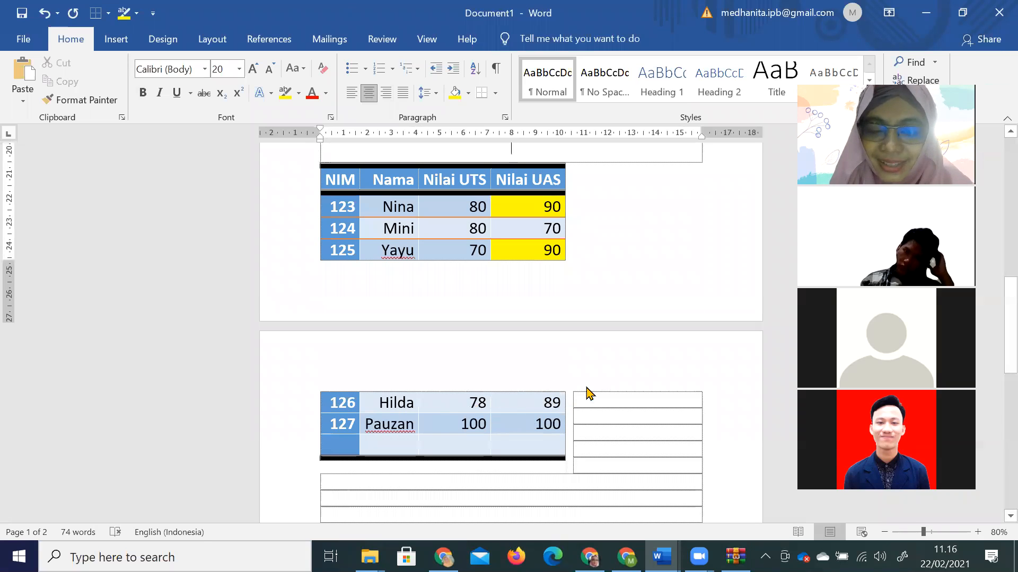
{"action": "left_click", "coordinate": [671, 374]}
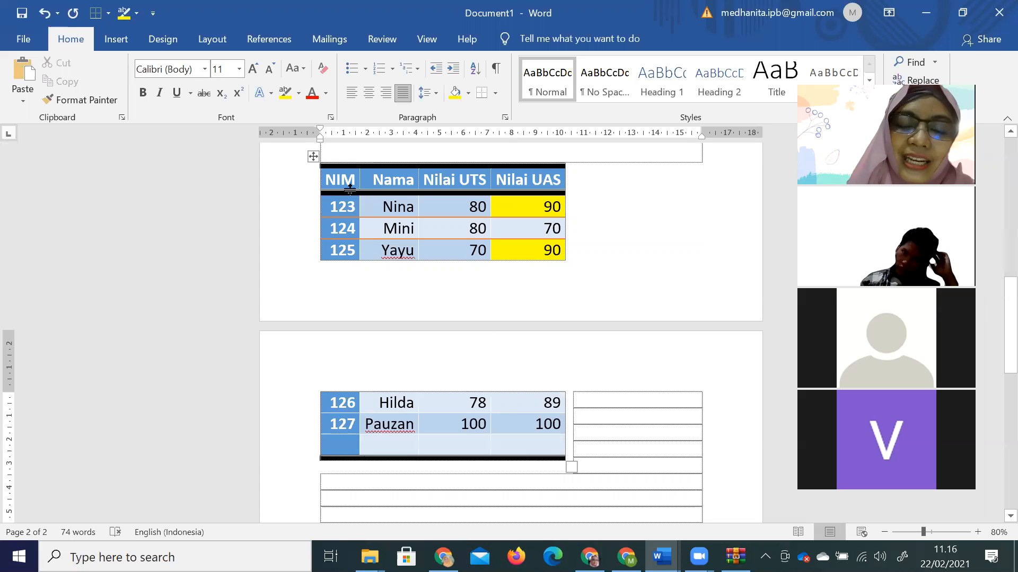
{"action": "left_click_drag", "start_coordinate": [344, 183], "coordinate": [552, 172]}
{"action": "left_click", "coordinate": [563, 40]}
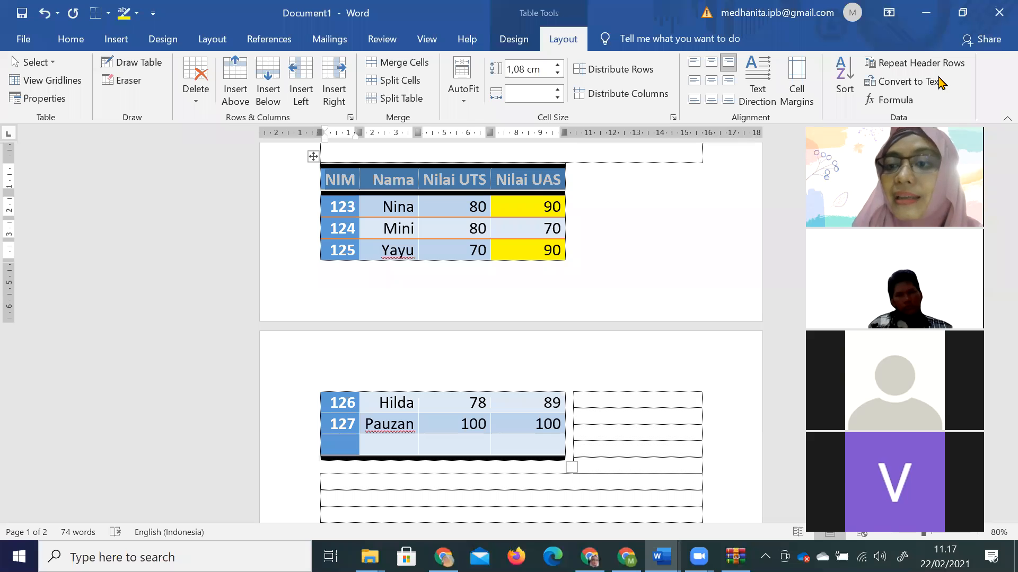
{"action": "left_click", "coordinate": [930, 69]}
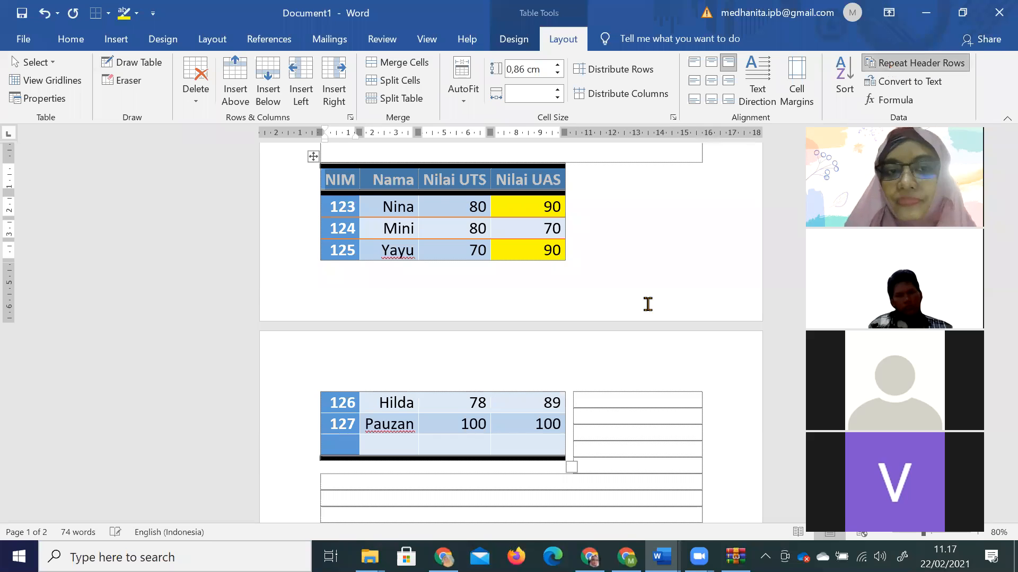
{"action": "left_click", "coordinate": [522, 373]}
{"action": "left_click_drag", "start_coordinate": [347, 209], "coordinate": [529, 203]}
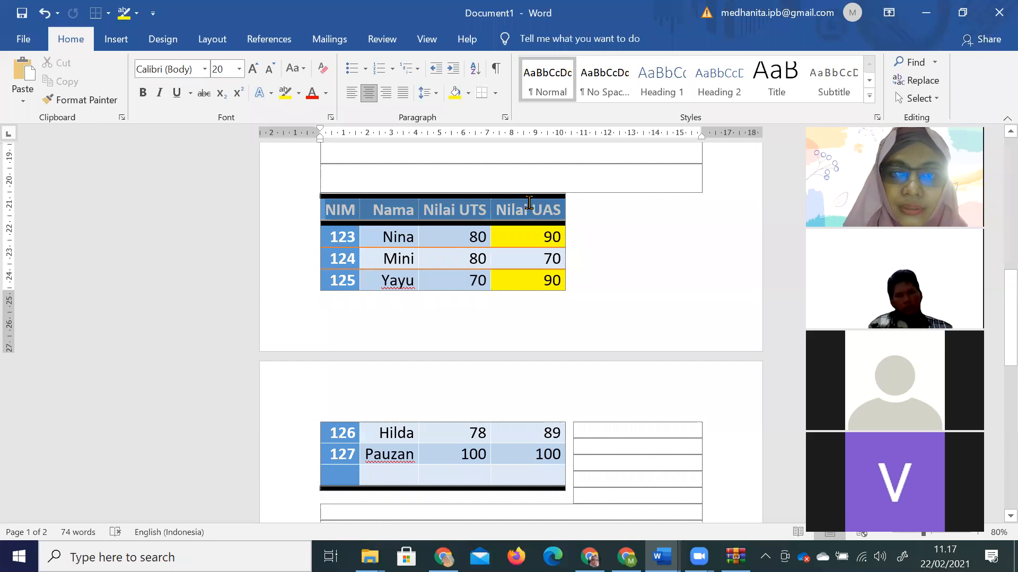
{"action": "left_click", "coordinate": [563, 39]}
{"action": "left_click", "coordinate": [896, 62]}
{"action": "scroll", "coordinate": [650, 302], "scroll_direction": "down", "scroll_amount": 3}
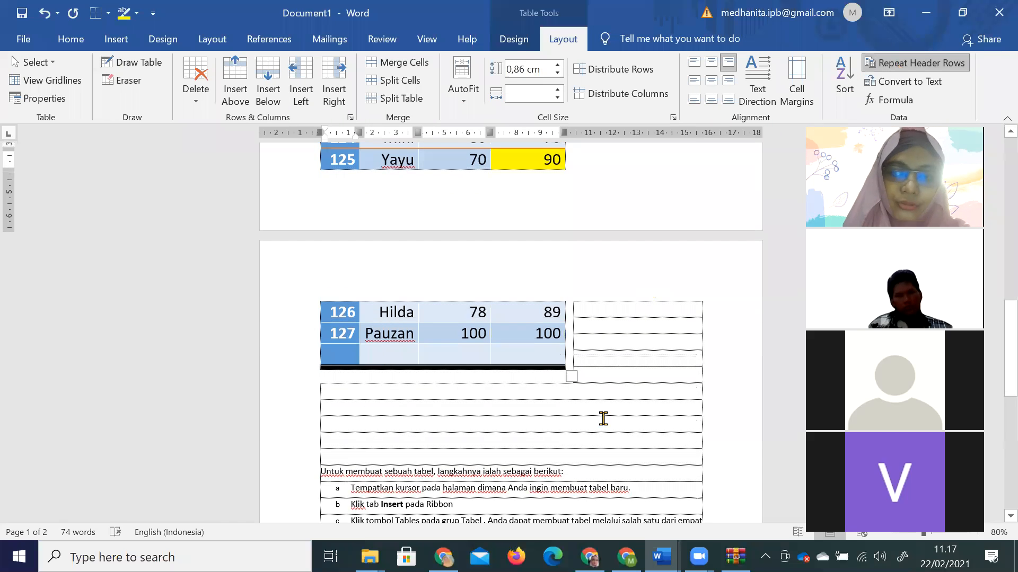
Turn off text wrapping for the whole grade table via Table Properties.
{"action": "left_click", "coordinate": [398, 288]}
{"action": "scroll", "coordinate": [398, 288], "scroll_direction": "up", "scroll_amount": 3}
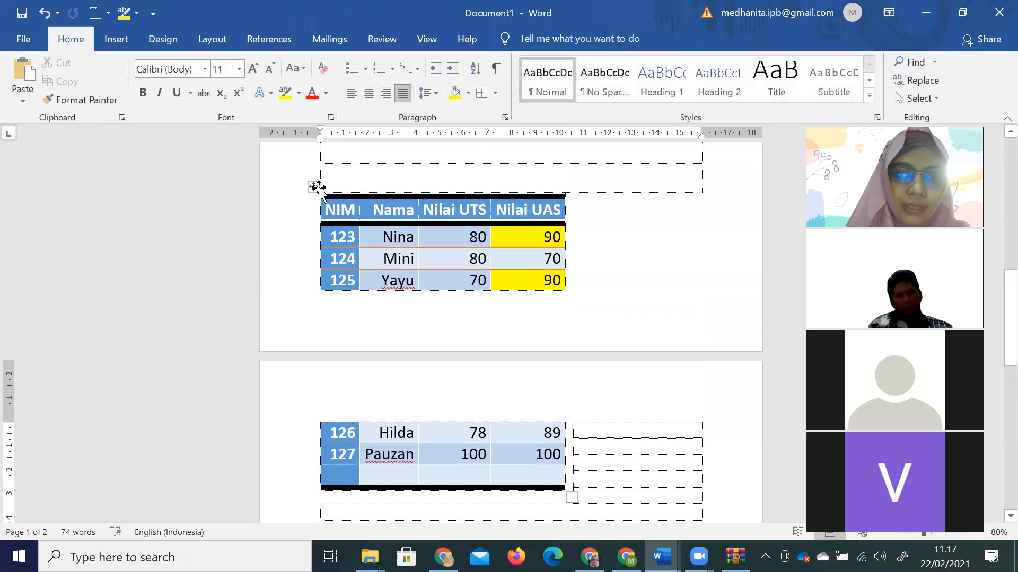
{"action": "left_click", "coordinate": [318, 187]}
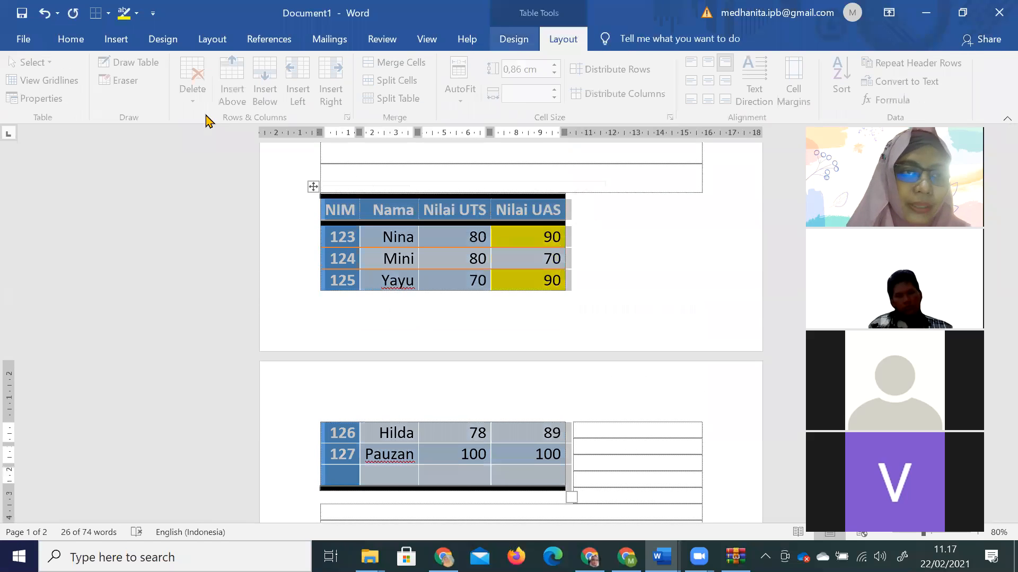
{"action": "left_click", "coordinate": [37, 98]}
{"action": "left_click", "coordinate": [391, 296]}
{"action": "left_click", "coordinate": [580, 424]}
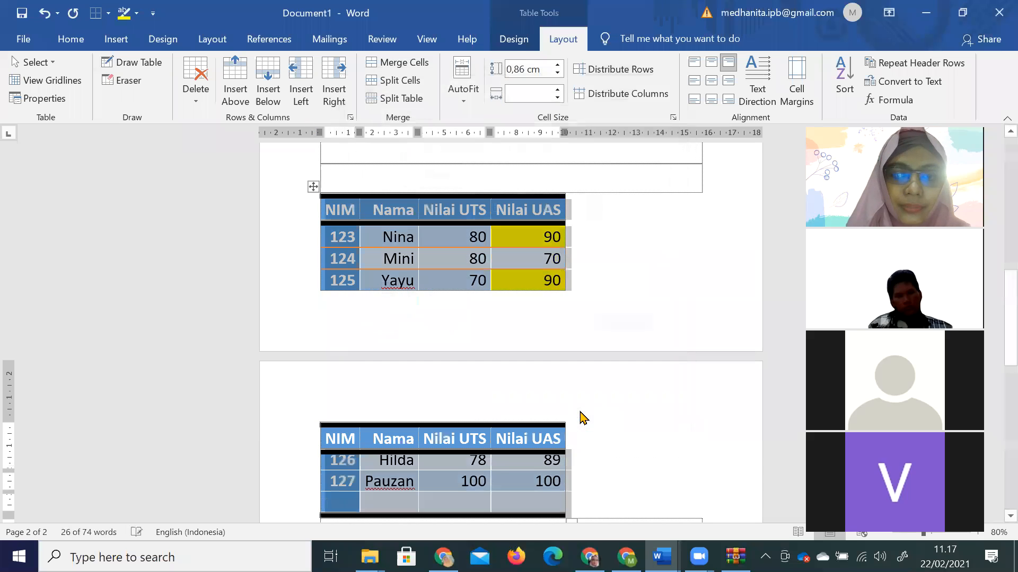
{"action": "left_click", "coordinate": [625, 276]}
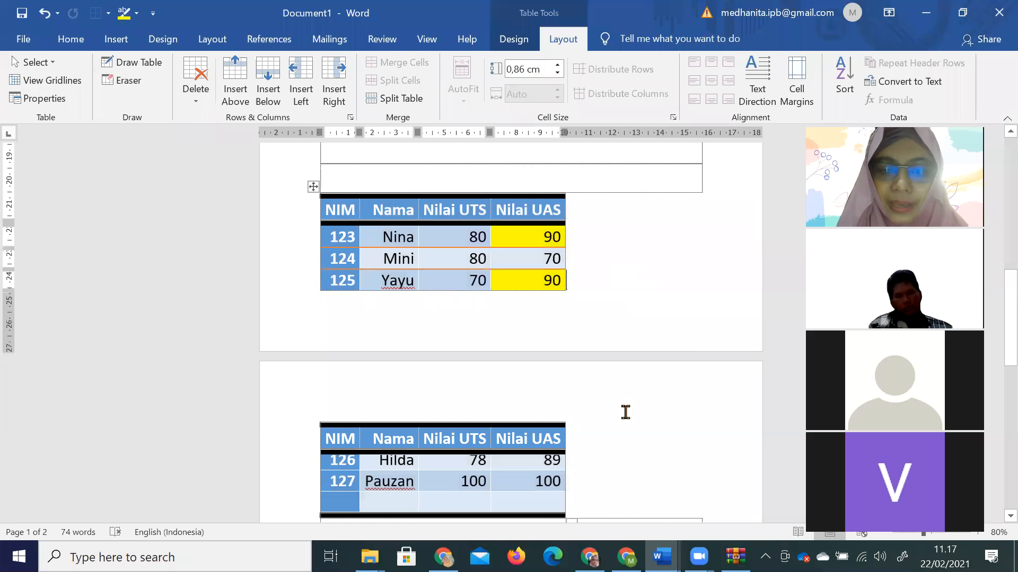
Undo the last edit so rows 123–127 and the blank row fit on one page.
{"action": "key", "text": "Down"}
{"action": "scroll", "coordinate": [622, 412], "scroll_direction": "down", "scroll_amount": 1}
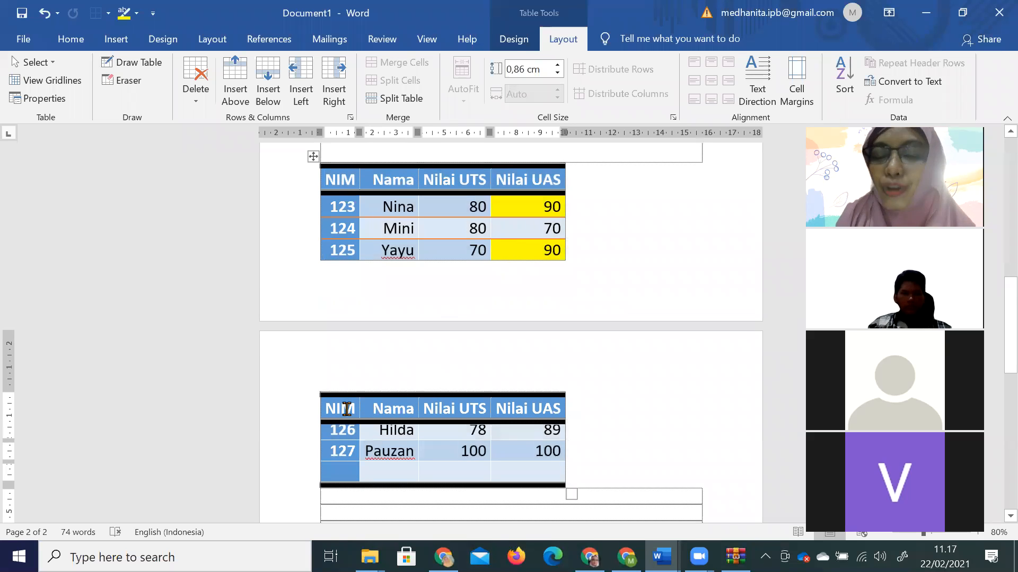
{"action": "scroll", "coordinate": [434, 321], "scroll_direction": "up", "scroll_amount": 4}
{"action": "left_click", "coordinate": [459, 174]}
{"action": "key", "text": "ctrl+z"}
{"action": "key", "text": "ctrl+z"}
{"action": "key", "text": "ctrl+z"}
{"action": "key", "text": "ctrl+z"}
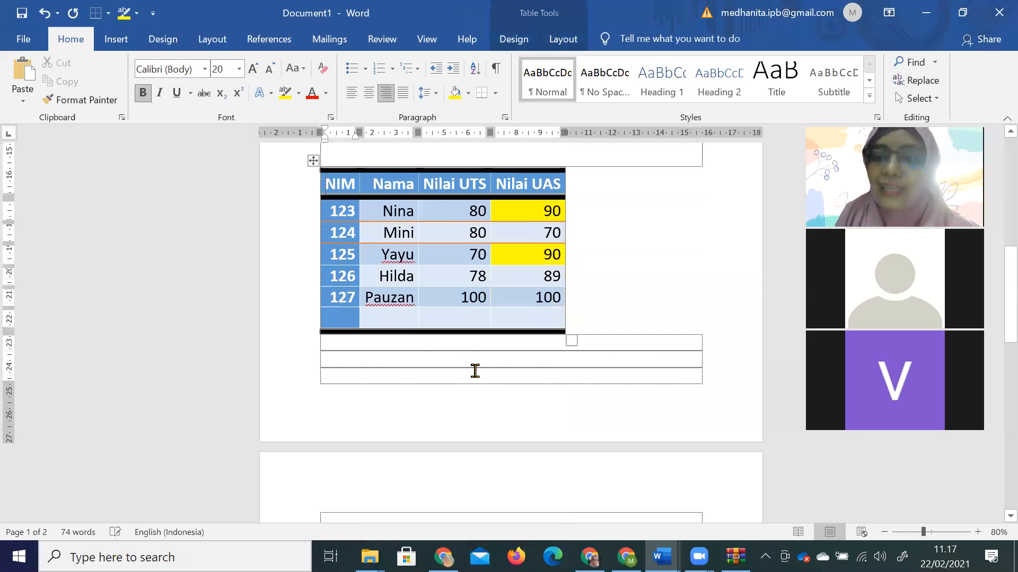
Place the caret in the grade table's header cell.
{"action": "scroll", "coordinate": [484, 398], "scroll_direction": "down", "scroll_amount": 3}
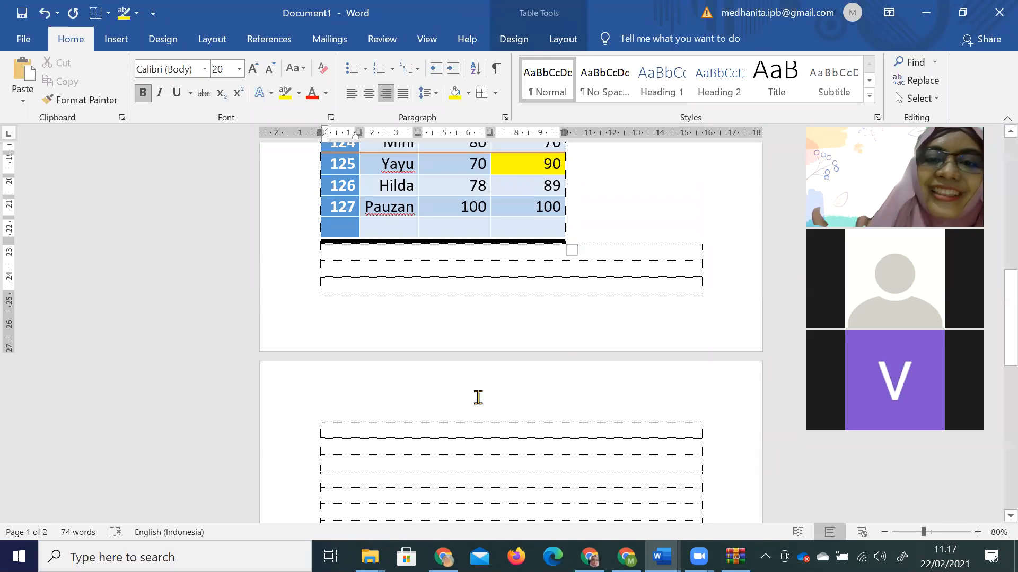
{"action": "scroll", "coordinate": [628, 272], "scroll_direction": "up", "scroll_amount": 4}
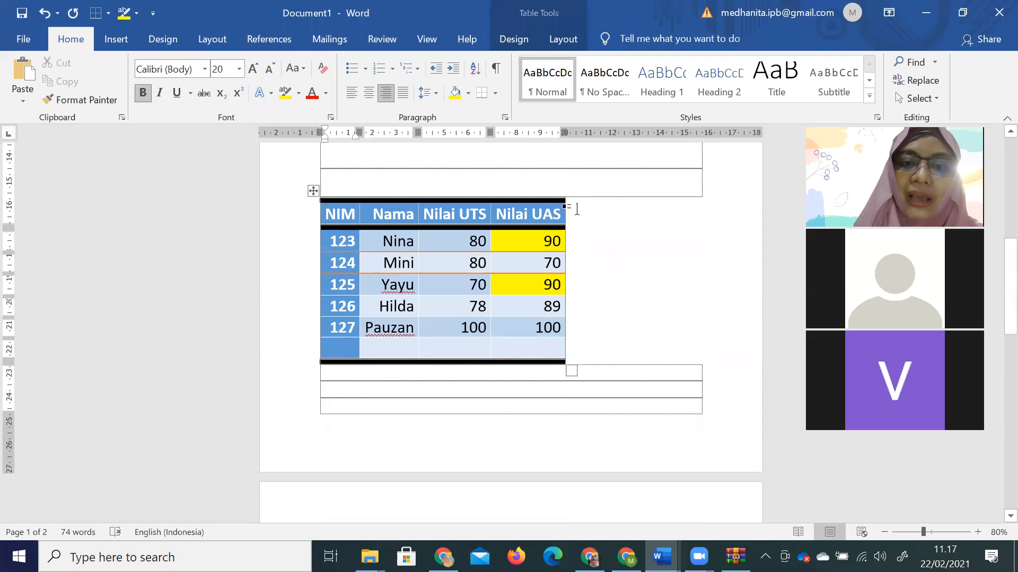
{"action": "left_click", "coordinate": [562, 178]}
{"action": "left_click", "coordinate": [518, 211]}
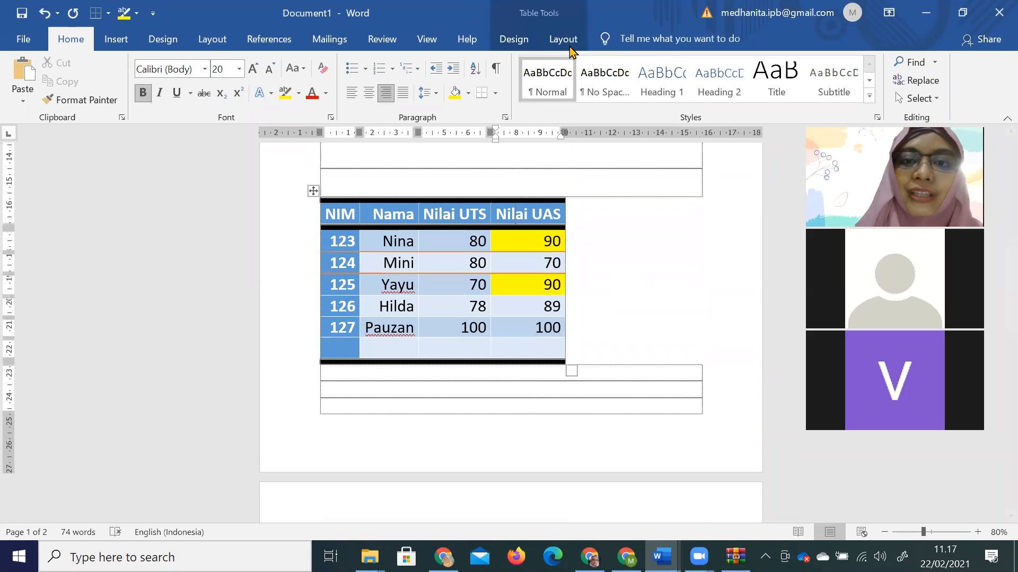
Select the grade table and distribute its columns and rows evenly.
{"action": "left_click", "coordinate": [564, 43]}
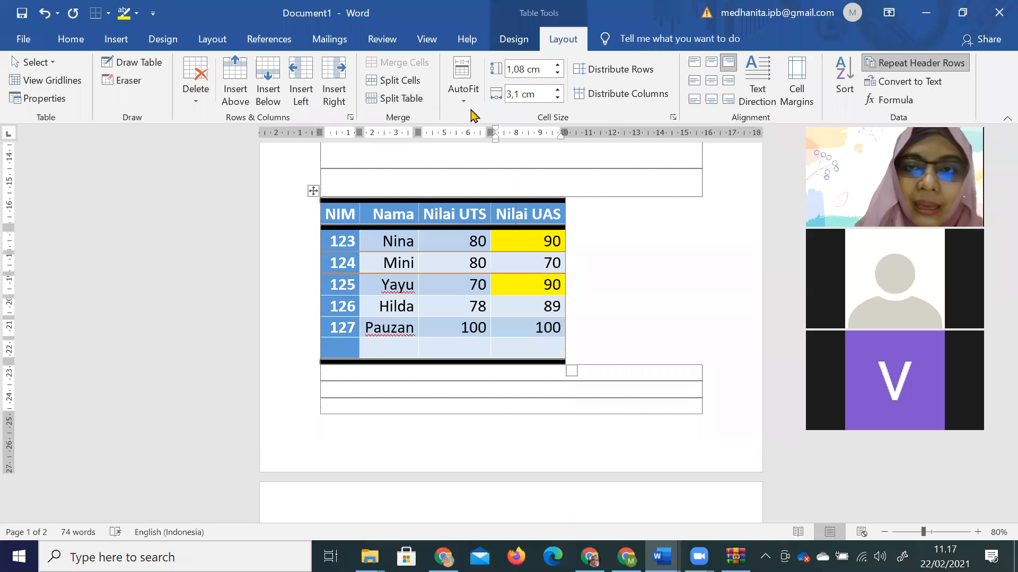
{"action": "left_click", "coordinate": [463, 96]}
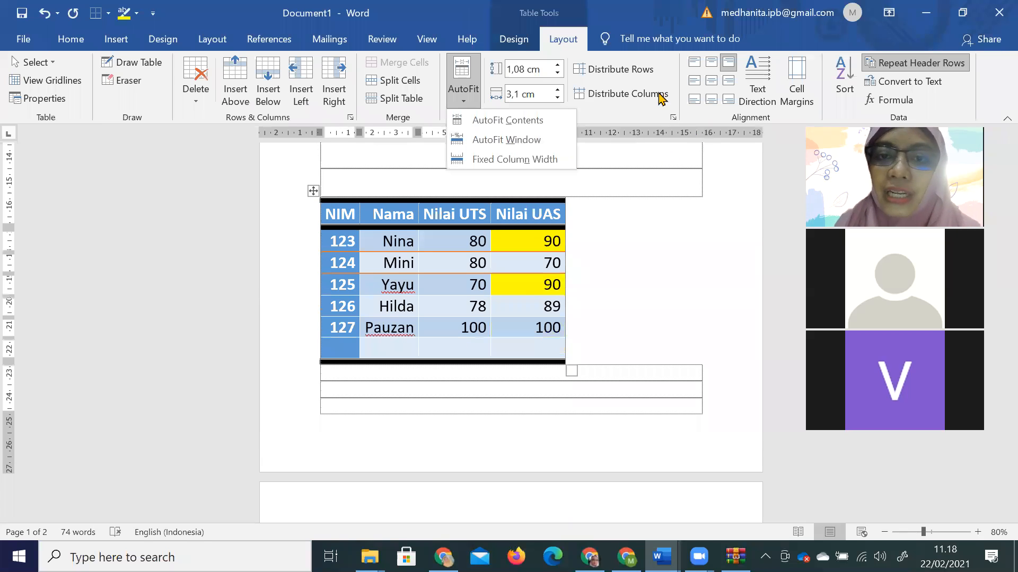
{"action": "left_click", "coordinate": [643, 74]}
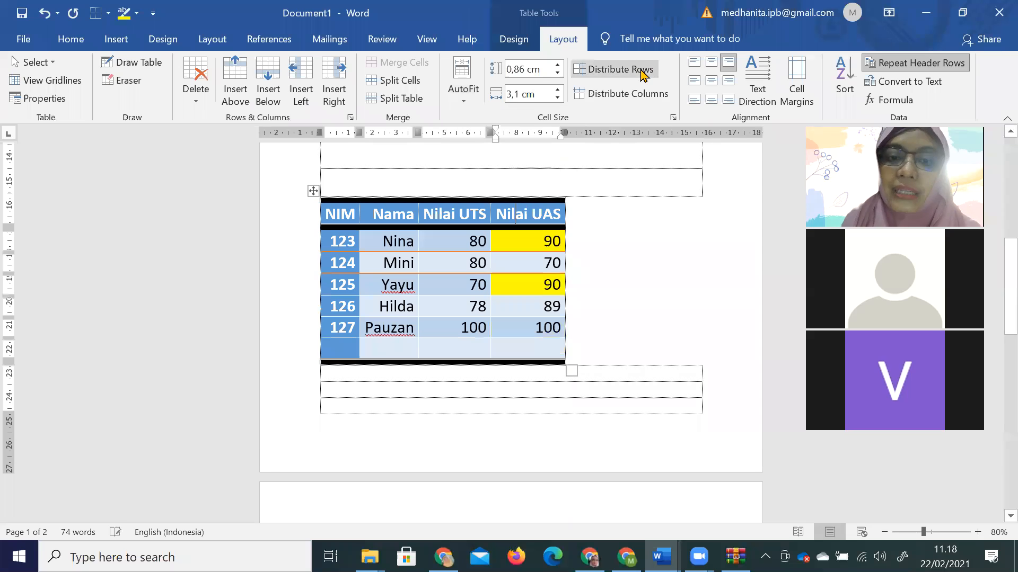
{"action": "left_click", "coordinate": [580, 72]}
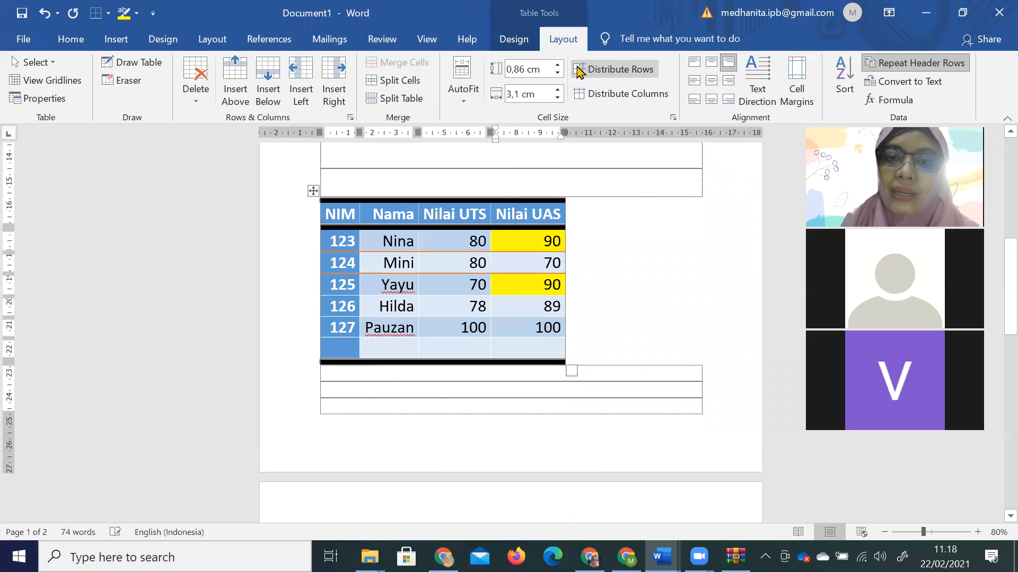
{"action": "left_click", "coordinate": [313, 191]}
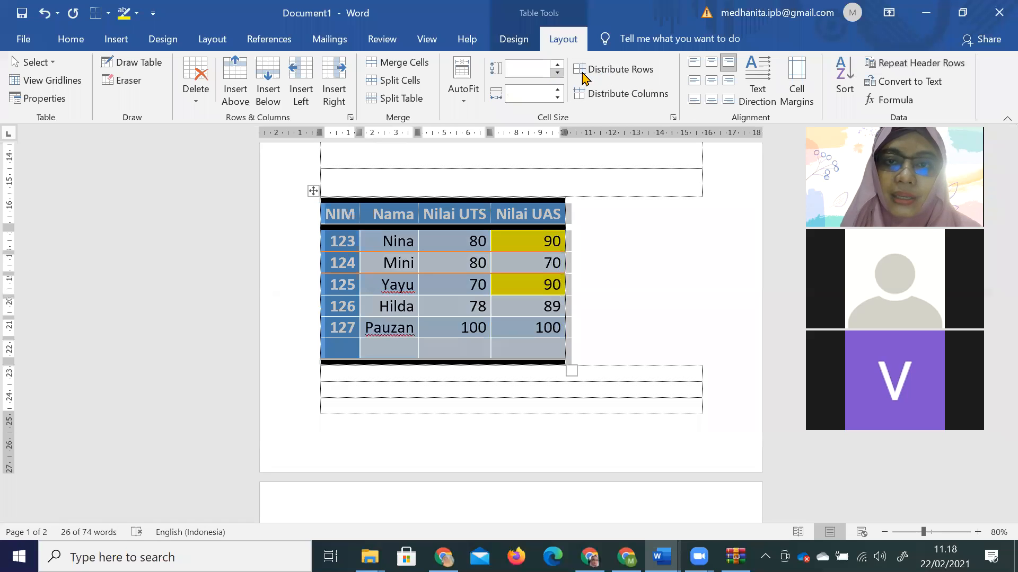
{"action": "left_click", "coordinate": [644, 92]}
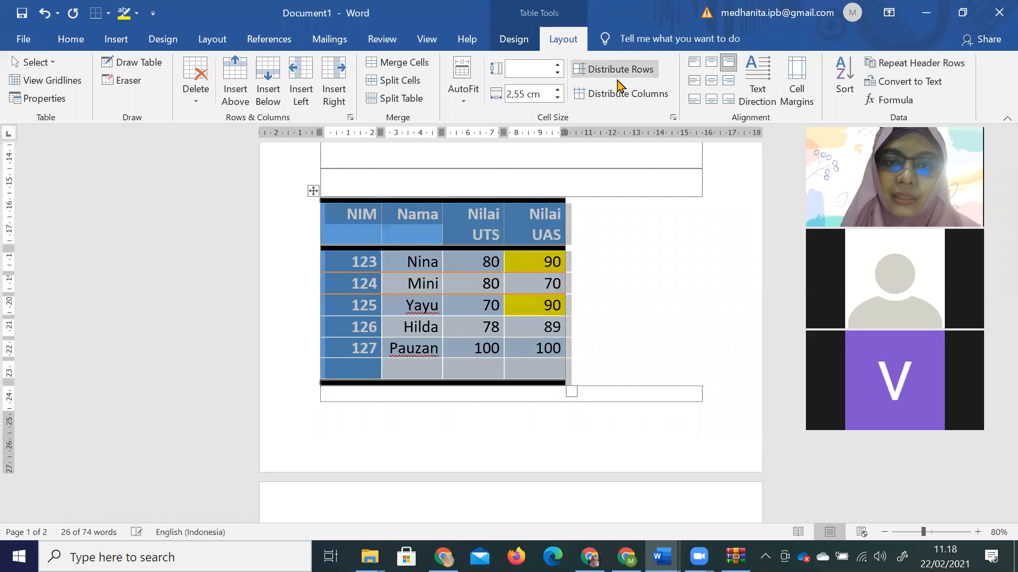
{"action": "left_click", "coordinate": [588, 74]}
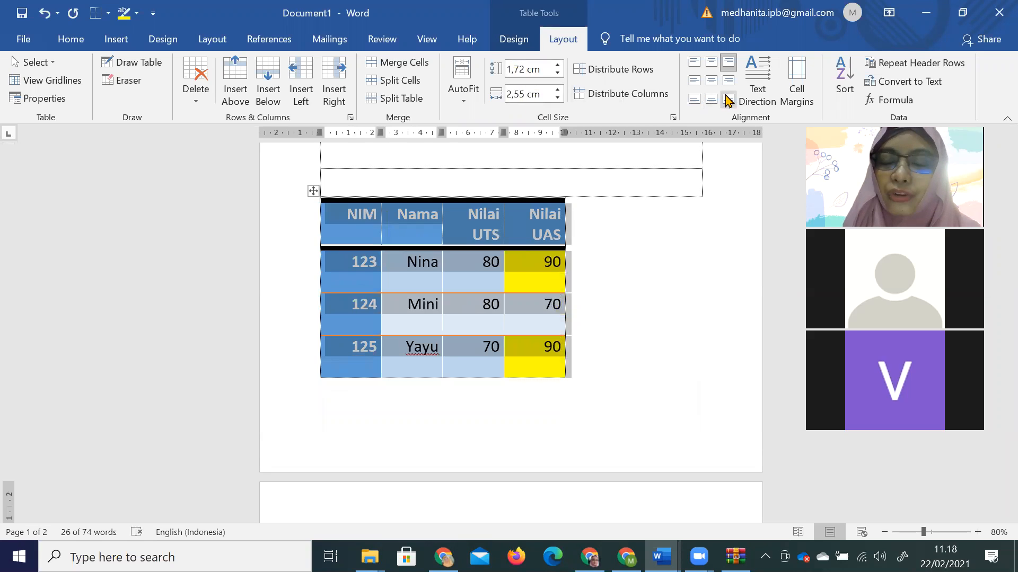
Turn the NIM heading vertical, reading upward, and centre it in its cell.
{"action": "left_click", "coordinate": [398, 234]}
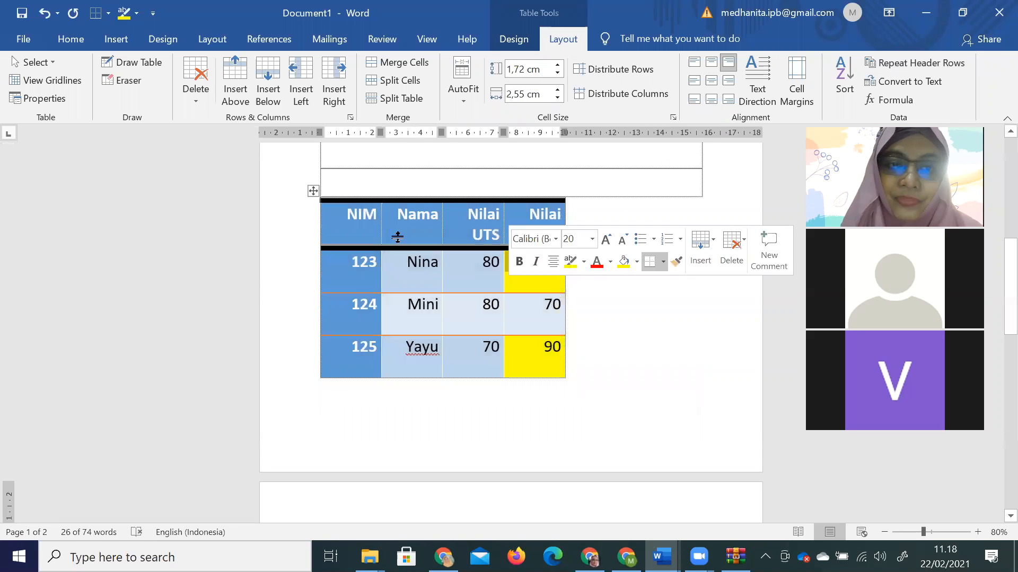
{"action": "left_click", "coordinate": [365, 218]}
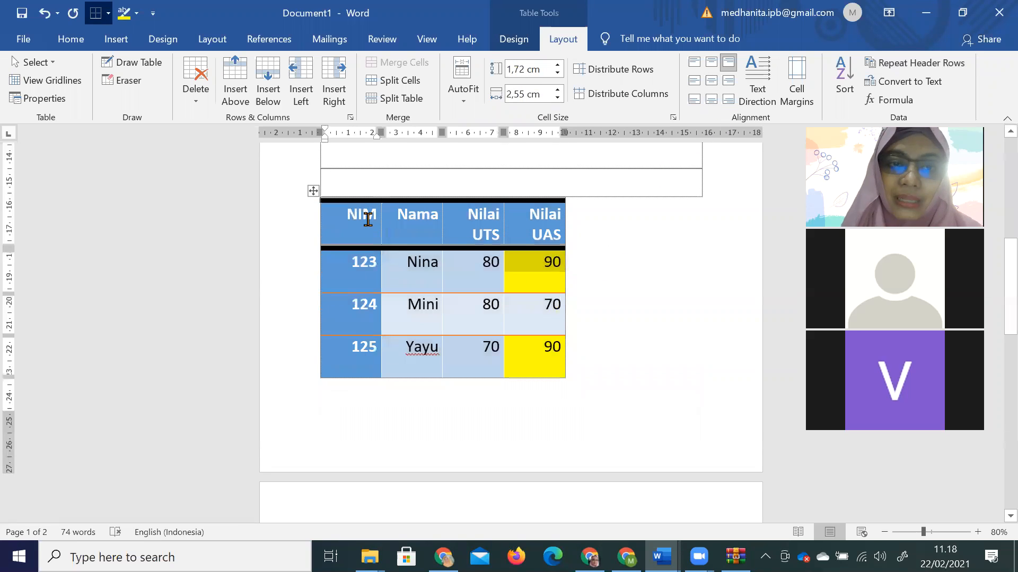
{"action": "left_click", "coordinate": [757, 95]}
{"action": "left_click", "coordinate": [760, 106]}
{"action": "left_click", "coordinate": [761, 105]}
{"action": "left_click", "coordinate": [761, 106]}
{"action": "left_click", "coordinate": [760, 106]}
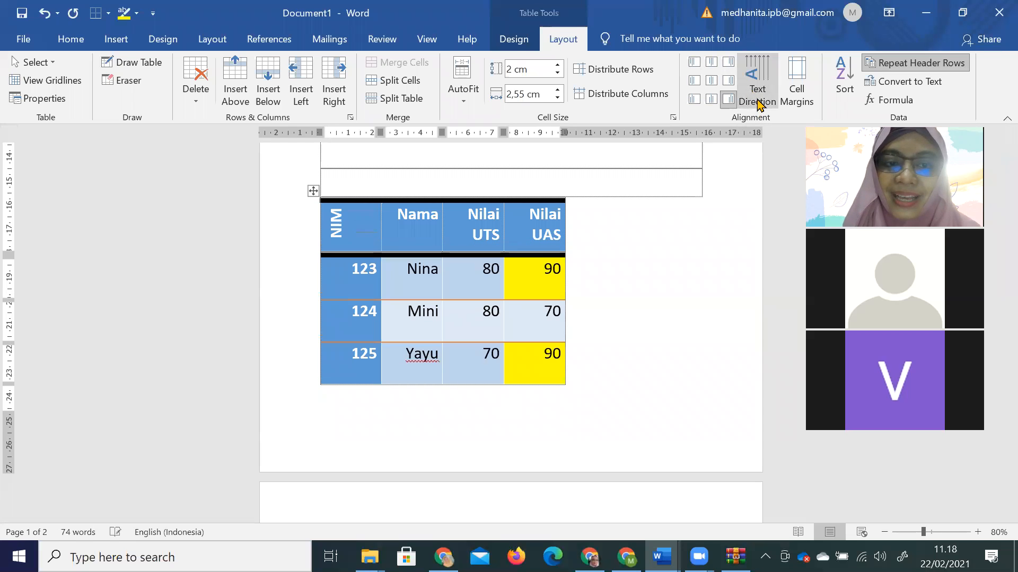
{"action": "left_click", "coordinate": [711, 81]}
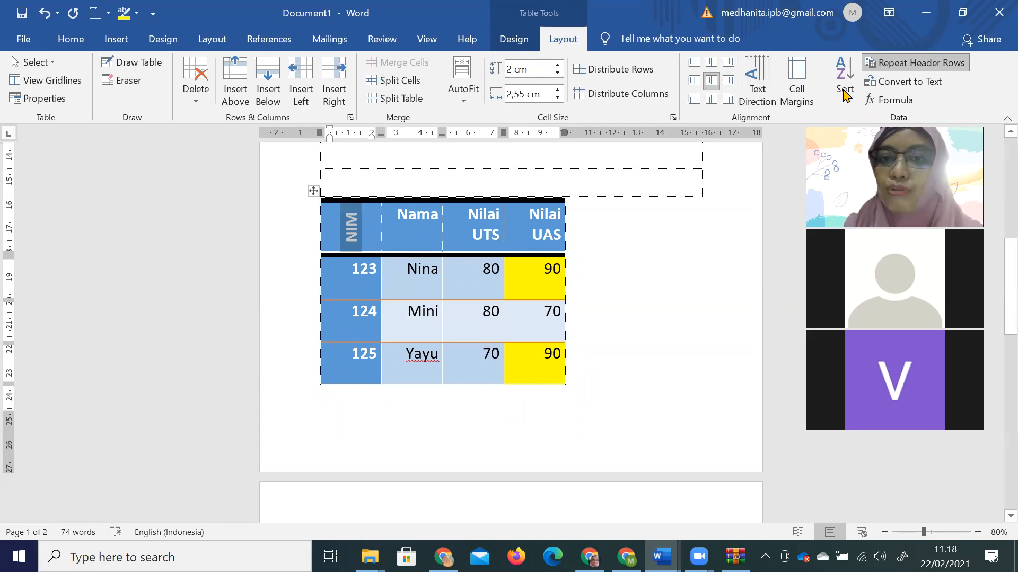
Delete the blank line above the grade table.
{"action": "left_click", "coordinate": [844, 90]}
{"action": "scroll", "coordinate": [485, 224], "scroll_direction": "up", "scroll_amount": 1}
{"action": "left_click", "coordinate": [479, 209]}
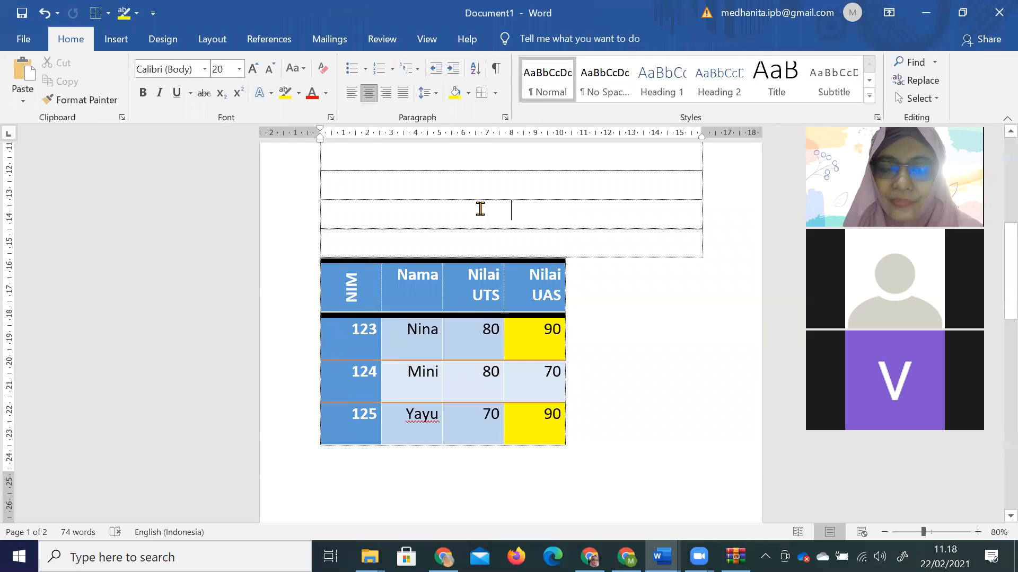
{"action": "key", "text": "Delete"}
{"action": "key", "text": "Delete"}
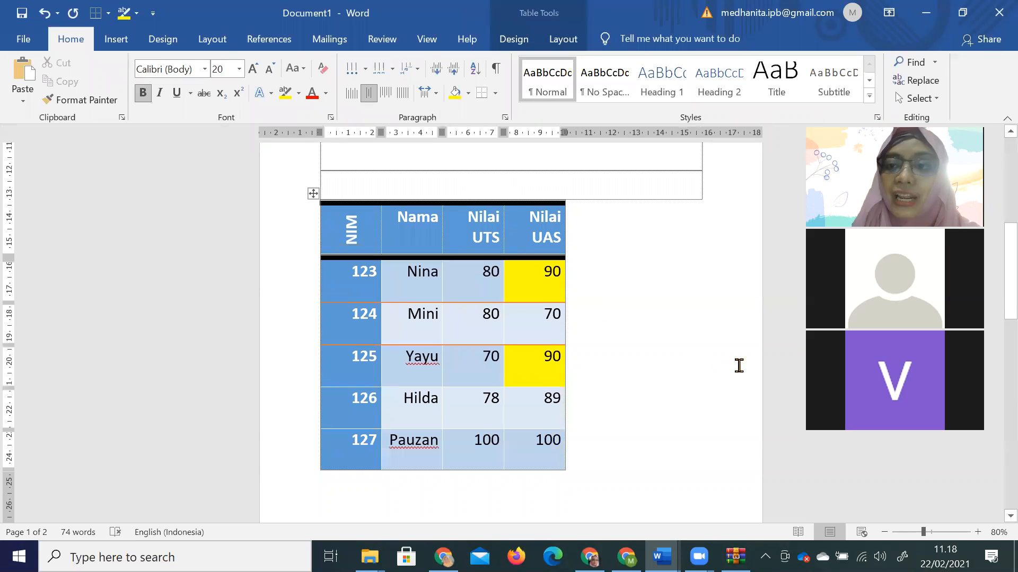
Widen the NIM, Nama and Nilai UTS columns using the ruler markers.
{"action": "left_click", "coordinate": [563, 39]}
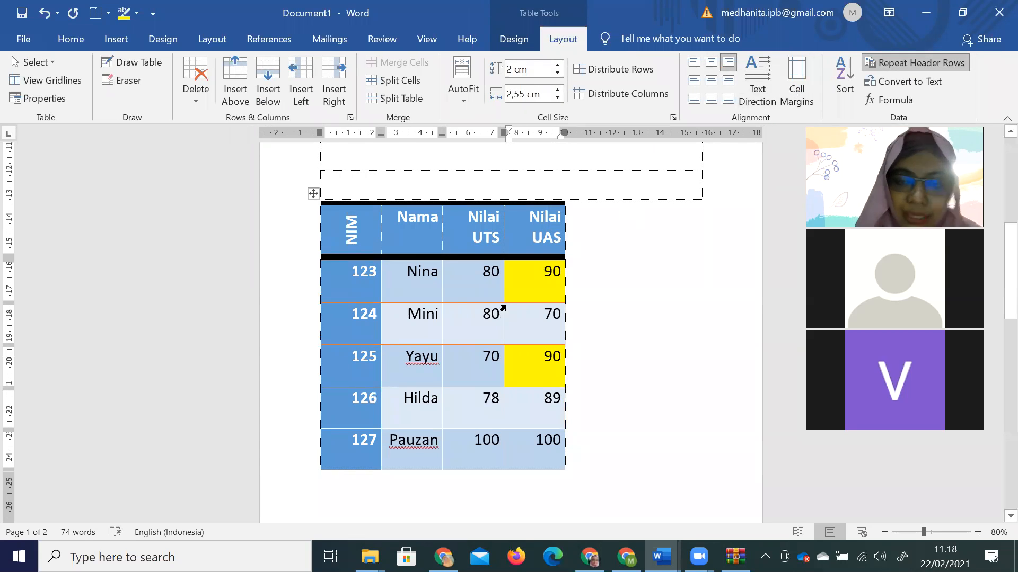
{"action": "left_click", "coordinate": [375, 222]}
{"action": "left_click_drag", "start_coordinate": [381, 133], "coordinate": [404, 133]}
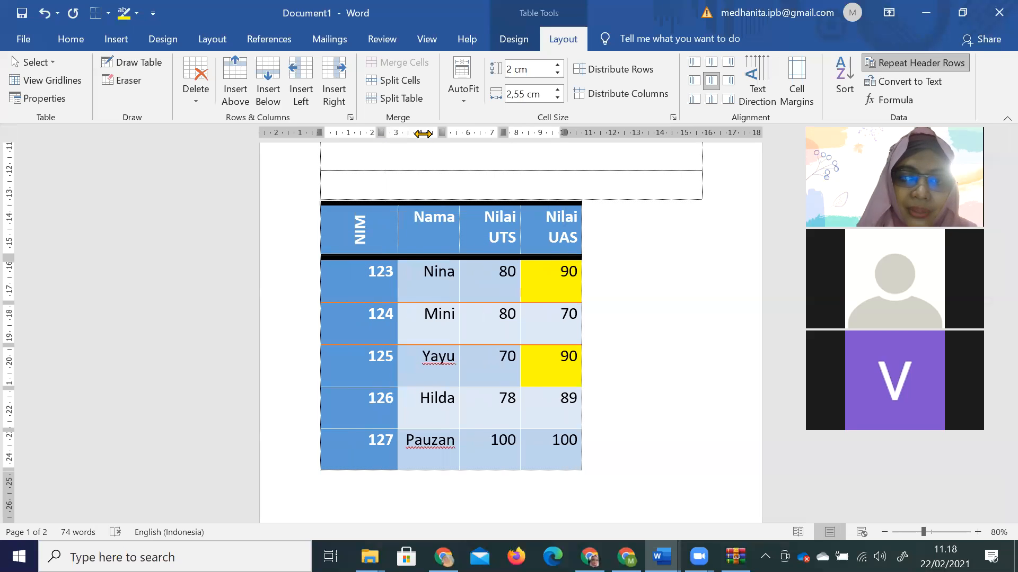
{"action": "left_click_drag", "start_coordinate": [468, 134], "coordinate": [571, 134]}
{"action": "left_click_drag", "start_coordinate": [634, 133], "coordinate": [663, 133]}
Delete the empty lines above the table, then select the rows for students 123 to 127.
{"action": "scroll", "coordinate": [618, 214], "scroll_direction": "up", "scroll_amount": 2}
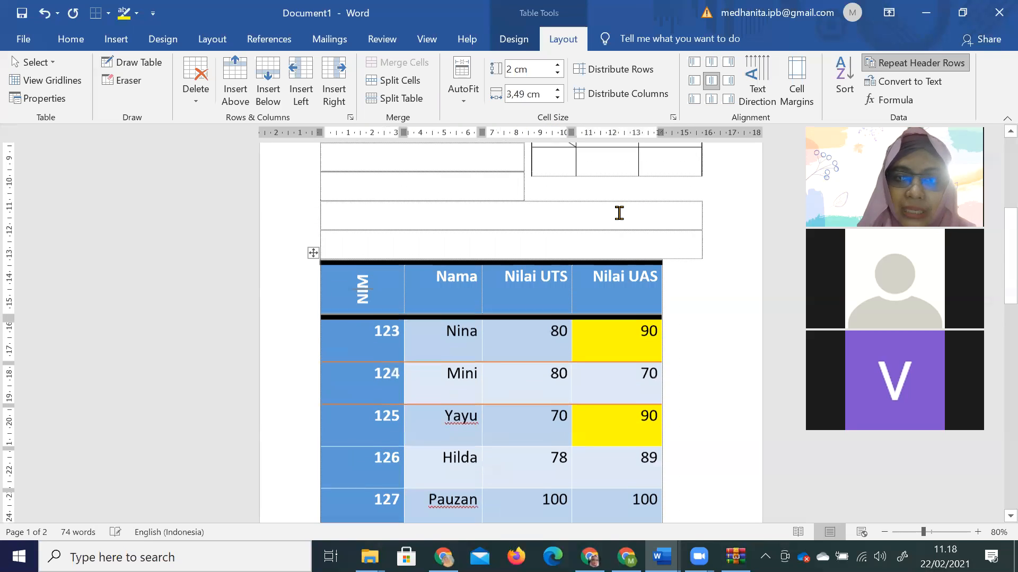
{"action": "key", "text": "BackSpace"}
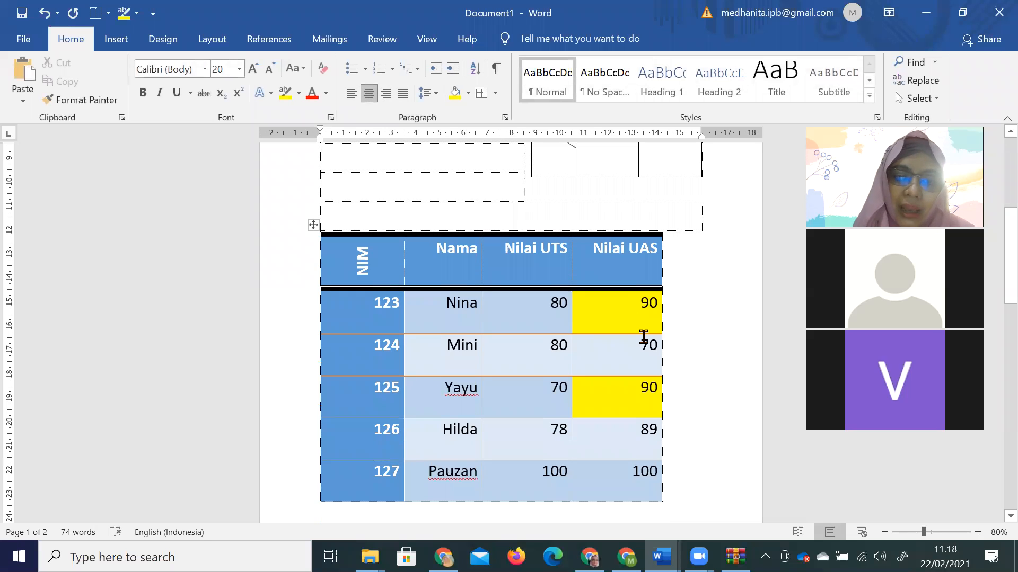
{"action": "scroll", "coordinate": [643, 337], "scroll_direction": "down", "scroll_amount": 2}
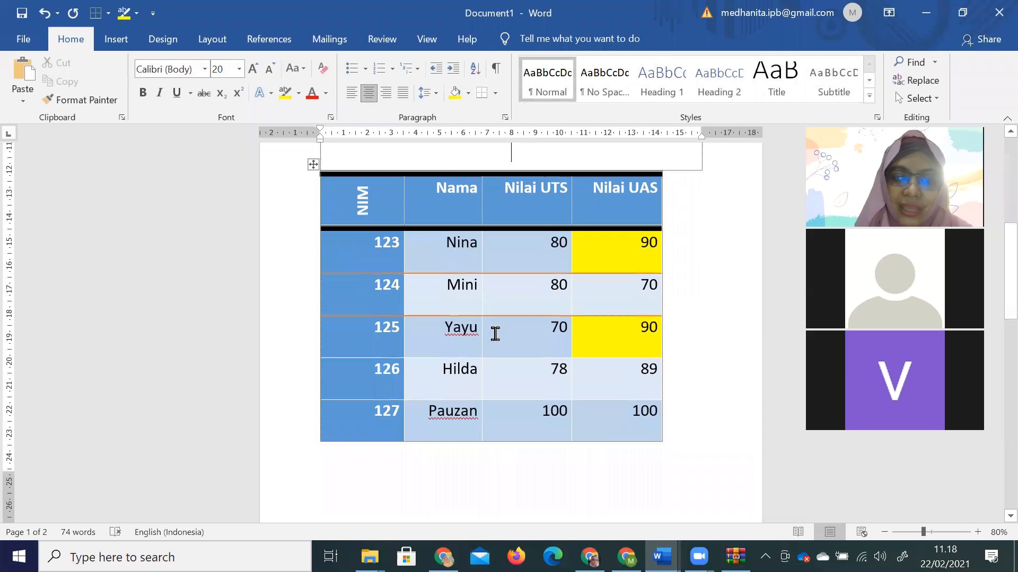
{"action": "scroll", "coordinate": [493, 334], "scroll_direction": "down", "scroll_amount": 4}
{"action": "scroll", "coordinate": [499, 340], "scroll_direction": "down", "scroll_amount": 10}
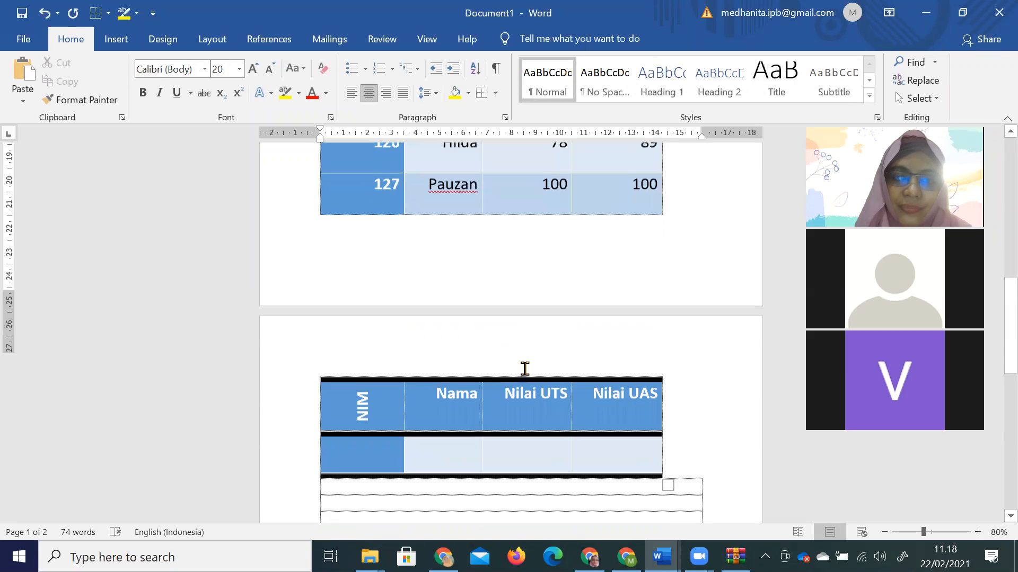
{"action": "scroll", "coordinate": [524, 367], "scroll_direction": "up", "scroll_amount": 4}
{"action": "scroll", "coordinate": [526, 302], "scroll_direction": "up", "scroll_amount": 1}
{"action": "key", "text": "Delete"}
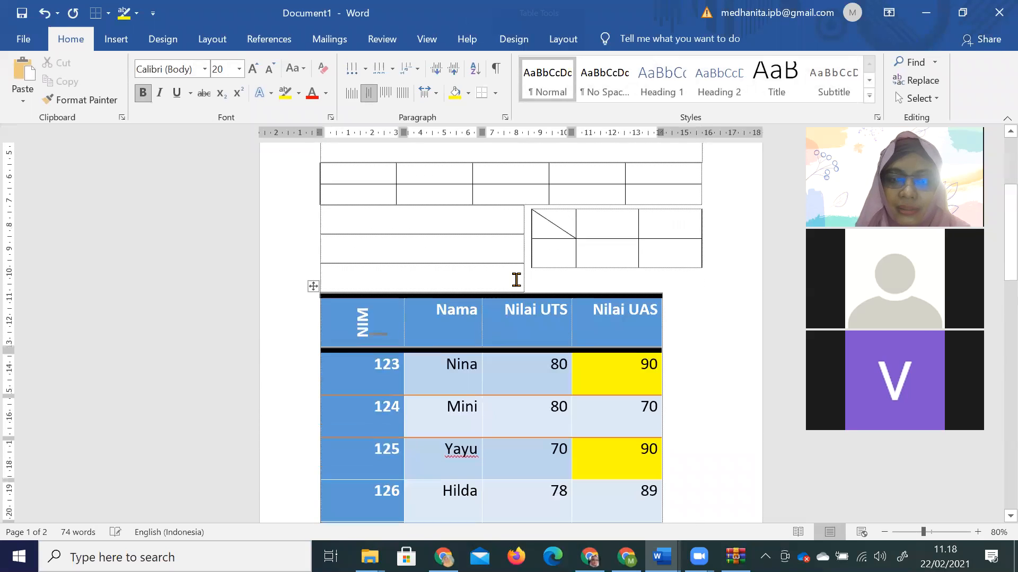
{"action": "scroll", "coordinate": [467, 340], "scroll_direction": "down", "scroll_amount": 1}
{"action": "mouse_move", "coordinate": [400, 350]}
{"action": "left_mouse_down"}
{"action": "mouse_move", "coordinate": [502, 400]}
{"action": "mouse_move", "coordinate": [624, 495]}
{"action": "left_mouse_up"}
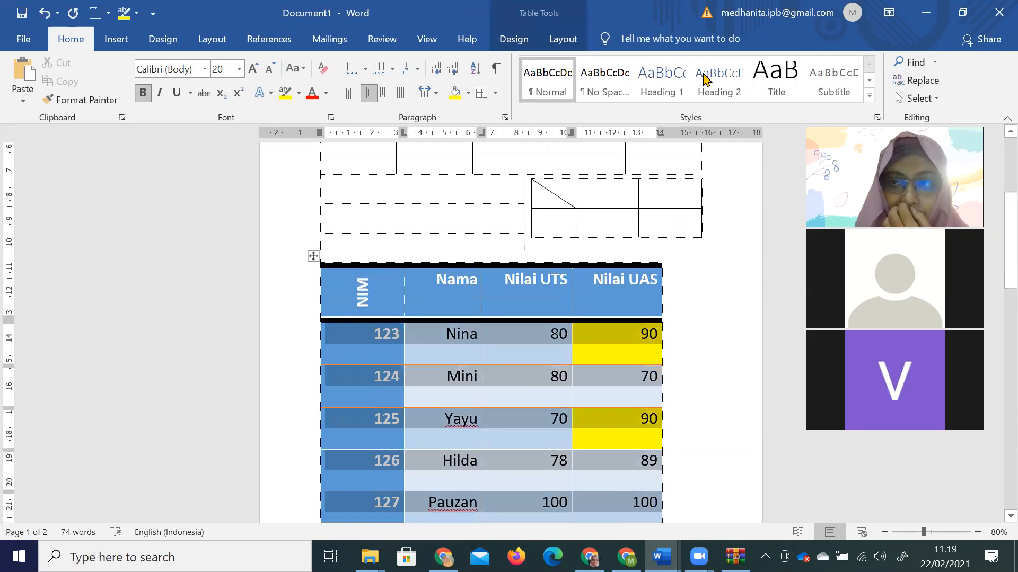
Open the Sort dialog for the grade table and move it aside.
{"action": "left_click", "coordinate": [563, 39]}
{"action": "left_click", "coordinate": [847, 84]}
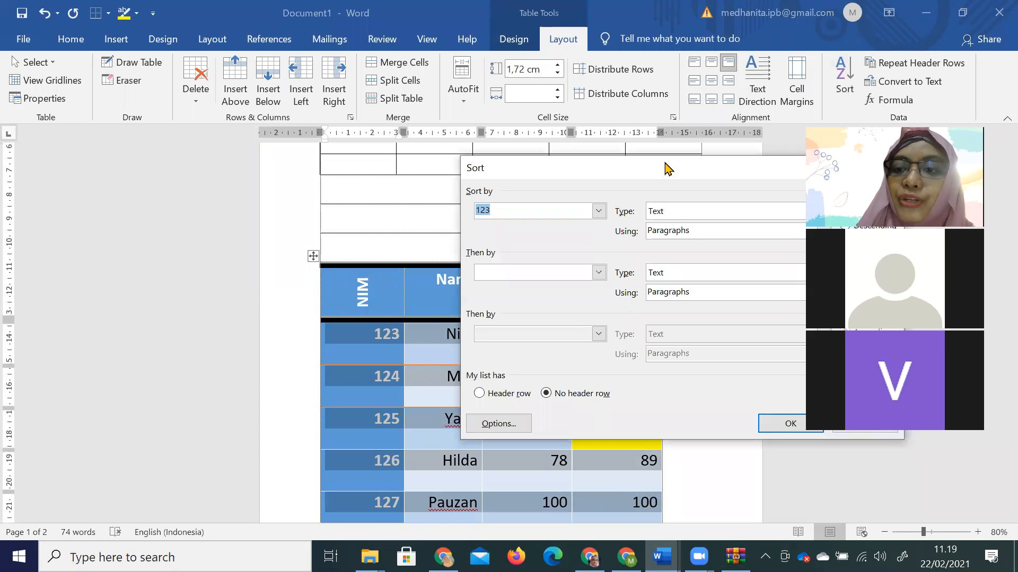
{"action": "left_click_drag", "start_coordinate": [666, 169], "coordinate": [586, 127]}
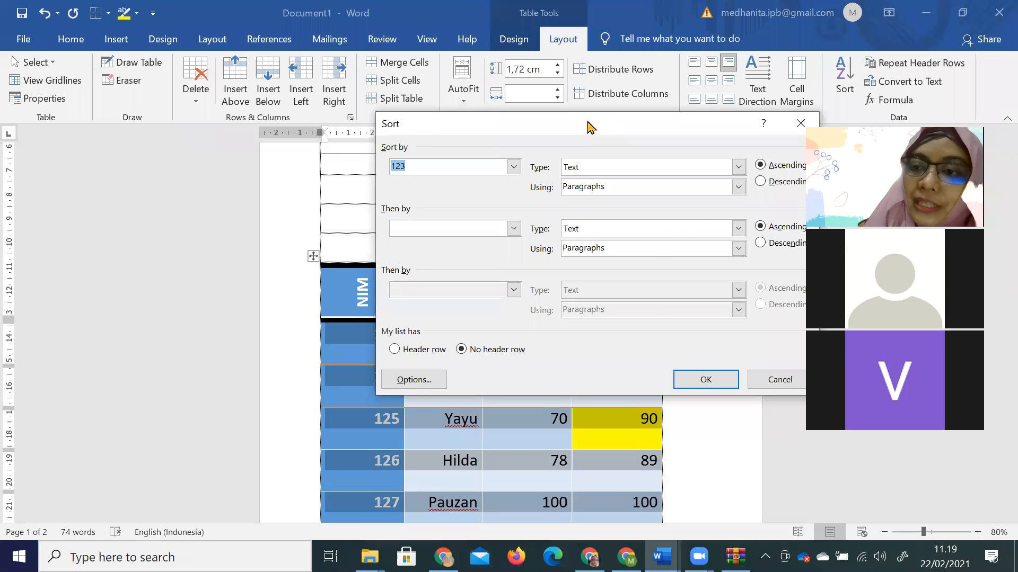
{"action": "left_click_drag", "start_coordinate": [588, 126], "coordinate": [687, 99]}
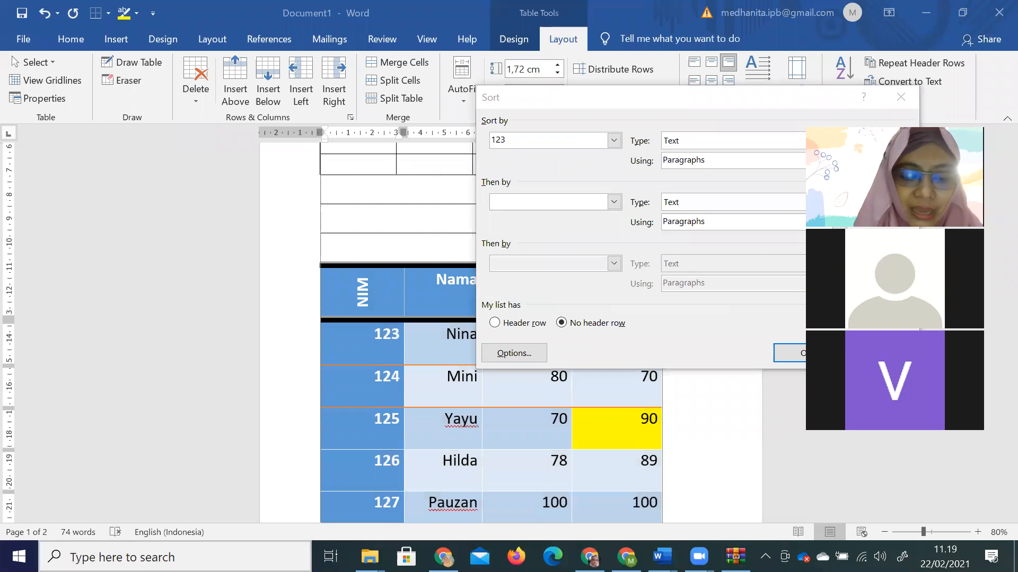
Start a Windows search, clearing the mistyped 'xc'.
{"action": "key", "text": "super"}
{"action": "type", "text": "xc"}
{"action": "key", "text": "BackSpace"}
{"action": "key", "text": "BackSpace"}
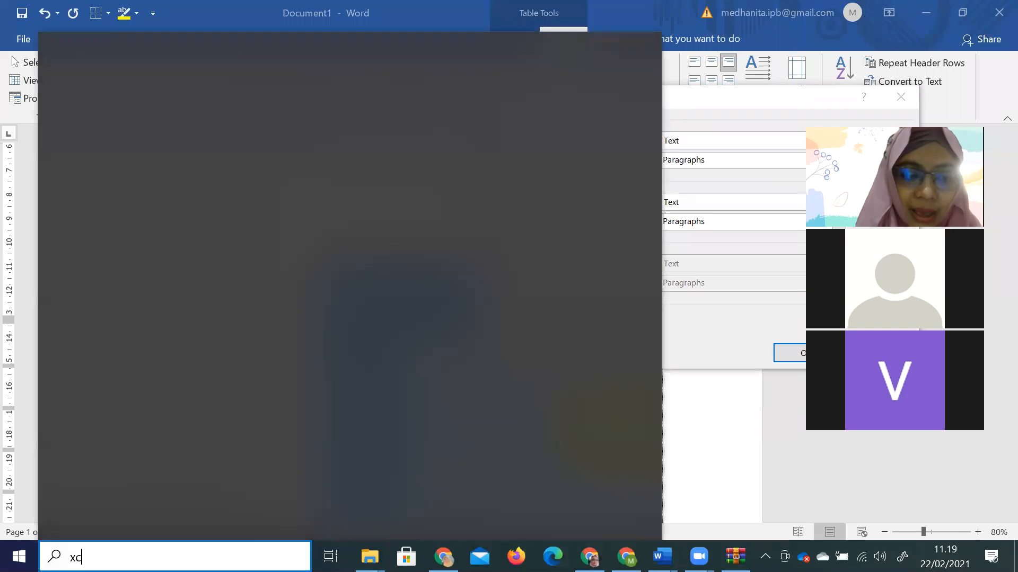
Search for 'excel', launch it, and start a new blank workbook.
{"action": "type", "text": "excel"}
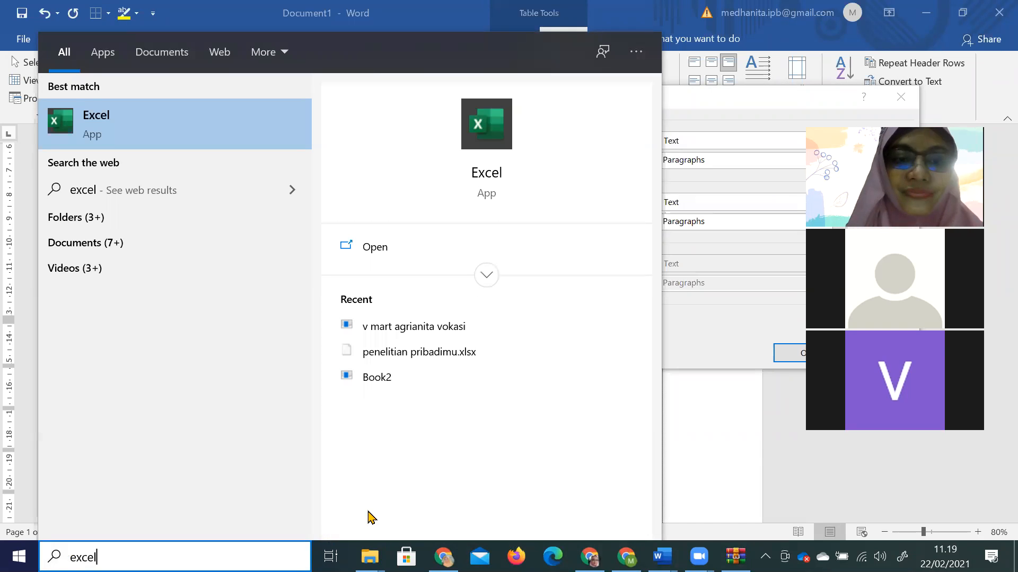
{"action": "left_click", "coordinate": [384, 259]}
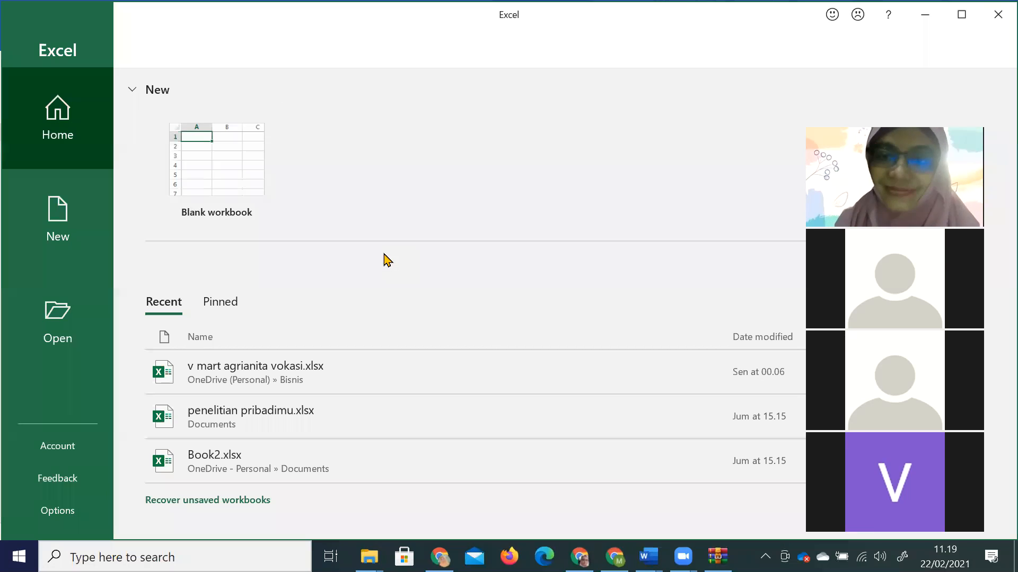
{"action": "left_click", "coordinate": [246, 179]}
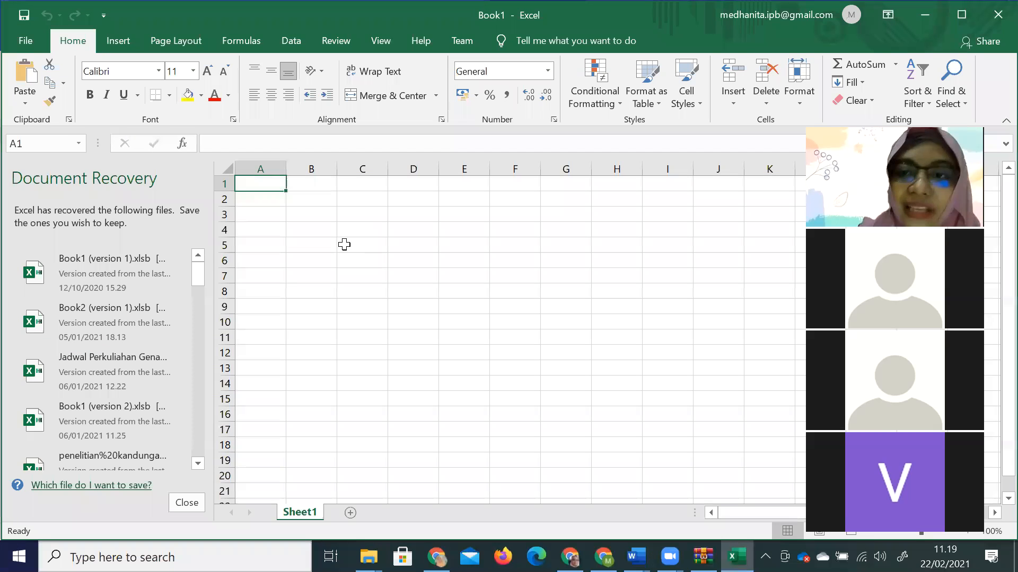
Discard the Document Recovery files and zoom the sheet to 130%.
{"action": "left_click", "coordinate": [192, 503]}
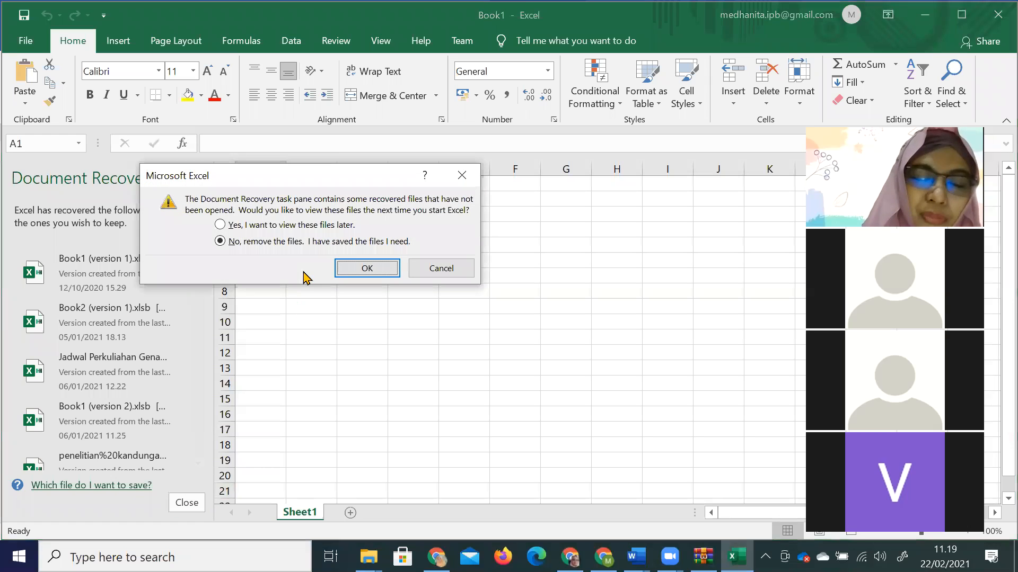
{"action": "left_click", "coordinate": [318, 229]}
{"action": "left_click", "coordinate": [366, 268]}
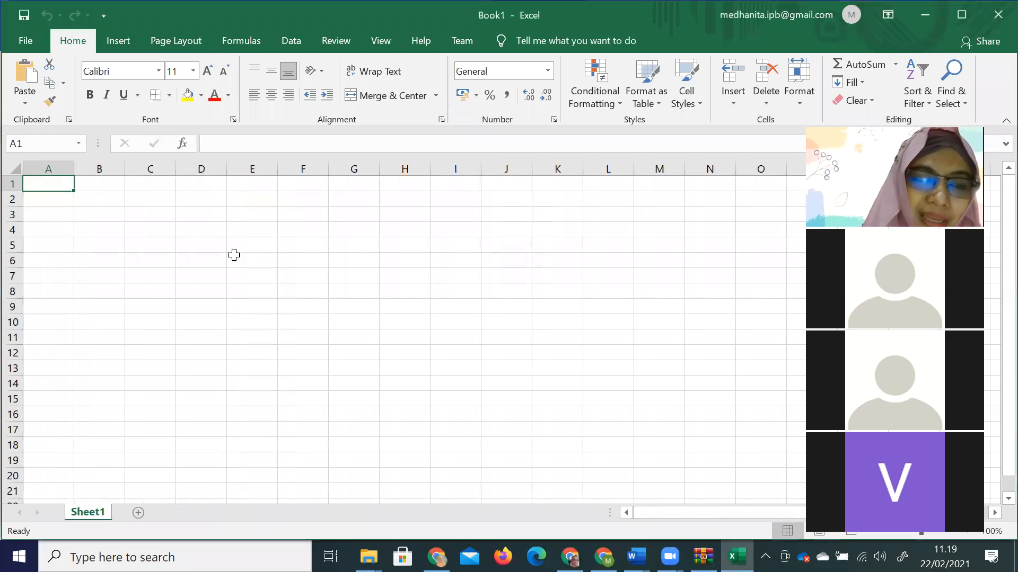
{"action": "left_click", "coordinate": [385, 305]}
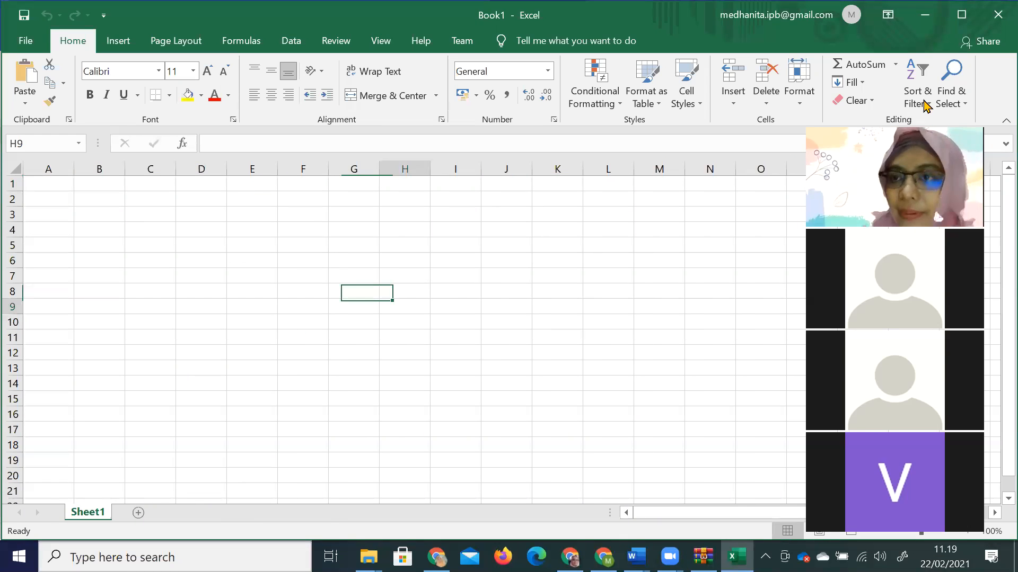
{"action": "left_click", "coordinate": [966, 531]}
{"action": "left_click", "coordinate": [967, 531]}
{"action": "left_click", "coordinate": [967, 531]}
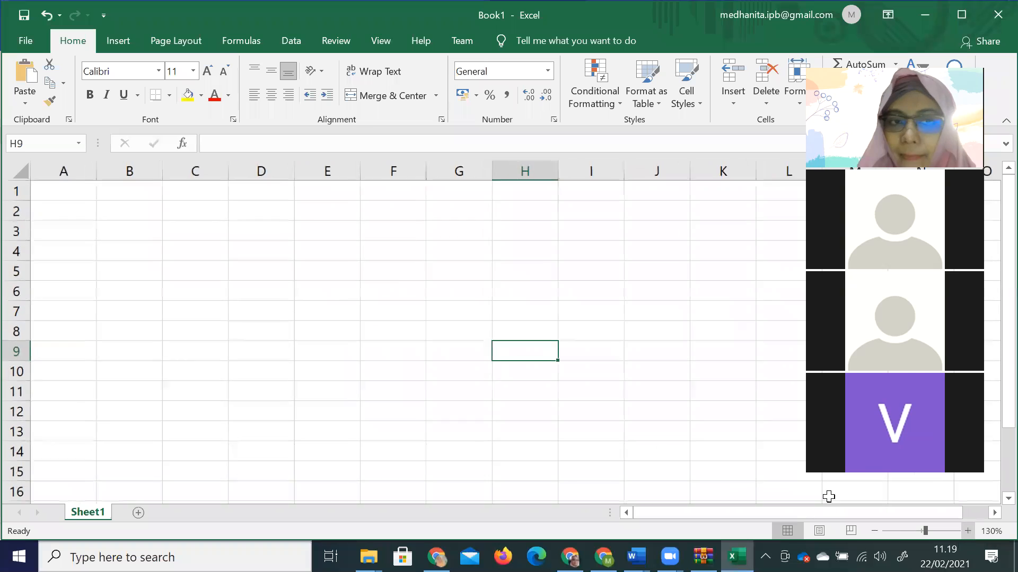
{"action": "left_click", "coordinate": [132, 380]}
Enter 'sel' in D2 and 'D4' in D4, then return to the Word document.
{"action": "left_click", "coordinate": [64, 171]}
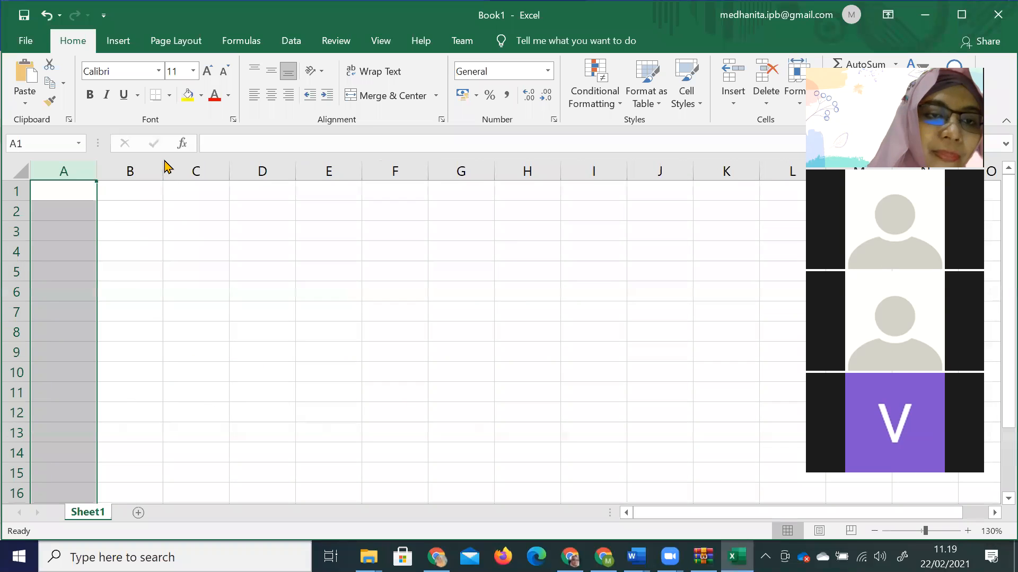
{"action": "left_click", "coordinate": [153, 166]}
{"action": "left_click", "coordinate": [263, 171]}
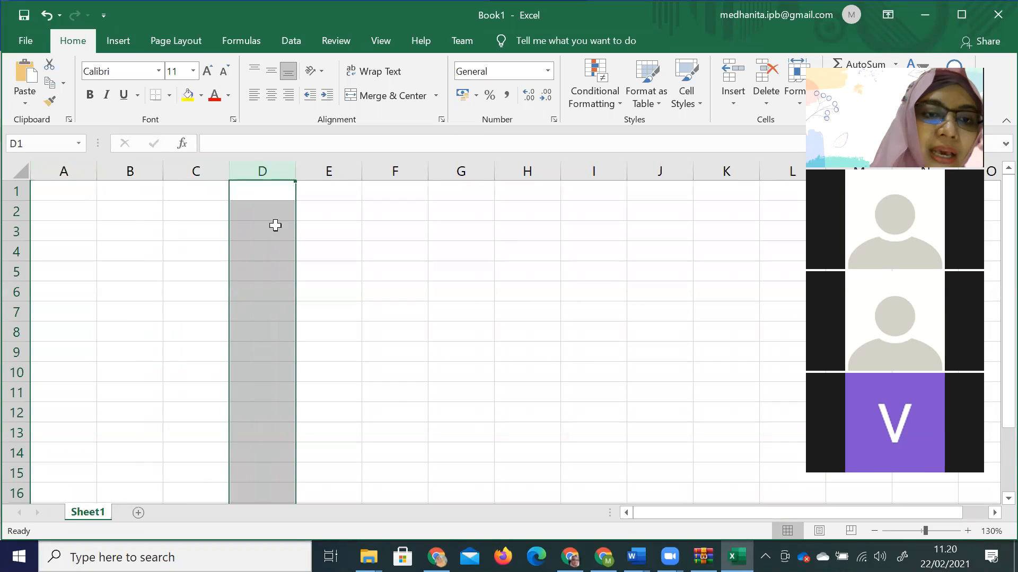
{"action": "left_click", "coordinate": [271, 245]}
{"action": "left_click", "coordinate": [266, 232]}
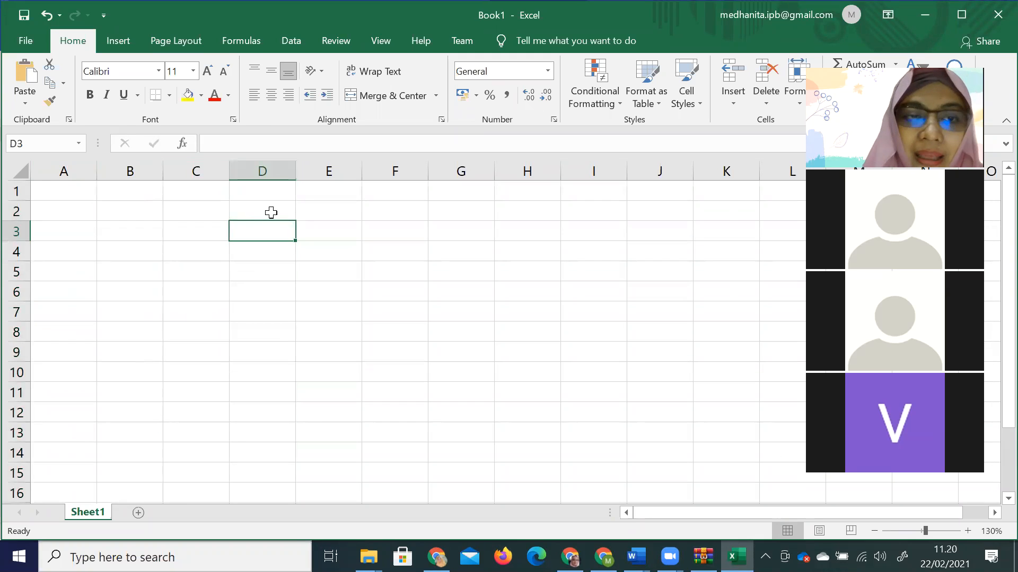
{"action": "left_click", "coordinate": [271, 212]}
{"action": "type", "text": "sel"}
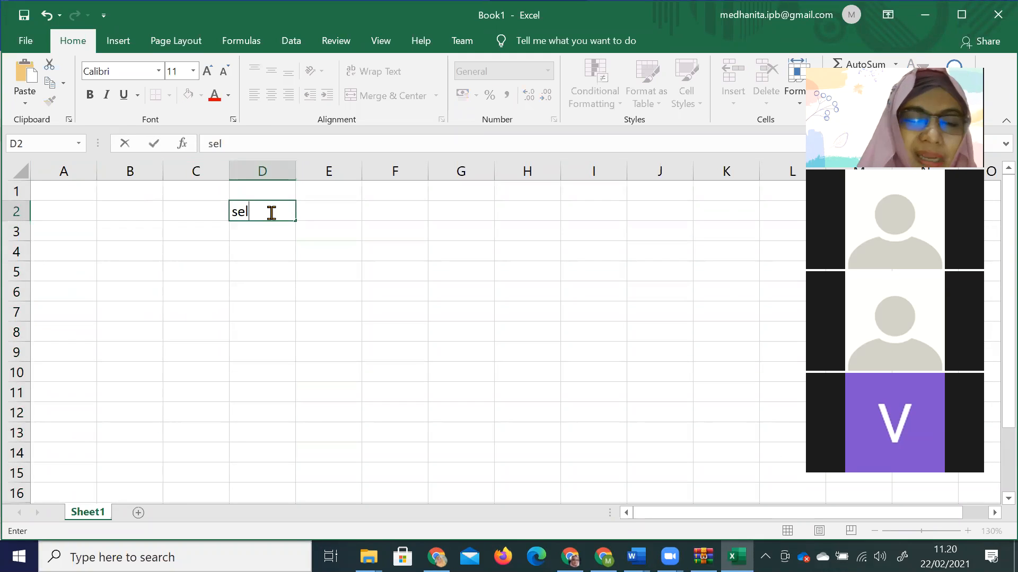
{"action": "left_click", "coordinate": [276, 252]}
{"action": "type", "text": "D"}
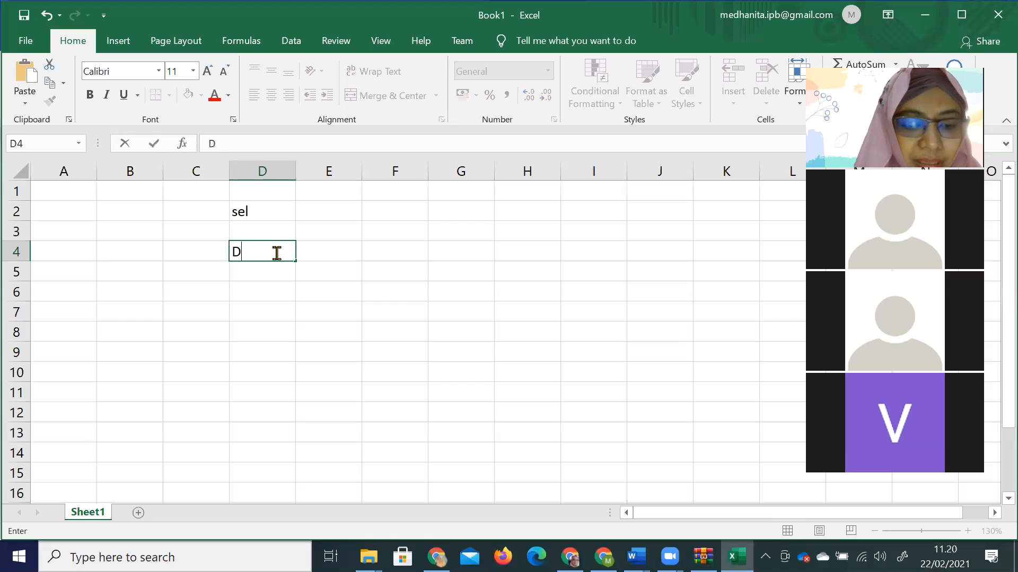
{"action": "type", "text": "4"}
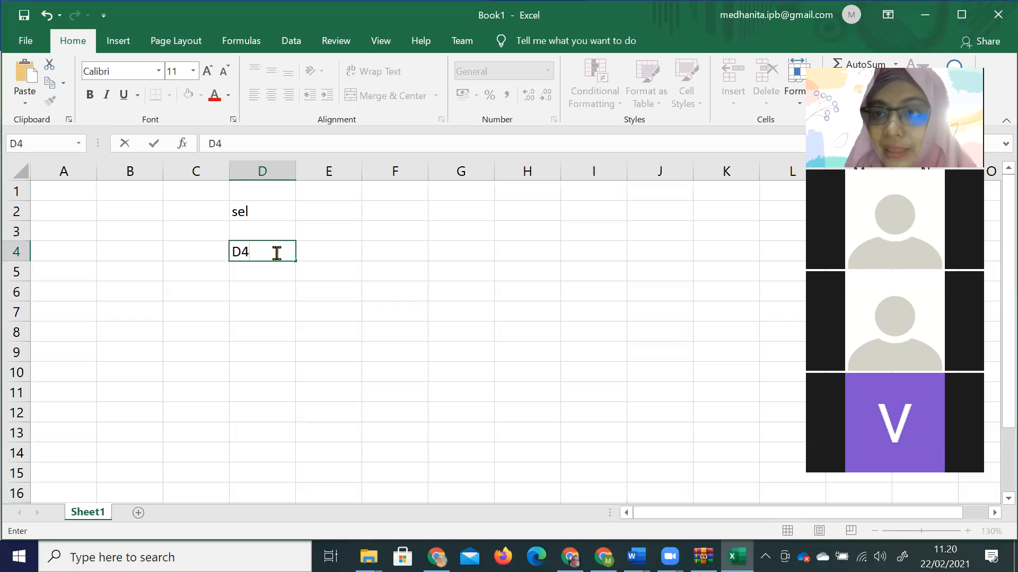
{"action": "left_click", "coordinate": [345, 345]}
{"action": "left_click", "coordinate": [635, 556]}
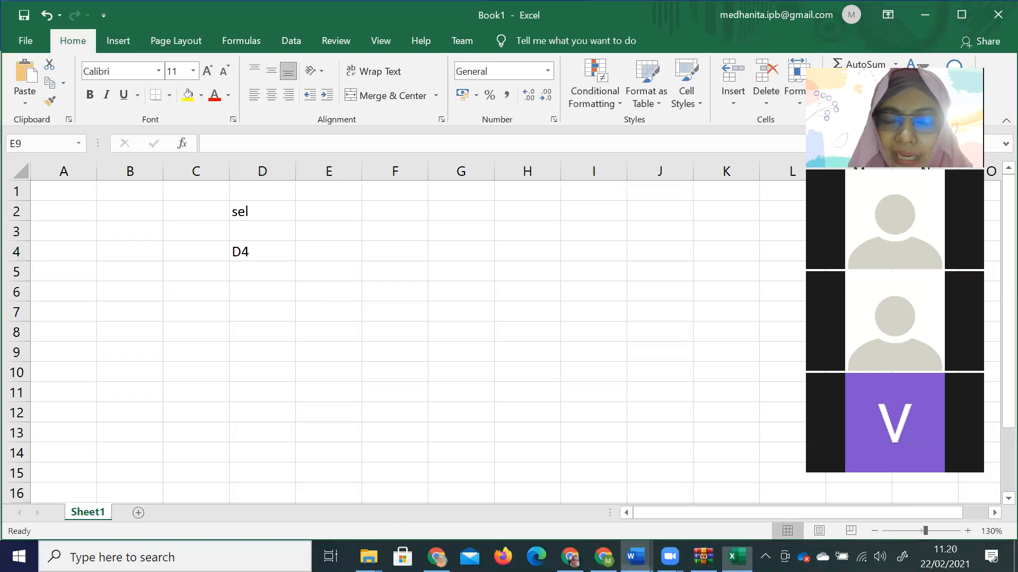
{"action": "left_click", "coordinate": [834, 497]}
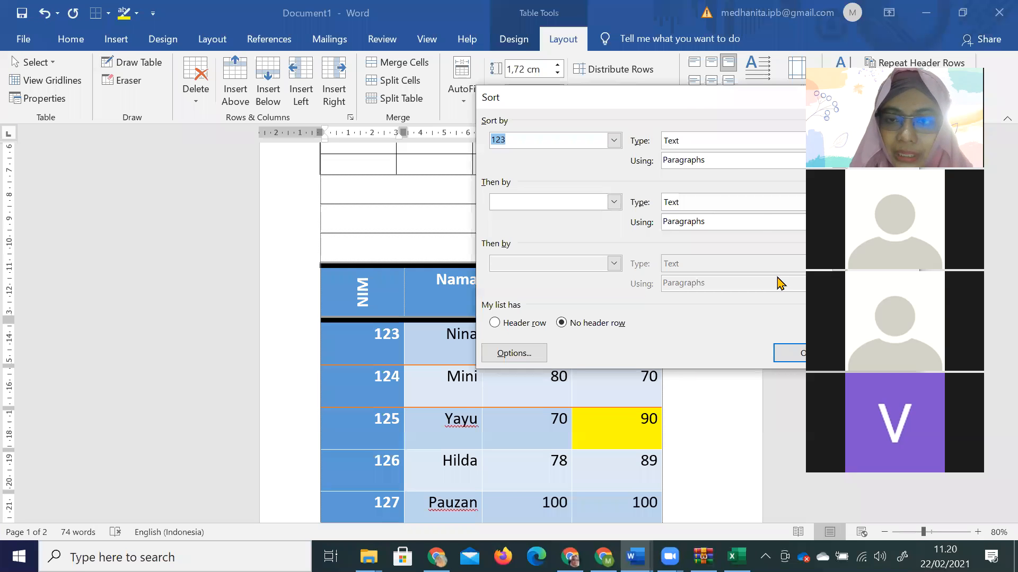
Sort the table rows ascending by Column 2, giving Hilda, Mini, Nina, Pauzan, Yayu.
{"action": "left_click_drag", "start_coordinate": [689, 103], "coordinate": [527, 118]}
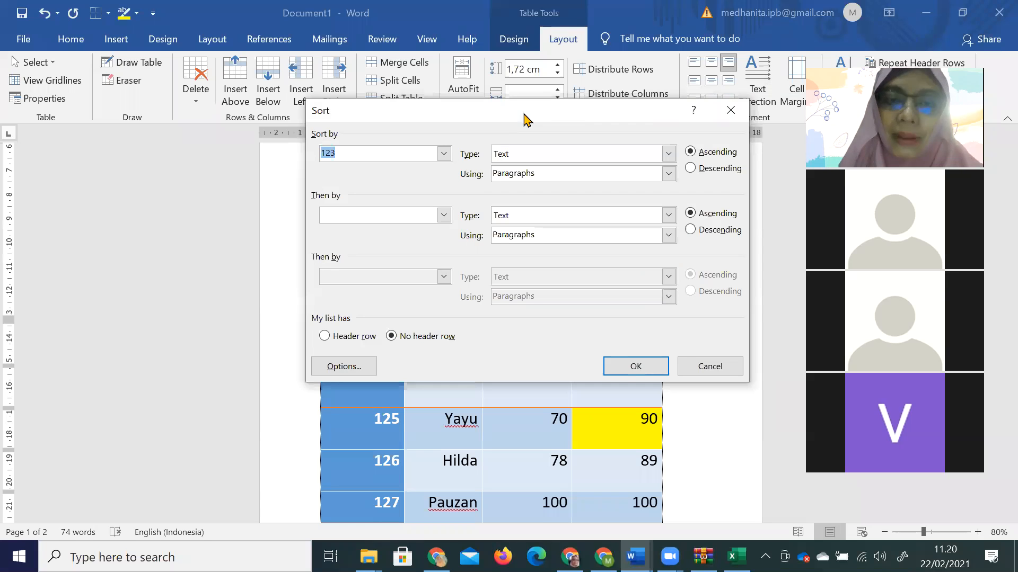
{"action": "left_click", "coordinate": [444, 154]}
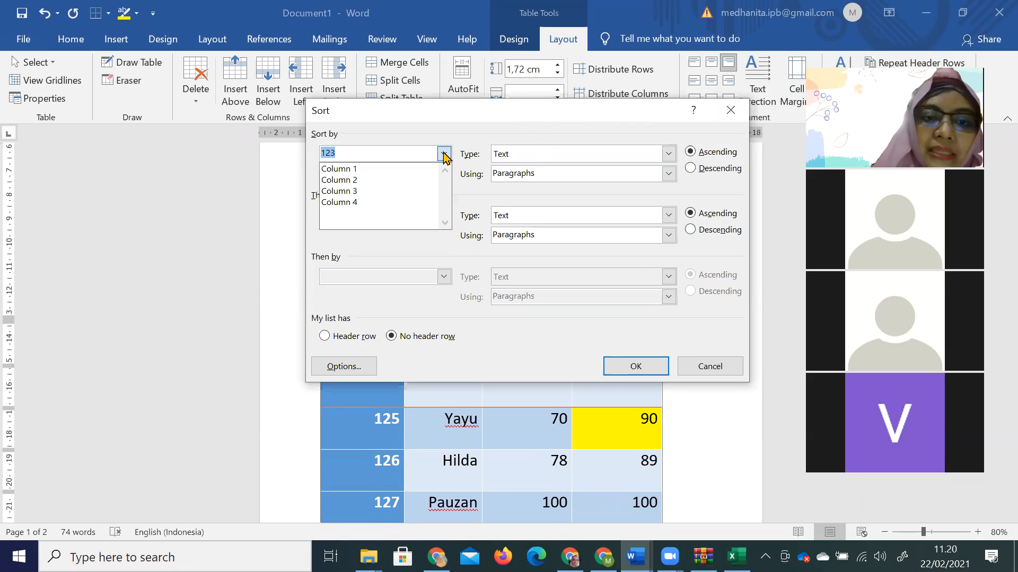
{"action": "left_click", "coordinate": [432, 181]}
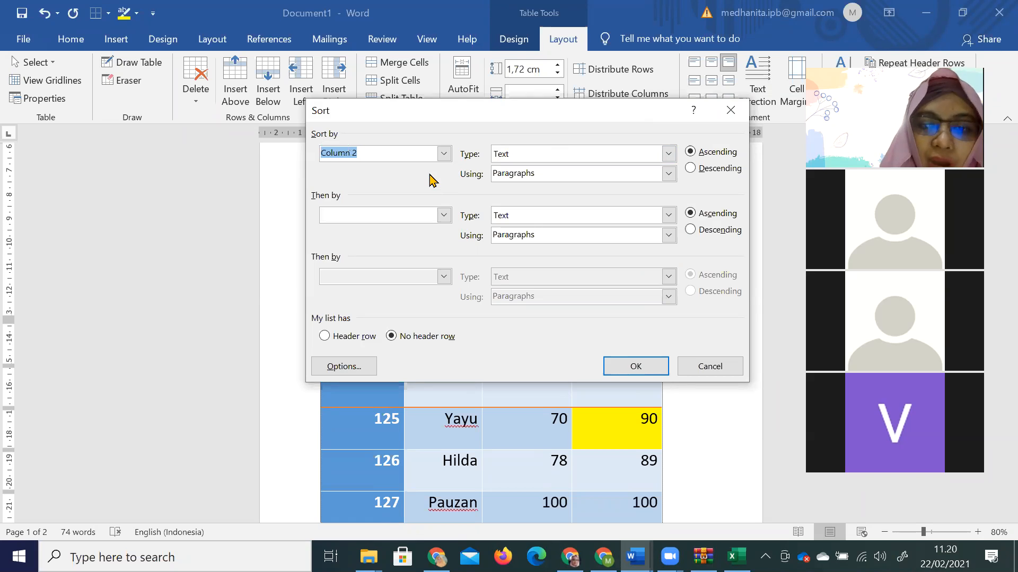
{"action": "left_click", "coordinate": [636, 366]}
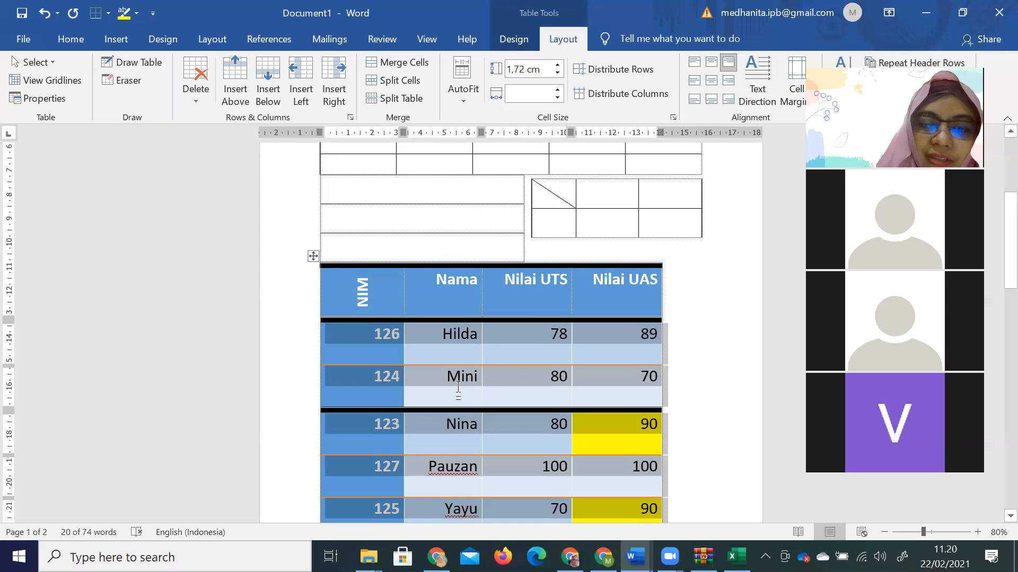
{"action": "left_click", "coordinate": [458, 389]}
{"action": "left_click", "coordinate": [457, 333]}
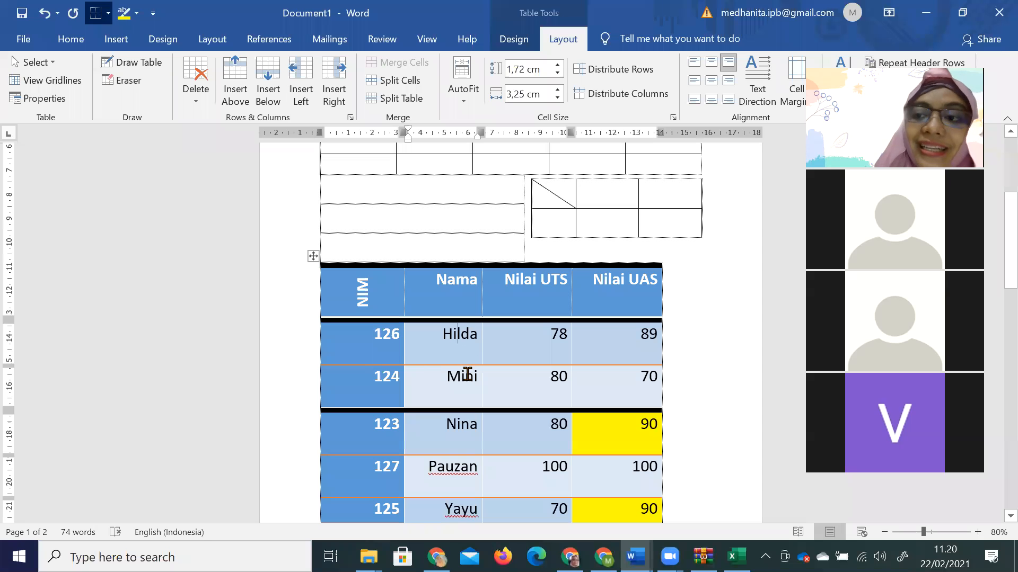
{"action": "left_click", "coordinate": [467, 375]}
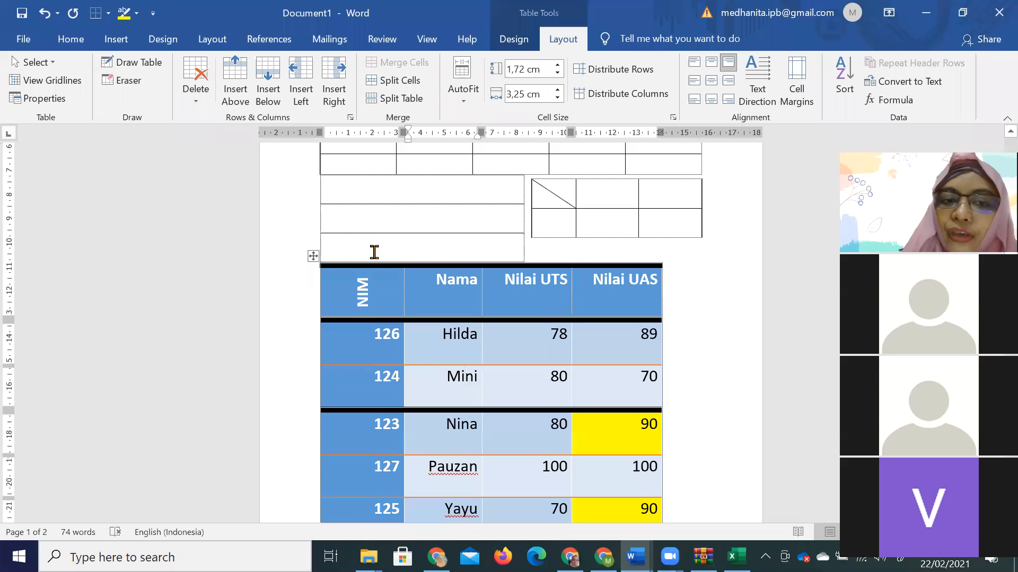
{"action": "left_click", "coordinate": [313, 256]}
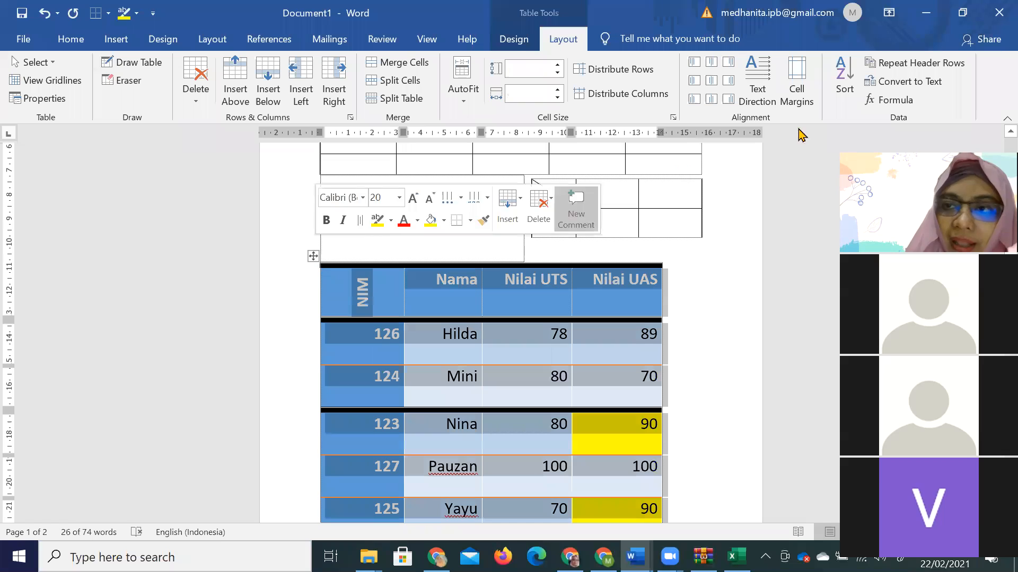
{"action": "left_click", "coordinate": [923, 93]}
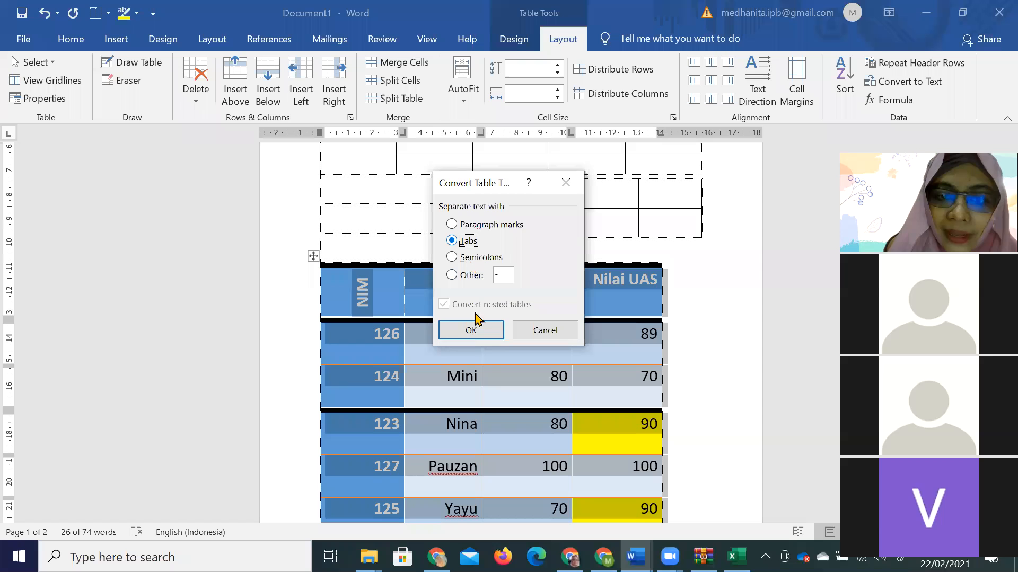
{"action": "left_click", "coordinate": [468, 336]}
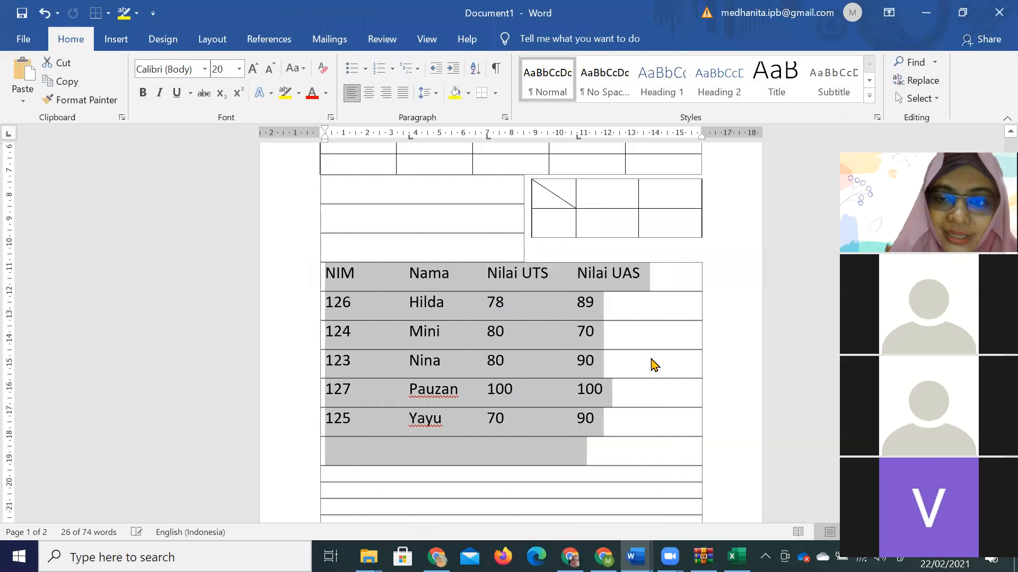
{"action": "left_click", "coordinate": [653, 365]}
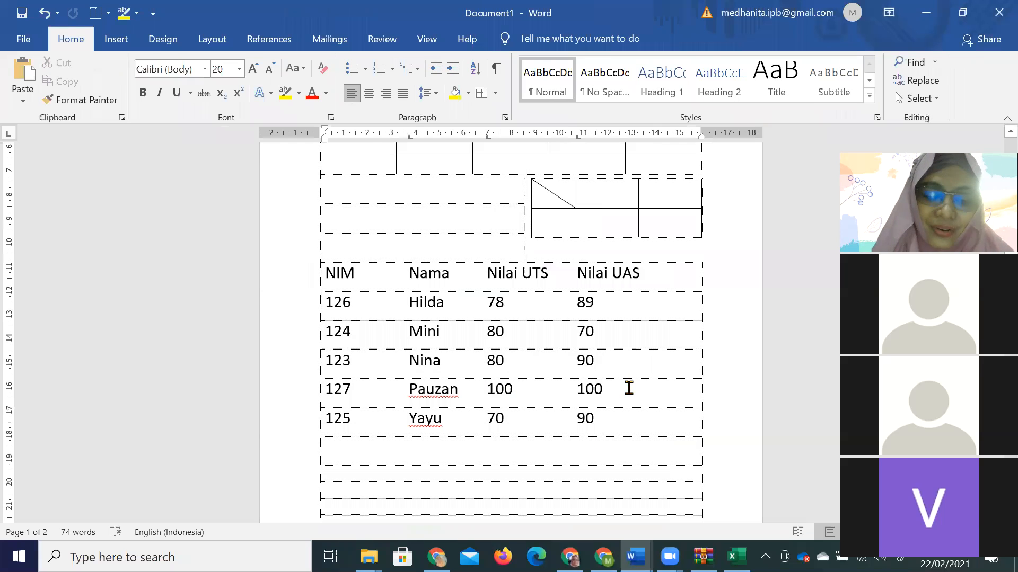
{"action": "key", "text": "ctrl+z"}
{"action": "left_click", "coordinate": [562, 41]}
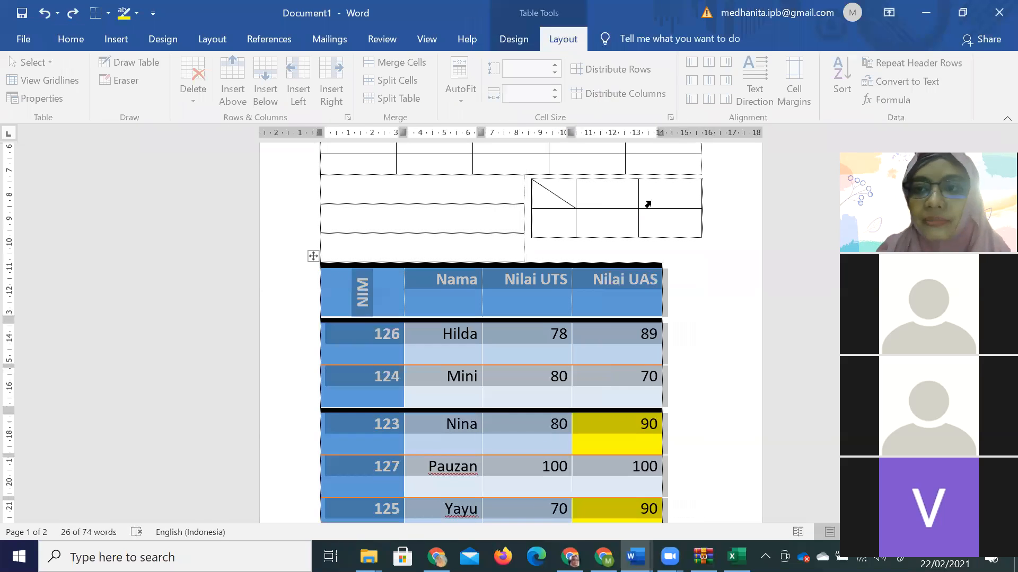
Select the empty bottom-row Nama and Nilai UTS cells and apply Merge Cells.
{"action": "left_click", "coordinate": [616, 394]}
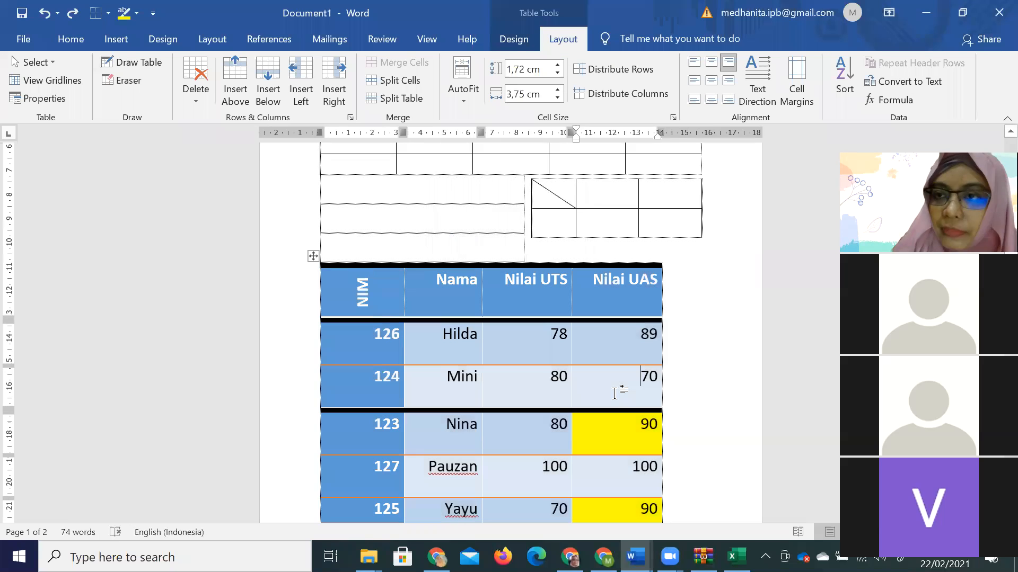
{"action": "scroll", "coordinate": [620, 399], "scroll_direction": "down", "scroll_amount": 2}
{"action": "scroll", "coordinate": [621, 400], "scroll_direction": "down", "scroll_amount": 3}
{"action": "left_click", "coordinate": [445, 413]}
{"action": "scroll", "coordinate": [542, 408], "scroll_direction": "up", "scroll_amount": 1}
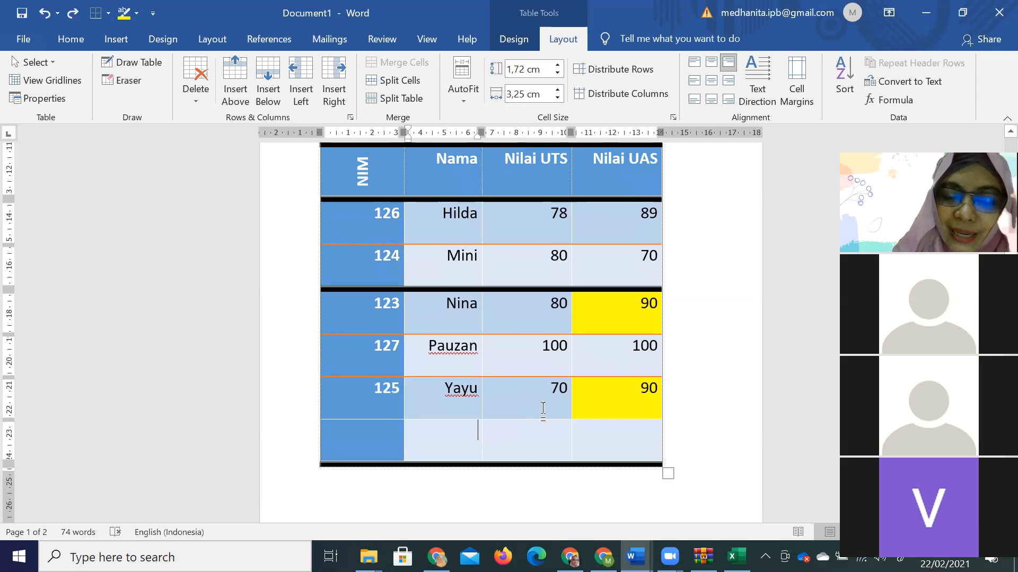
{"action": "key", "text": "shift+Right"}
{"action": "key", "text": "shift+Right"}
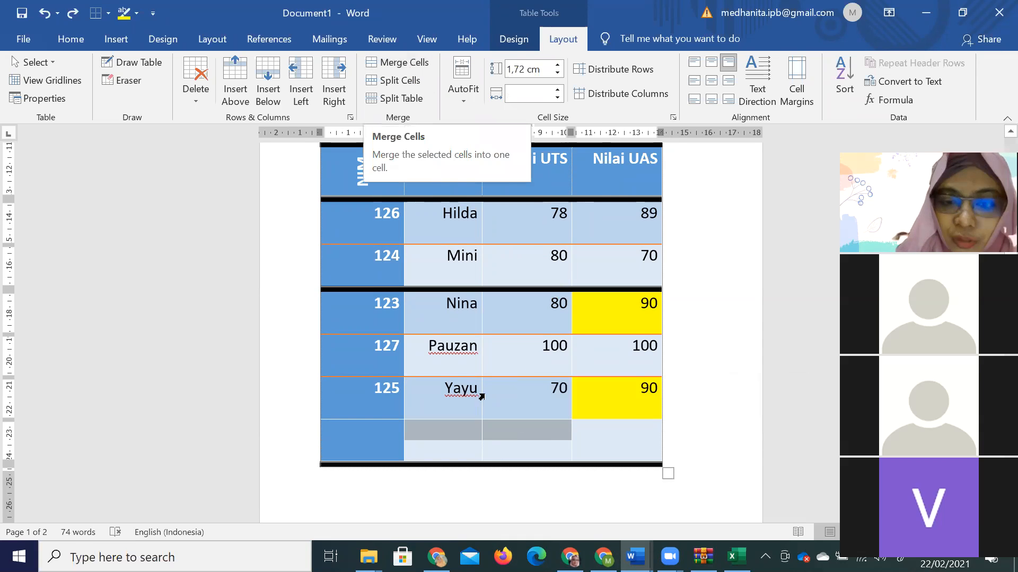
{"action": "right_click", "coordinate": [470, 436]}
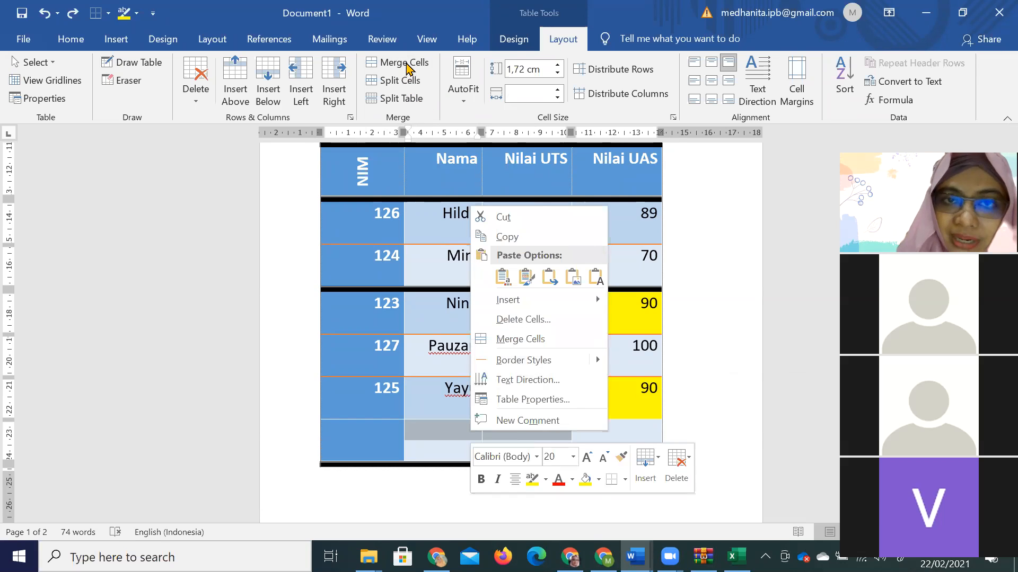
{"action": "left_click", "coordinate": [534, 341]}
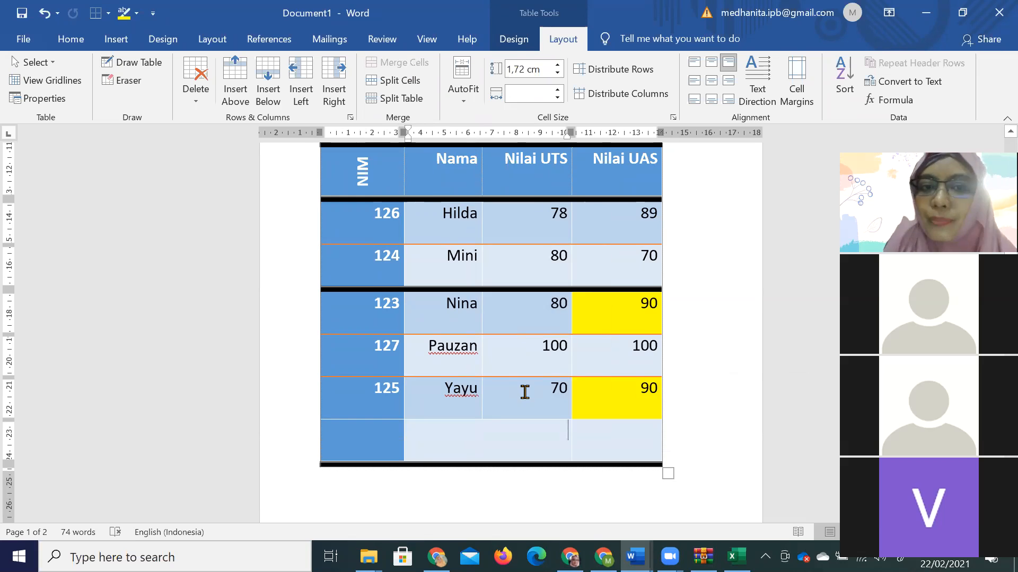
Split the merged cell into 2 columns, align its divider, and type 'average' in Nama.
{"action": "left_click", "coordinate": [400, 81]}
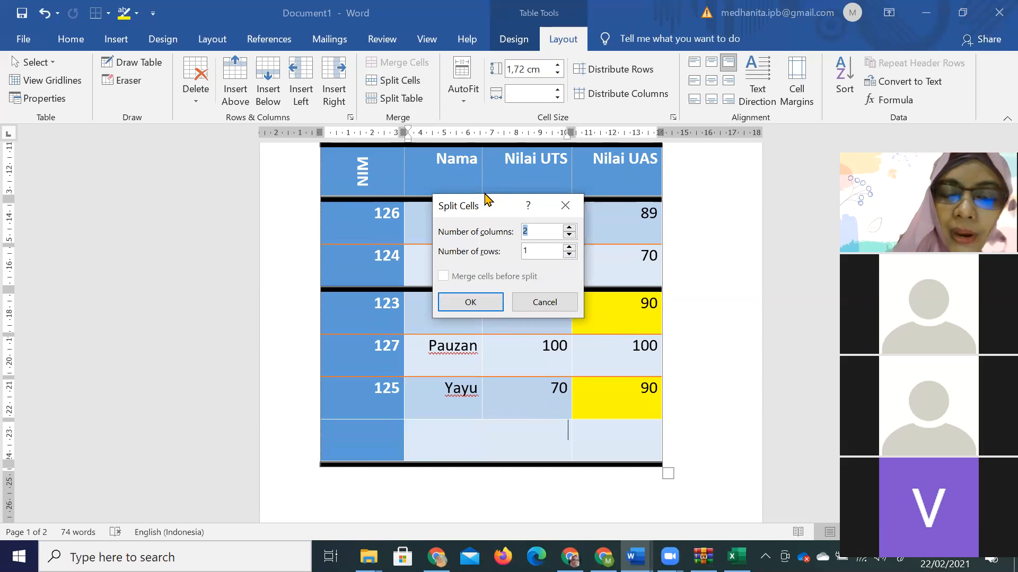
{"action": "left_click_drag", "start_coordinate": [490, 209], "coordinate": [432, 132]}
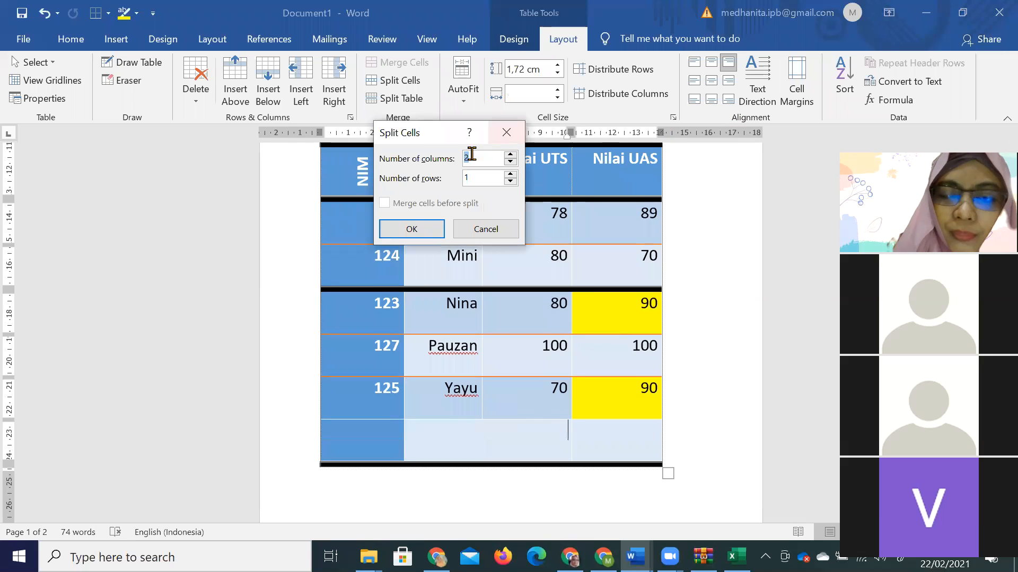
{"action": "left_click", "coordinate": [428, 233]}
{"action": "left_click", "coordinate": [513, 419]}
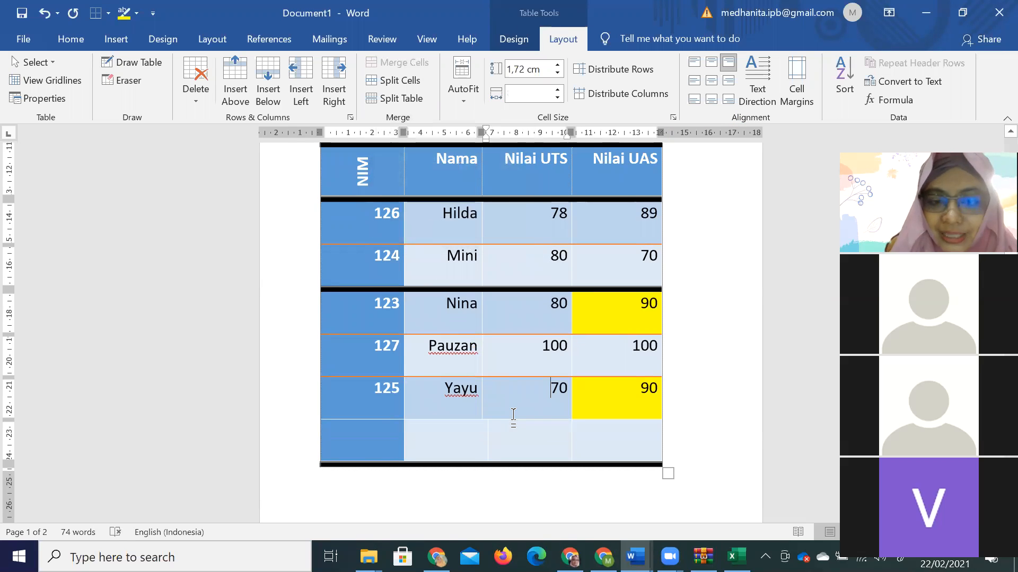
{"action": "left_click_drag", "start_coordinate": [488, 437], "coordinate": [480, 437]}
{"action": "type", "text": "average"}
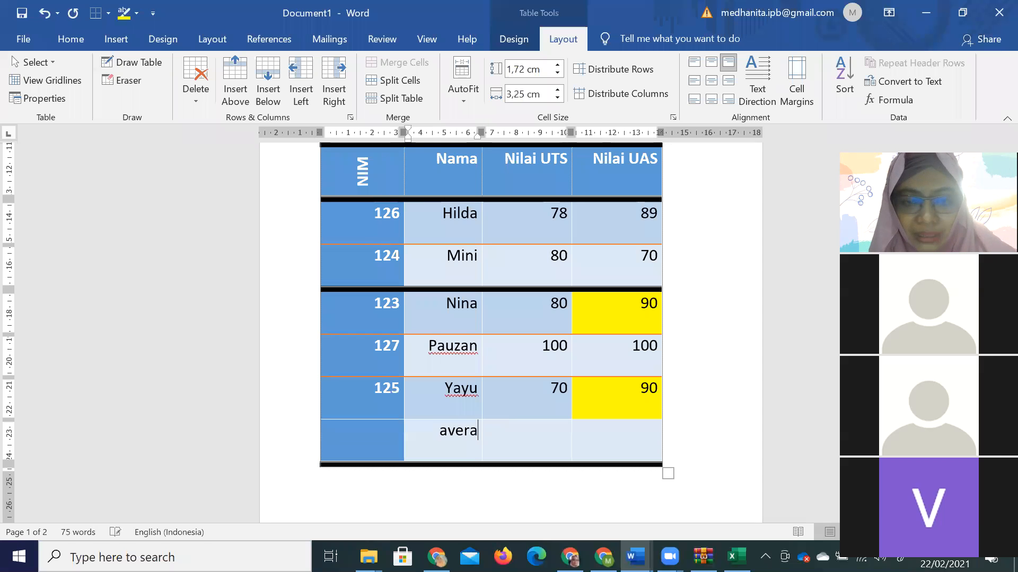
{"action": "key", "text": "Tab"}
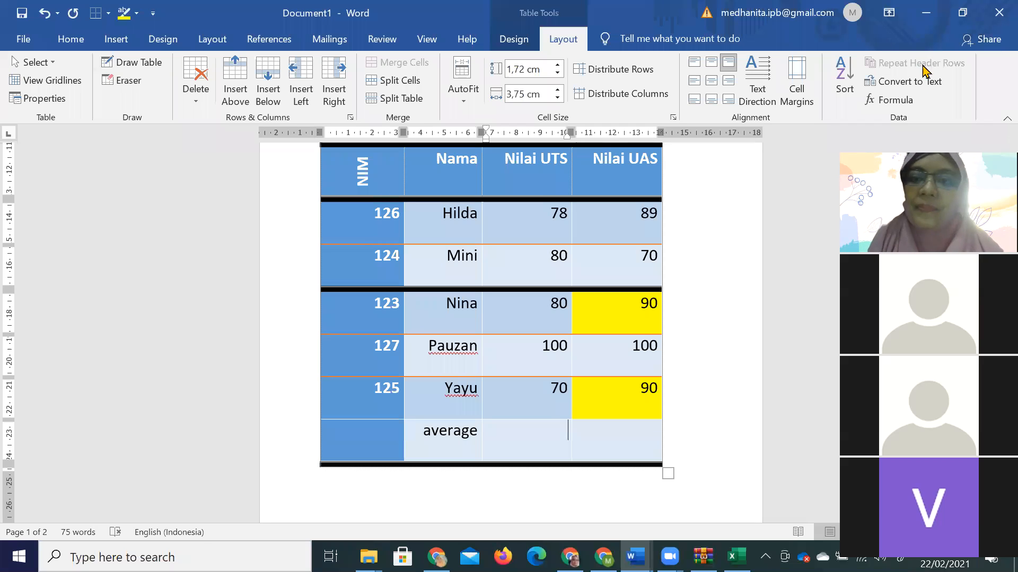
Try an 'avg' formula in the UTS average cell, then delete its syntax-error result.
{"action": "left_click", "coordinate": [908, 108]}
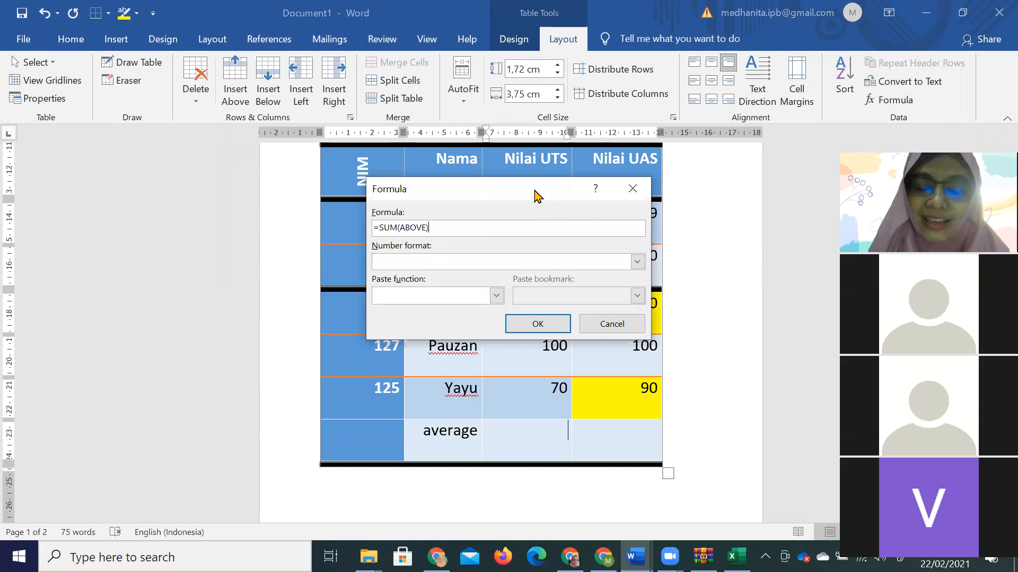
{"action": "left_click_drag", "start_coordinate": [535, 196], "coordinate": [864, 98]}
{"action": "left_click_drag", "start_coordinate": [707, 135], "coordinate": [725, 134]}
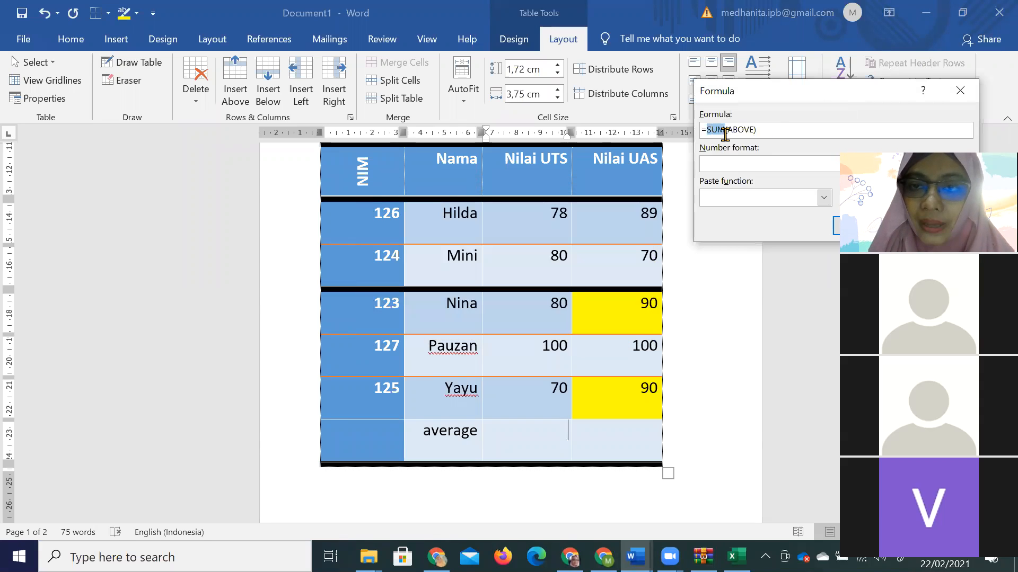
{"action": "key", "text": "BackSpace"}
{"action": "type", "text": "avg"}
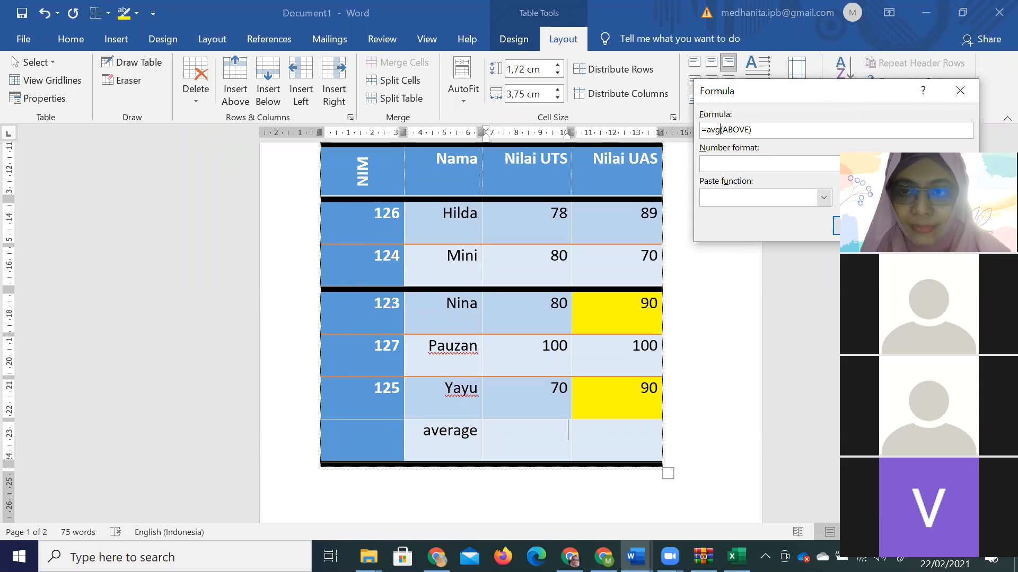
{"action": "left_click_drag", "start_coordinate": [793, 96], "coordinate": [663, 90]}
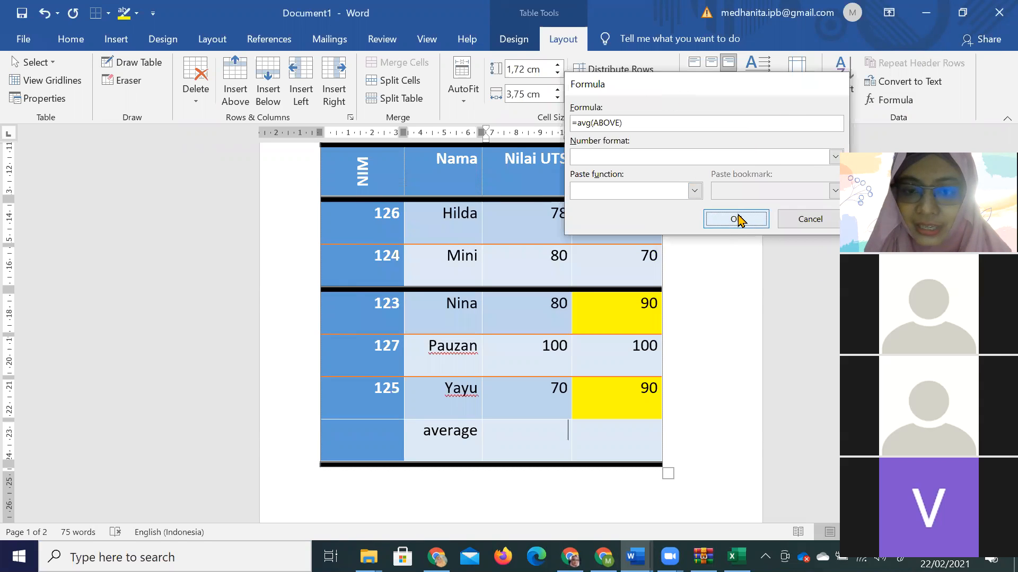
{"action": "left_click", "coordinate": [736, 219]}
{"action": "key", "text": "BackSpace"}
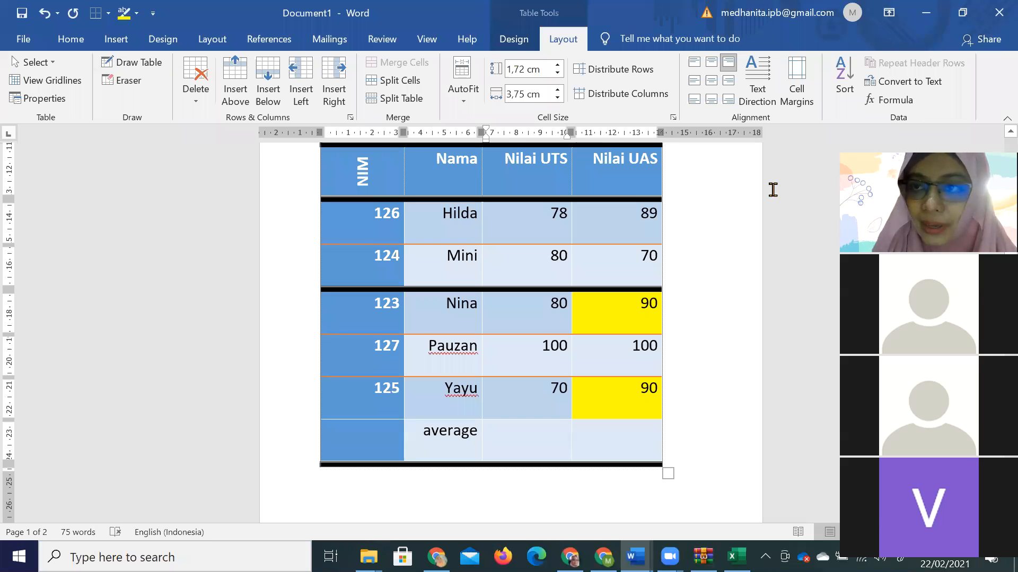
{"action": "left_click", "coordinate": [902, 81]}
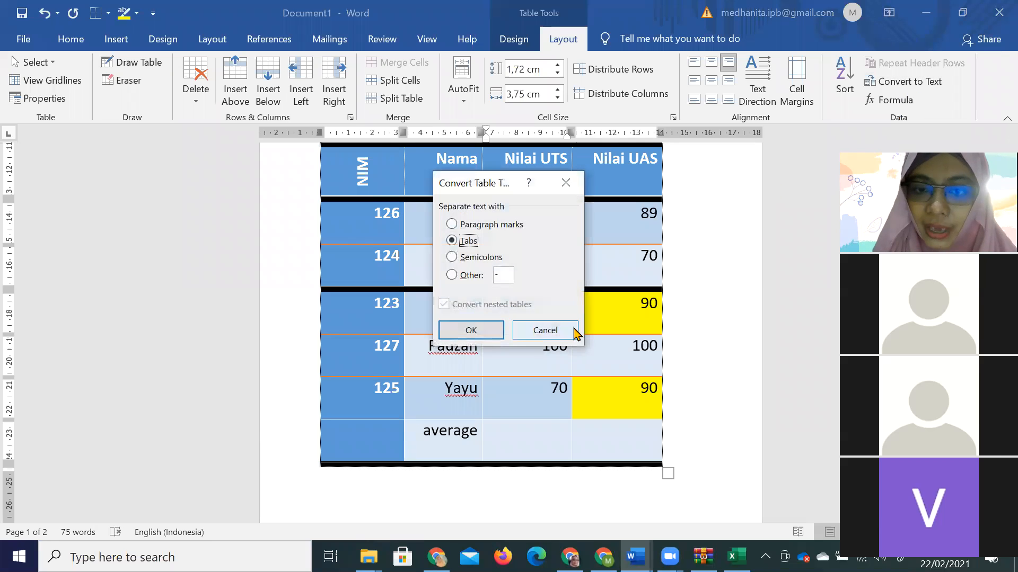
{"action": "left_click", "coordinate": [544, 330]}
Insert =AVERAGE(above) to show 81,6, then change Hilda's UTS score from 78 to 98.
{"action": "left_click", "coordinate": [893, 99]}
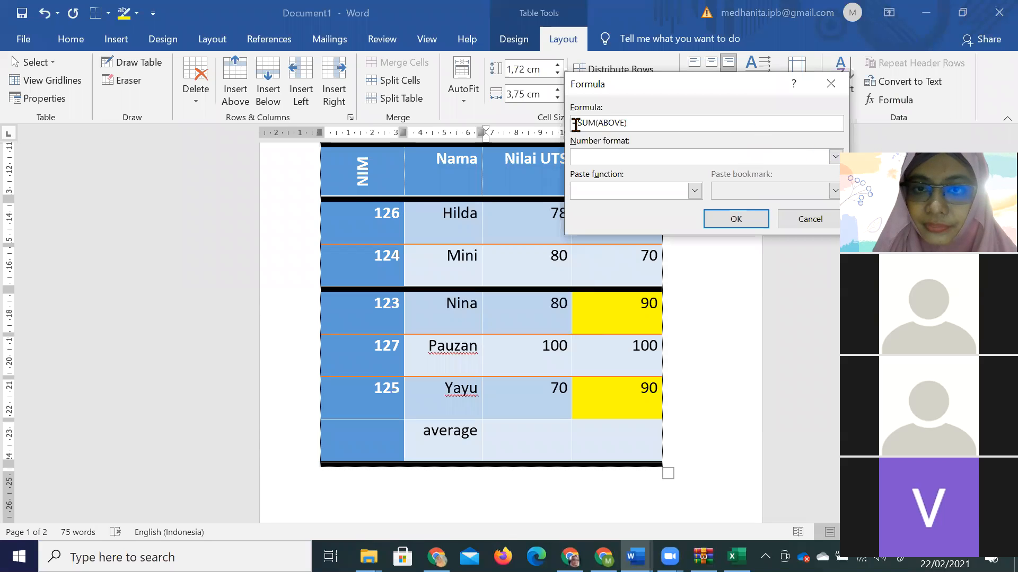
{"action": "left_click_drag", "start_coordinate": [576, 125], "coordinate": [695, 121]}
{"action": "key", "text": "BackSpace"}
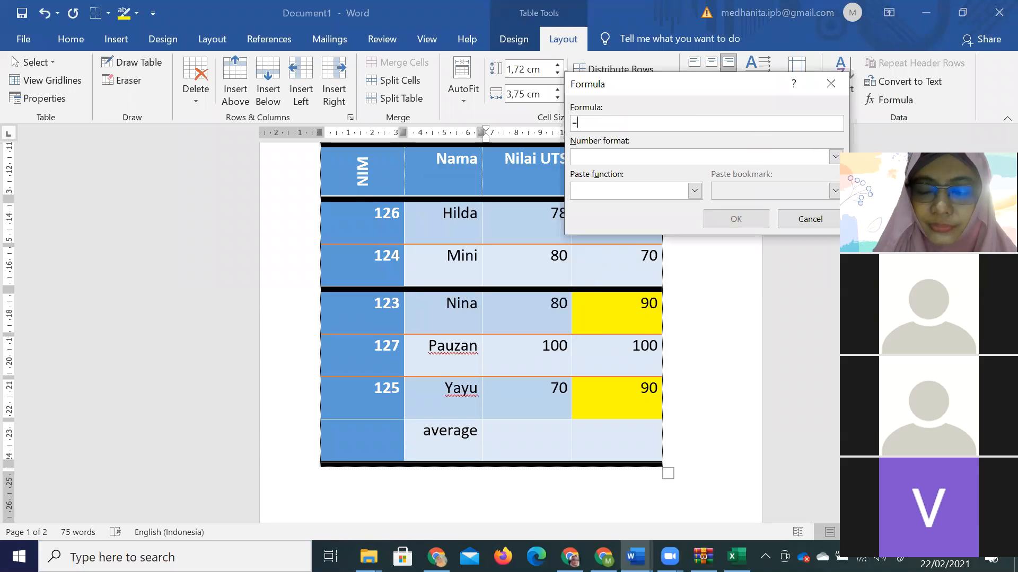
{"action": "left_click", "coordinate": [694, 191]}
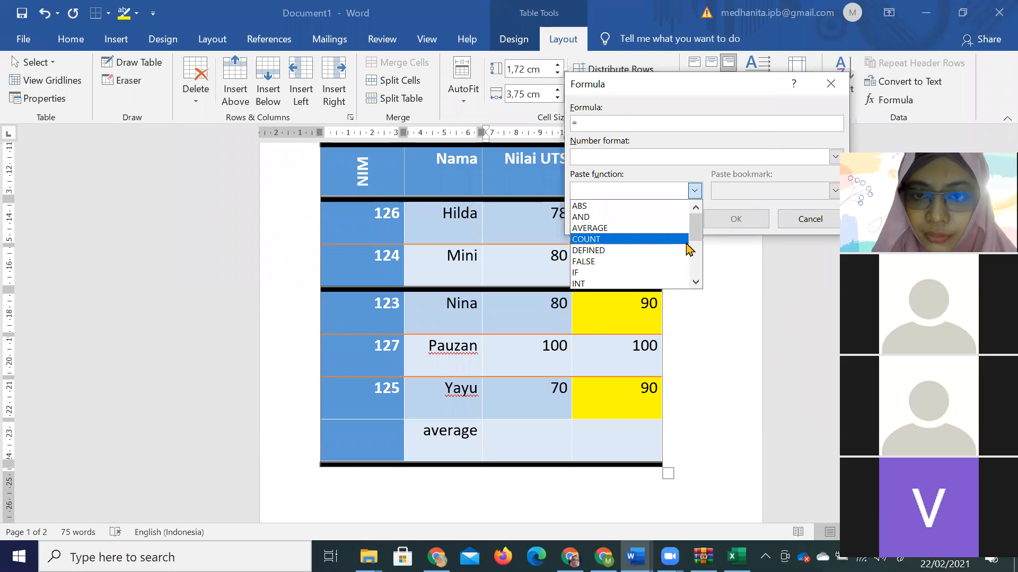
{"action": "left_click", "coordinate": [677, 228]}
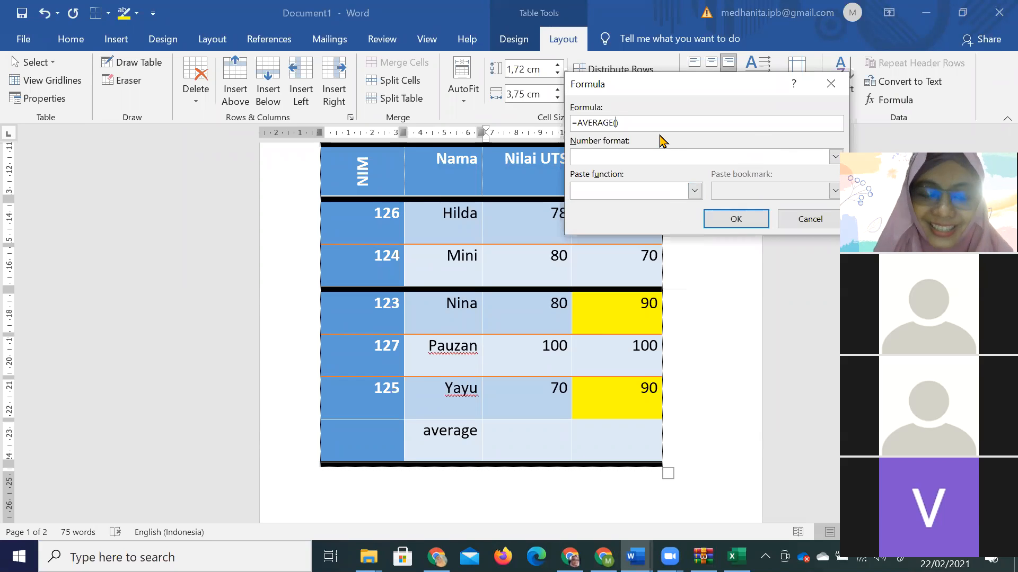
{"action": "type", "text": "above"}
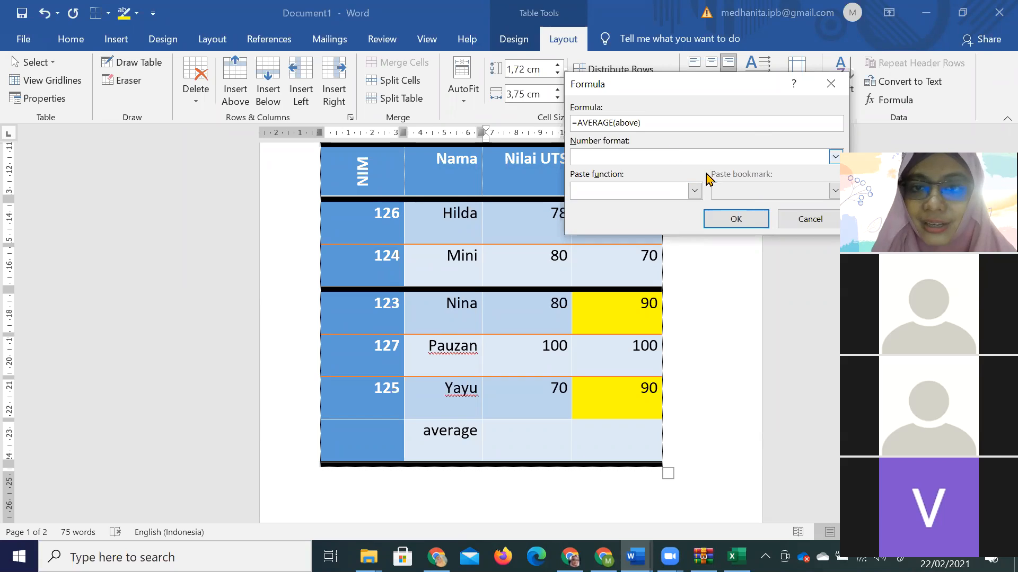
{"action": "left_click", "coordinate": [736, 219]}
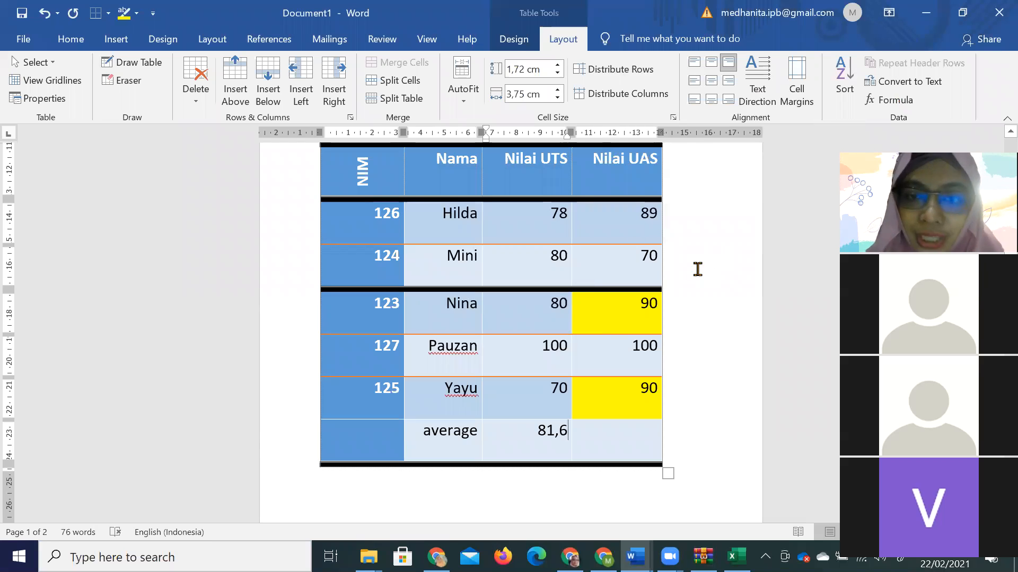
{"action": "left_click_drag", "start_coordinate": [550, 221], "coordinate": [572, 223]}
{"action": "type", "text": "9"}
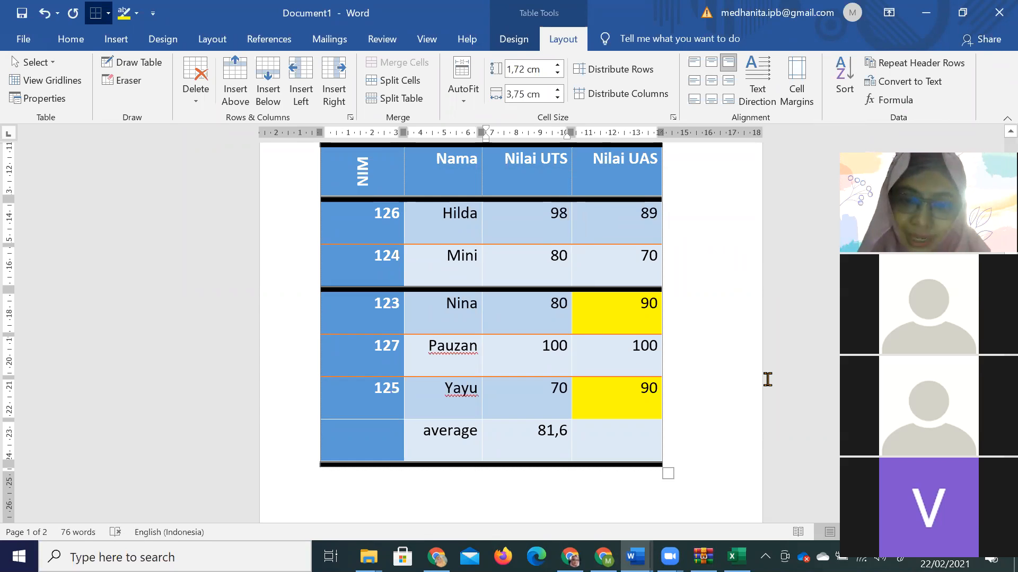
Update the Nilai UTS average field so it changes from 81,6 to 85,6.
{"action": "key", "text": "Down"}
{"action": "key", "text": "Down"}
{"action": "key", "text": "Down"}
{"action": "key", "text": "Down"}
{"action": "key", "text": "Down"}
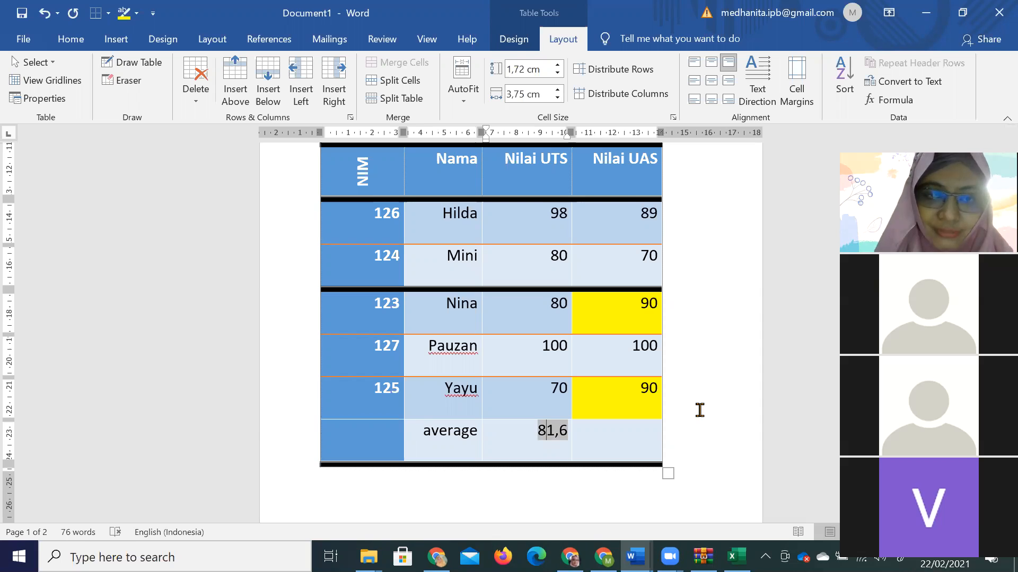
{"action": "right_click", "coordinate": [552, 438]}
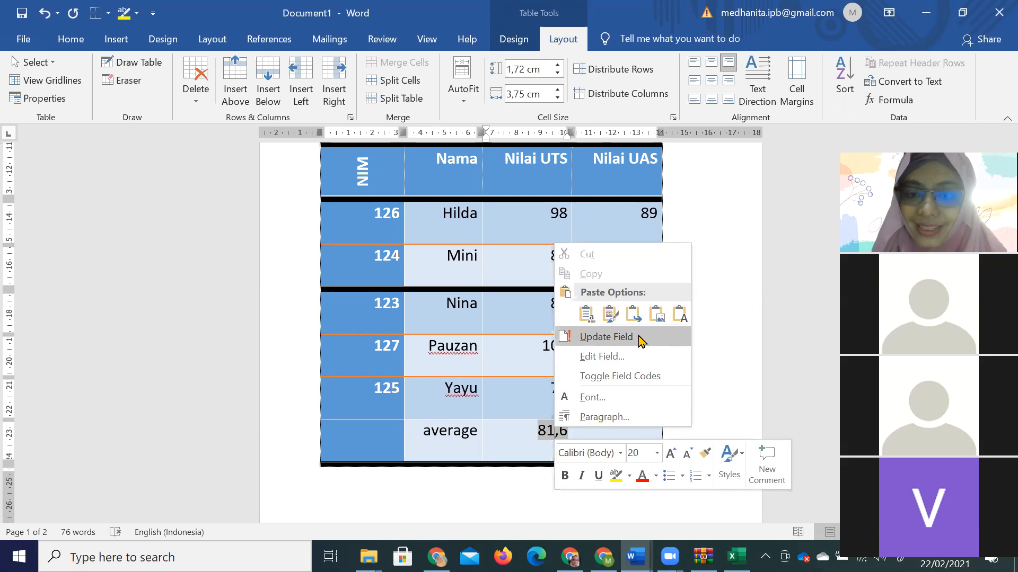
{"action": "left_click", "coordinate": [606, 337]}
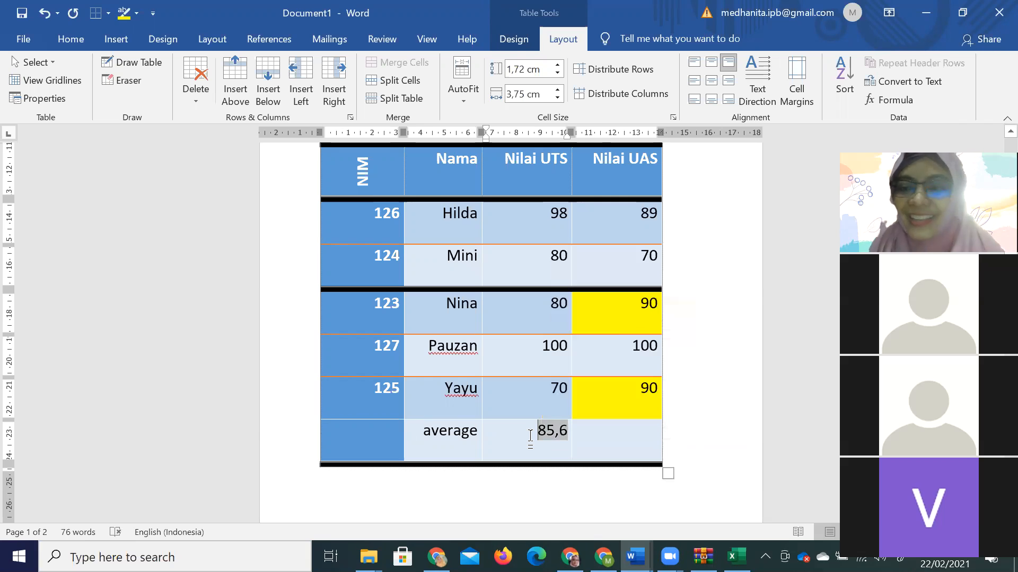
{"action": "left_click", "coordinate": [619, 433]}
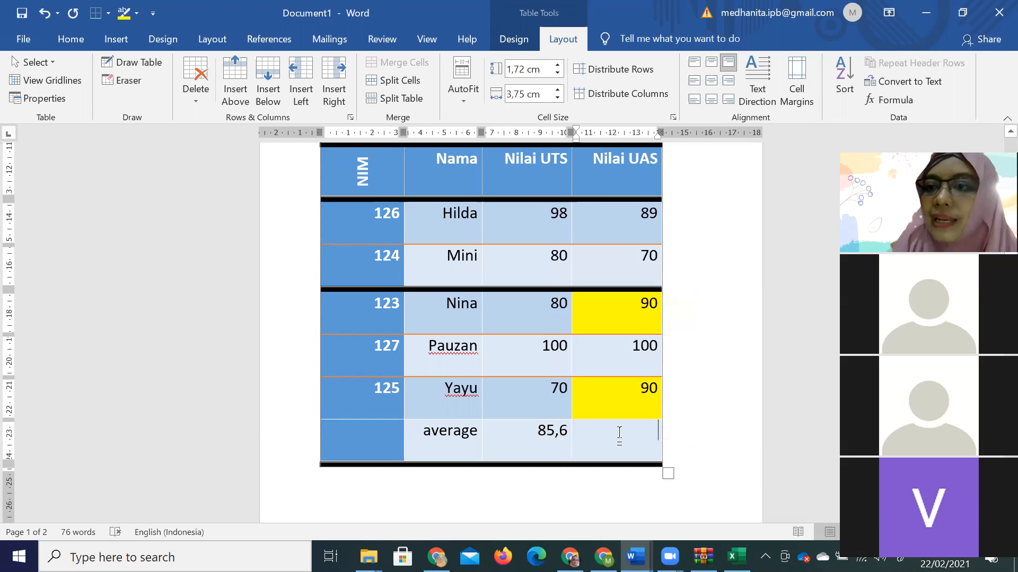
Replace SUM(ABOVE) with the formula =D2+D3, putting 159 in the UAS average cell.
{"action": "left_click", "coordinate": [901, 100]}
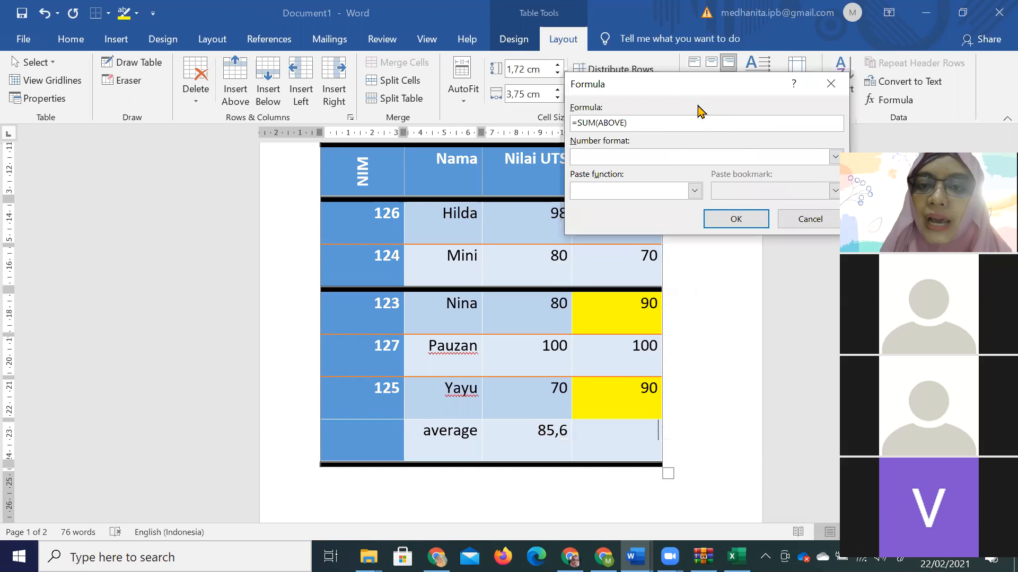
{"action": "left_click_drag", "start_coordinate": [692, 90], "coordinate": [798, 95]}
{"action": "left_click_drag", "start_coordinate": [683, 129], "coordinate": [766, 129]}
{"action": "key", "text": "BackSpace"}
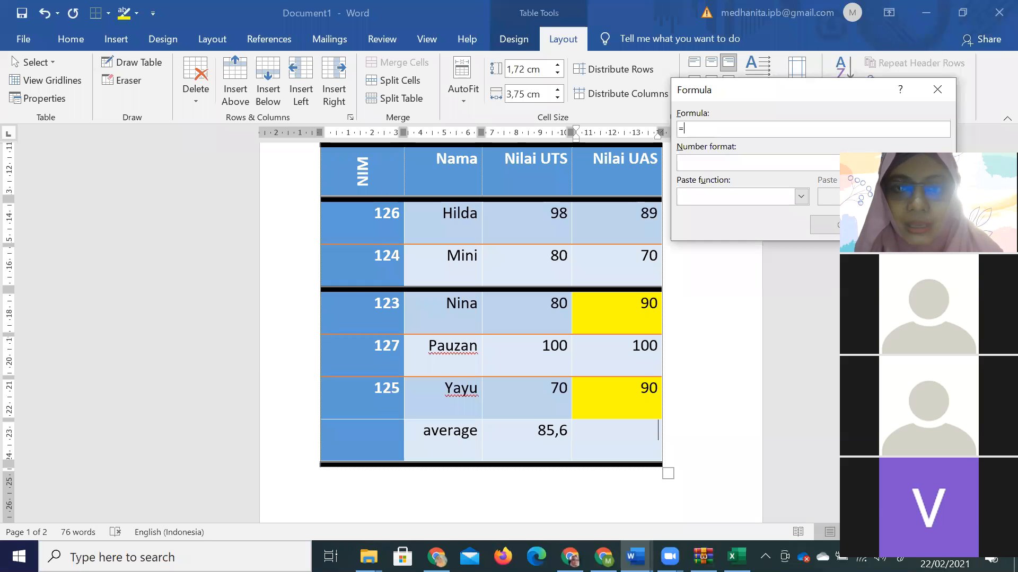
{"action": "type", "text": "D"}
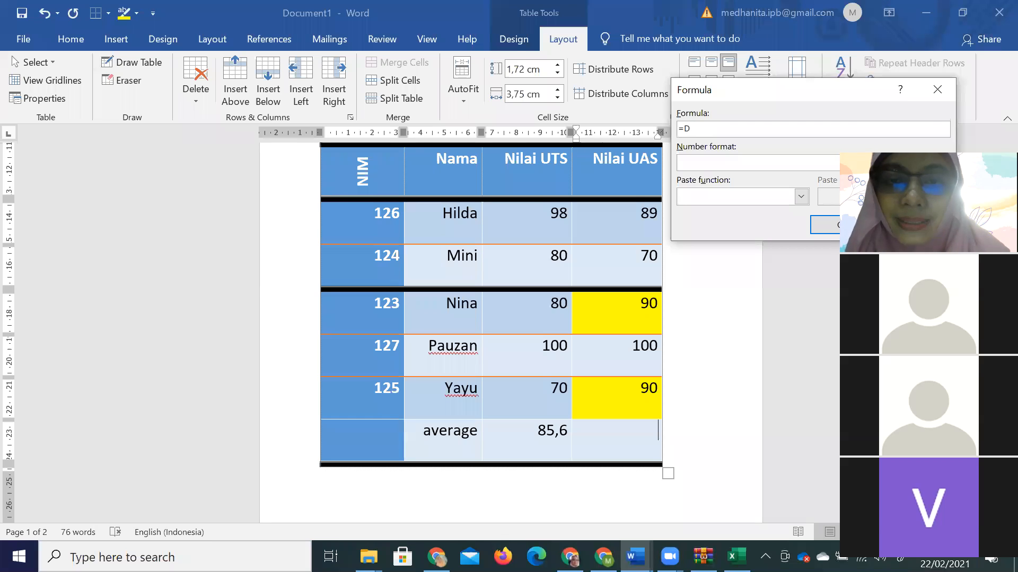
{"action": "type", "text": "2+"}
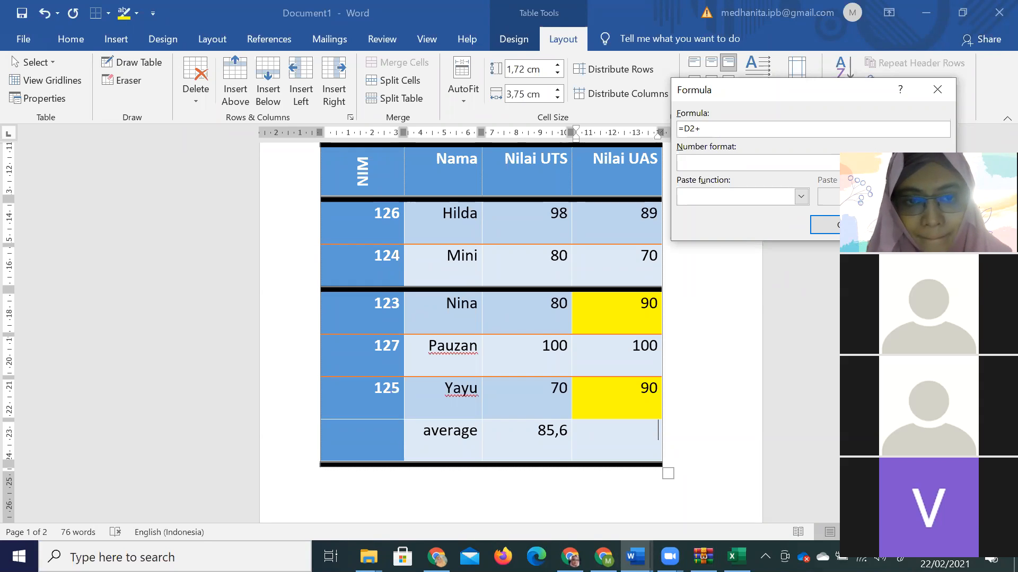
{"action": "type", "text": "D3"}
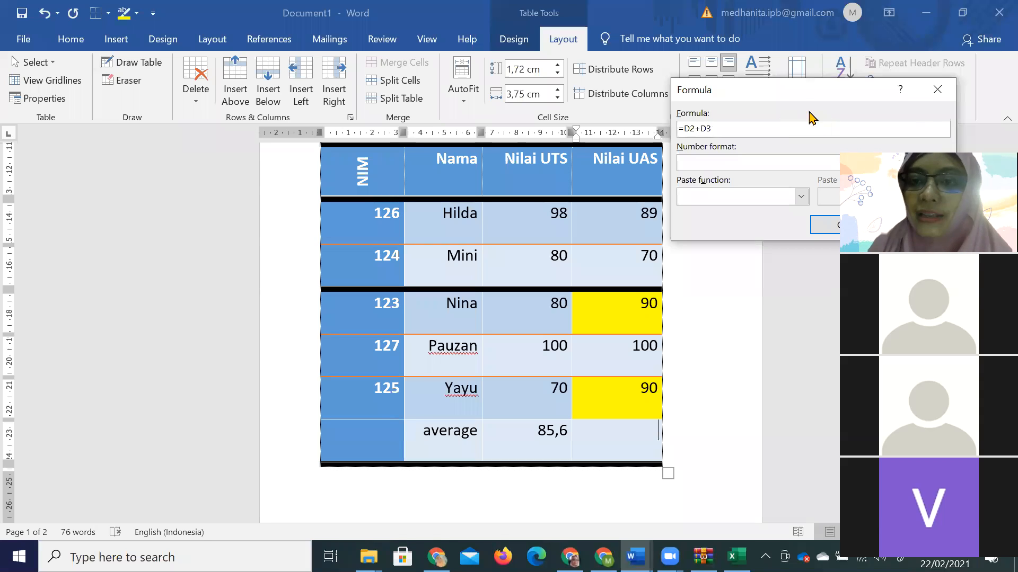
{"action": "left_click_drag", "start_coordinate": [784, 91], "coordinate": [726, 72]}
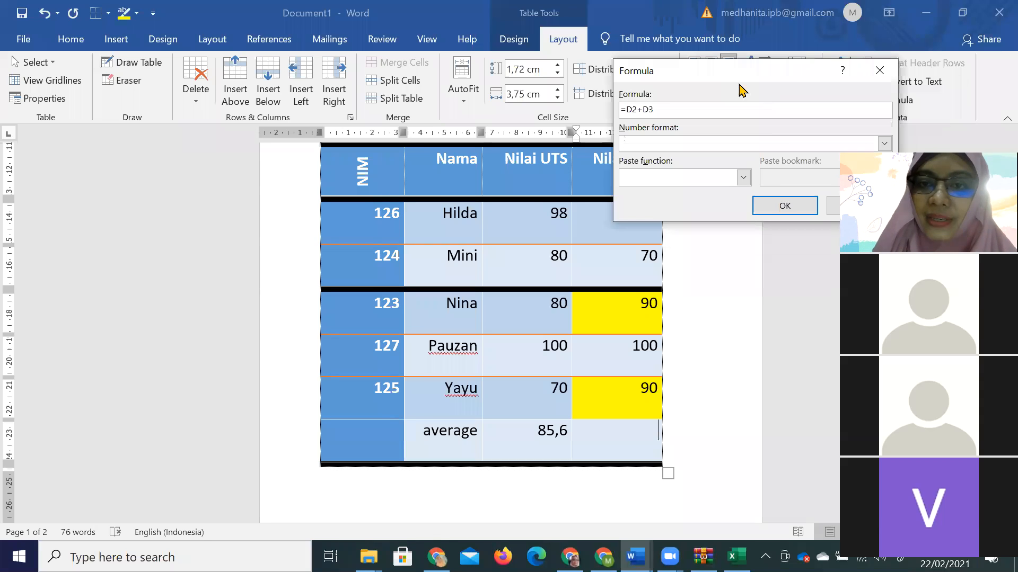
{"action": "left_click", "coordinate": [781, 205]}
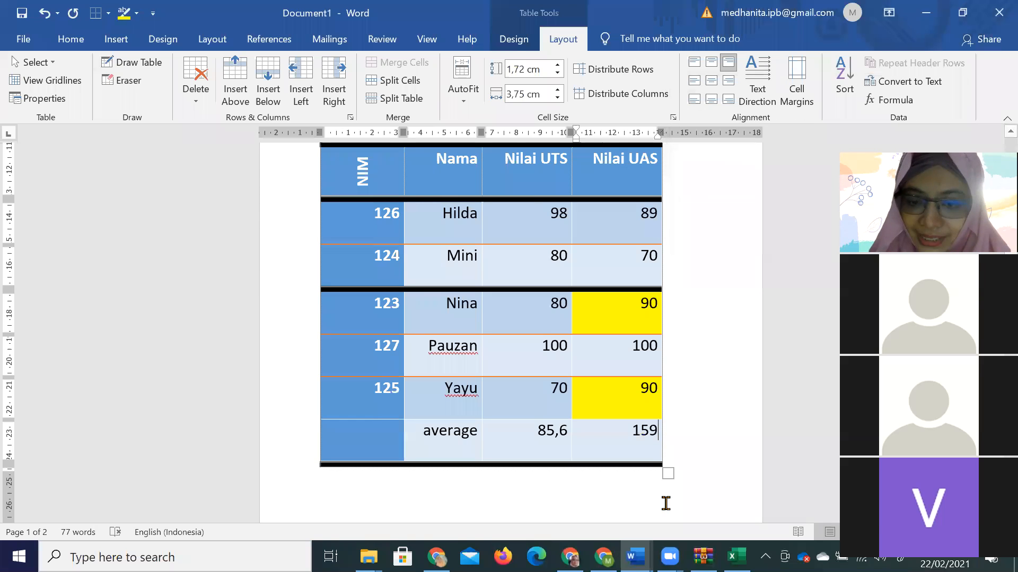
{"action": "left_click", "coordinate": [636, 557]}
Switch to the modul aplikom module and move down to the Populasi table on page 54.
{"action": "left_click", "coordinate": [636, 490]}
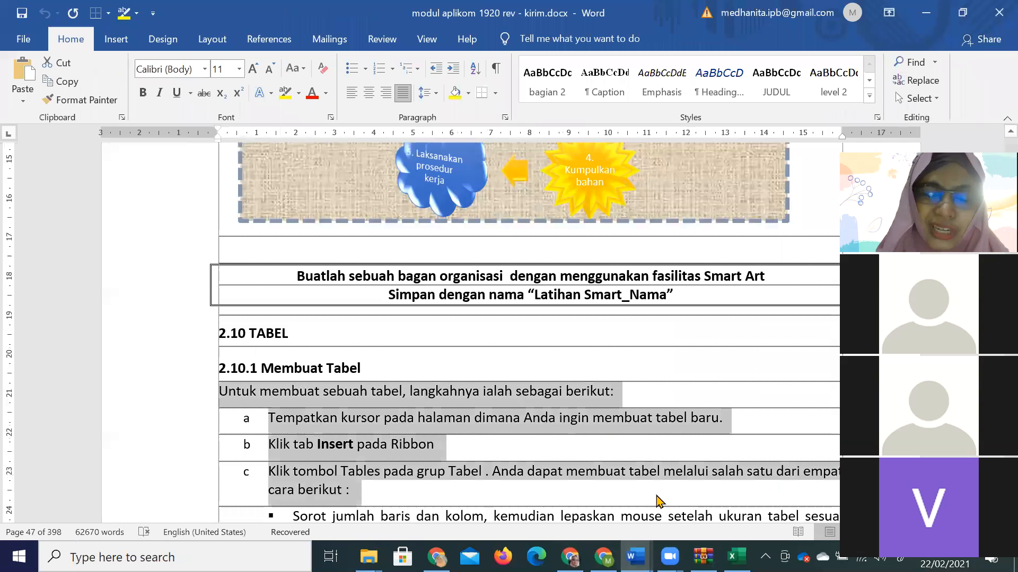
{"action": "scroll", "coordinate": [586, 416], "scroll_direction": "down", "scroll_amount": 6}
{"action": "scroll", "coordinate": [587, 408], "scroll_direction": "down", "scroll_amount": 20}
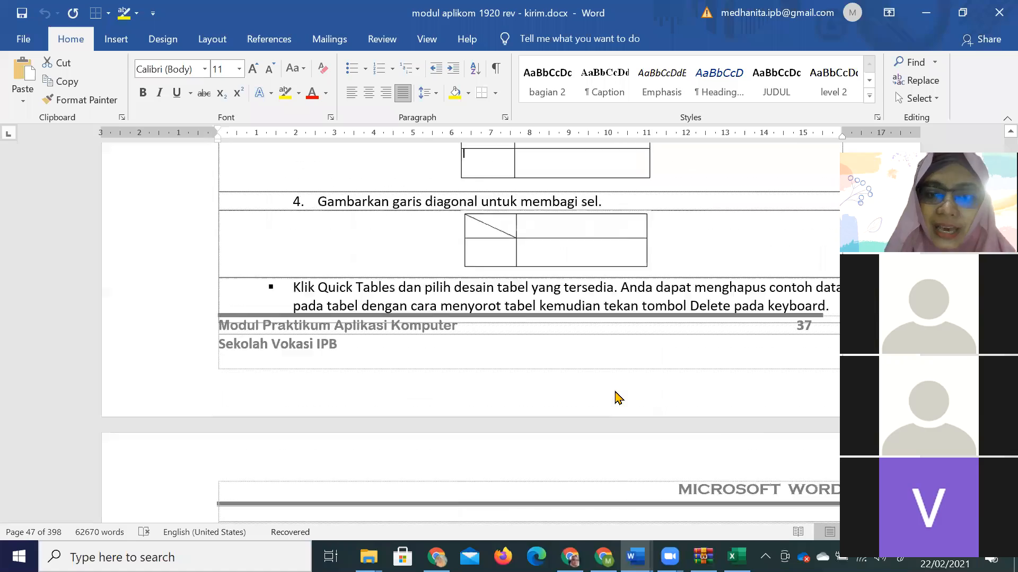
{"action": "scroll", "coordinate": [630, 380], "scroll_direction": "down", "scroll_amount": 20}
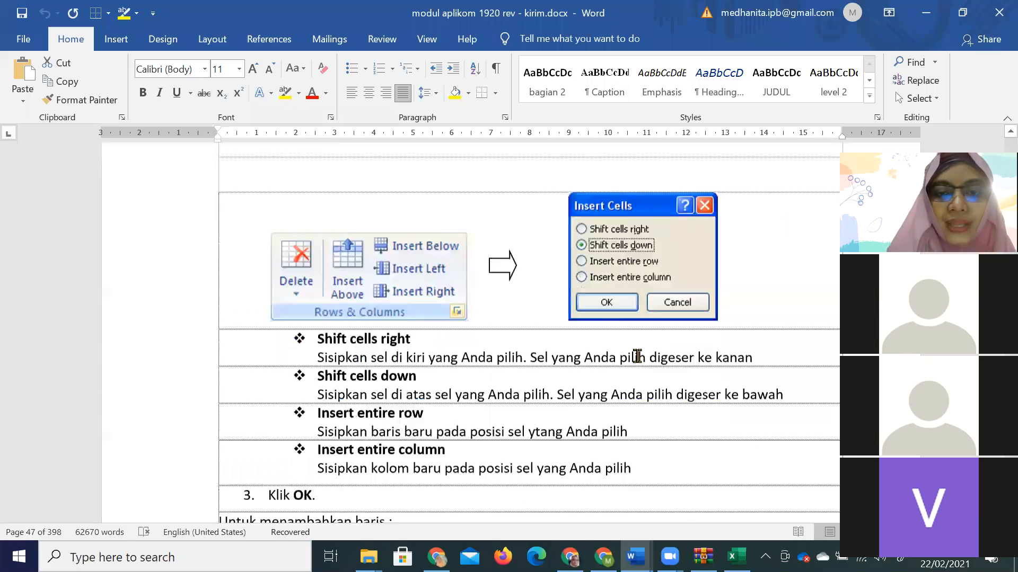
{"action": "scroll", "coordinate": [640, 360], "scroll_direction": "down", "scroll_amount": 20}
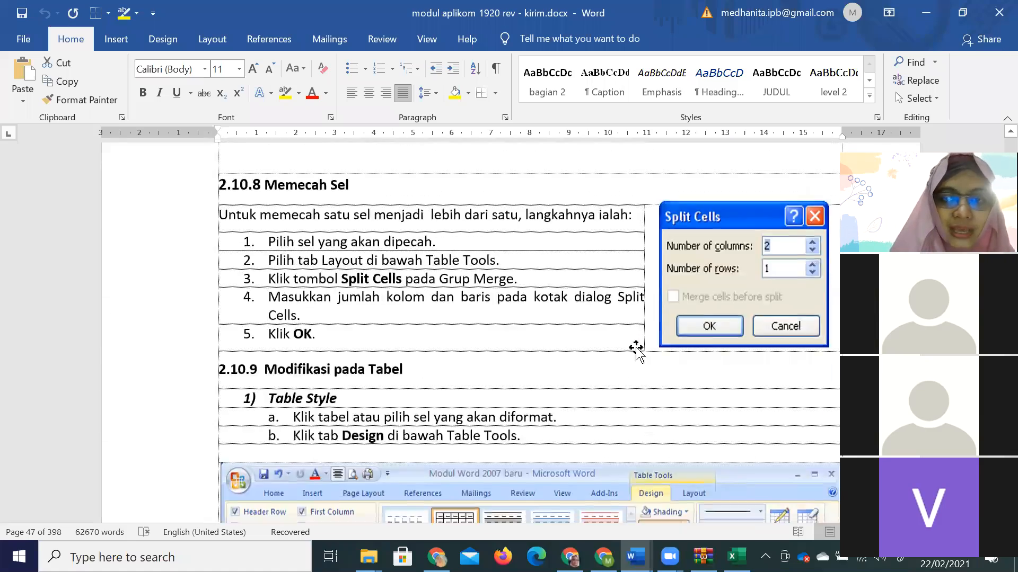
{"action": "scroll", "coordinate": [710, 344], "scroll_direction": "down", "scroll_amount": 10}
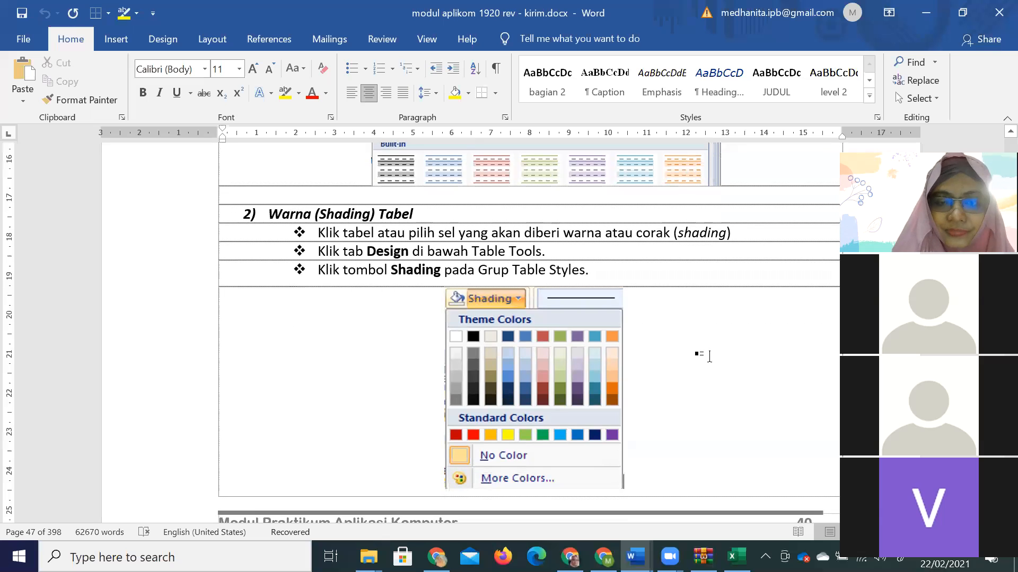
{"action": "key", "text": "Page_Down"}
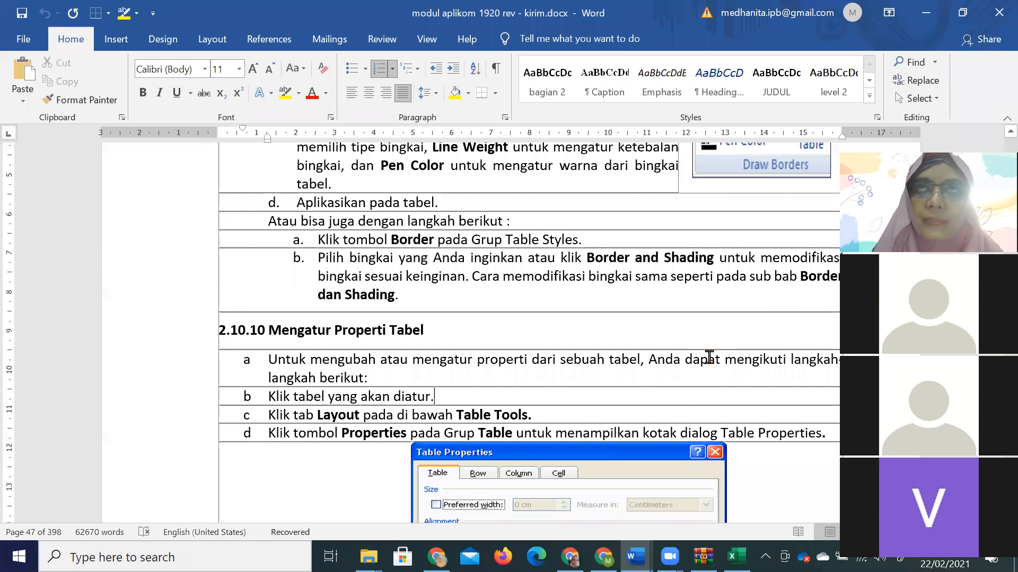
{"action": "key", "text": "Page_Down"}
{"action": "key", "text": "Page_Down"}
{"action": "key", "text": "Page_Down"}
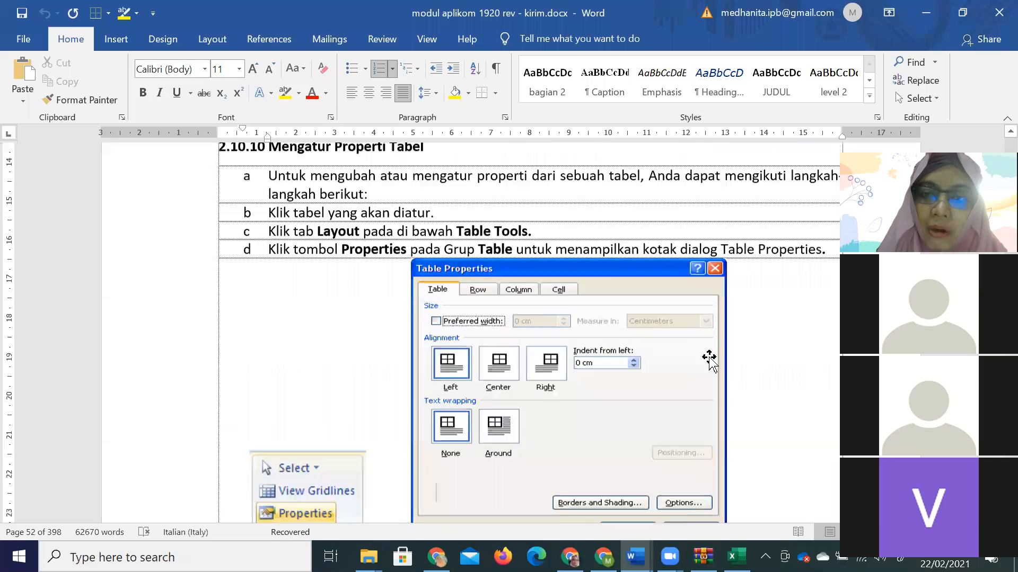
{"action": "key", "text": "Page_Down"}
{"action": "key", "text": "Page_Down"}
{"action": "key", "text": "Page_Down"}
{"action": "key", "text": "Page_Down"}
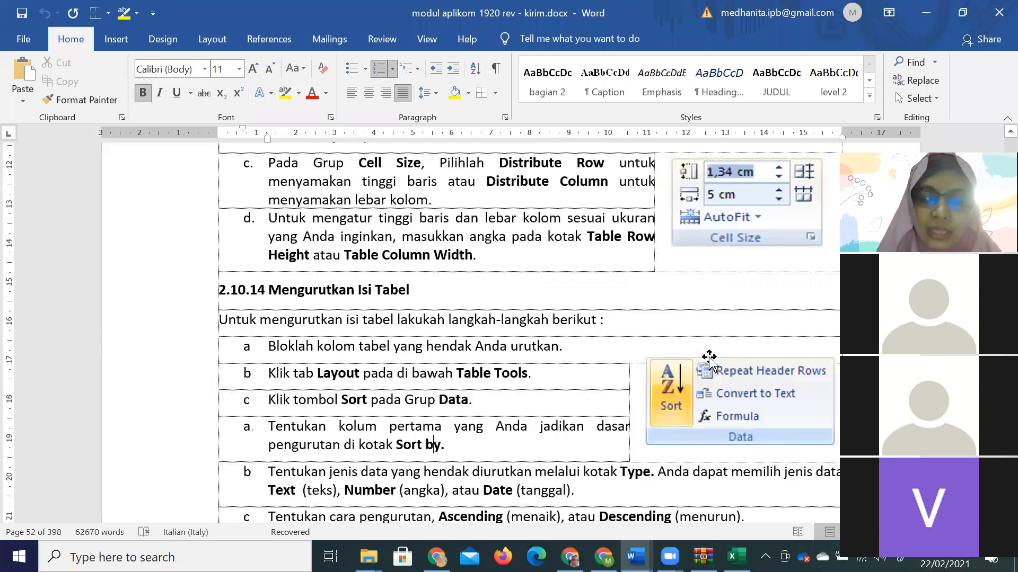
{"action": "key", "text": "Page_Down"}
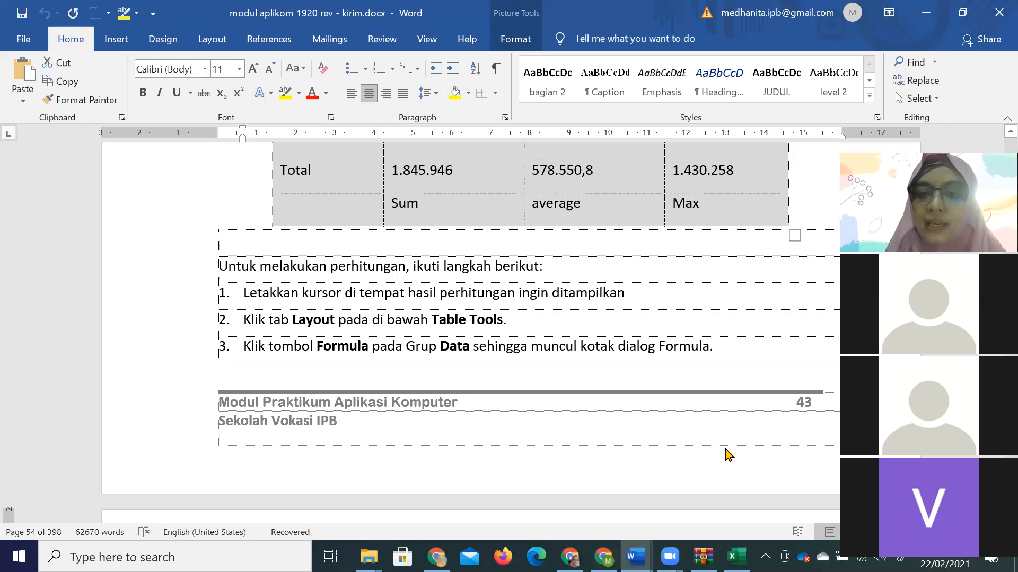
{"action": "scroll", "coordinate": [727, 455], "scroll_direction": "up", "scroll_amount": 5}
{"action": "scroll", "coordinate": [734, 466], "scroll_direction": "up", "scroll_amount": 1}
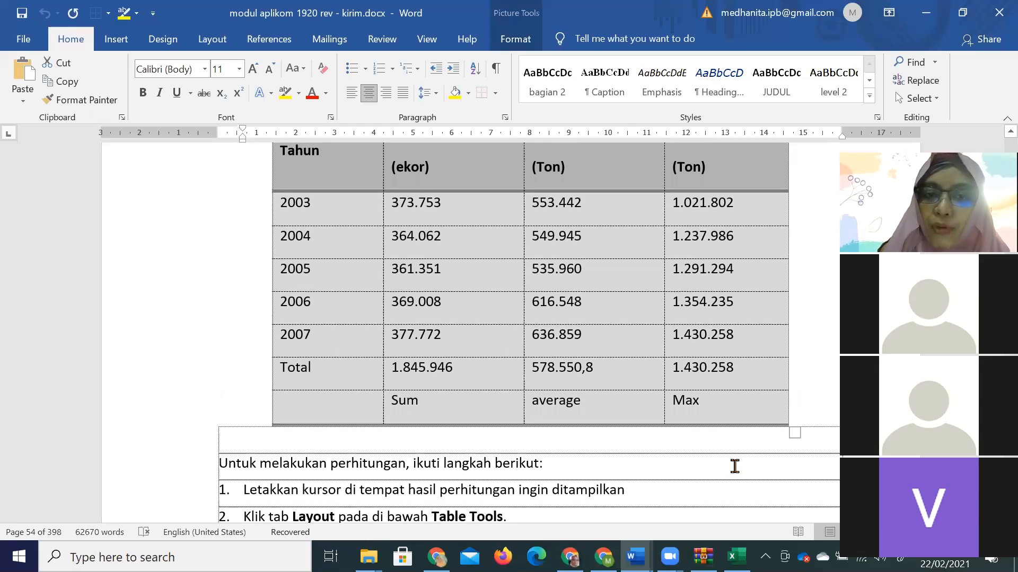
{"action": "scroll", "coordinate": [734, 466], "scroll_direction": "up", "scroll_amount": 2}
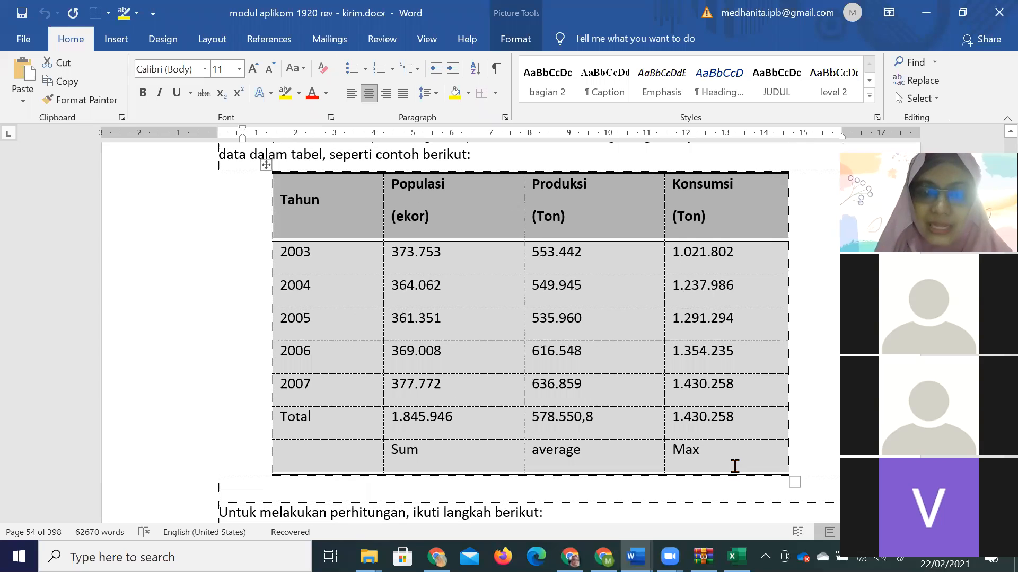
Select the Populasi values for 2003 to 2007 in the example table.
{"action": "left_click", "coordinate": [444, 255]}
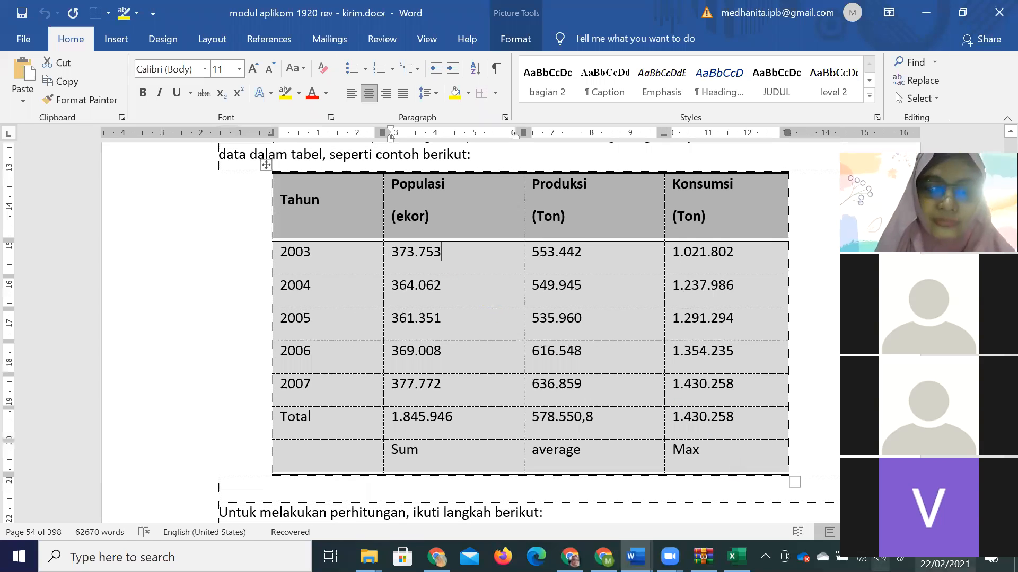
{"action": "left_click_drag", "start_coordinate": [416, 256], "coordinate": [445, 386]}
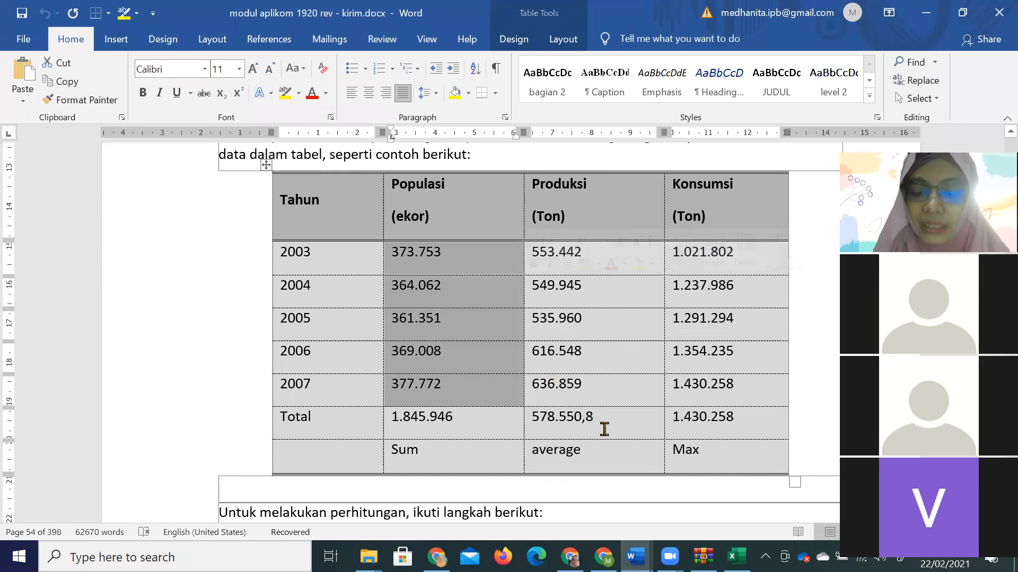
{"action": "left_click", "coordinate": [670, 556]}
Back in Document1, change Hilda's Nilai UTS score from 98 to 98000.
{"action": "mouse_move", "coordinate": [636, 556]}
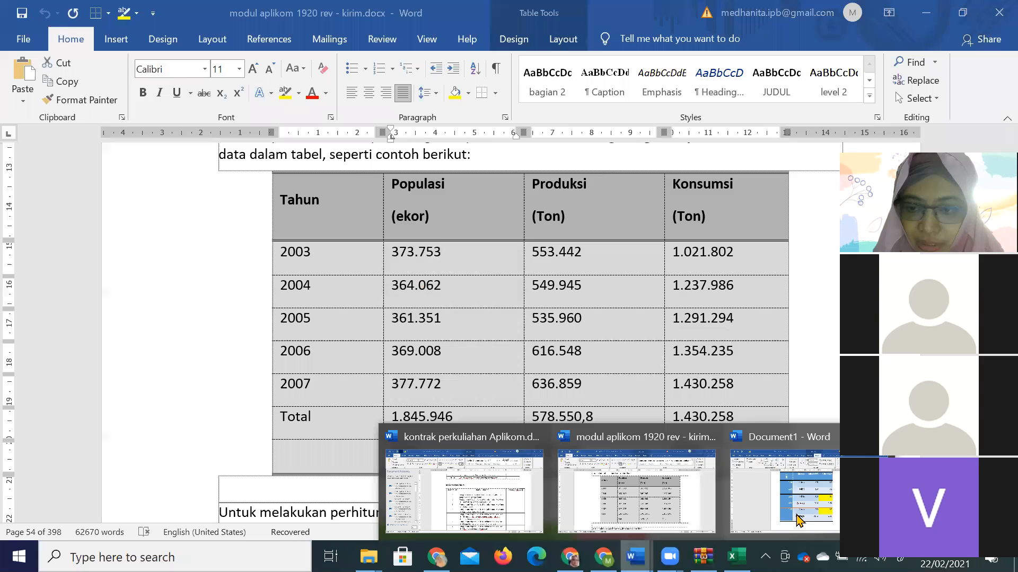
{"action": "left_click", "coordinate": [797, 509]}
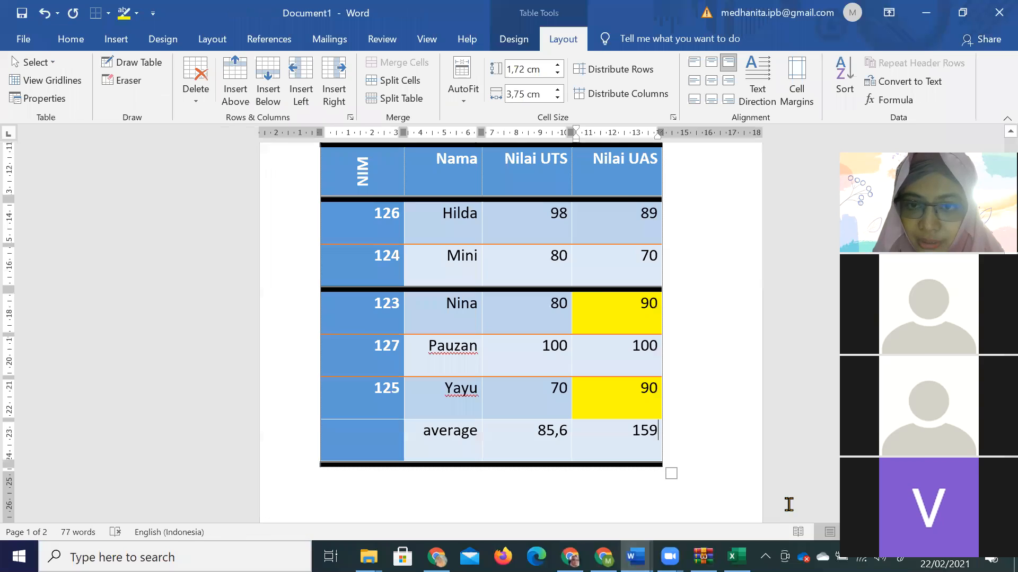
{"action": "left_click", "coordinate": [565, 216]}
{"action": "type", "text": "000"}
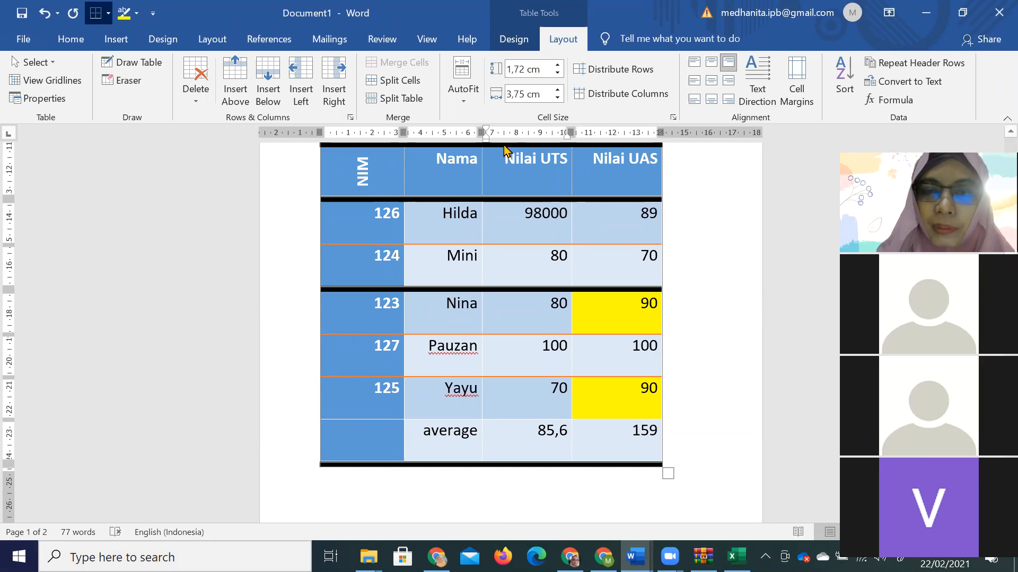
{"action": "left_click", "coordinate": [543, 212]}
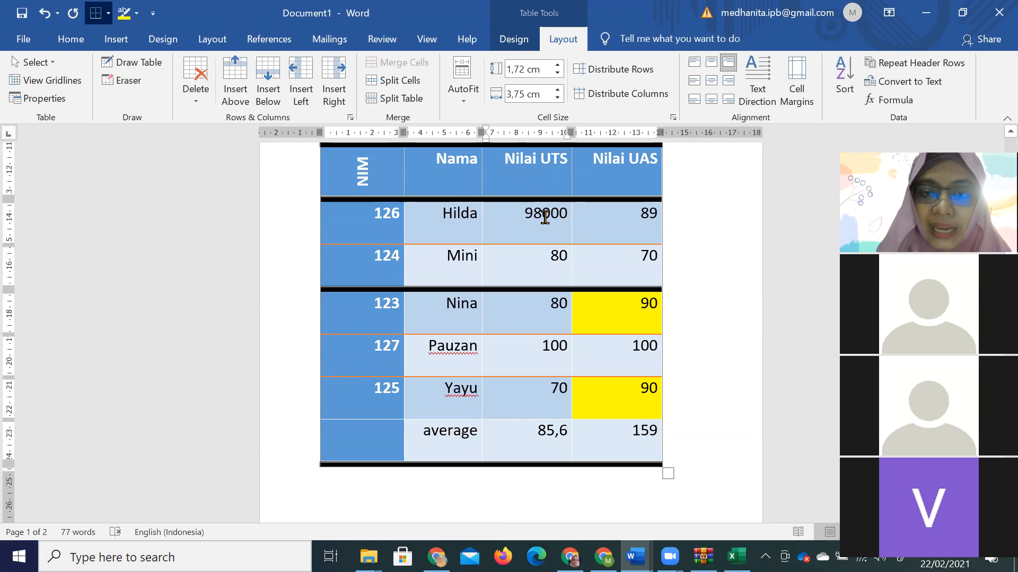
{"action": "type", "text": "."}
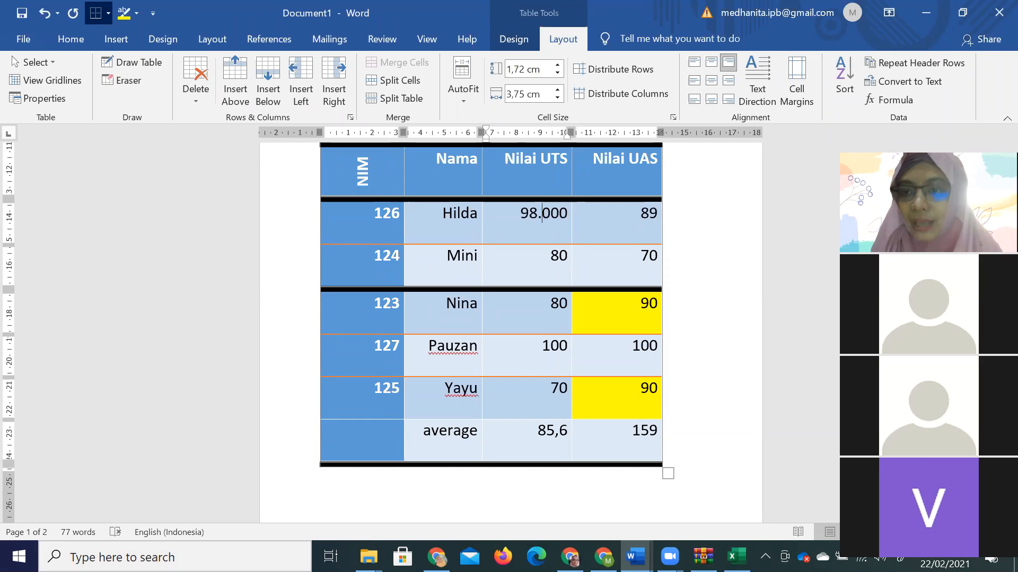
{"action": "key", "text": "BackSpace"}
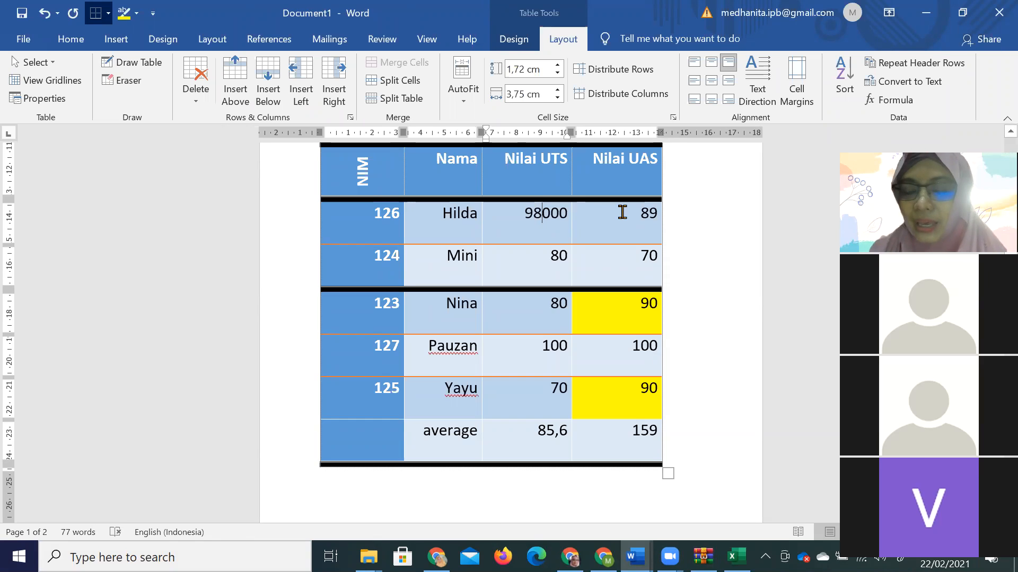
{"action": "left_click", "coordinate": [901, 105]}
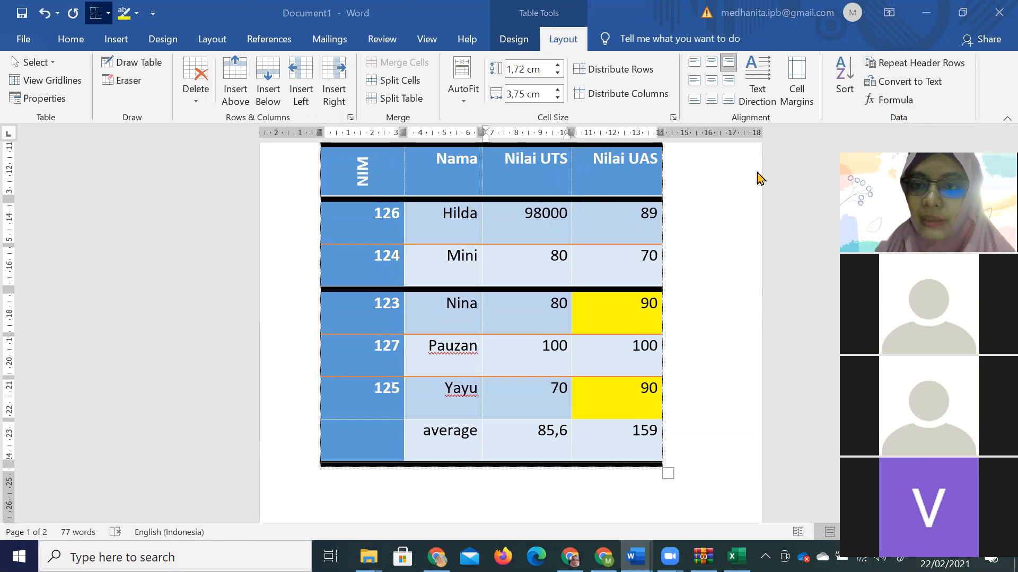
Apply the Rp currency number format to the score field and delete the leftover 98.
{"action": "left_click", "coordinate": [884, 144]}
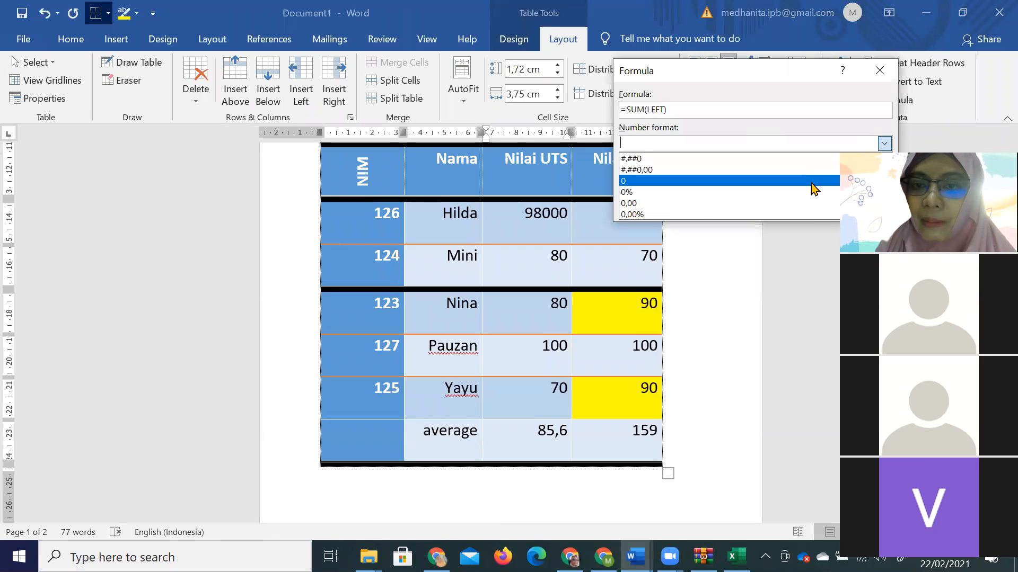
{"action": "scroll", "coordinate": [799, 200], "scroll_direction": "down", "scroll_amount": 1}
{"action": "left_click", "coordinate": [790, 214]}
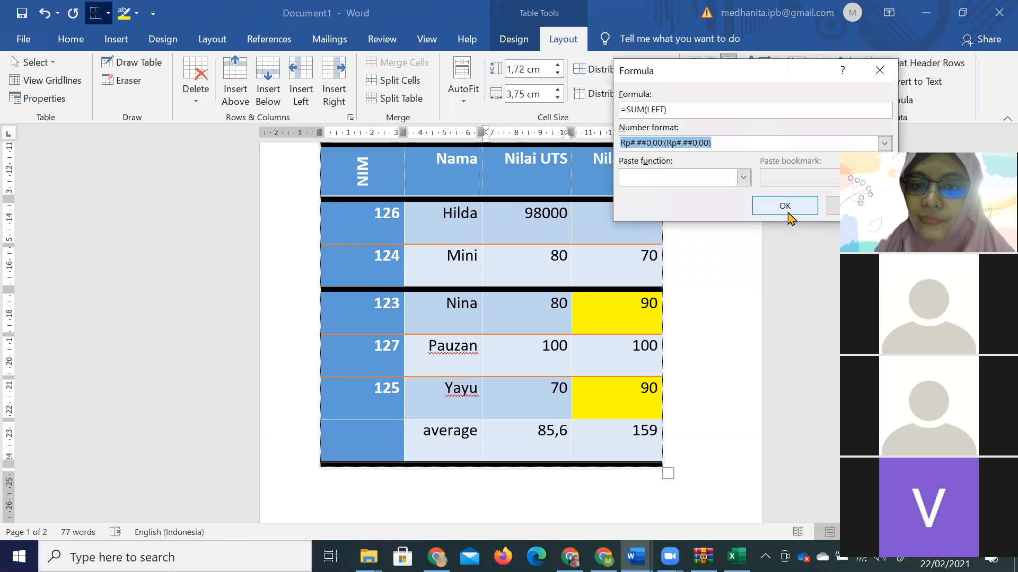
{"action": "left_click", "coordinate": [786, 211]}
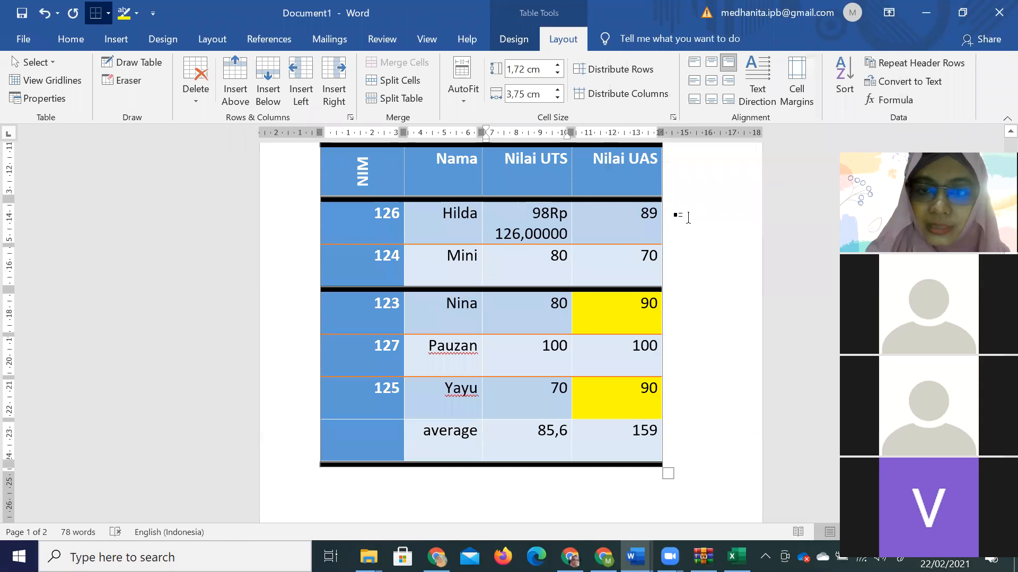
{"action": "key", "text": "Delete"}
{"action": "key", "text": "Delete"}
{"action": "key", "text": "Delete"}
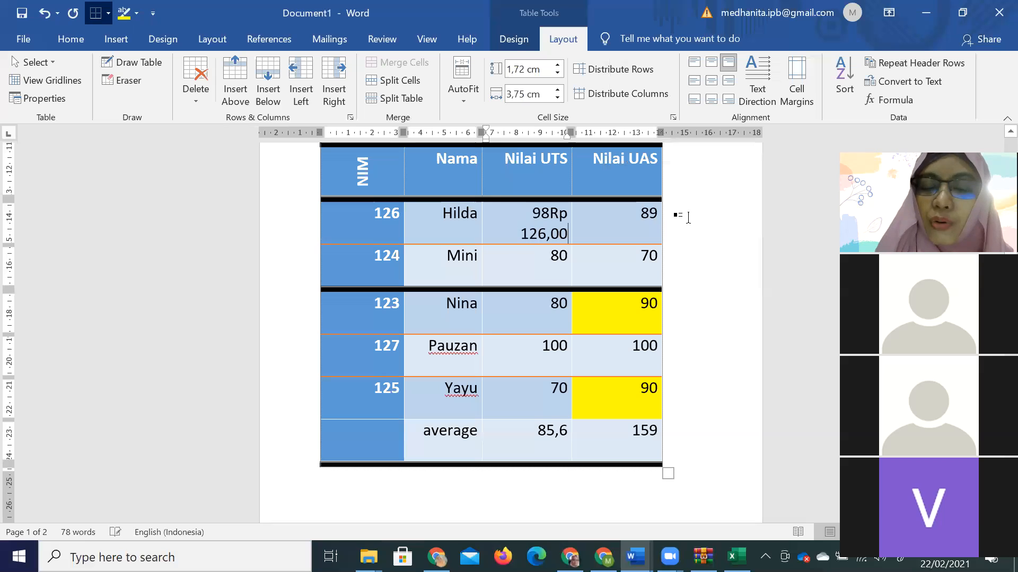
{"action": "left_click", "coordinate": [548, 214]}
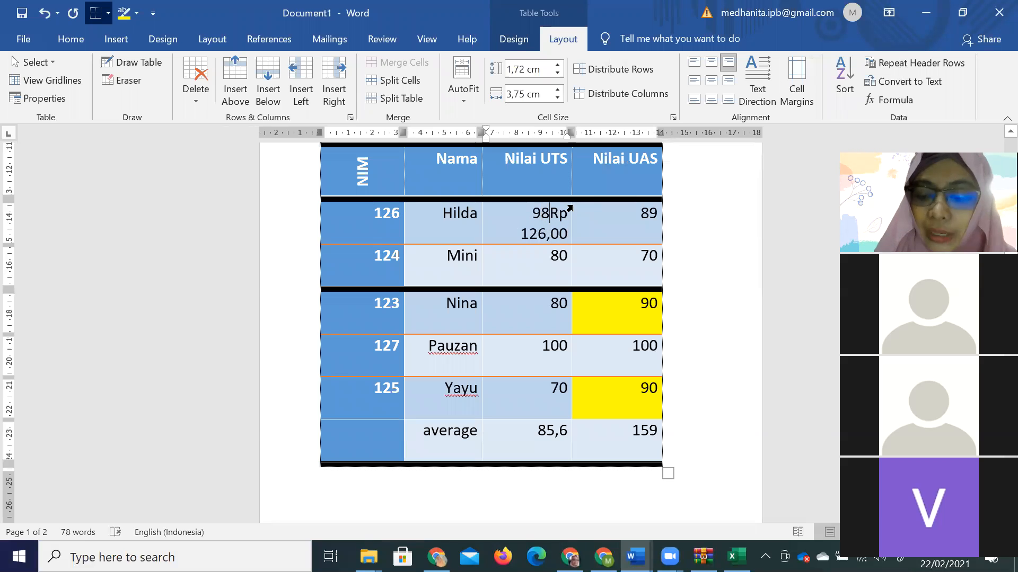
{"action": "key", "text": "BackSpace"}
{"action": "key", "text": "BackSpace"}
Type a comma on page 2's empty line, start a new line, then return to Excel's Book1.
{"action": "scroll", "coordinate": [529, 393], "scroll_direction": "down", "scroll_amount": 3}
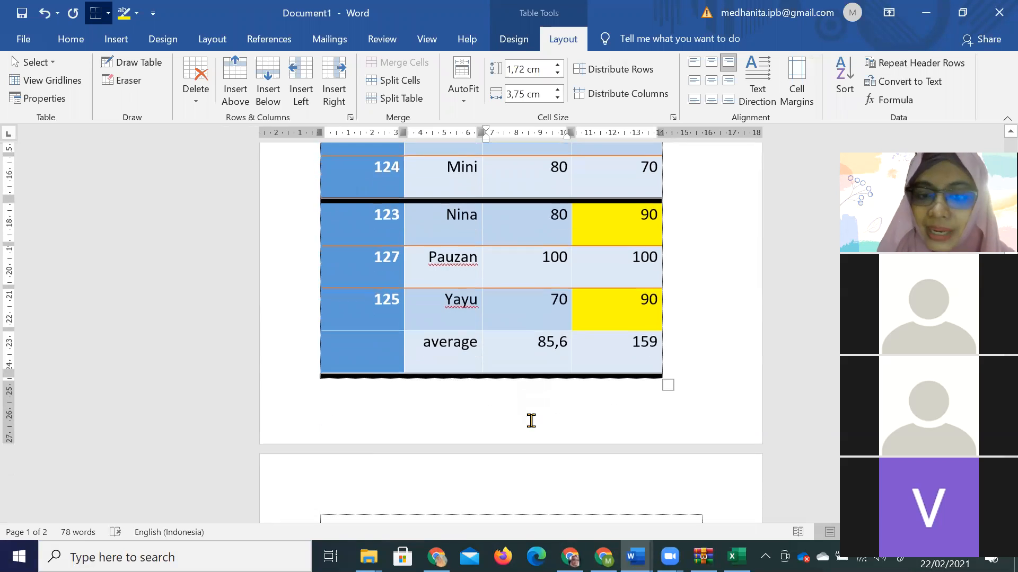
{"action": "scroll", "coordinate": [591, 459], "scroll_direction": "down", "scroll_amount": 7}
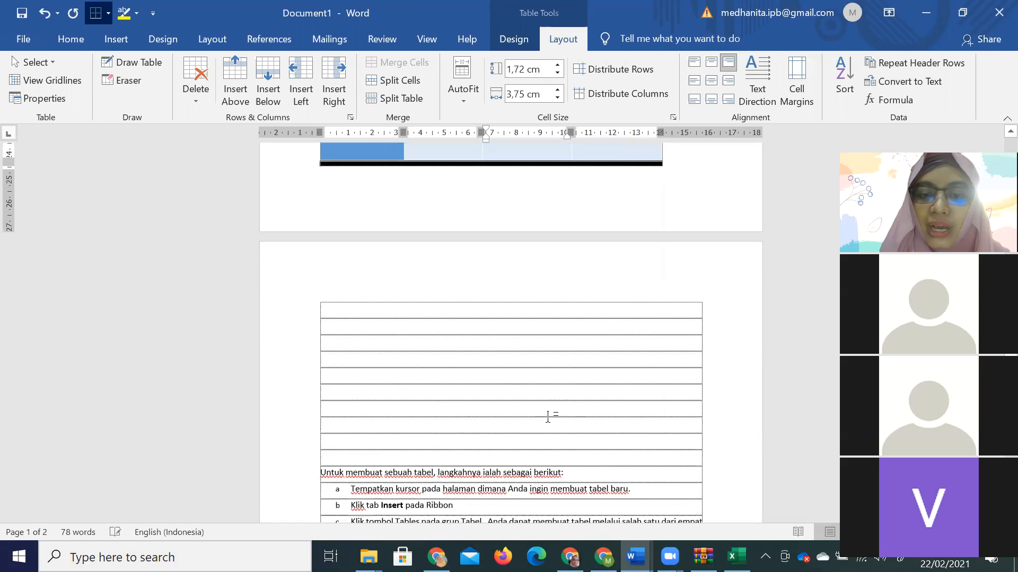
{"action": "left_click", "coordinate": [549, 414]}
{"action": "type", "text": ","}
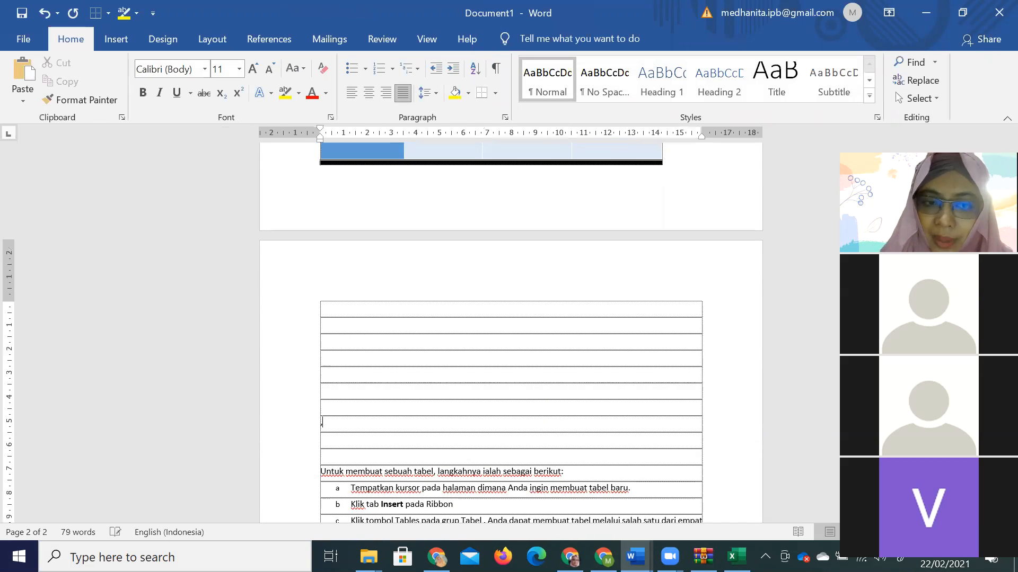
{"action": "key", "text": "Return"}
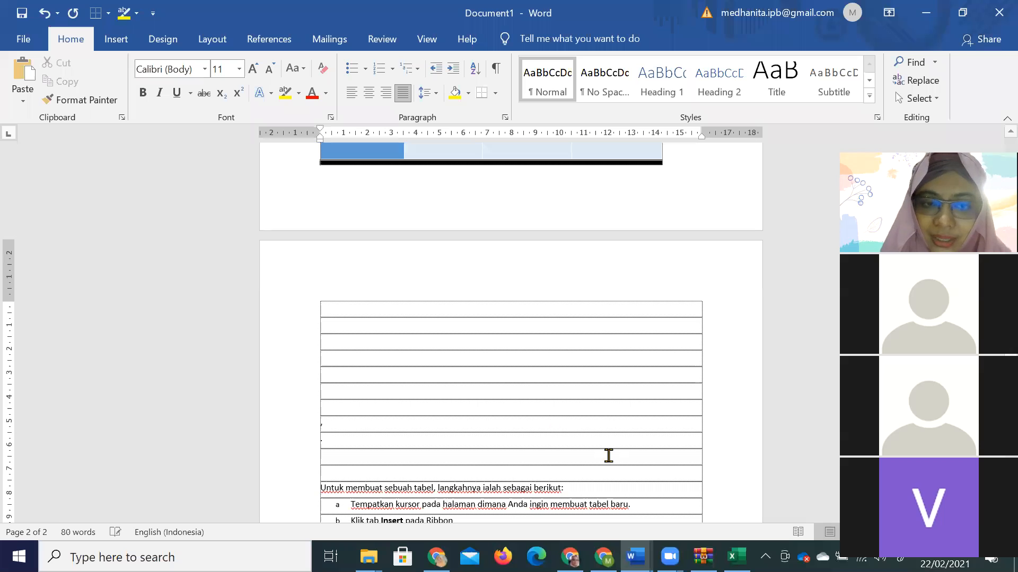
{"action": "left_click", "coordinate": [736, 556]}
{"action": "left_click", "coordinate": [342, 236]}
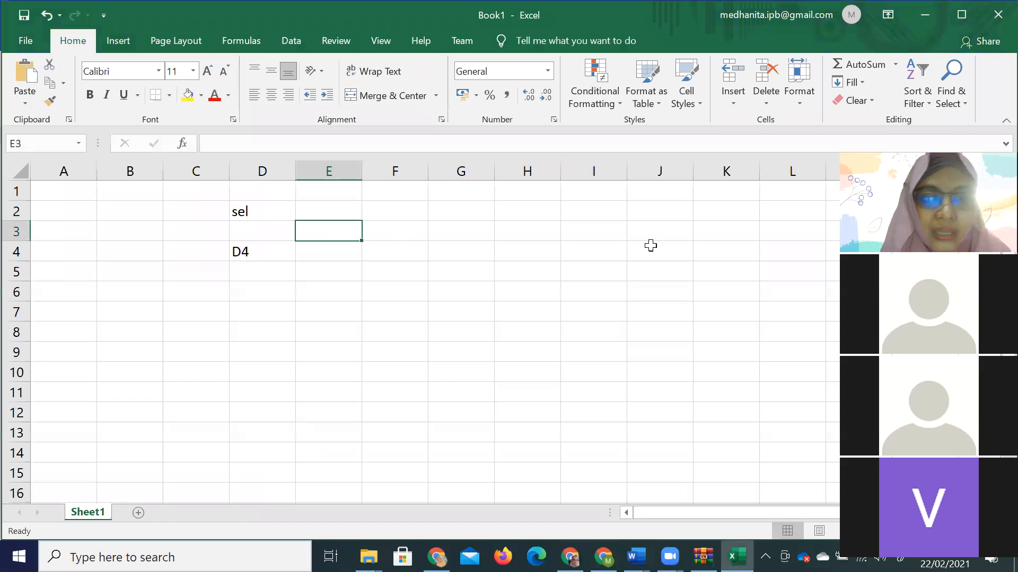
Enter 5,6 and 6,7 in E3:E4, and 5.6 and 5.7 in F3:F4.
{"action": "type", "text": "5,6"}
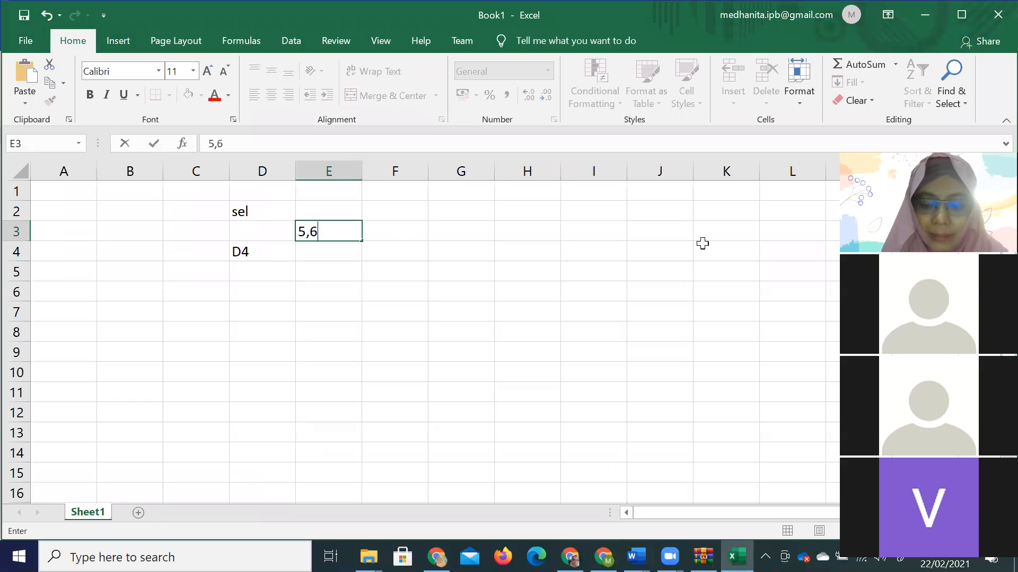
{"action": "key", "text": "Return"}
{"action": "type", "text": "6,7"}
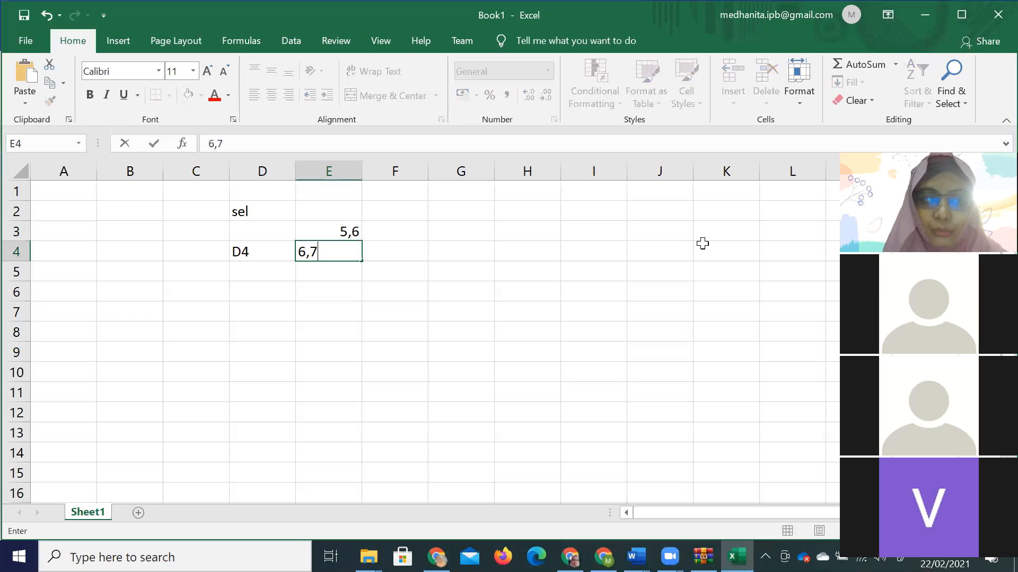
{"action": "key", "text": "Right"}
{"action": "key", "text": "Up"}
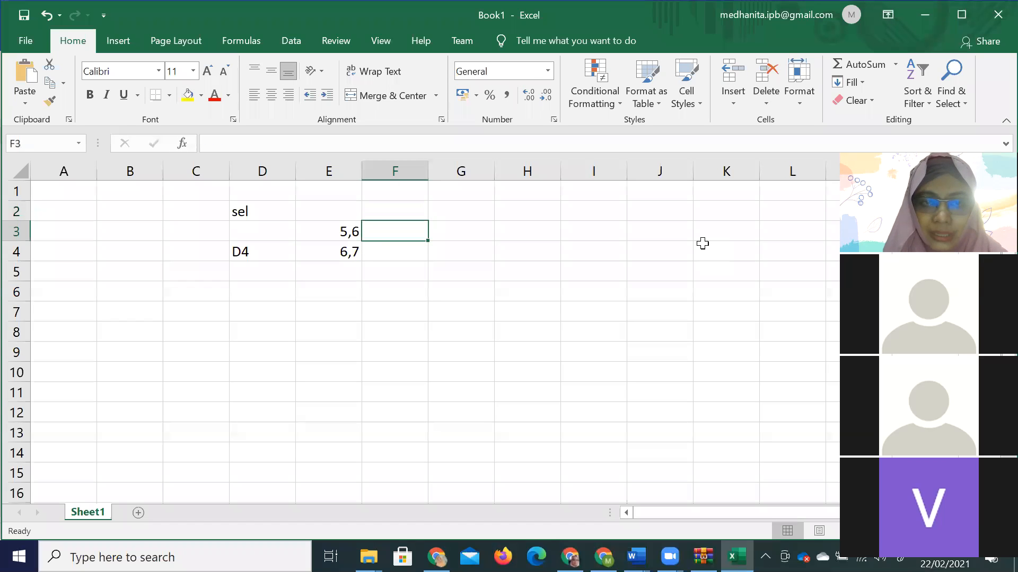
{"action": "type", "text": "5.6"}
{"action": "key", "text": "Return"}
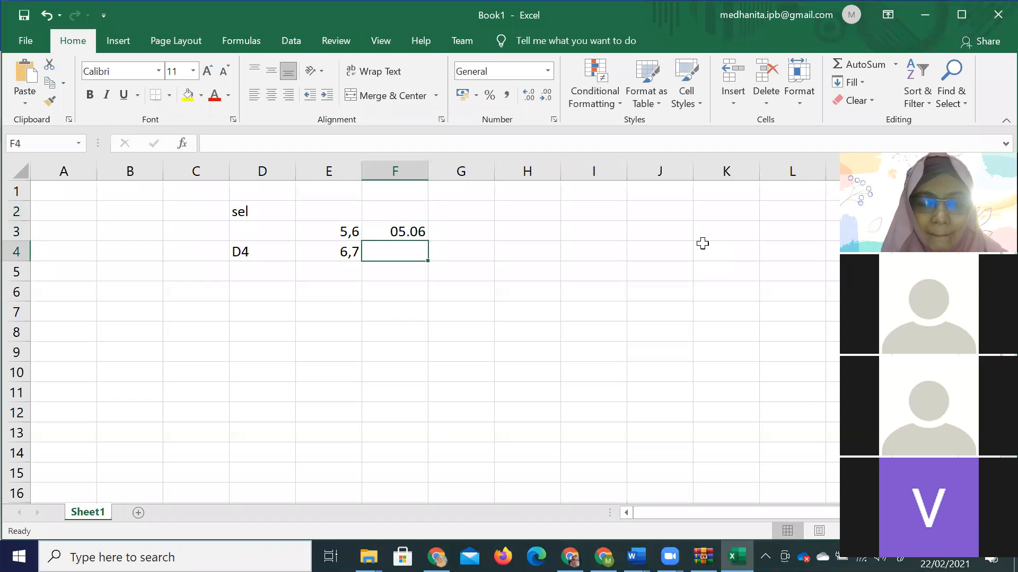
{"action": "type", "text": "5.7"}
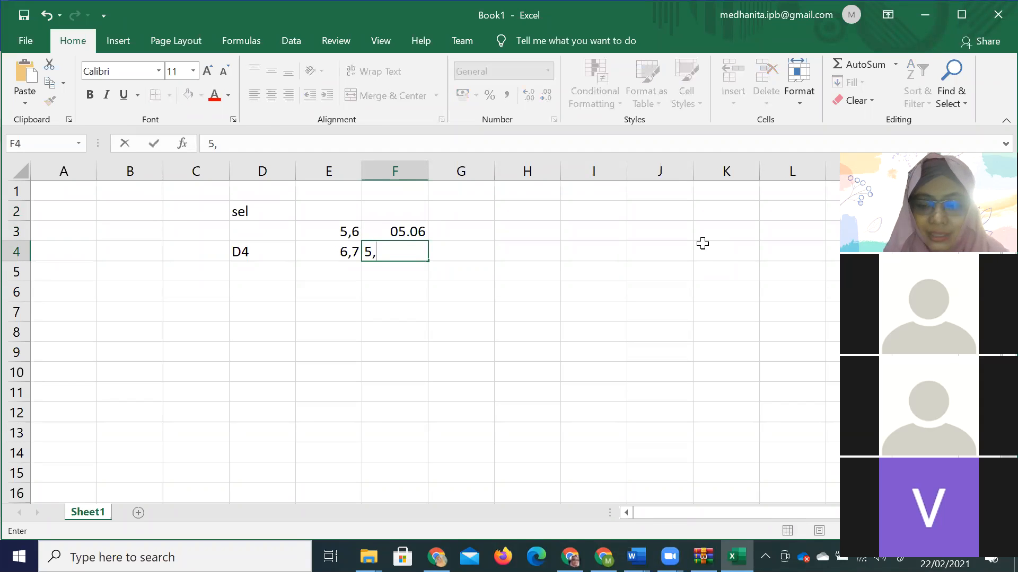
{"action": "left_click", "coordinate": [436, 334]}
Format F3:F4 as Text and re-enter 5.6 and 6.7 there.
{"action": "left_click_drag", "start_coordinate": [395, 231], "coordinate": [395, 252]}
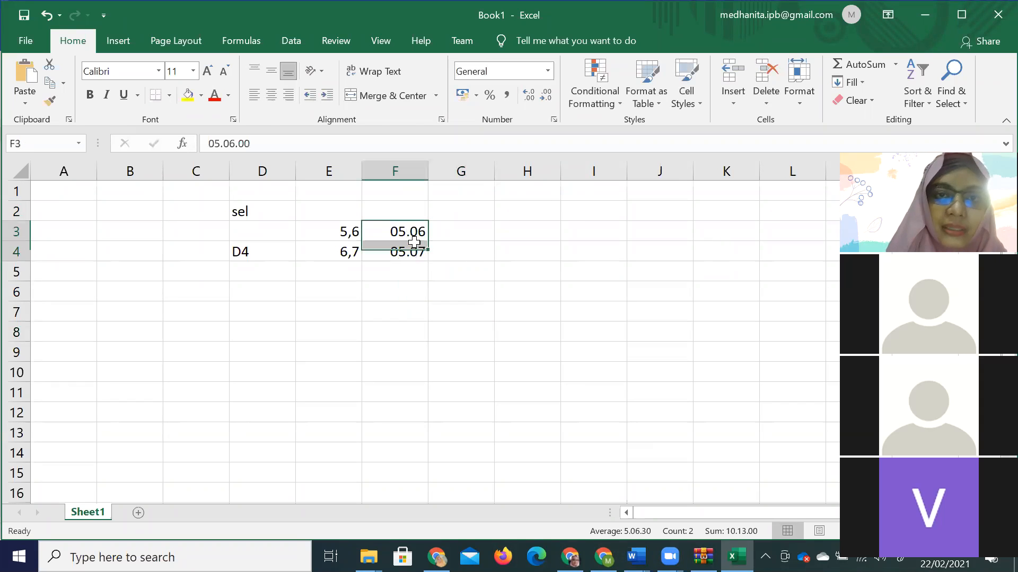
{"action": "left_click", "coordinate": [548, 75]}
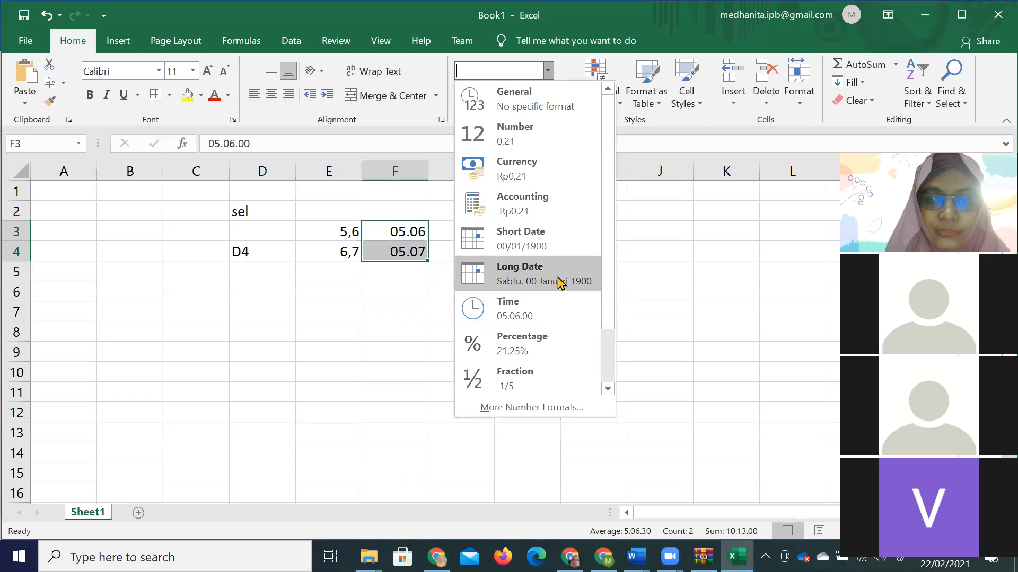
{"action": "scroll", "coordinate": [557, 286], "scroll_direction": "down", "scroll_amount": 2}
{"action": "left_click", "coordinate": [551, 383]}
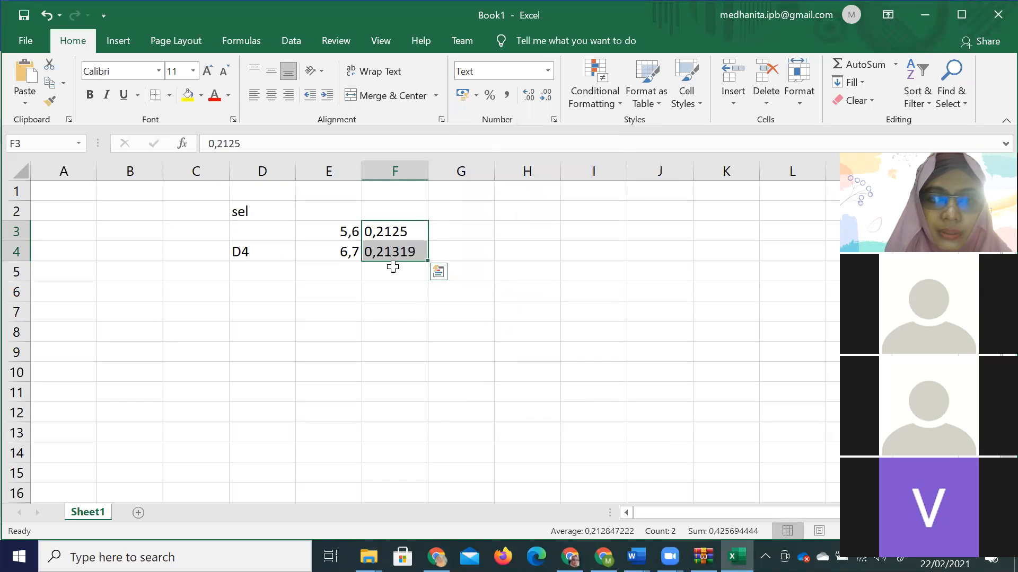
{"action": "left_click", "coordinate": [391, 232]}
{"action": "type", "text": "5.6"}
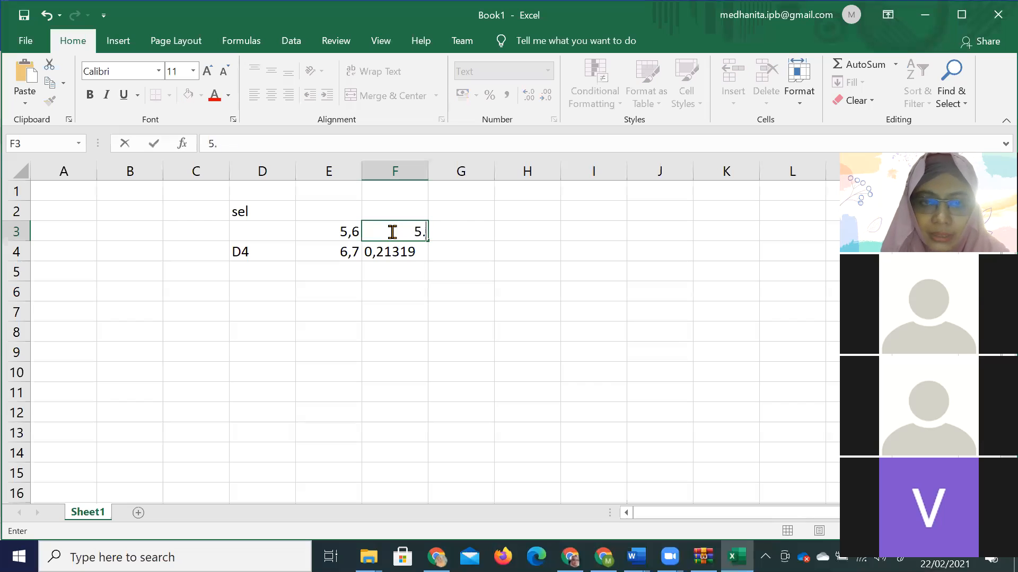
{"action": "key", "text": "Return"}
{"action": "type", "text": "6.7"}
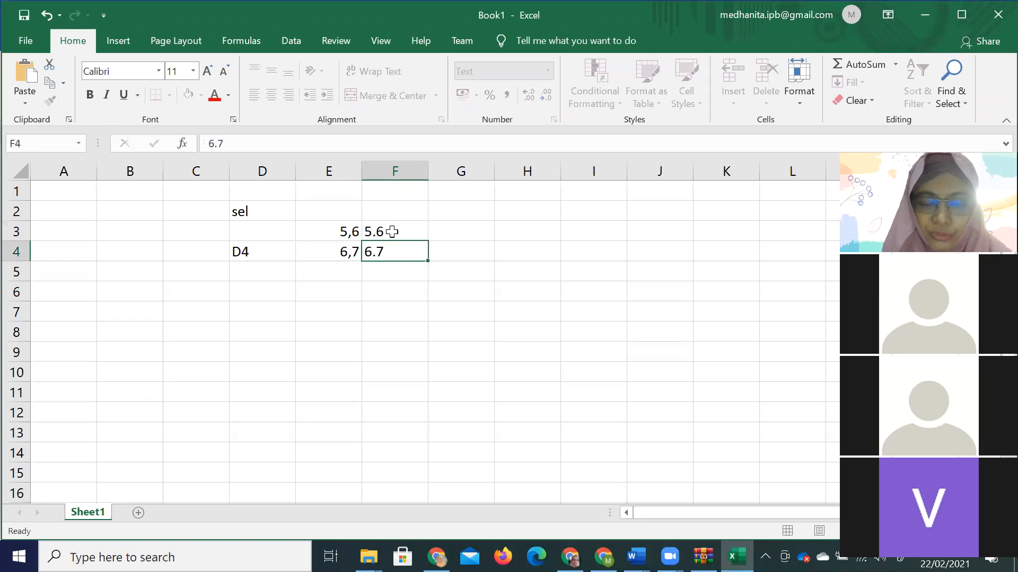
{"action": "key", "text": "Return"}
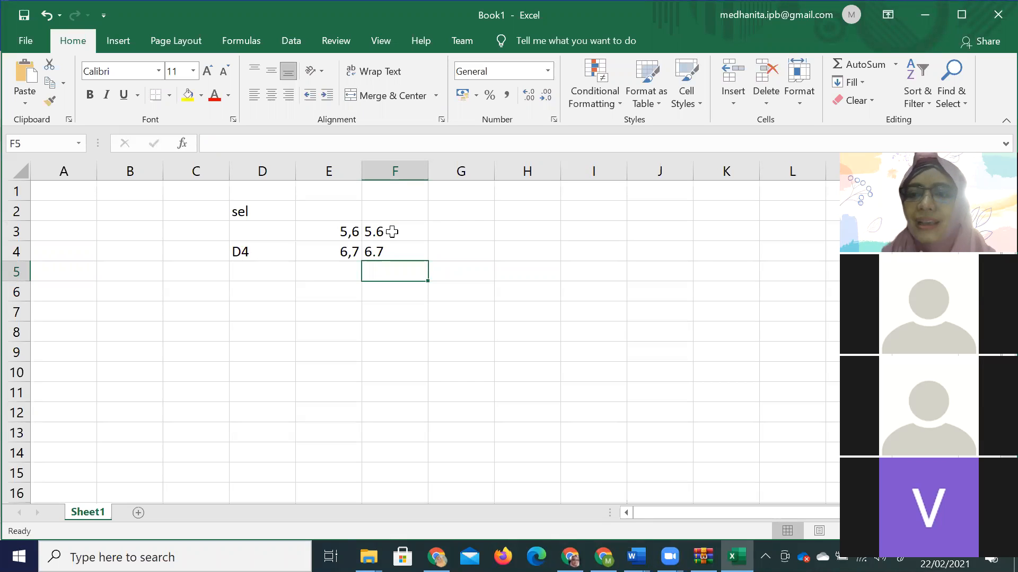
Sum E3:E4 in E6 (12,3) and fill the formula across to F6, giving 0.
{"action": "key", "text": "Down"}
{"action": "key", "text": "Left"}
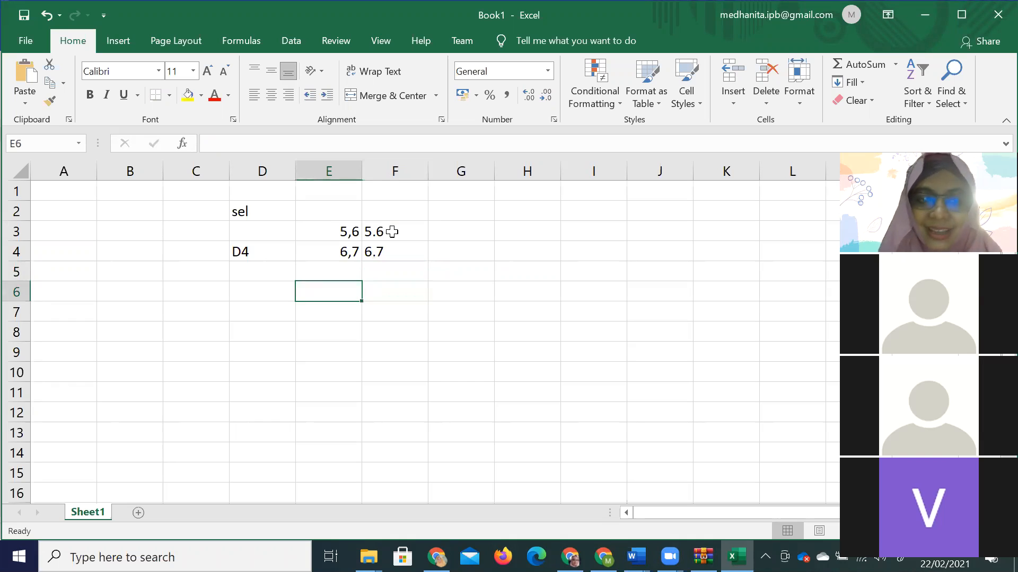
{"action": "type", "text": "=sum("}
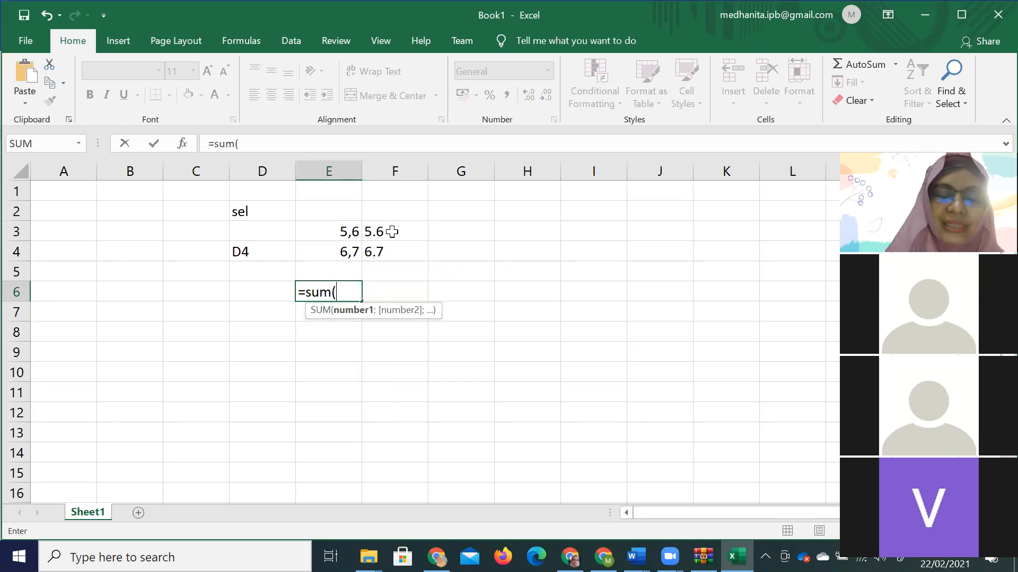
{"action": "left_click_drag", "start_coordinate": [341, 227], "coordinate": [341, 252]}
{"action": "key", "text": "Return"}
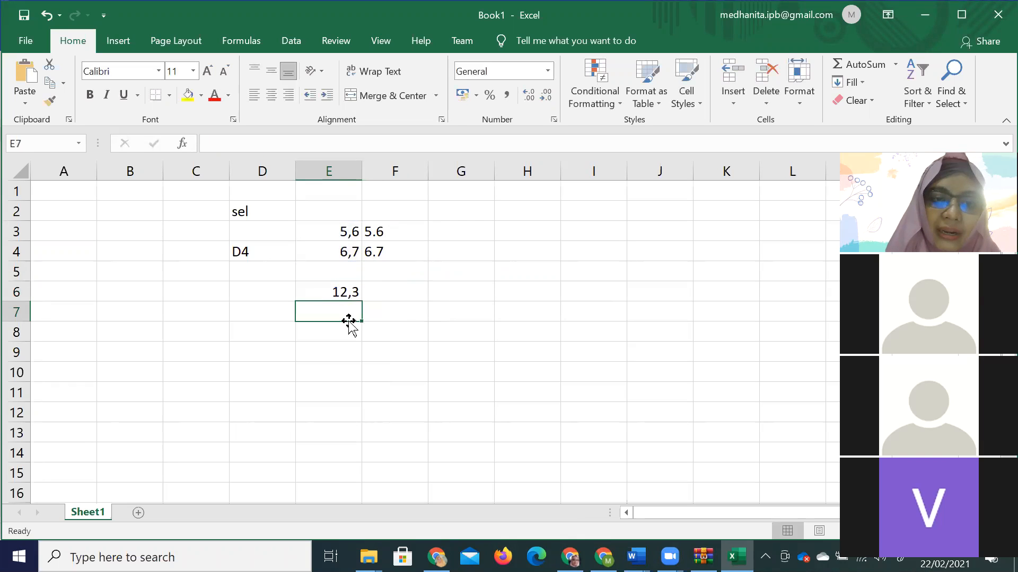
{"action": "left_click", "coordinate": [341, 292]}
{"action": "left_click_drag", "start_coordinate": [363, 299], "coordinate": [420, 317]}
{"action": "left_click", "coordinate": [407, 335]}
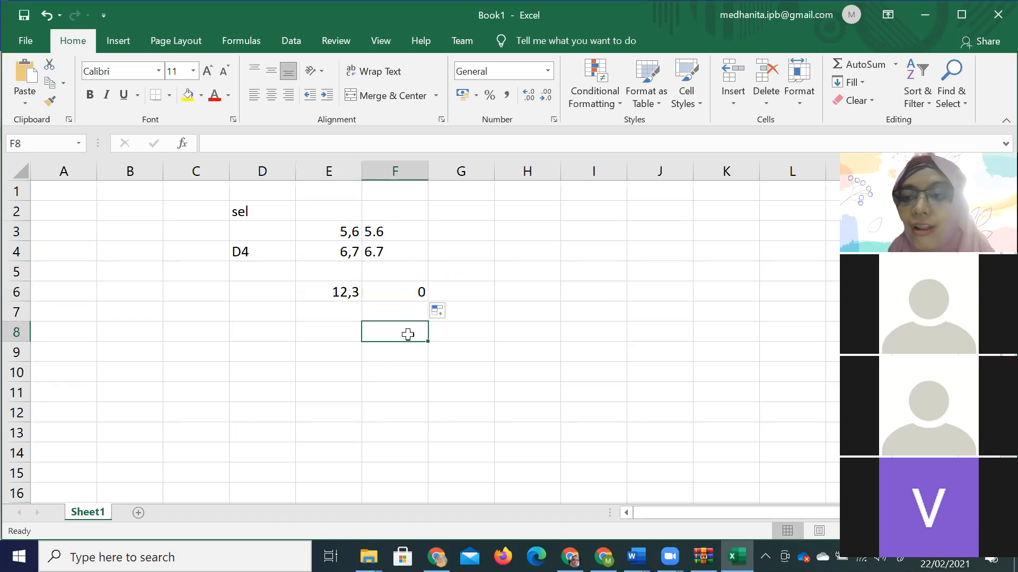
{"action": "left_click_drag", "start_coordinate": [391, 231], "coordinate": [391, 253]}
Label F2 'text' and E2 'angka'.
{"action": "left_click", "coordinate": [393, 210]}
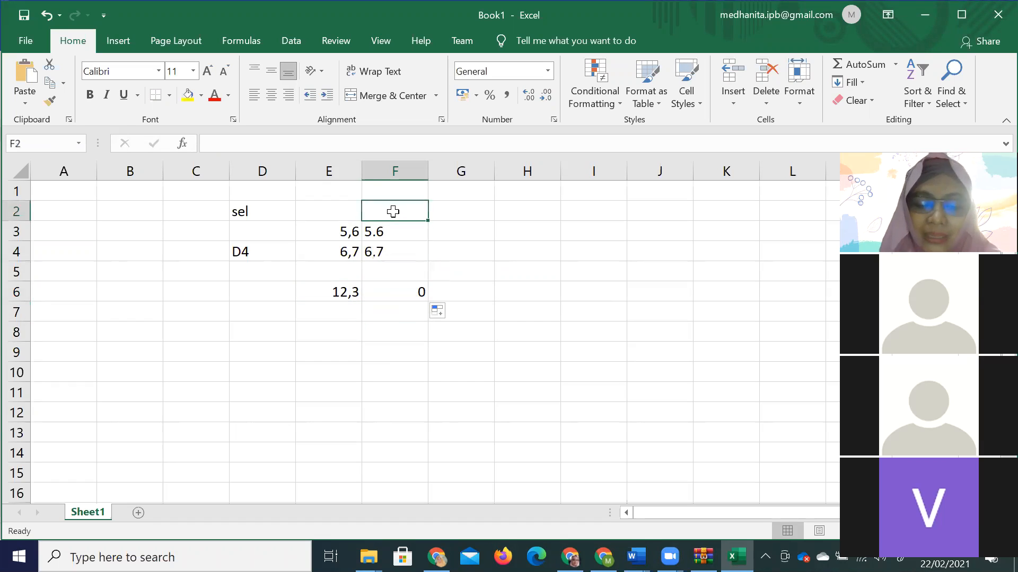
{"action": "type", "text": "text"}
{"action": "left_click", "coordinate": [311, 211]}
{"action": "type", "text": "angka"}
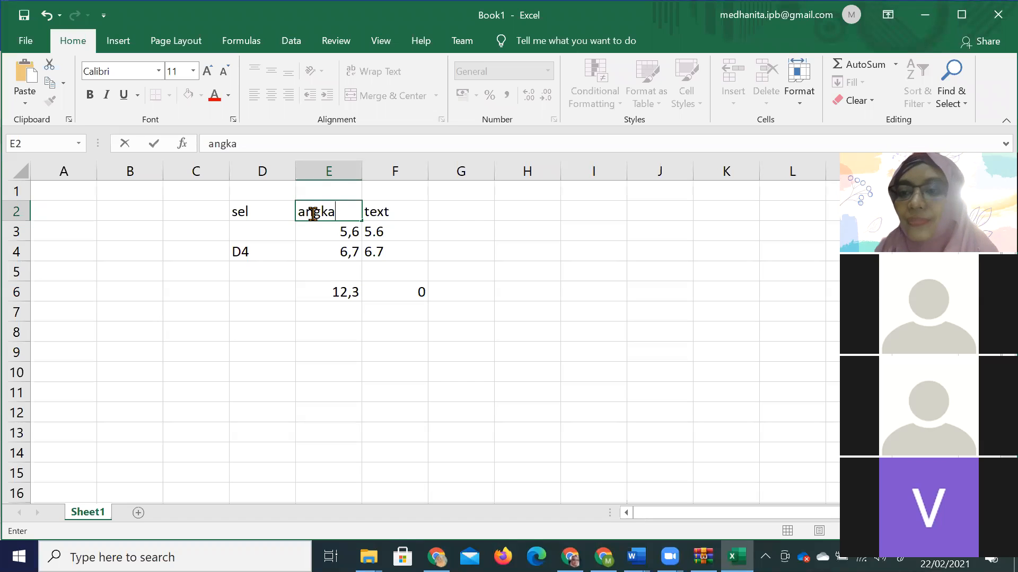
{"action": "left_click", "coordinate": [334, 306]}
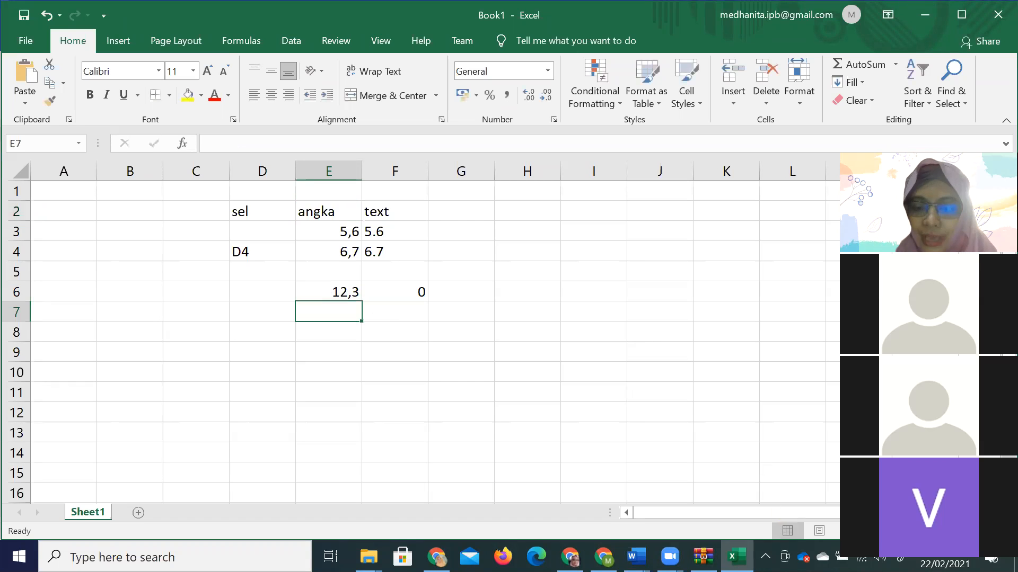
Return to the modul aplikom document at section 2.10.15 Perhitungan Dalam Tabel on page 54.
{"action": "mouse_move", "coordinate": [636, 557]}
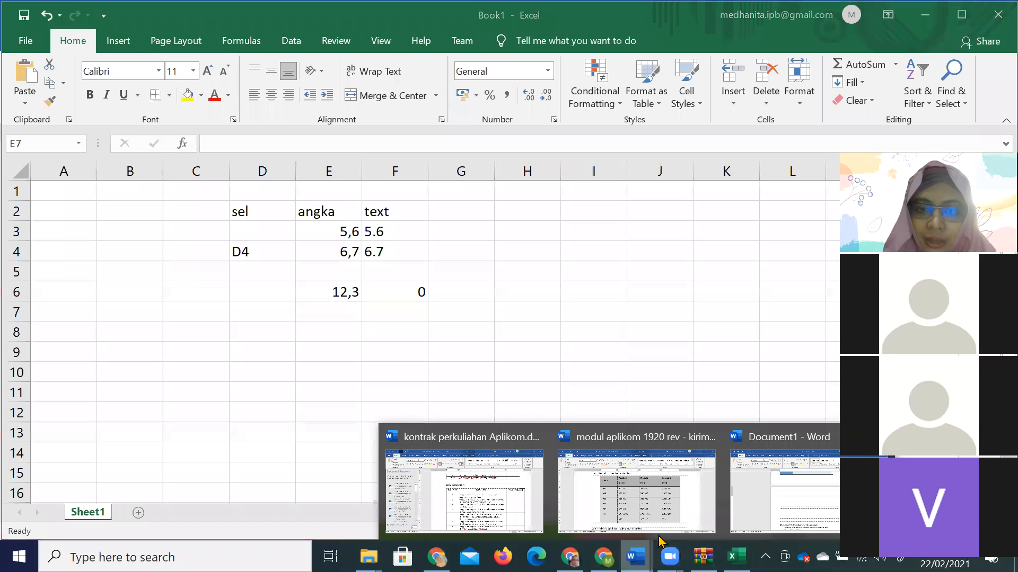
{"action": "left_click", "coordinate": [662, 505]}
{"action": "scroll", "coordinate": [631, 461], "scroll_direction": "up", "scroll_amount": 3}
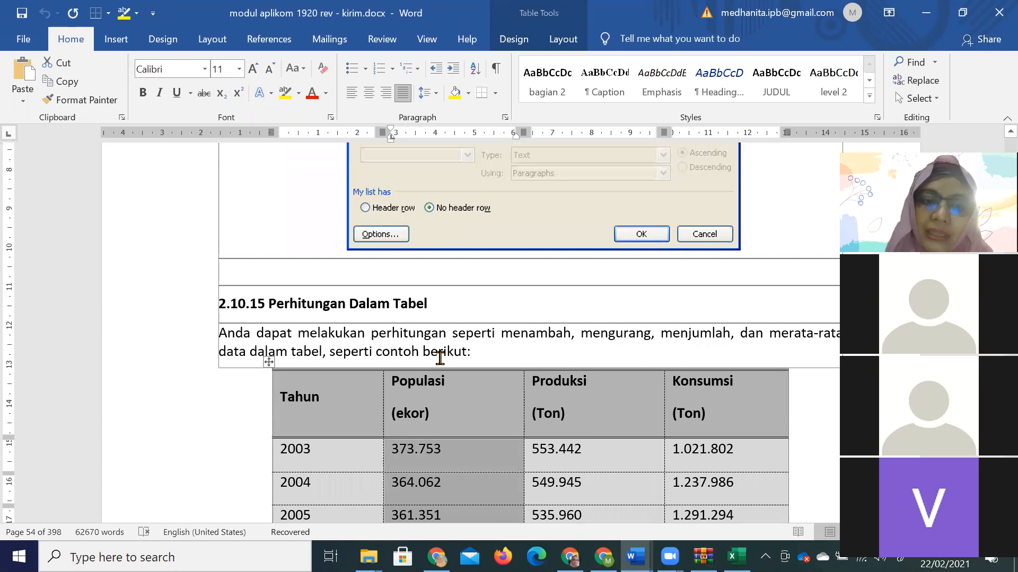
{"action": "scroll", "coordinate": [440, 357], "scroll_direction": "down", "scroll_amount": 2}
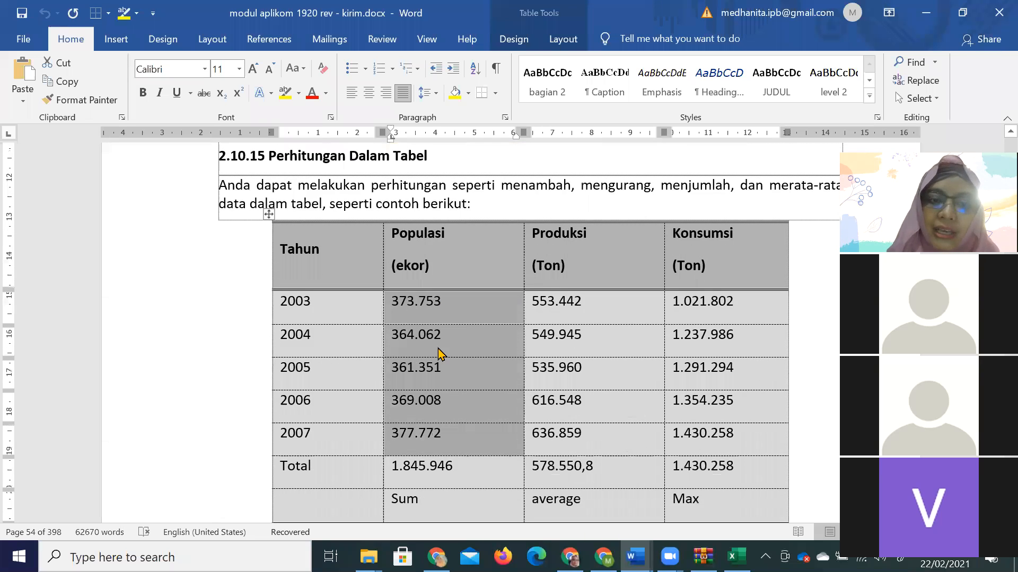
{"action": "scroll", "coordinate": [438, 355], "scroll_direction": "down", "scroll_amount": 5}
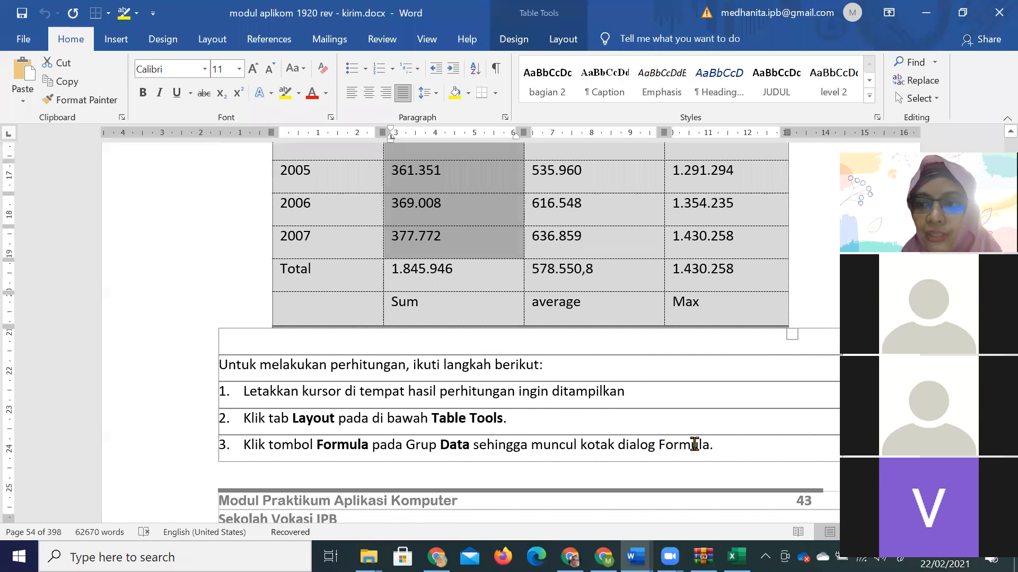
{"action": "scroll", "coordinate": [694, 444], "scroll_direction": "up", "scroll_amount": 3}
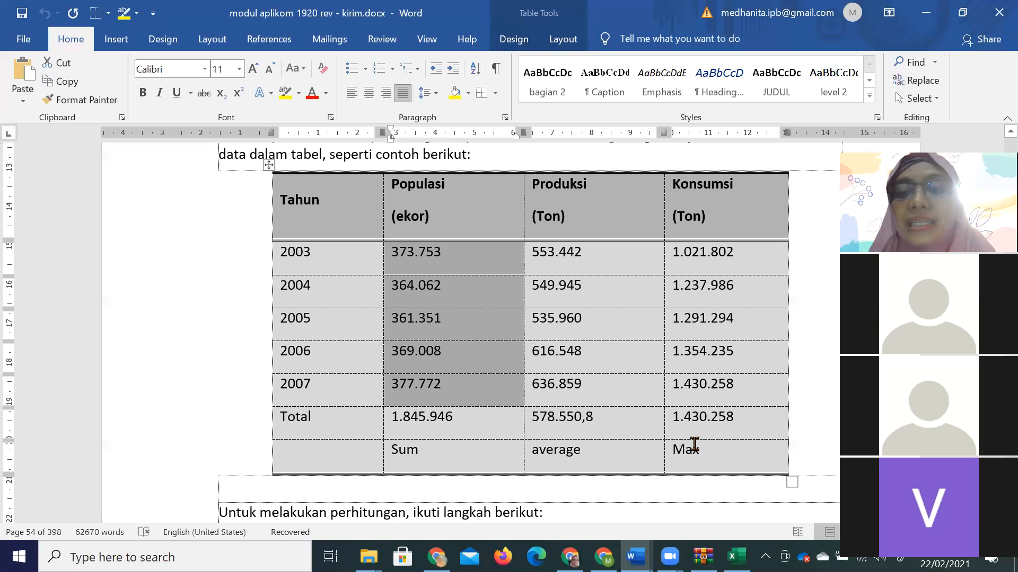
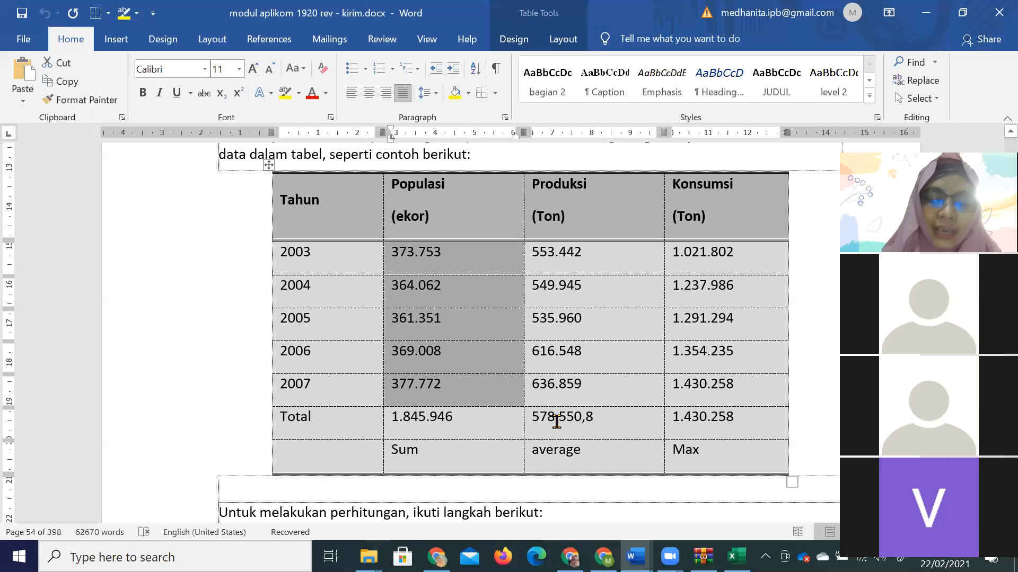
Scroll through the module's population table, click into it, and show previews of the open Word windows.
{"action": "scroll", "coordinate": [553, 424], "scroll_direction": "down", "scroll_amount": 3}
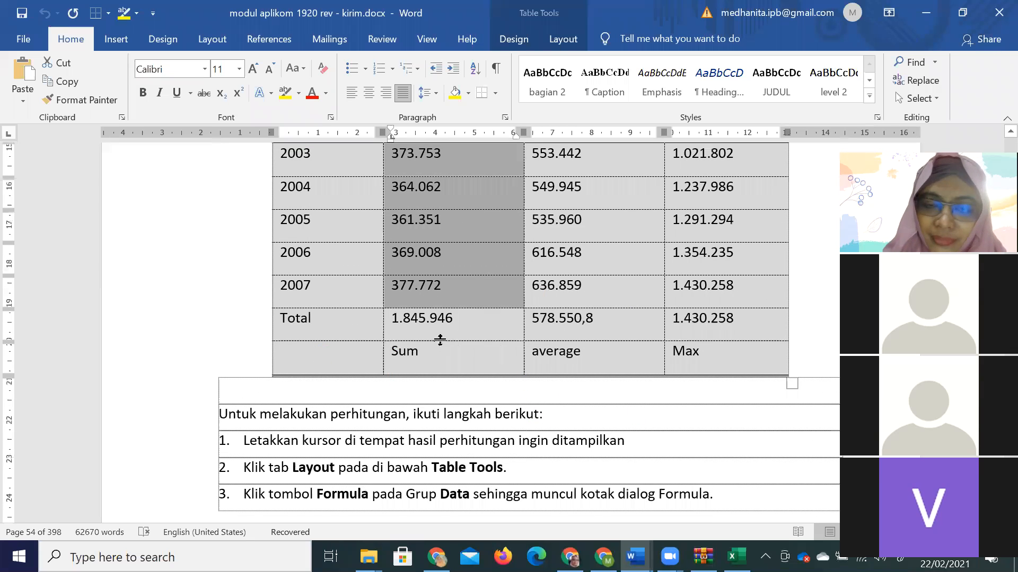
{"action": "scroll", "coordinate": [452, 337], "scroll_direction": "down", "scroll_amount": 5}
{"action": "scroll", "coordinate": [452, 337], "scroll_direction": "up", "scroll_amount": 10}
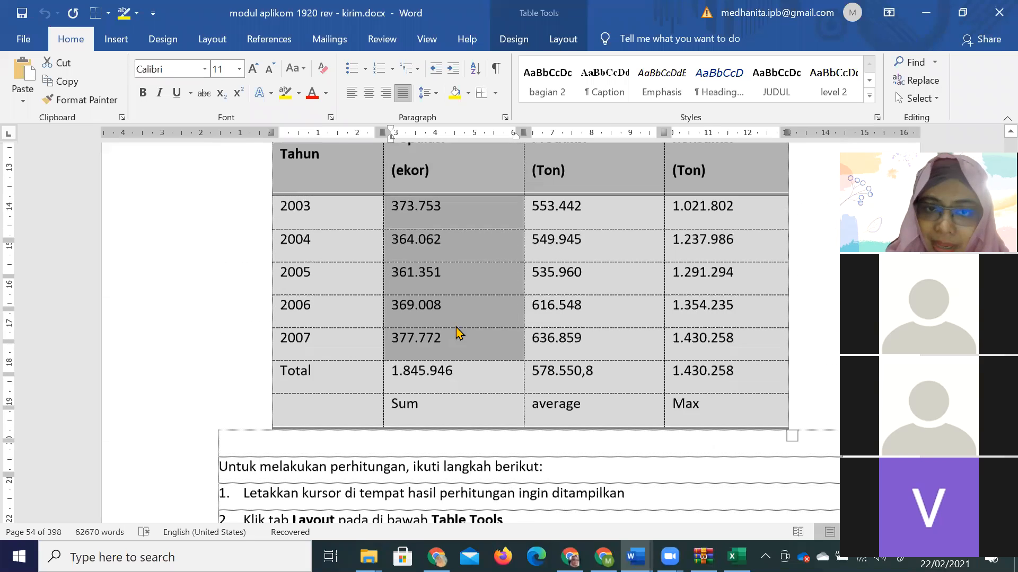
{"action": "left_click", "coordinate": [455, 325]}
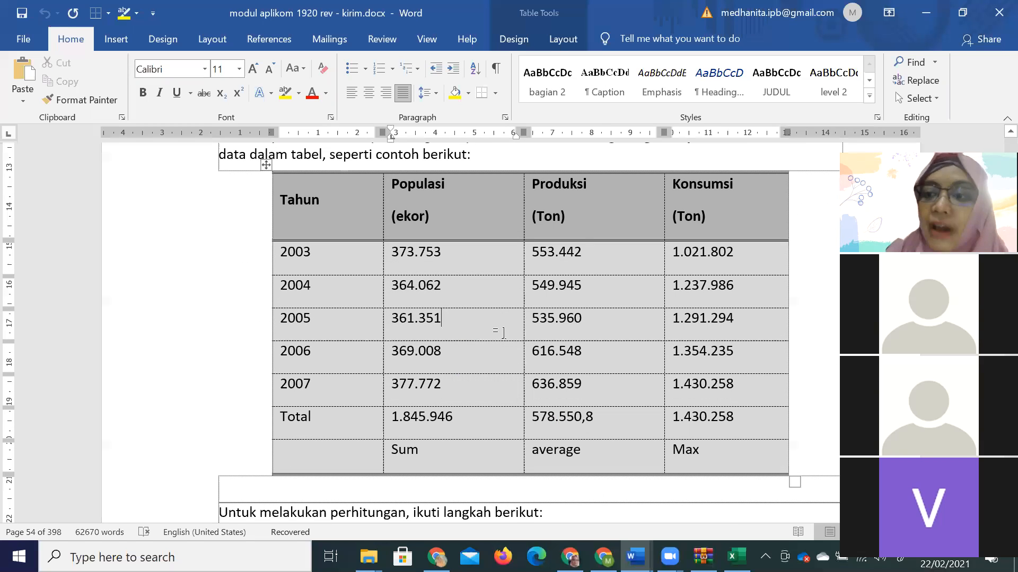
{"action": "left_click", "coordinate": [635, 556]}
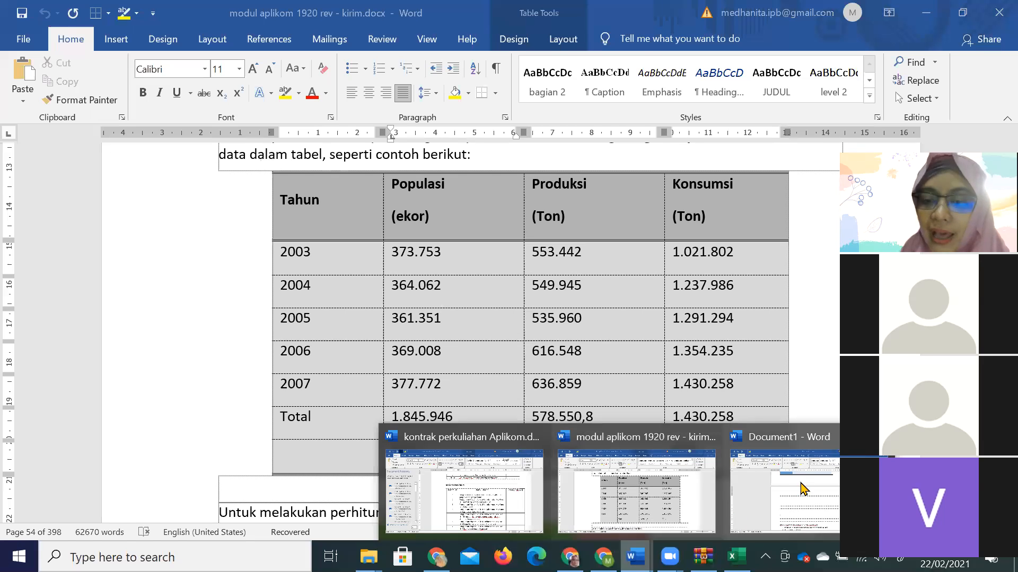
Switch to Document1 and start Save As in the Downloads folder.
{"action": "left_click", "coordinate": [803, 489]}
{"action": "left_click", "coordinate": [21, 39]}
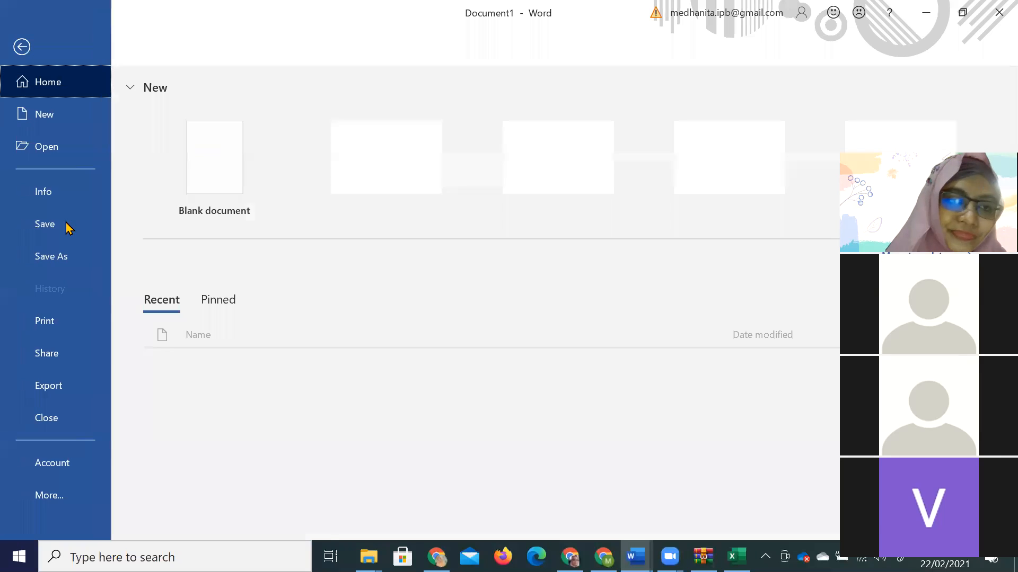
{"action": "left_click", "coordinate": [58, 256]}
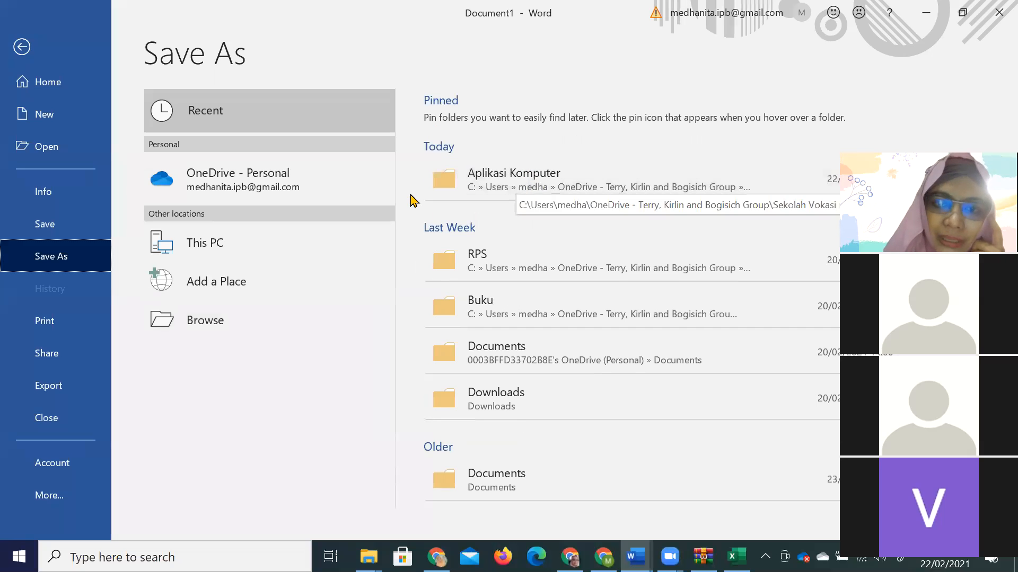
{"action": "left_click", "coordinate": [512, 401]}
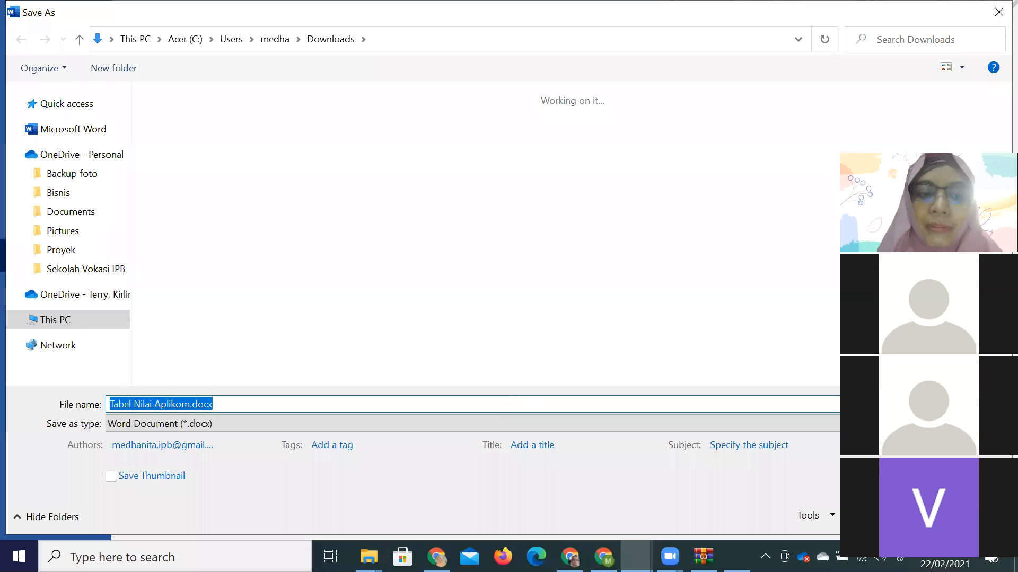
Name the file Prakt 3 with the date, student ID and name, and save it.
{"action": "type", "text": "Lat"}
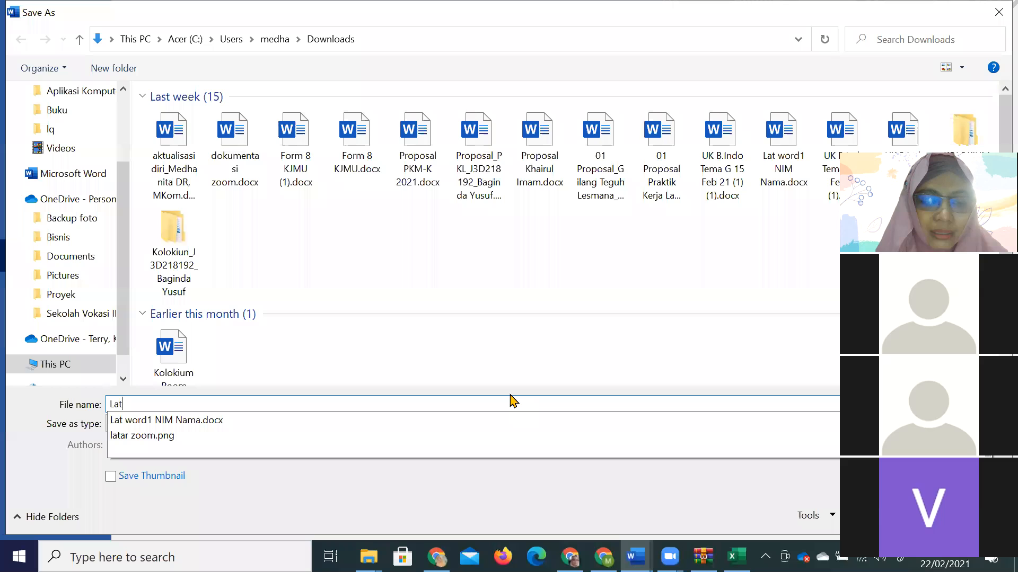
{"action": "key", "text": "BackSpace"}
{"action": "key", "text": "BackSpace"}
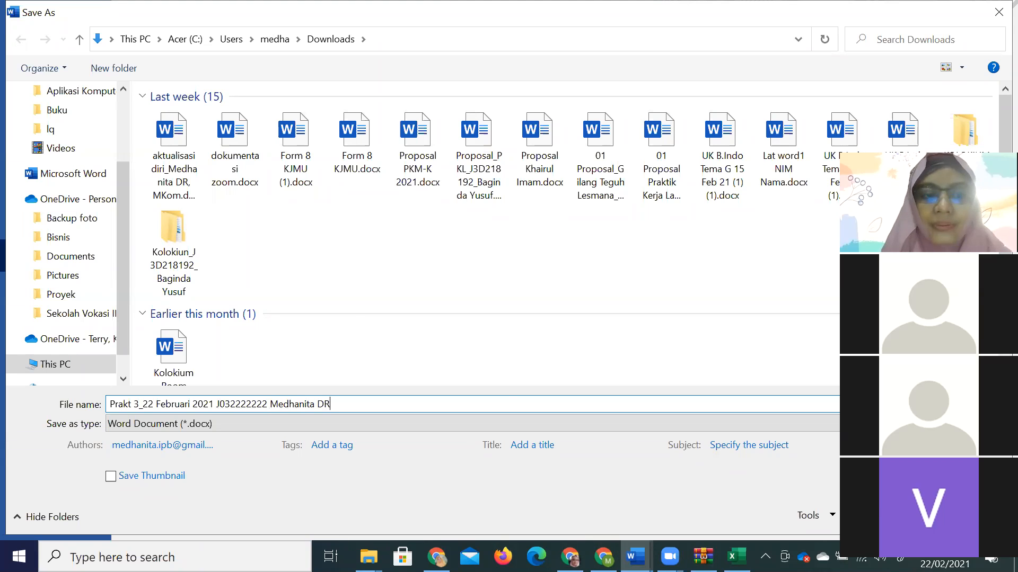
{"action": "key", "text": "Return"}
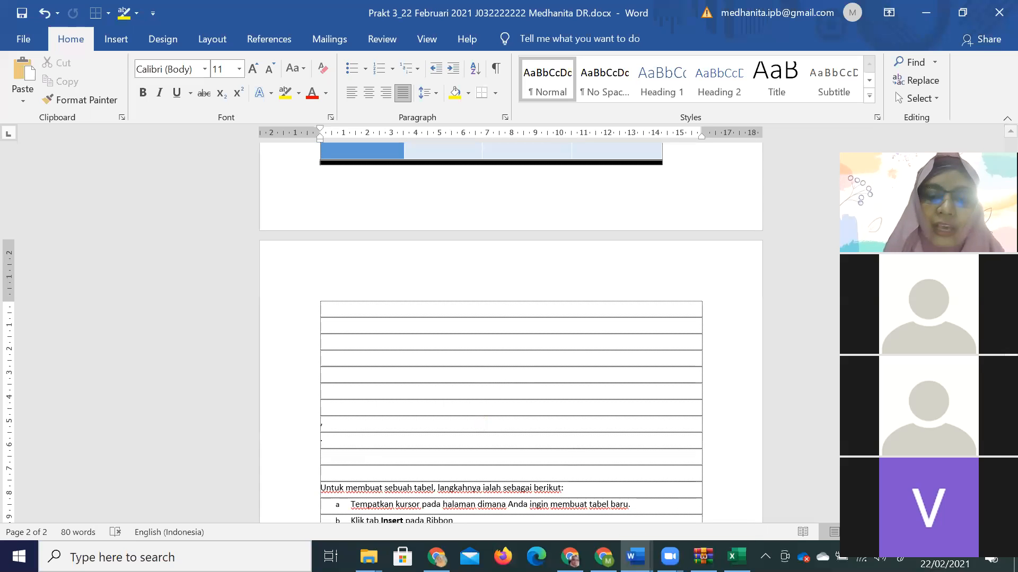
{"action": "key", "text": "alt+Tab"}
Scroll the module down to the Latihan Tabel_Nama price exercise, then switch to the Prakt 3 document.
{"action": "scroll", "coordinate": [609, 488], "scroll_direction": "down", "scroll_amount": 10}
{"action": "scroll", "coordinate": [609, 482], "scroll_direction": "down", "scroll_amount": 10}
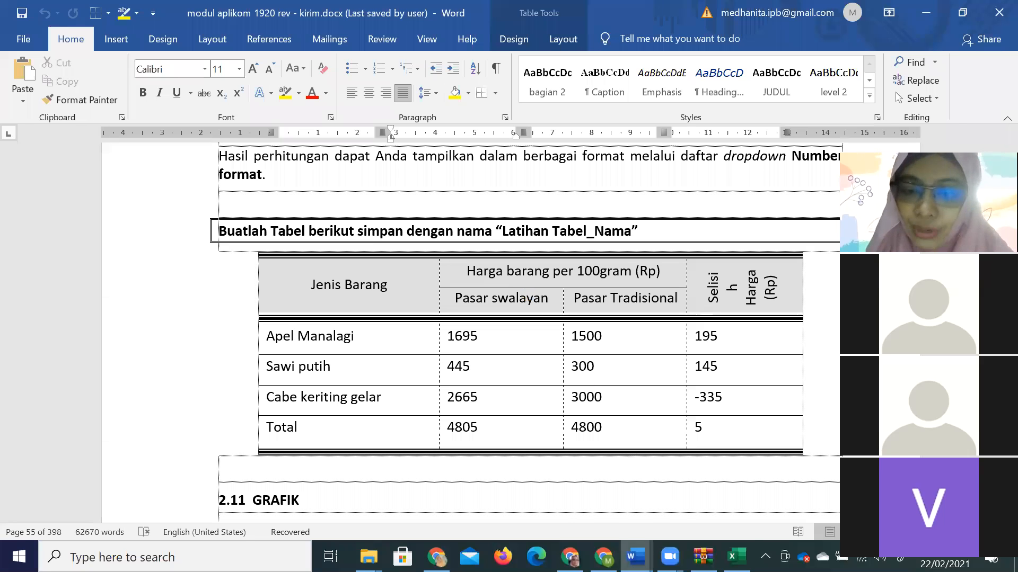
{"action": "left_click", "coordinate": [636, 557]}
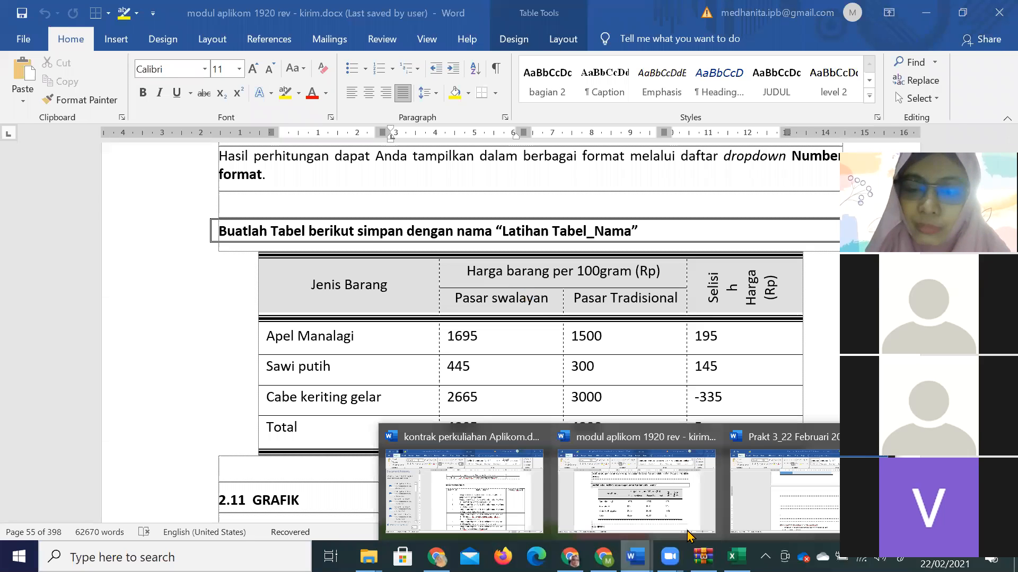
{"action": "left_click", "coordinate": [788, 486]}
Select the score table rows from the first student to the average row and apply No Border.
{"action": "scroll", "coordinate": [786, 484], "scroll_direction": "up", "scroll_amount": 1}
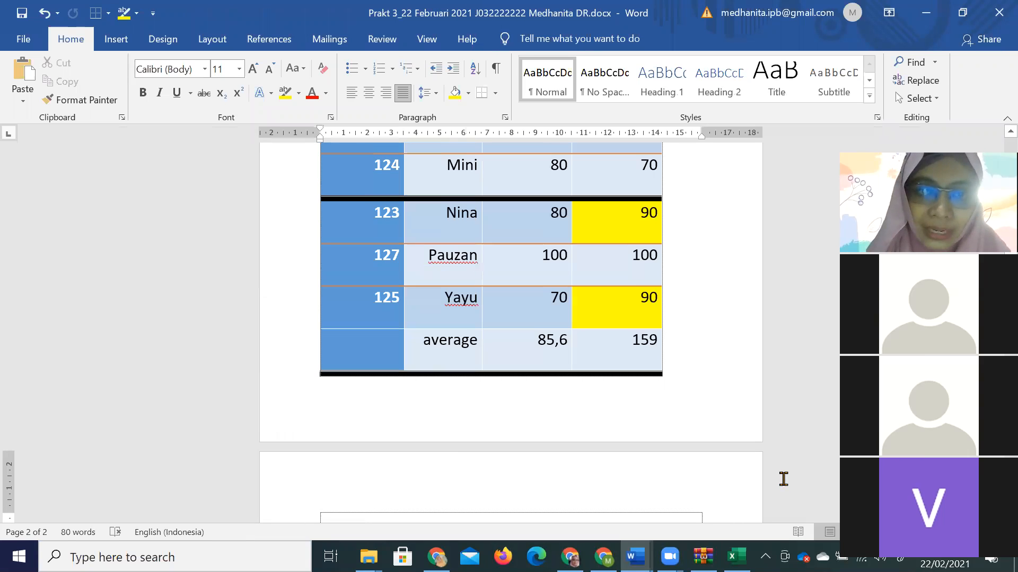
{"action": "scroll", "coordinate": [773, 468], "scroll_direction": "up", "scroll_amount": 2}
{"action": "scroll", "coordinate": [516, 379], "scroll_direction": "up", "scroll_amount": 2}
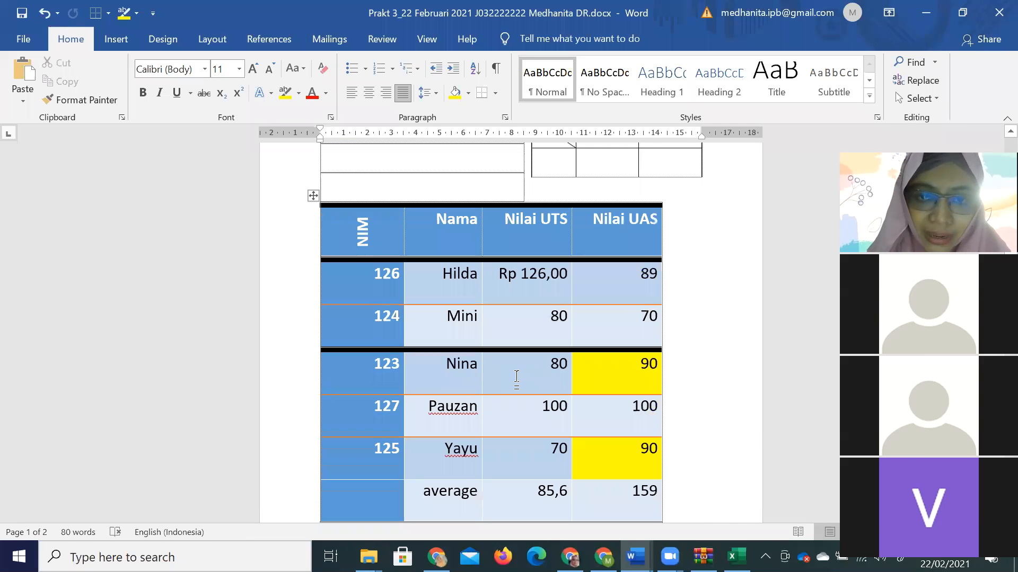
{"action": "left_click_drag", "start_coordinate": [594, 469], "coordinate": [607, 493]}
{"action": "left_click", "coordinate": [595, 408]}
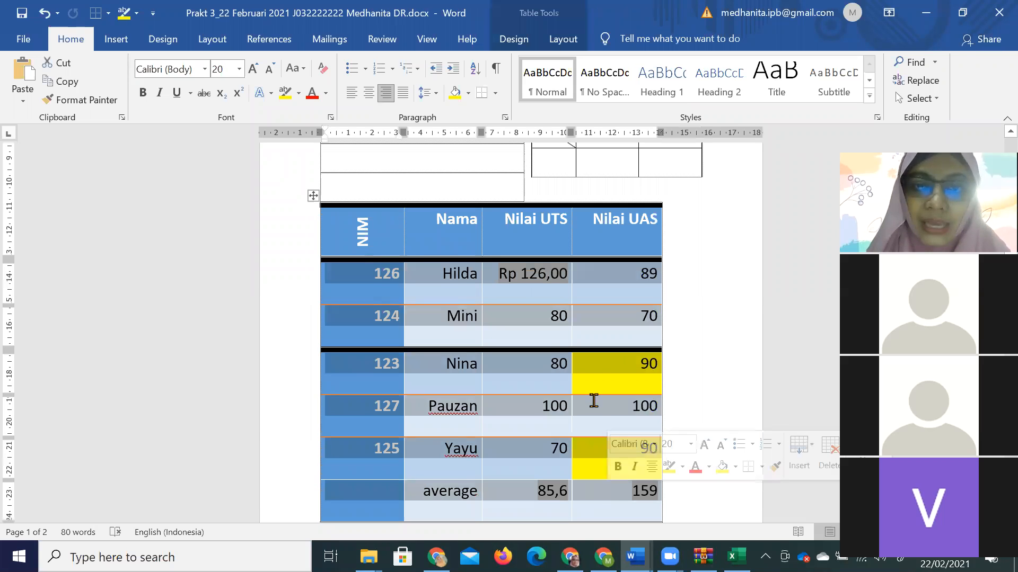
{"action": "scroll", "coordinate": [546, 211], "scroll_direction": "down", "scroll_amount": 1}
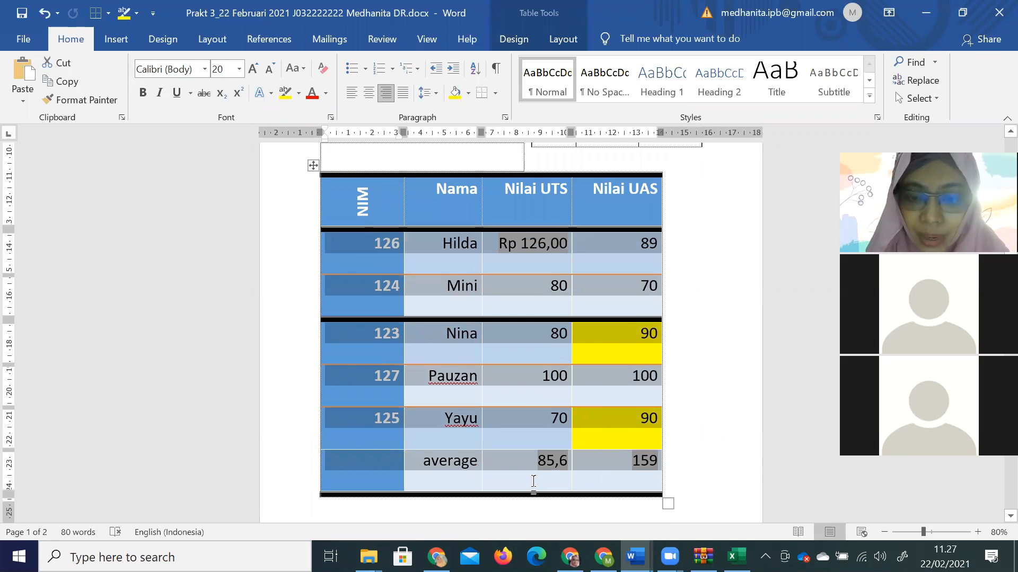
{"action": "left_click", "coordinate": [564, 42]}
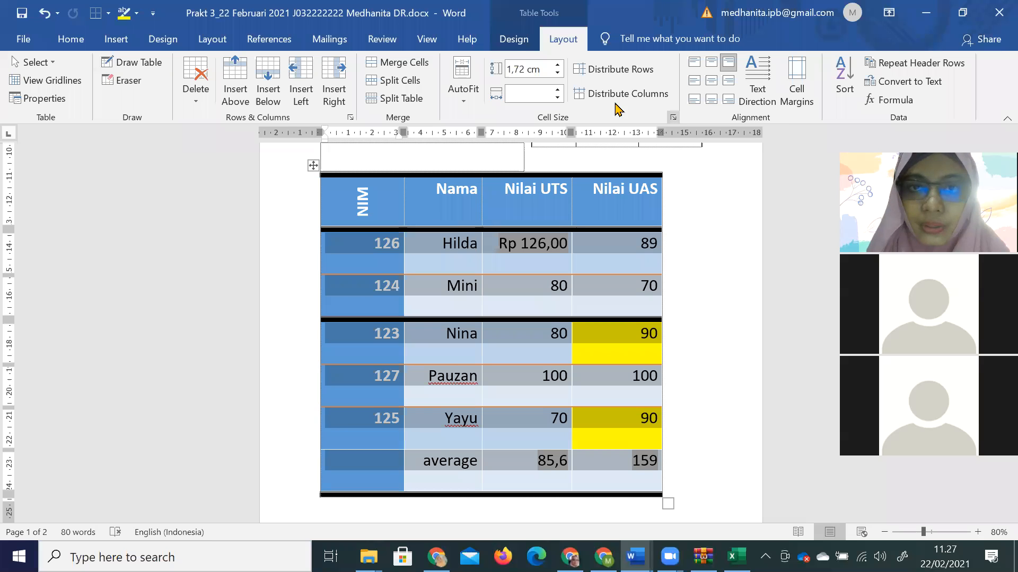
{"action": "left_click", "coordinate": [787, 108]}
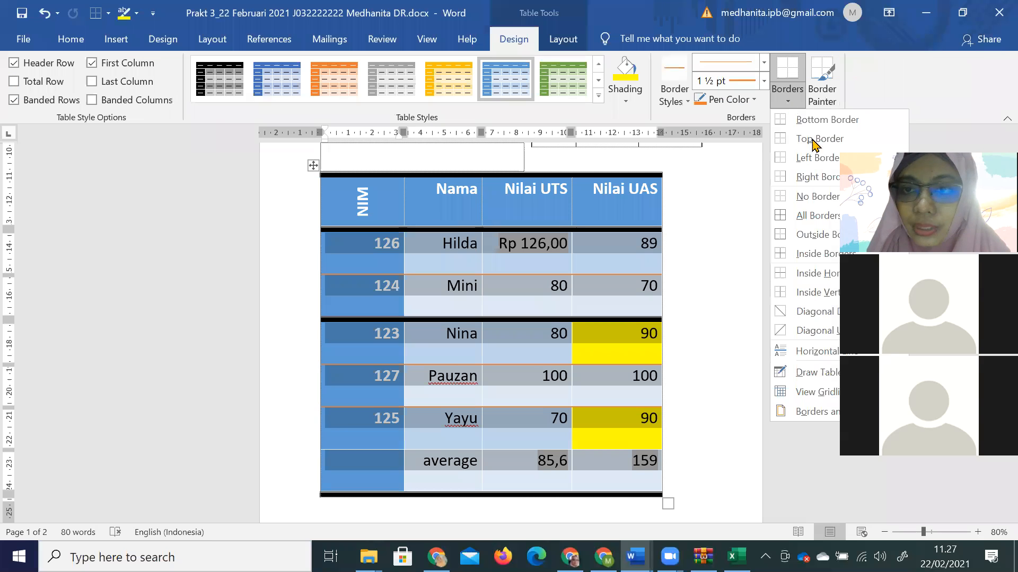
{"action": "left_click", "coordinate": [817, 196]}
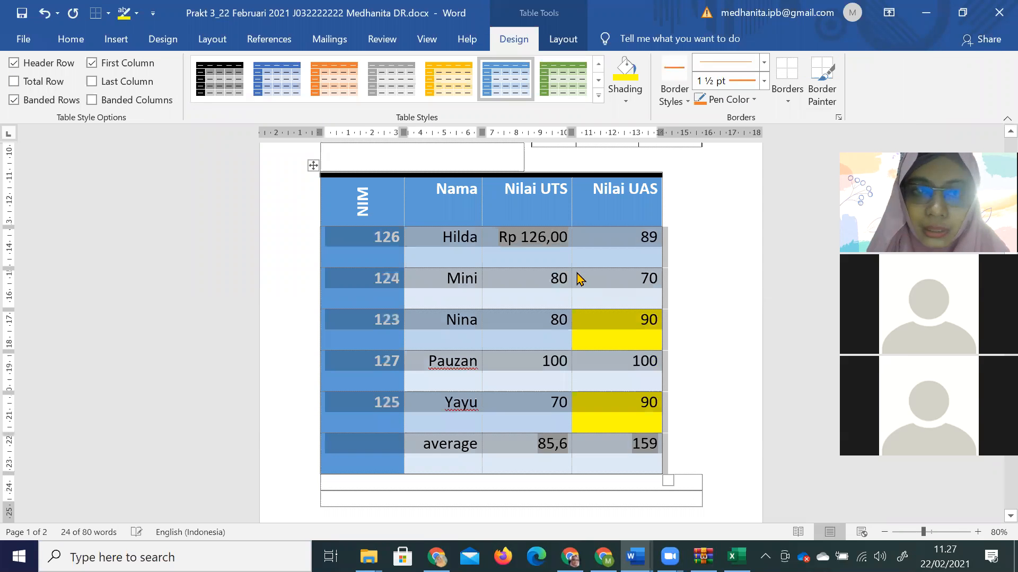
{"action": "left_click_drag", "start_coordinate": [387, 194], "coordinate": [617, 202]}
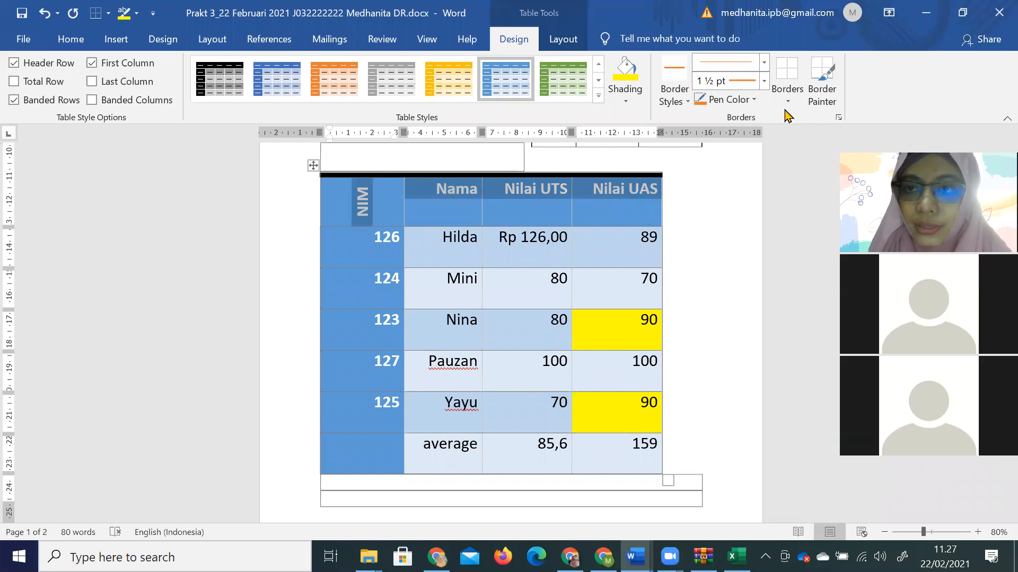
Paint a 3 pt black border under the NIM, Nama, Nilai UTS and Nilai UAS header cells.
{"action": "left_click", "coordinate": [679, 101]}
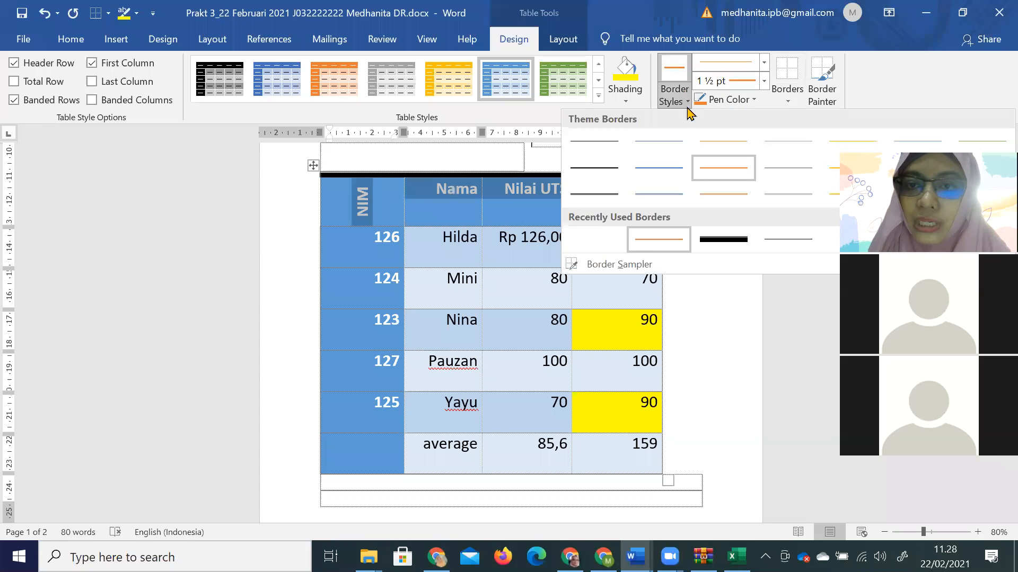
{"action": "left_click", "coordinate": [598, 165]}
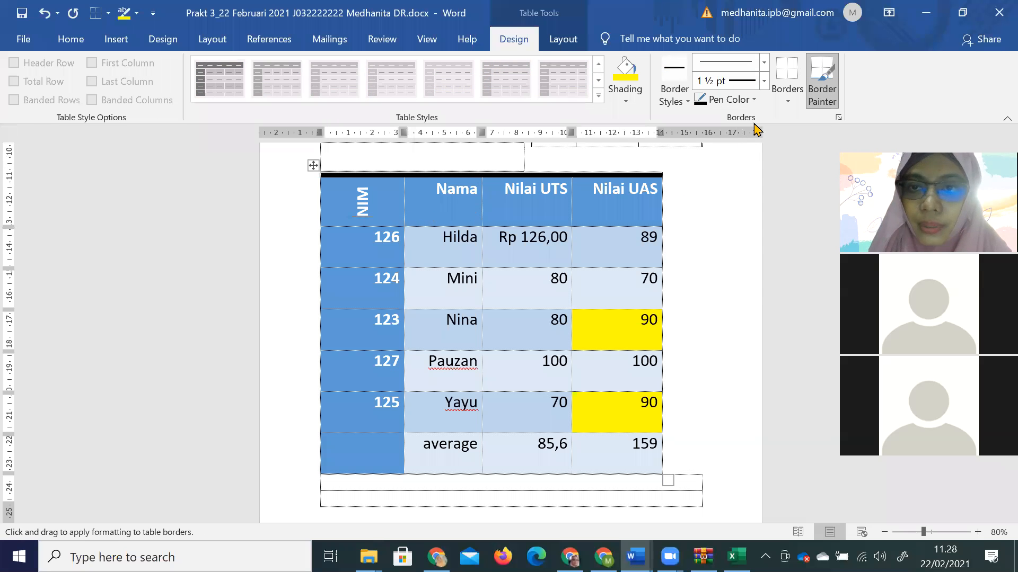
{"action": "left_click", "coordinate": [764, 85]}
{"action": "left_click", "coordinate": [657, 221]}
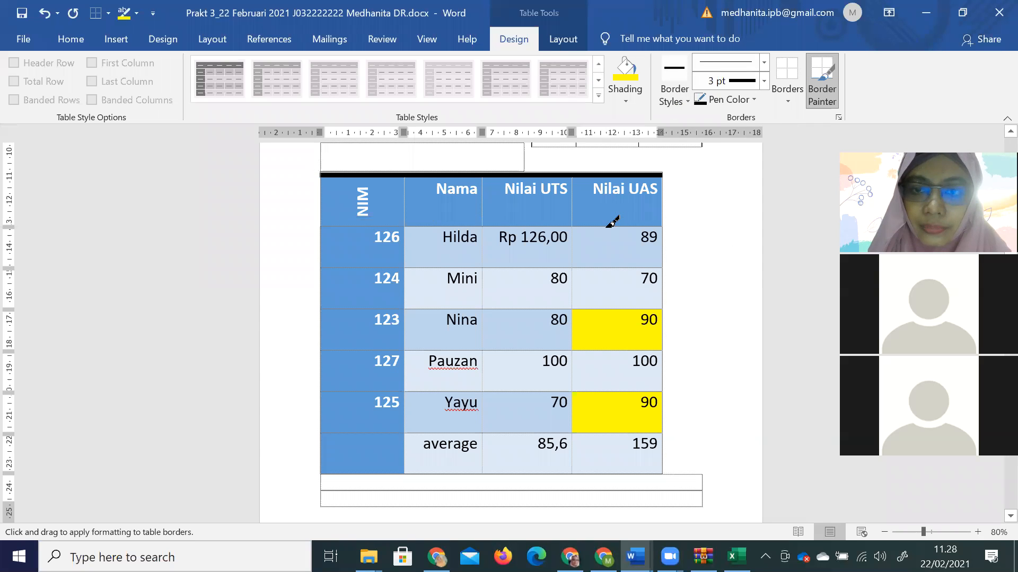
{"action": "left_click", "coordinate": [606, 228]}
{"action": "left_click", "coordinate": [549, 227]}
{"action": "left_click", "coordinate": [456, 227]}
{"action": "left_click", "coordinate": [396, 228]}
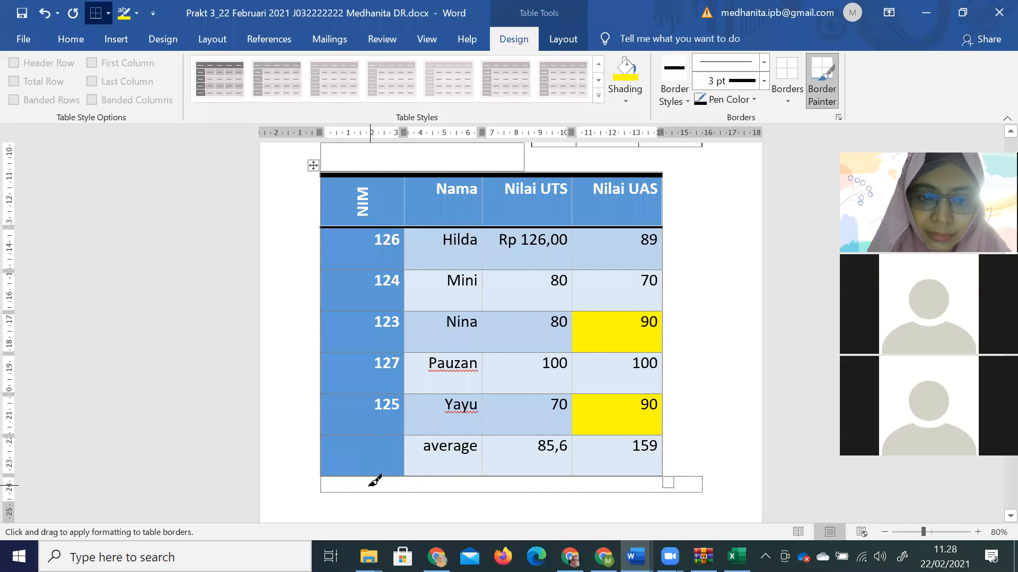
{"action": "key", "text": "Escape"}
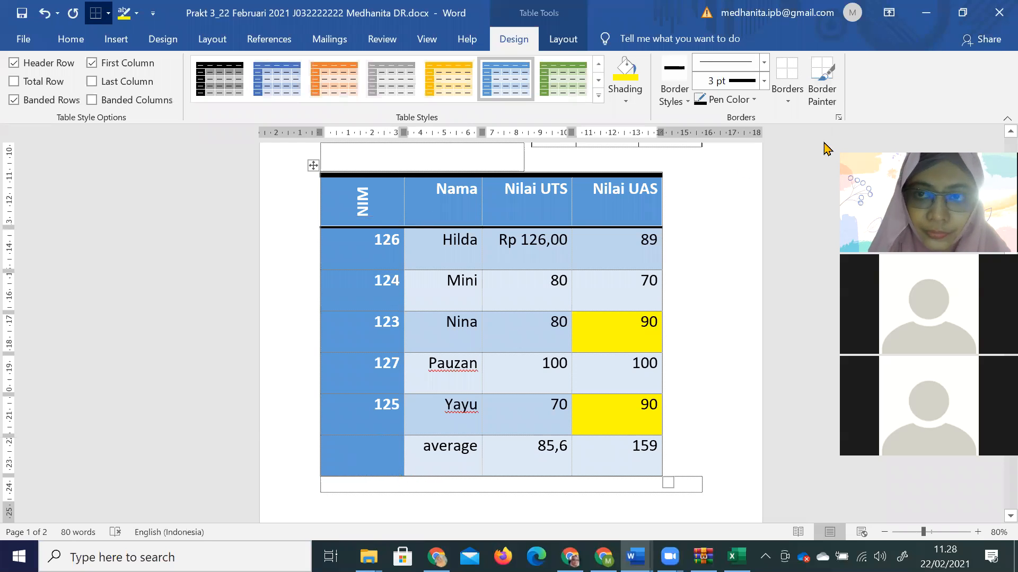
Paint the same 3 pt border under the average row's NIM, Nilai UAS, Nilai UTS and Nama cells.
{"action": "left_click", "coordinate": [821, 79]}
{"action": "left_click", "coordinate": [389, 475]}
{"action": "key", "text": "Escape"}
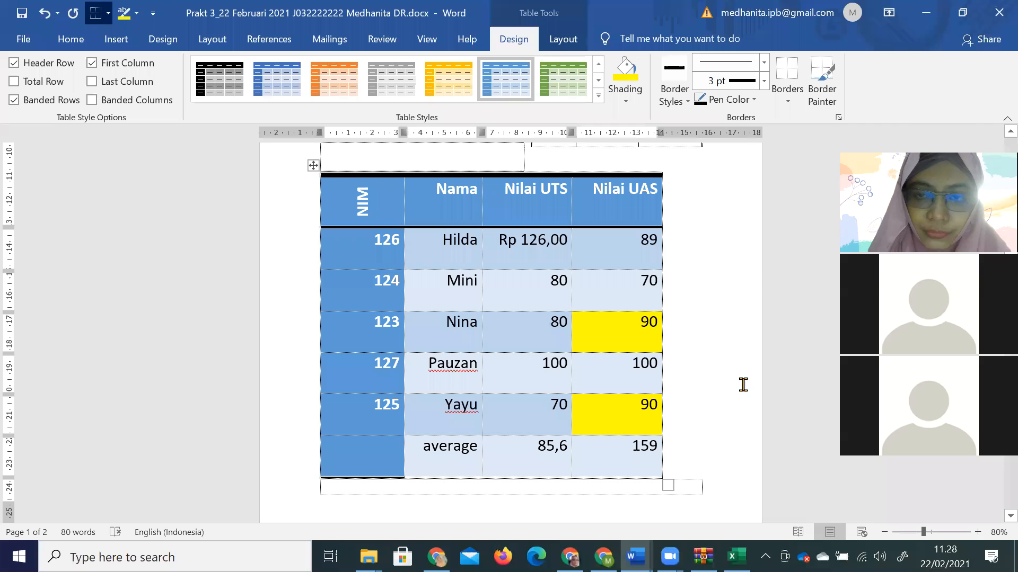
{"action": "left_click", "coordinate": [823, 84]}
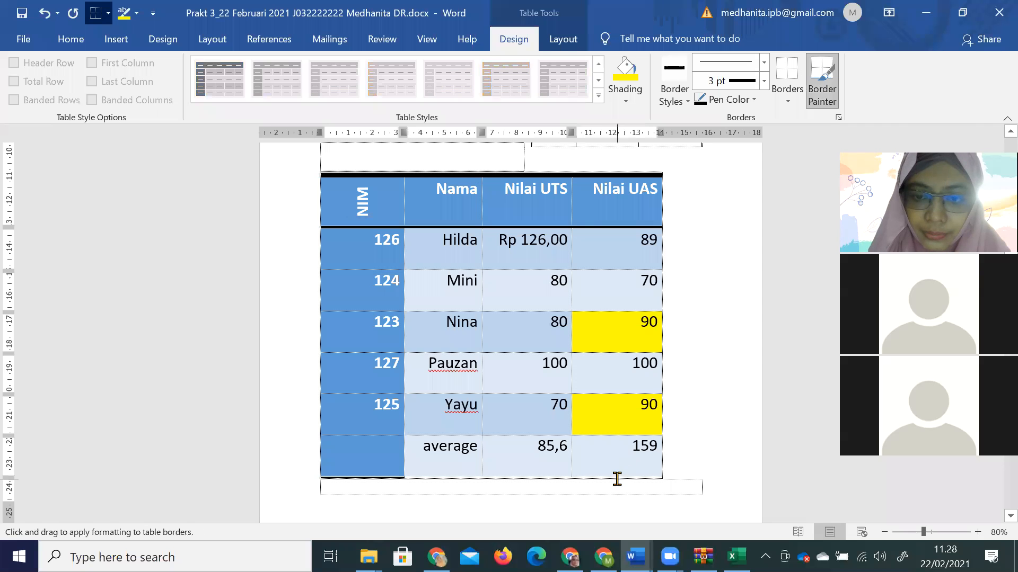
{"action": "key", "text": "Escape"}
{"action": "left_click", "coordinate": [822, 84]}
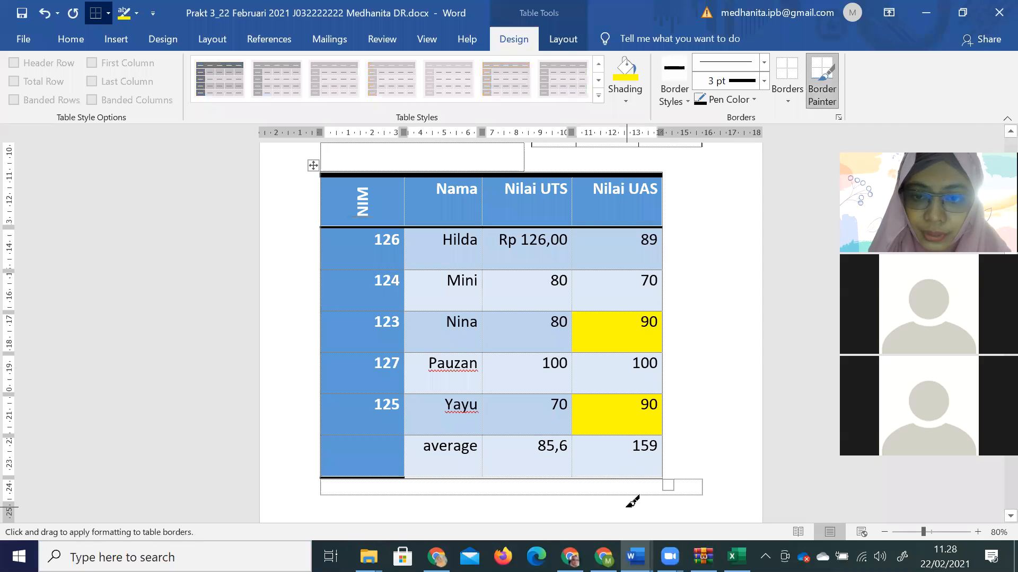
{"action": "left_click", "coordinate": [606, 476]}
{"action": "left_click", "coordinate": [570, 476]}
{"action": "left_click", "coordinate": [467, 476]}
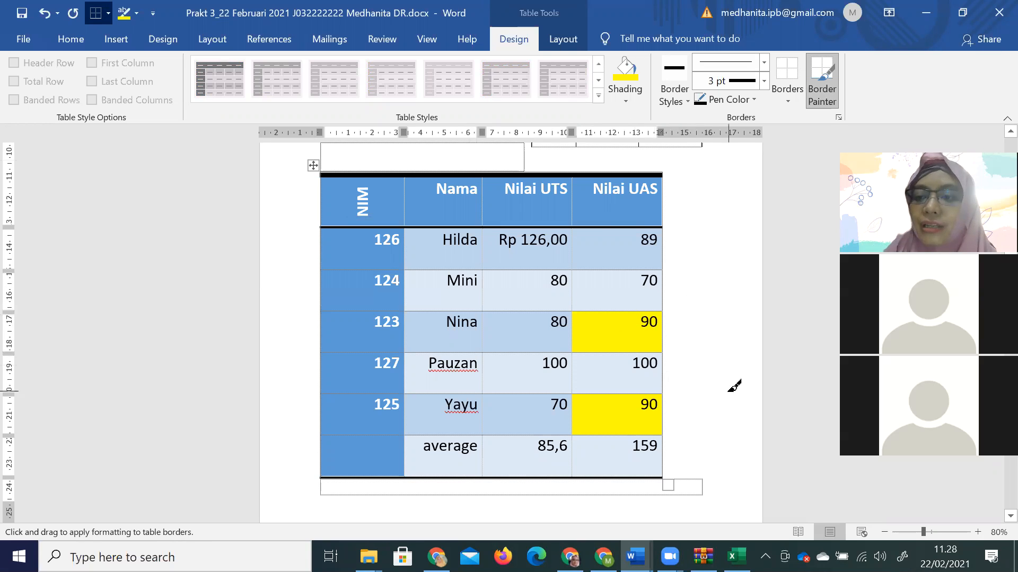
Switch to the modul aplikom module document.
{"action": "left_click", "coordinate": [636, 556]}
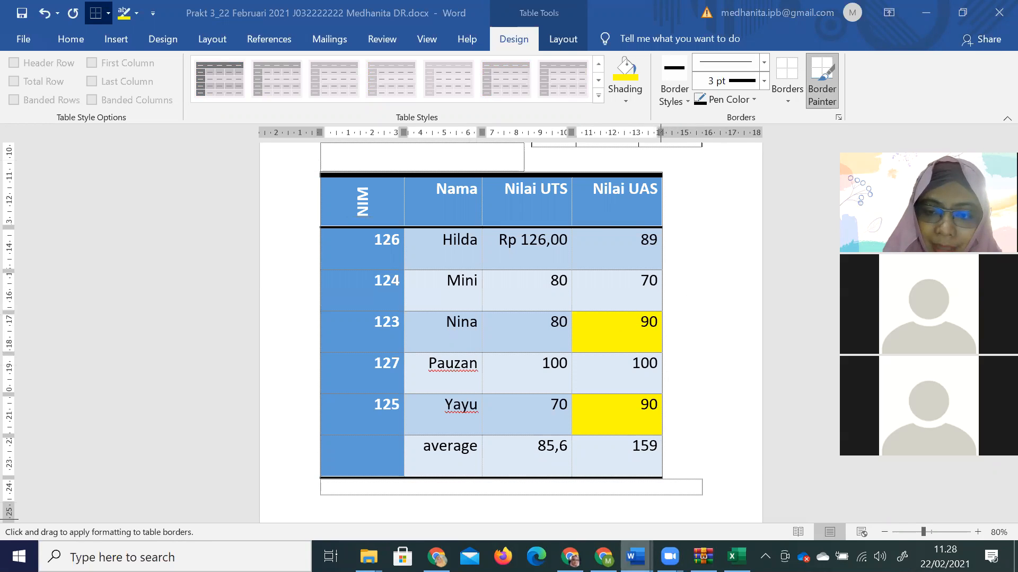
{"action": "left_click", "coordinate": [636, 493]}
{"action": "scroll", "coordinate": [456, 318], "scroll_direction": "down", "scroll_amount": 3}
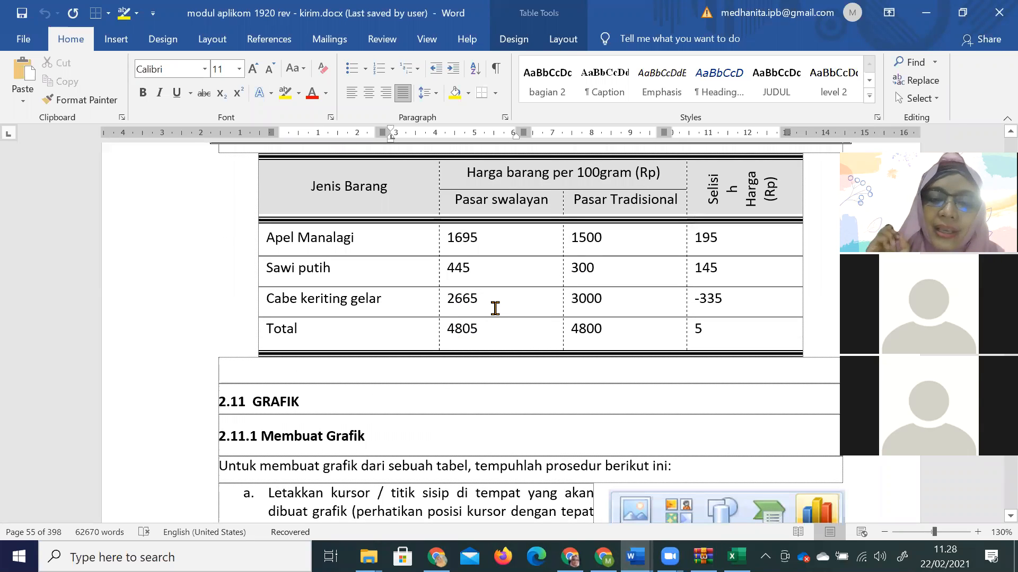
Review the module's Grafik chart-making sections, then go back to the Prakt 3 document.
{"action": "scroll", "coordinate": [409, 403], "scroll_direction": "down", "scroll_amount": 4}
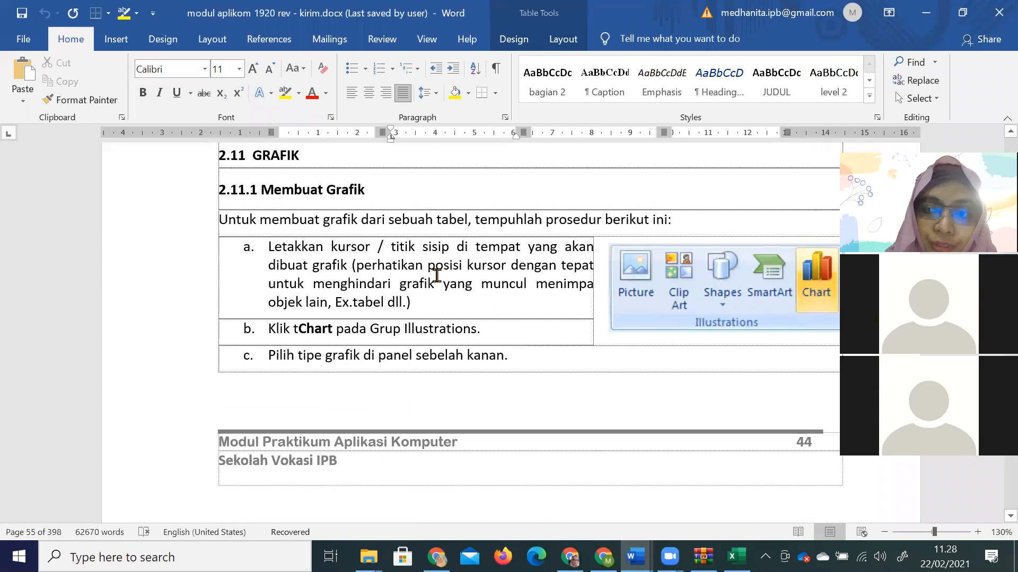
{"action": "scroll", "coordinate": [432, 271], "scroll_direction": "down", "scroll_amount": 2}
{"action": "scroll", "coordinate": [437, 275], "scroll_direction": "down", "scroll_amount": 12}
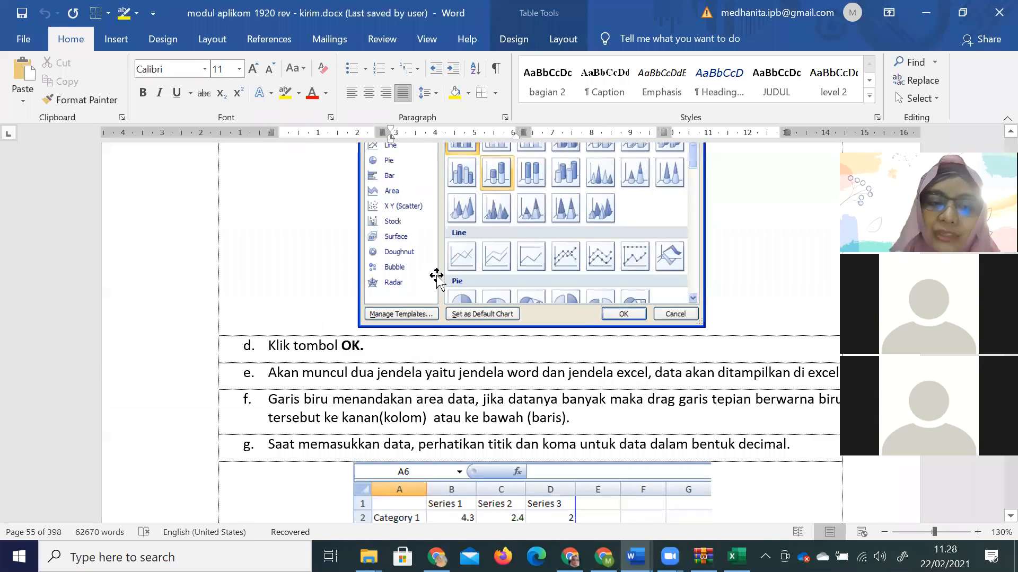
{"action": "scroll", "coordinate": [436, 275], "scroll_direction": "down", "scroll_amount": 6}
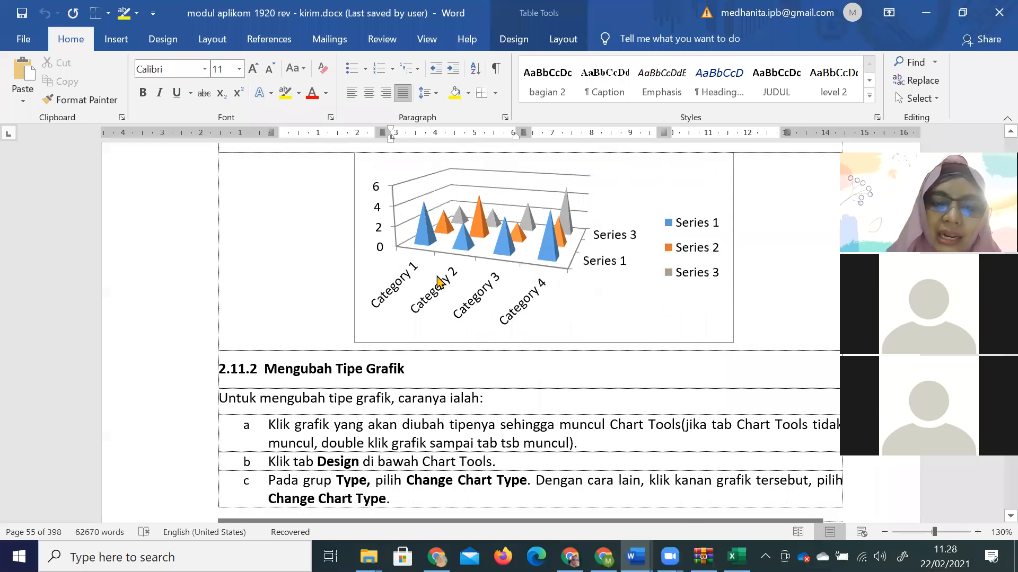
{"action": "scroll", "coordinate": [436, 276], "scroll_direction": "down", "scroll_amount": 6}
{"action": "scroll", "coordinate": [437, 275], "scroll_direction": "up", "scroll_amount": 12}
{"action": "scroll", "coordinate": [447, 291], "scroll_direction": "up", "scroll_amount": 20}
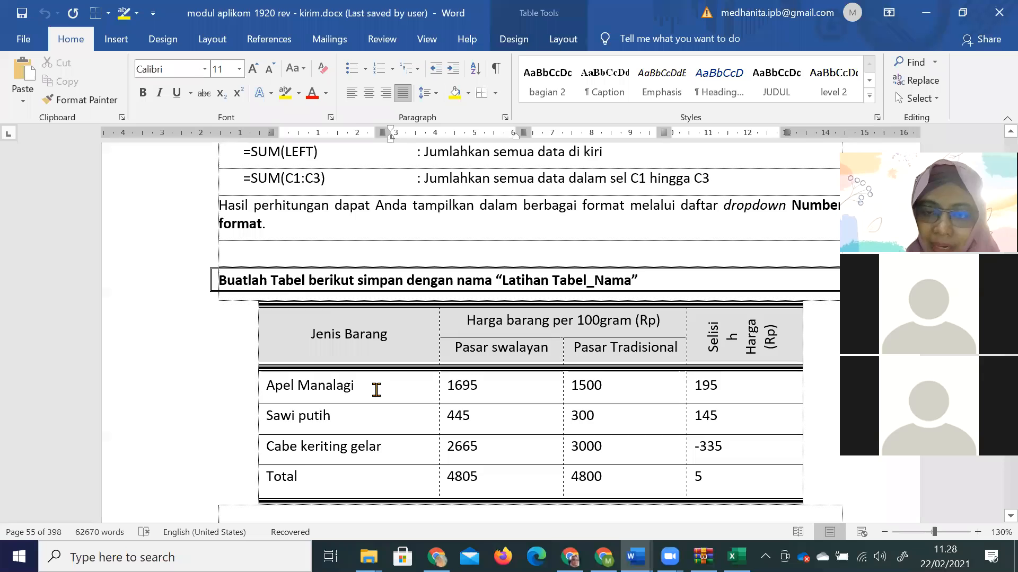
{"action": "scroll", "coordinate": [376, 390], "scroll_direction": "down", "scroll_amount": 20}
{"action": "scroll", "coordinate": [377, 398], "scroll_direction": "down", "scroll_amount": 20}
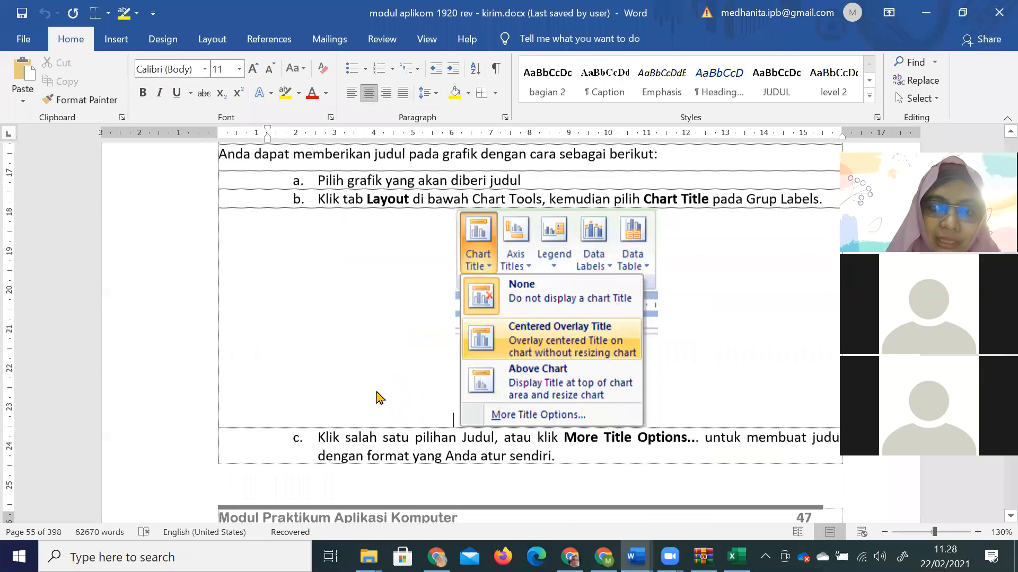
{"action": "scroll", "coordinate": [377, 398], "scroll_direction": "down", "scroll_amount": 1}
{"action": "scroll", "coordinate": [378, 397], "scroll_direction": "down", "scroll_amount": 8}
{"action": "scroll", "coordinate": [378, 397], "scroll_direction": "down", "scroll_amount": 20}
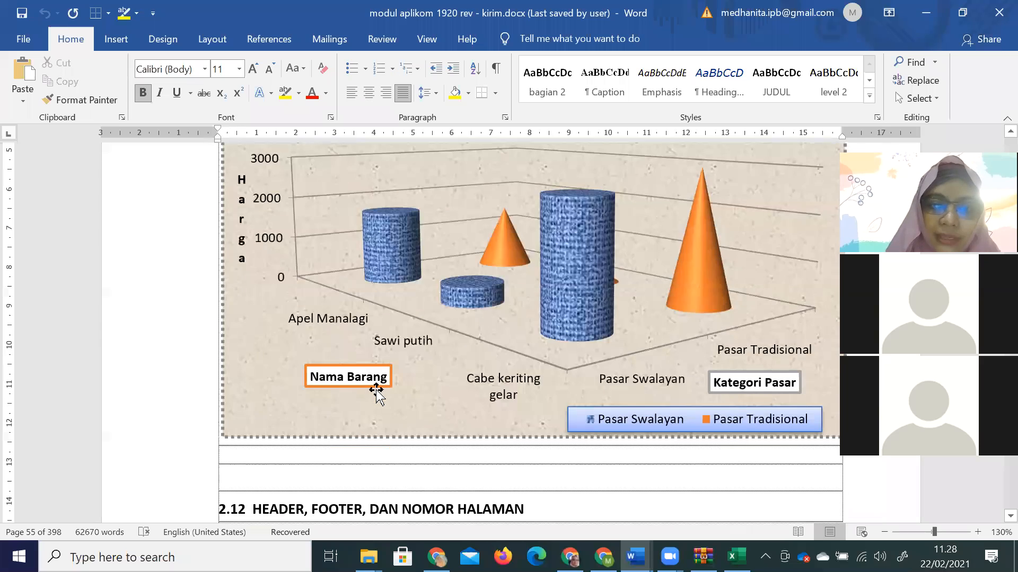
{"action": "scroll", "coordinate": [378, 396], "scroll_direction": "up", "scroll_amount": 2}
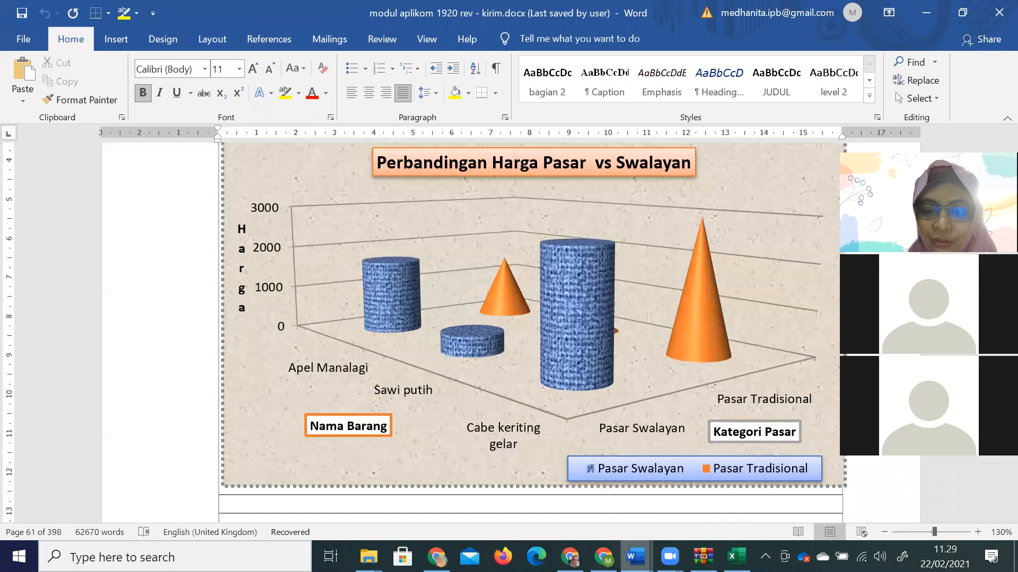
{"action": "mouse_move", "coordinate": [636, 557]}
{"action": "left_click", "coordinate": [792, 493]}
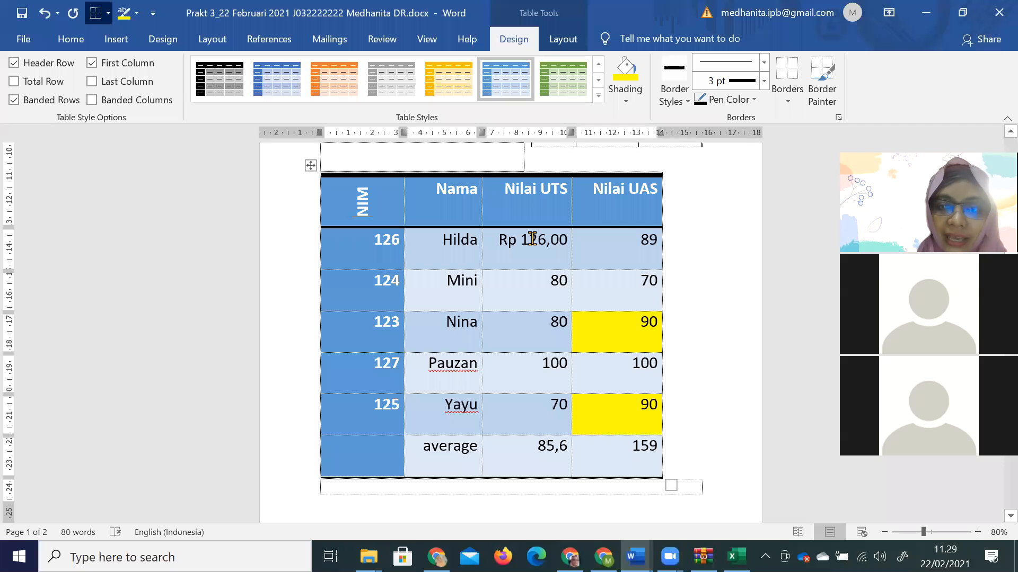
Replace the NIM 126 Nilai UTS value Rp 126,00 with 78 and update the average field to 81,6.
{"action": "left_click_drag", "start_coordinate": [516, 237], "coordinate": [569, 246]}
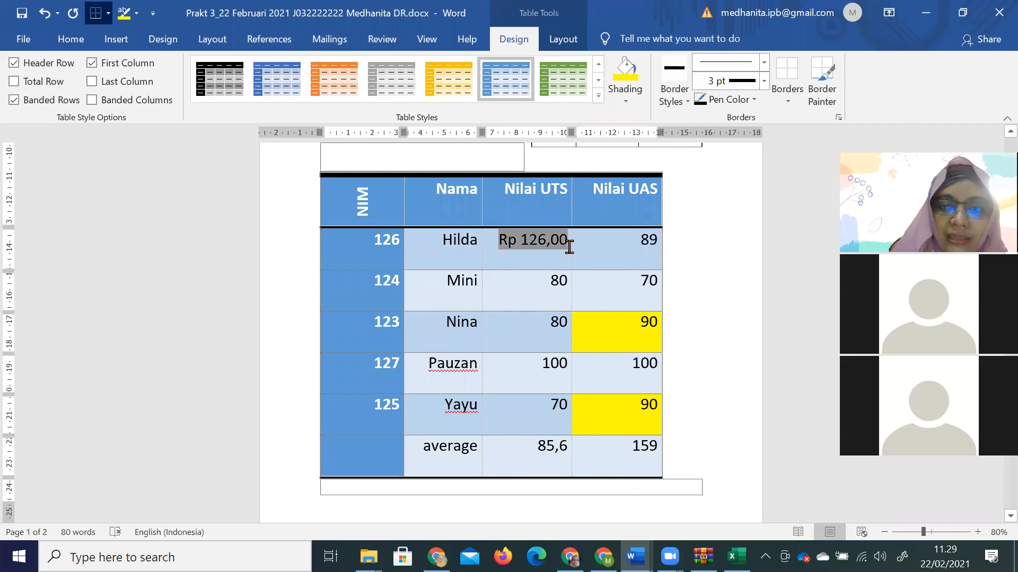
{"action": "type", "text": "78"}
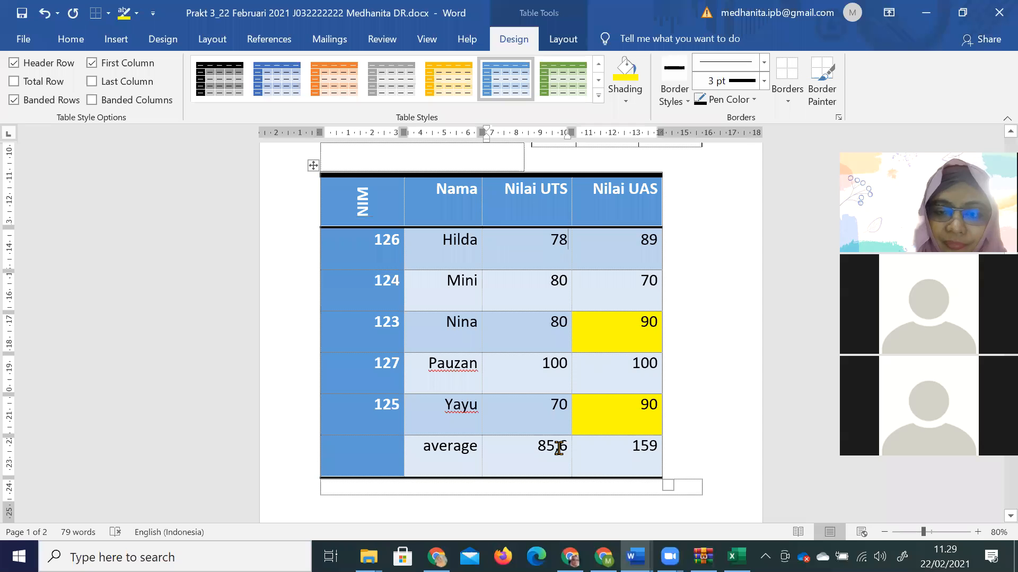
{"action": "right_click", "coordinate": [558, 448]}
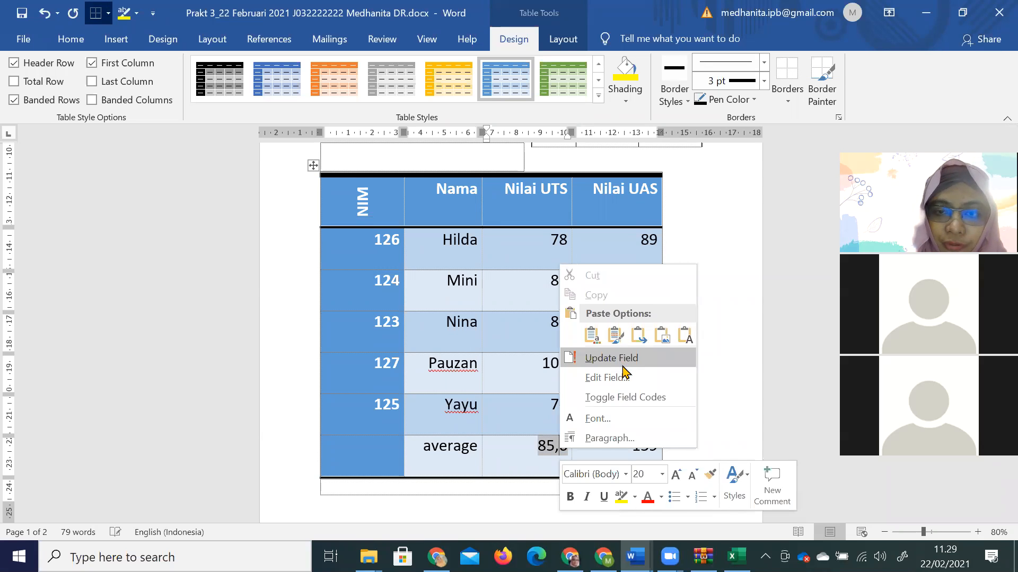
{"action": "left_click", "coordinate": [611, 358]}
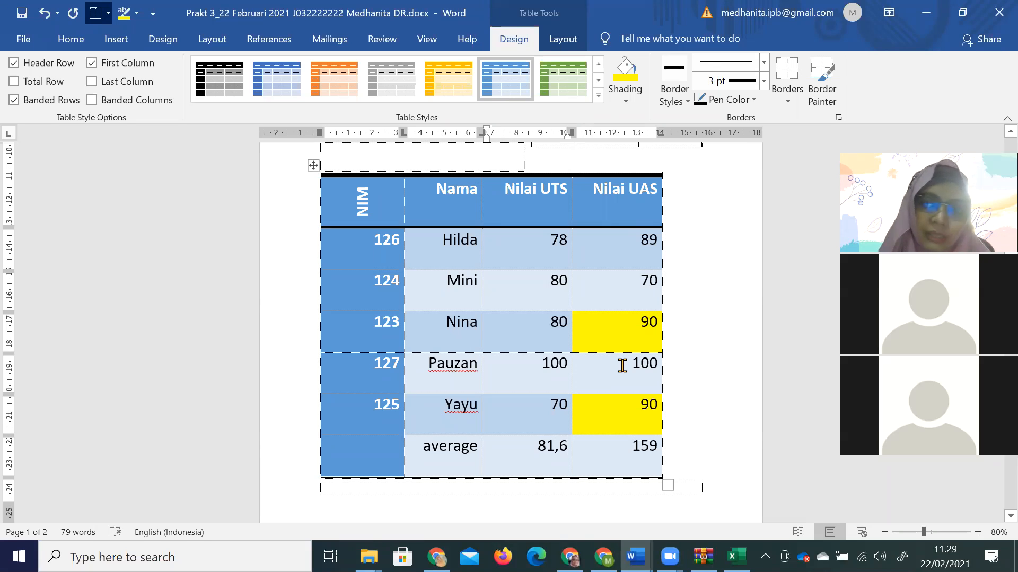
In the modul aplikom document, locate the Latihan Tabel_Nama market price table and select it.
{"action": "key", "text": "alt+Tab"}
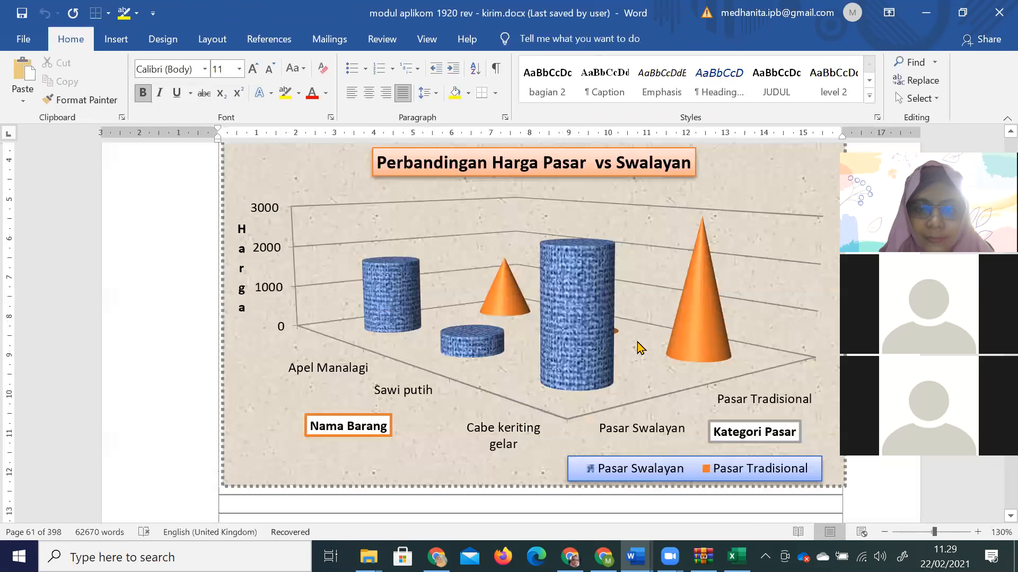
{"action": "key", "text": "alt+Tab"}
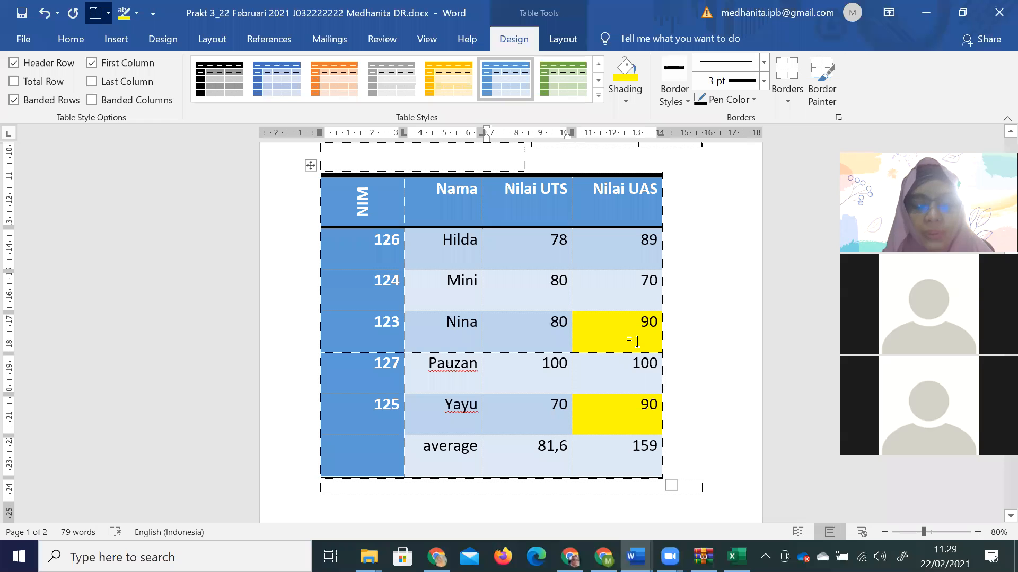
{"action": "key", "text": "alt+Tab"}
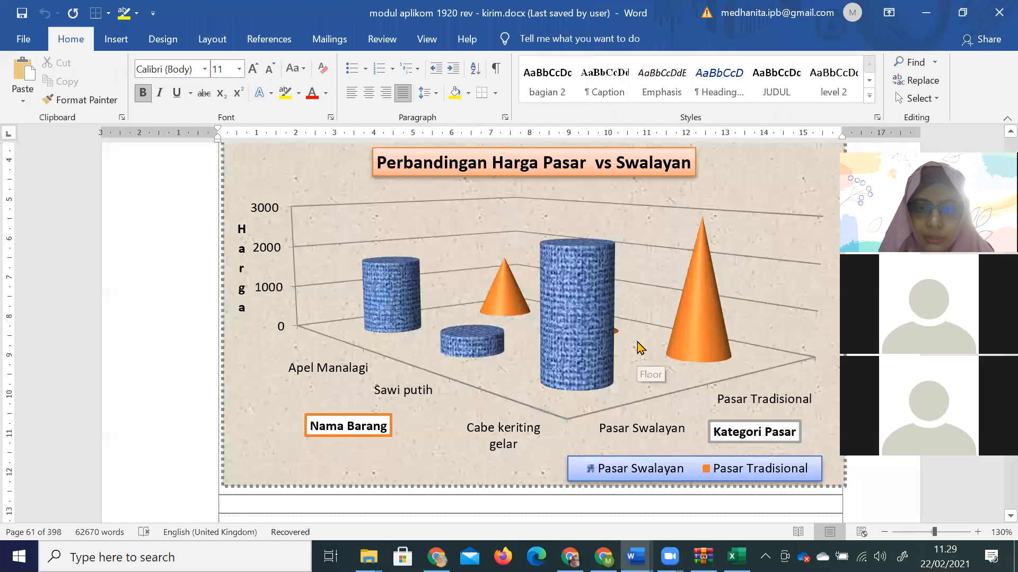
{"action": "scroll", "coordinate": [638, 346], "scroll_direction": "up", "scroll_amount": 10}
{"action": "scroll", "coordinate": [637, 344], "scroll_direction": "up", "scroll_amount": 15}
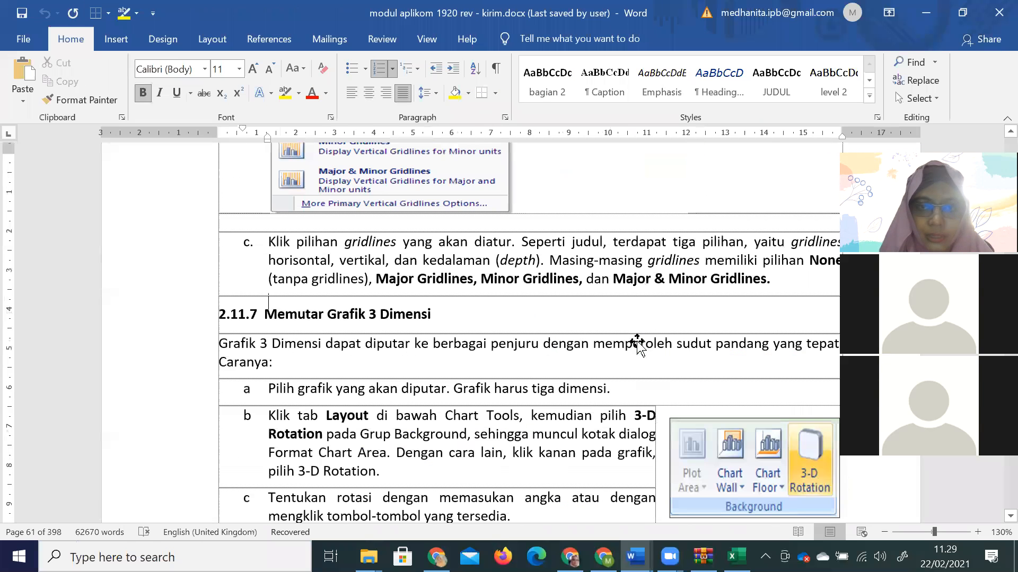
{"action": "scroll", "coordinate": [637, 341], "scroll_direction": "up", "scroll_amount": 15}
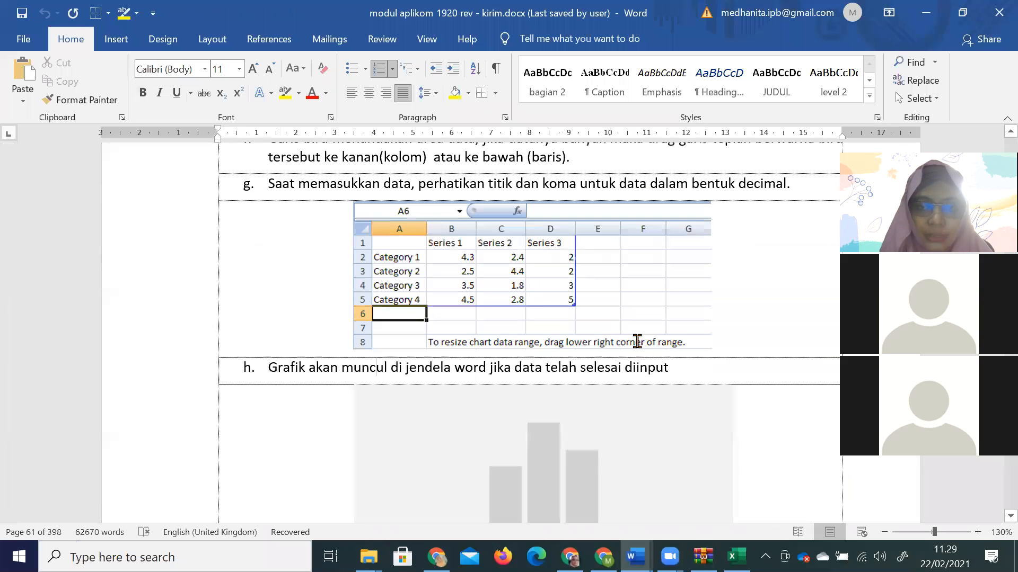
{"action": "key", "text": "Page_Up"}
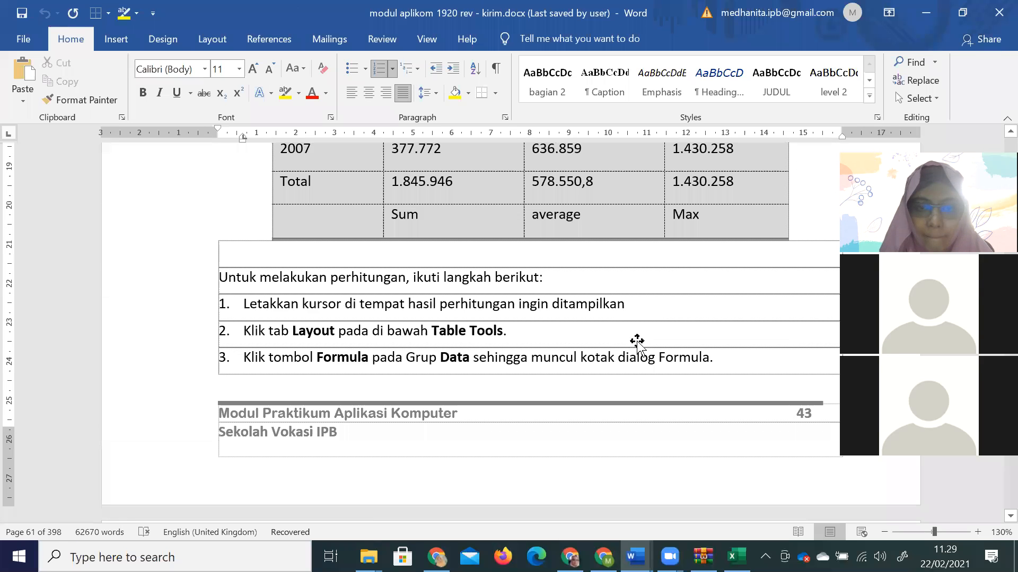
{"action": "key", "text": "Page_Down"}
{"action": "key", "text": "Page_Up"}
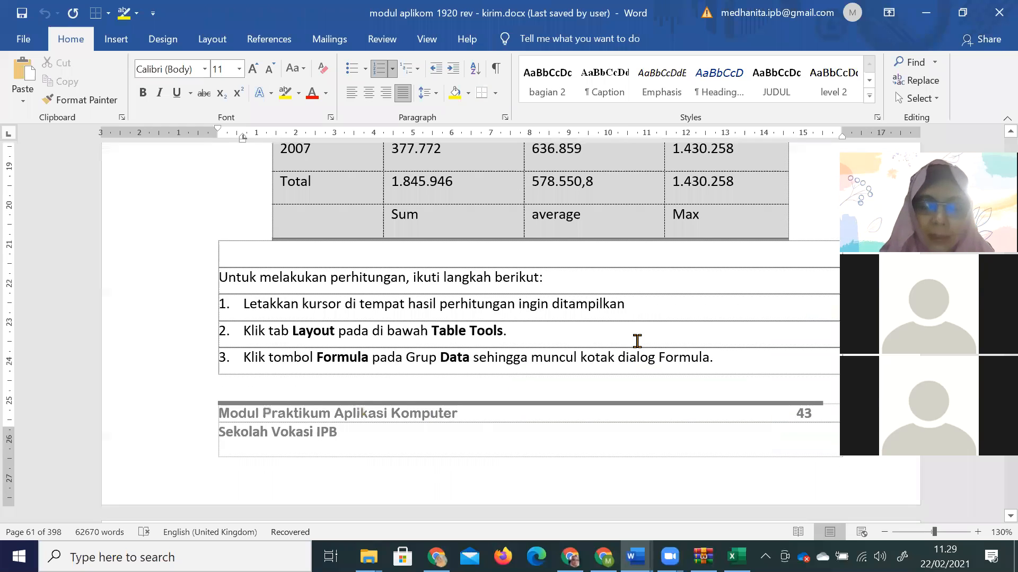
{"action": "scroll", "coordinate": [637, 341], "scroll_direction": "up", "scroll_amount": 5}
{"action": "scroll", "coordinate": [637, 344], "scroll_direction": "down", "scroll_amount": 20}
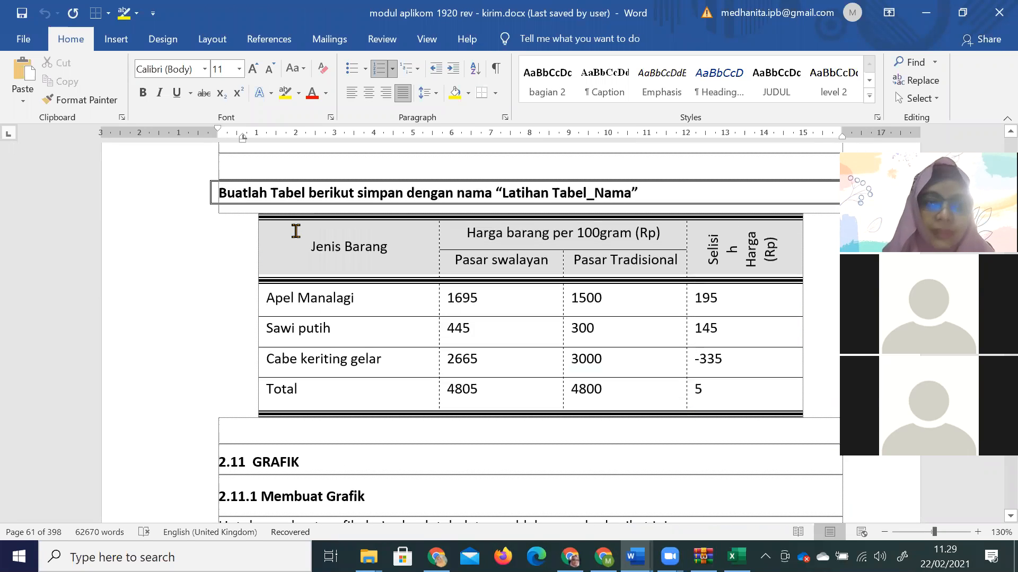
{"action": "left_click_drag", "start_coordinate": [270, 225], "coordinate": [747, 396]}
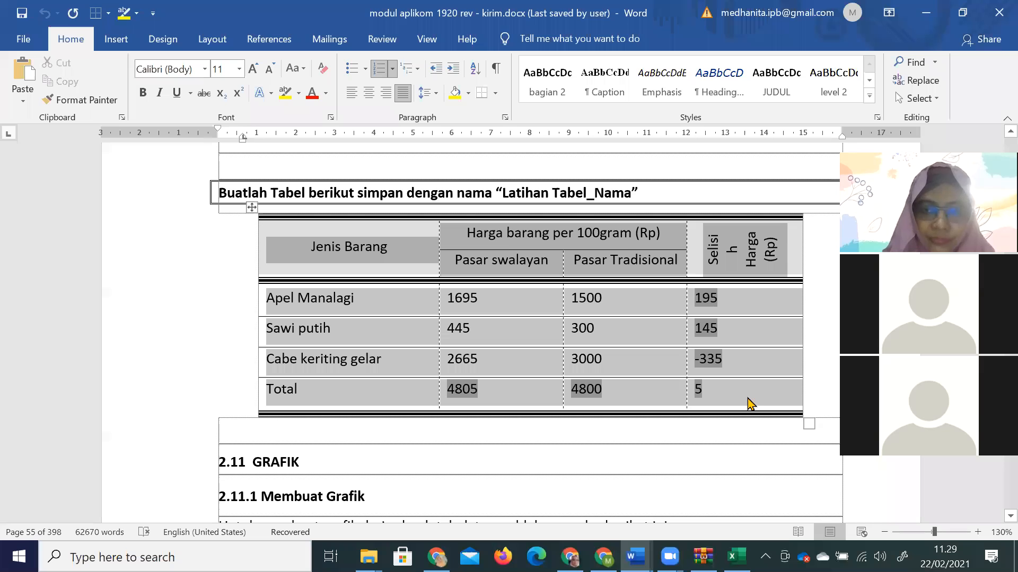
Paste the price table into Prakt 3 below the steps list, with empty lines after it.
{"action": "left_click", "coordinate": [748, 401]}
{"action": "left_click", "coordinate": [675, 506]}
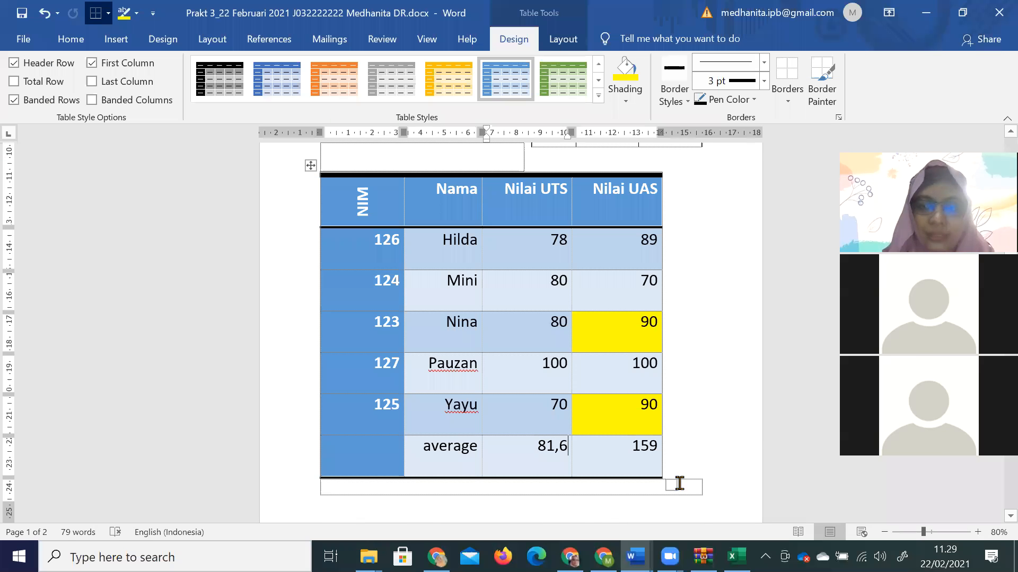
{"action": "scroll", "coordinate": [677, 483], "scroll_direction": "down", "scroll_amount": 9}
{"action": "scroll", "coordinate": [505, 325], "scroll_direction": "down", "scroll_amount": 3}
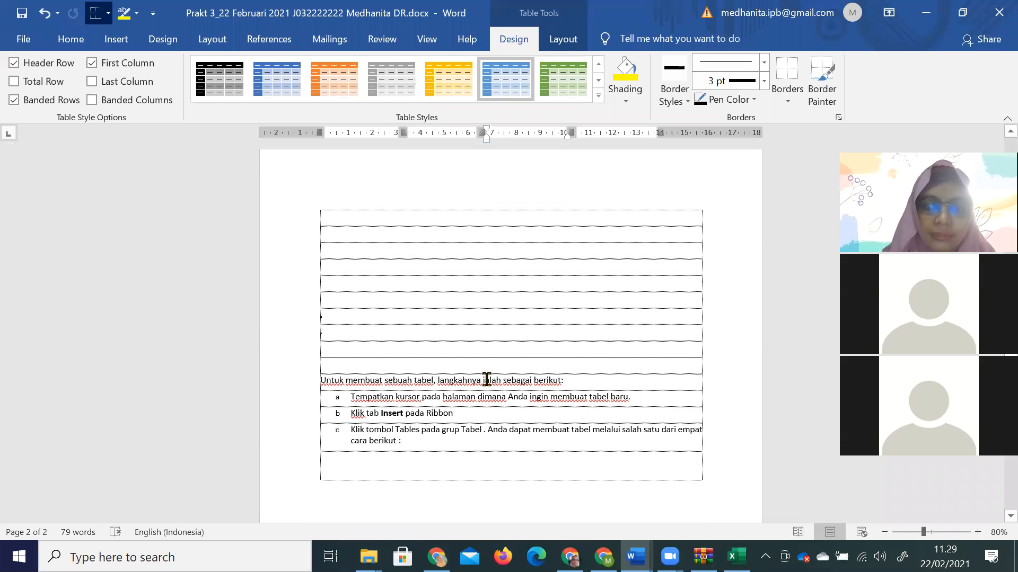
{"action": "left_click", "coordinate": [484, 387]}
{"action": "key", "text": "Return"}
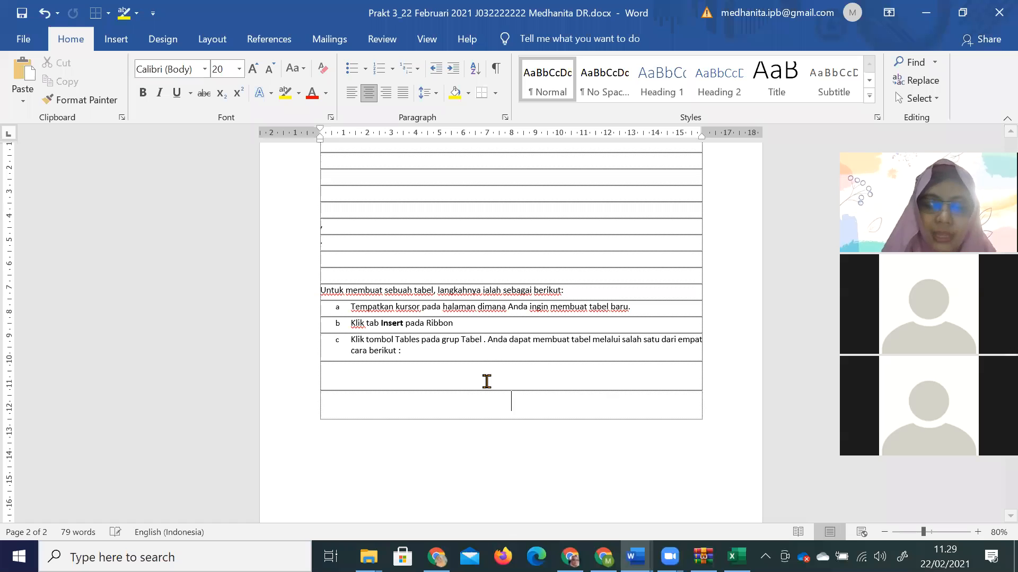
{"action": "key", "text": "ctrl+v"}
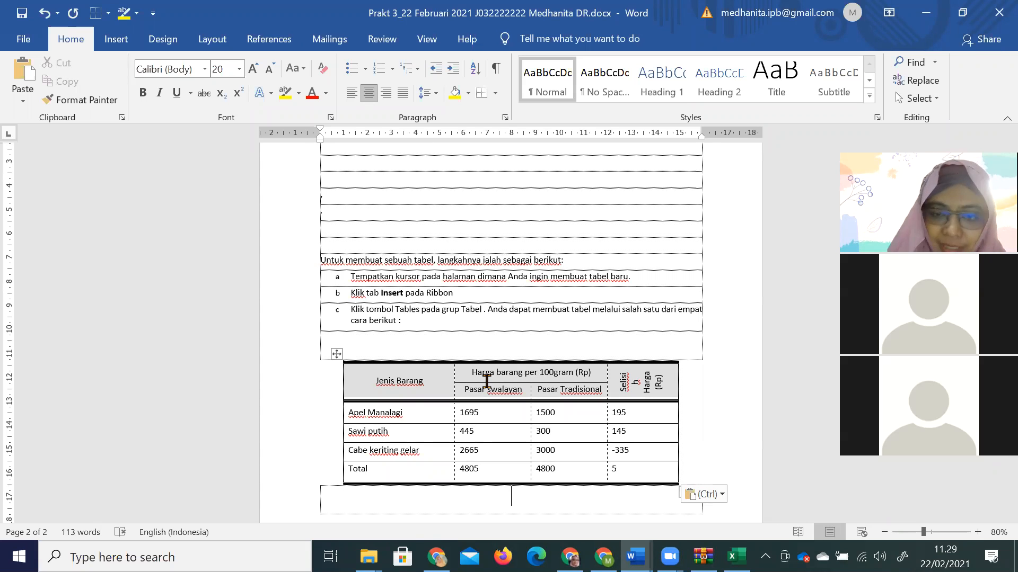
{"action": "scroll", "coordinate": [486, 380], "scroll_direction": "down", "scroll_amount": 3}
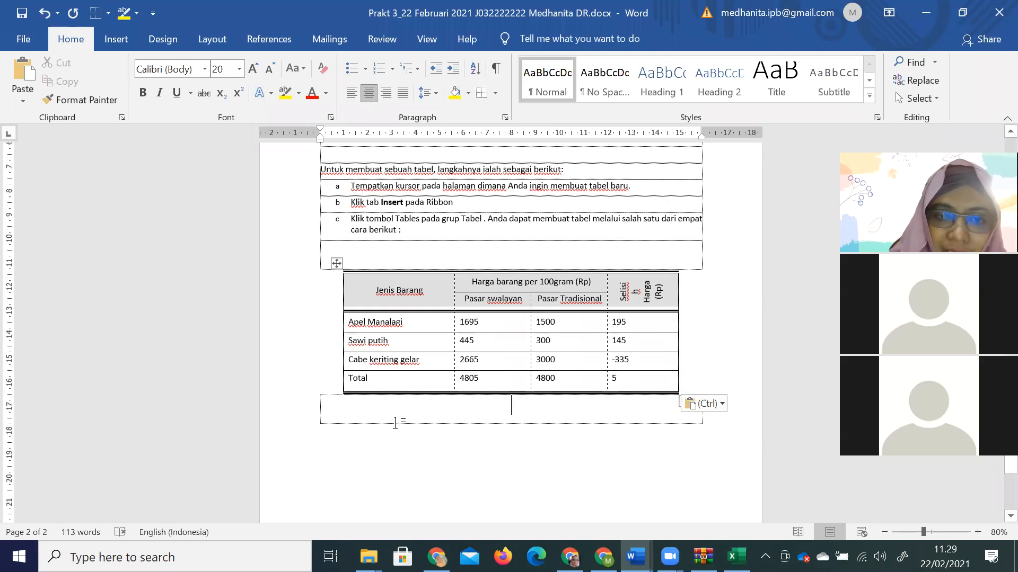
{"action": "key", "text": "Return"}
{"action": "key", "text": "Return"}
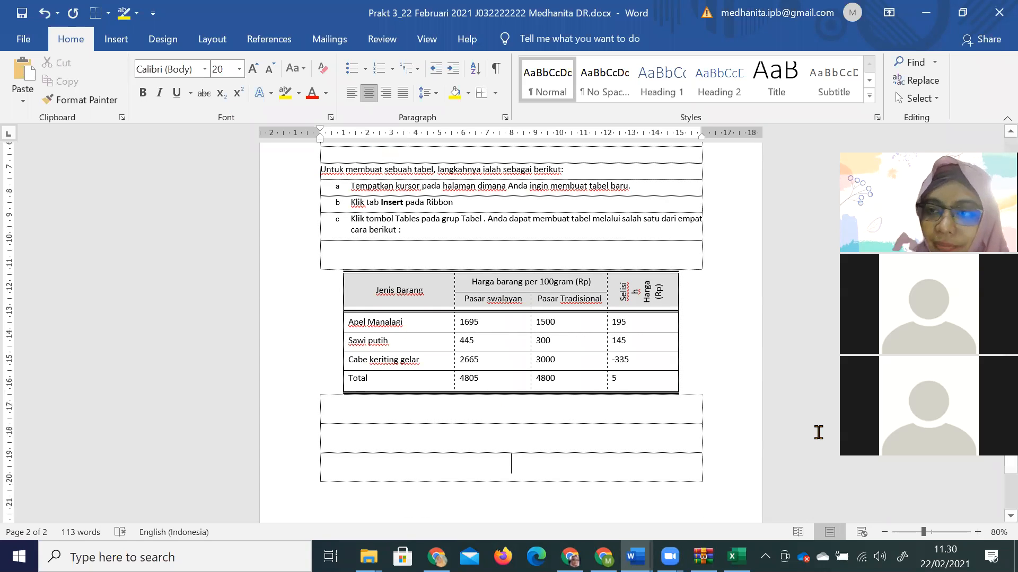
{"action": "left_click", "coordinate": [978, 532]}
{"action": "left_click", "coordinate": [978, 532]}
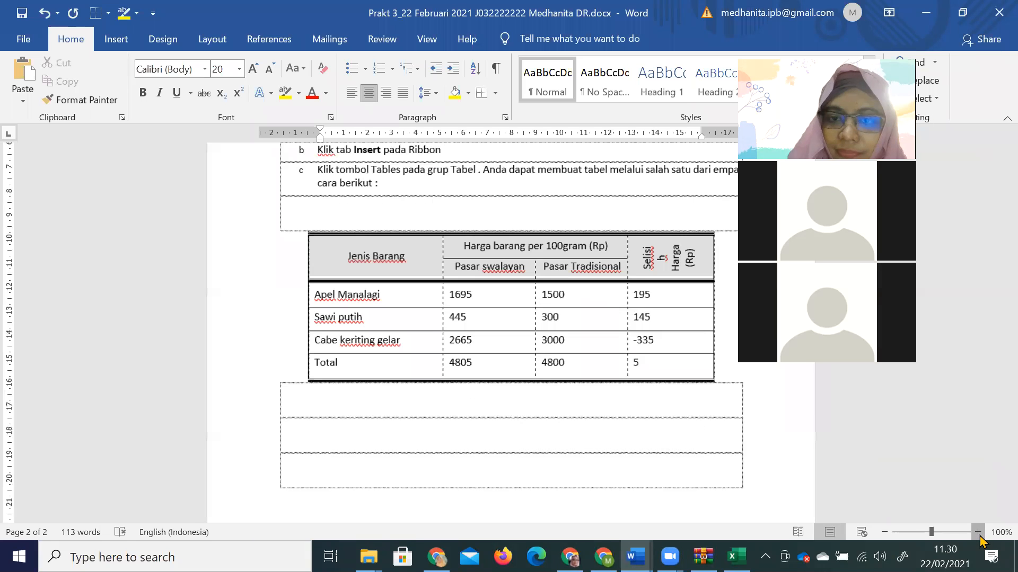
{"action": "left_click", "coordinate": [978, 534]}
{"action": "left_click", "coordinate": [978, 534]}
{"action": "left_click", "coordinate": [978, 534]}
{"action": "left_click", "coordinate": [979, 534]}
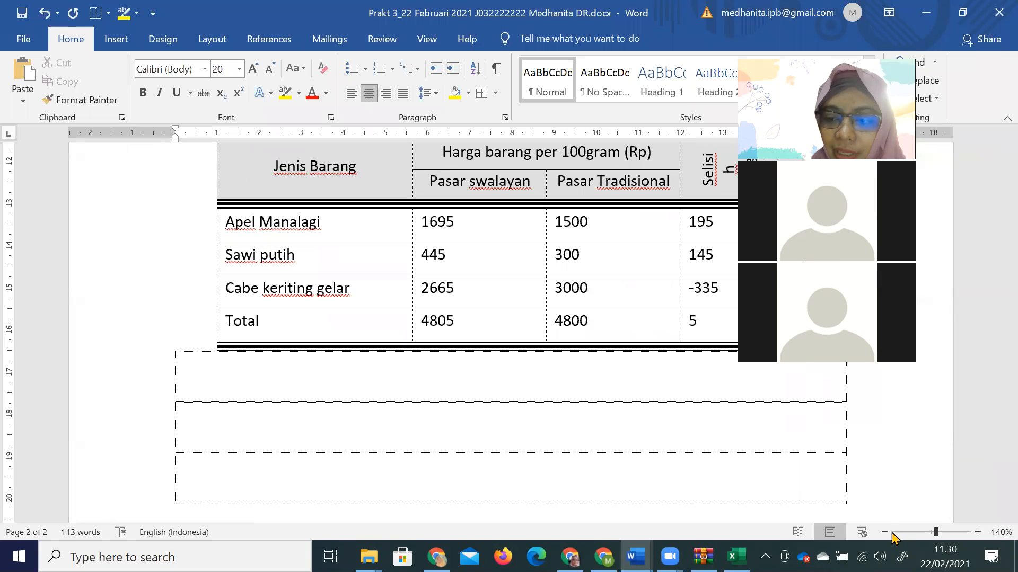
{"action": "left_click", "coordinate": [884, 532]}
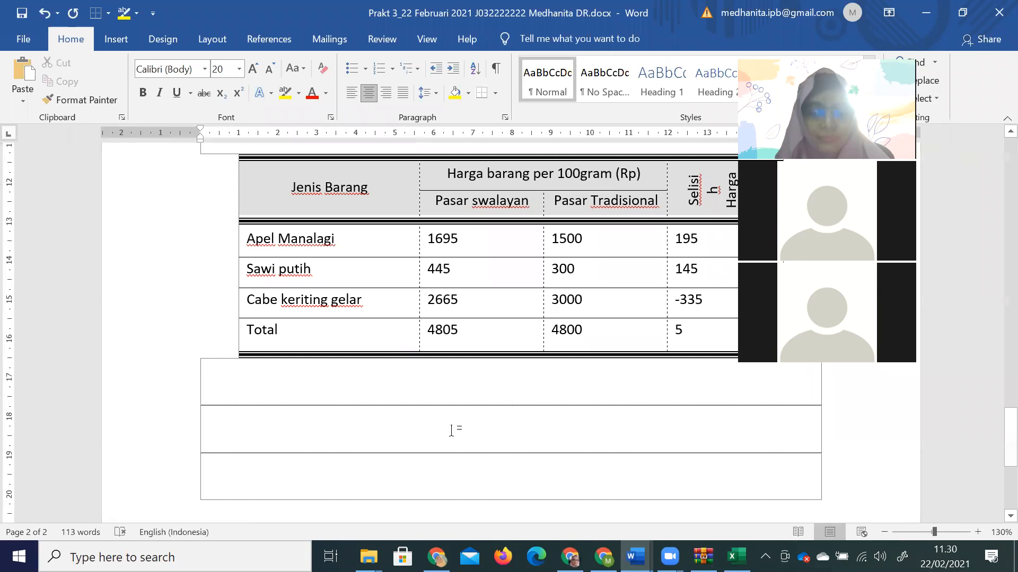
{"action": "key", "text": "alt+Tab"}
{"action": "scroll", "coordinate": [546, 392], "scroll_direction": "down", "scroll_amount": 12}
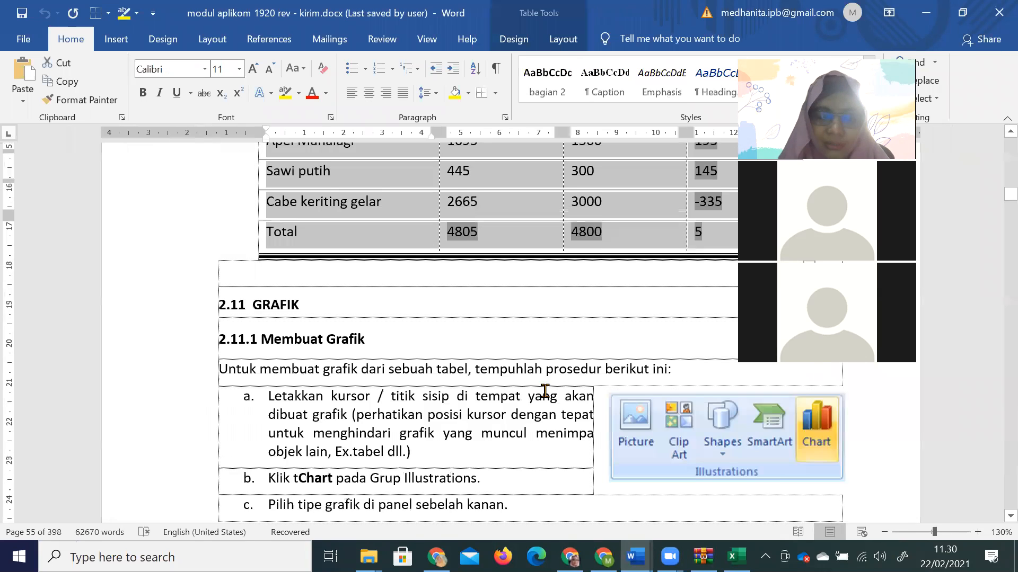
{"action": "scroll", "coordinate": [546, 392], "scroll_direction": "down", "scroll_amount": 20}
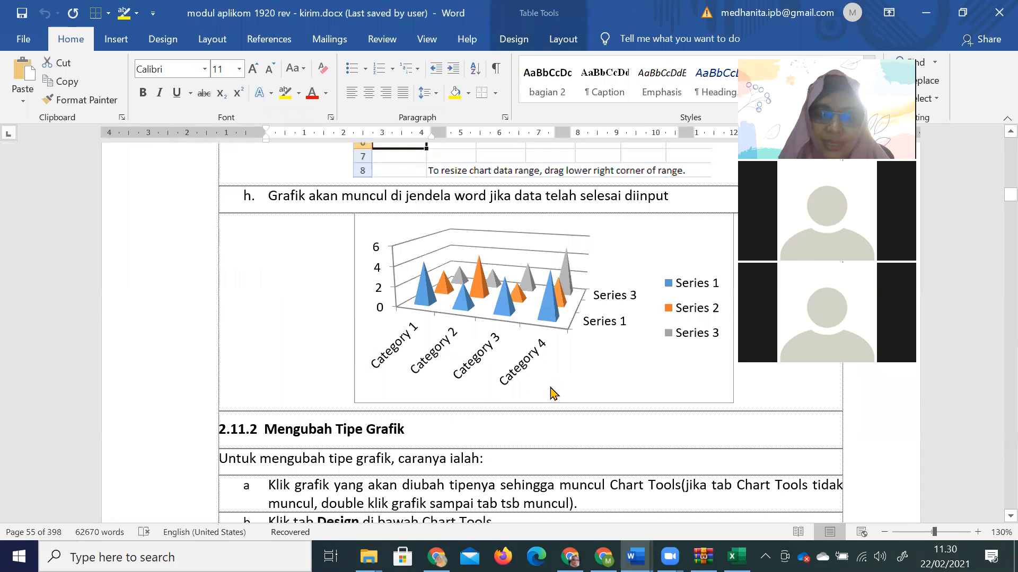
{"action": "scroll", "coordinate": [550, 387], "scroll_direction": "down", "scroll_amount": 20}
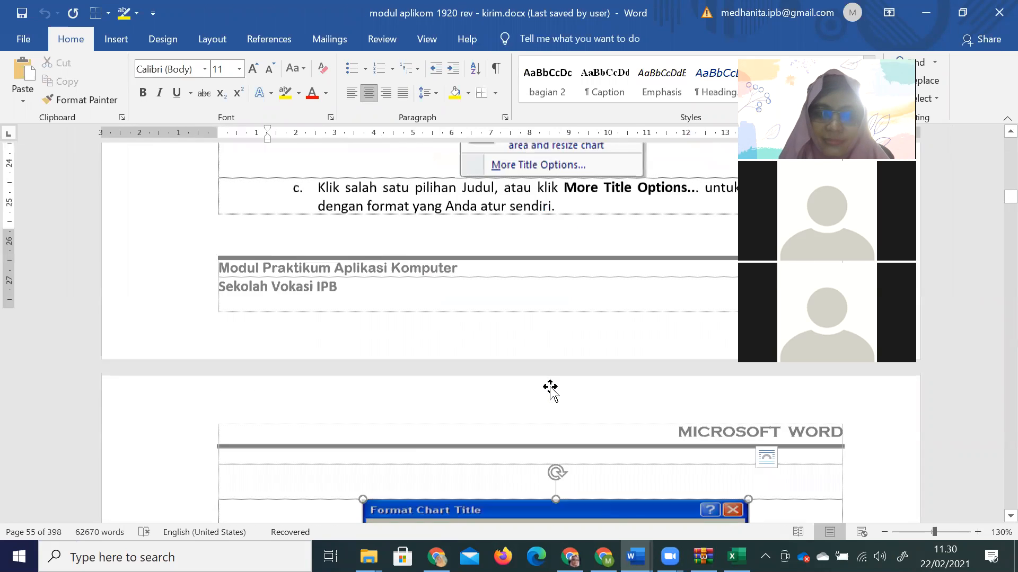
{"action": "key", "text": "Page_Down"}
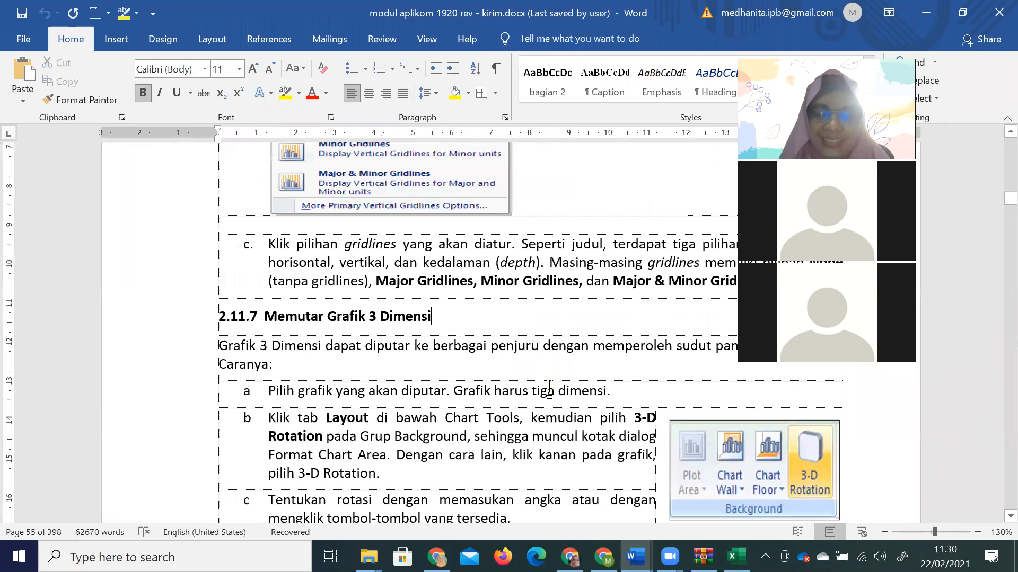
{"action": "scroll", "coordinate": [549, 386], "scroll_direction": "down", "scroll_amount": 8}
{"action": "left_click", "coordinate": [549, 386]}
{"action": "scroll", "coordinate": [551, 393], "scroll_direction": "up", "scroll_amount": 1}
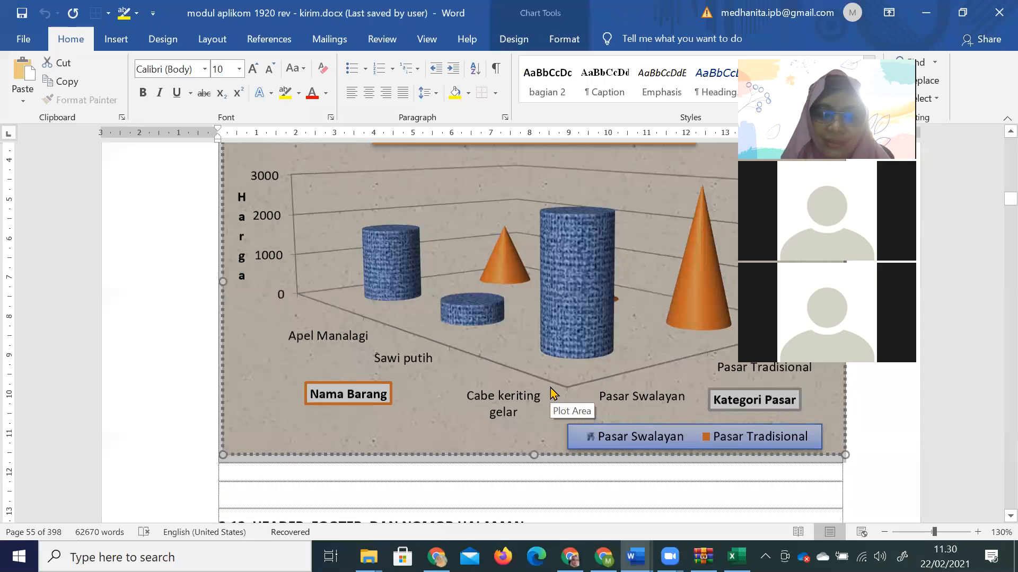
{"action": "scroll", "coordinate": [550, 392], "scroll_direction": "up", "scroll_amount": 1}
{"action": "mouse_move", "coordinate": [584, 352]}
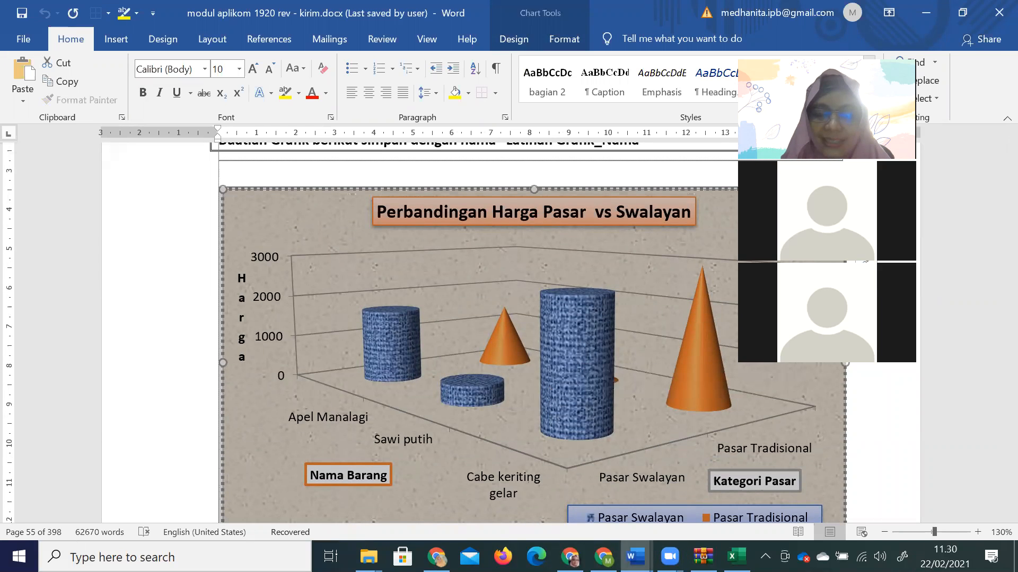
{"action": "left_click", "coordinate": [636, 557]}
{"action": "left_click", "coordinate": [800, 503]}
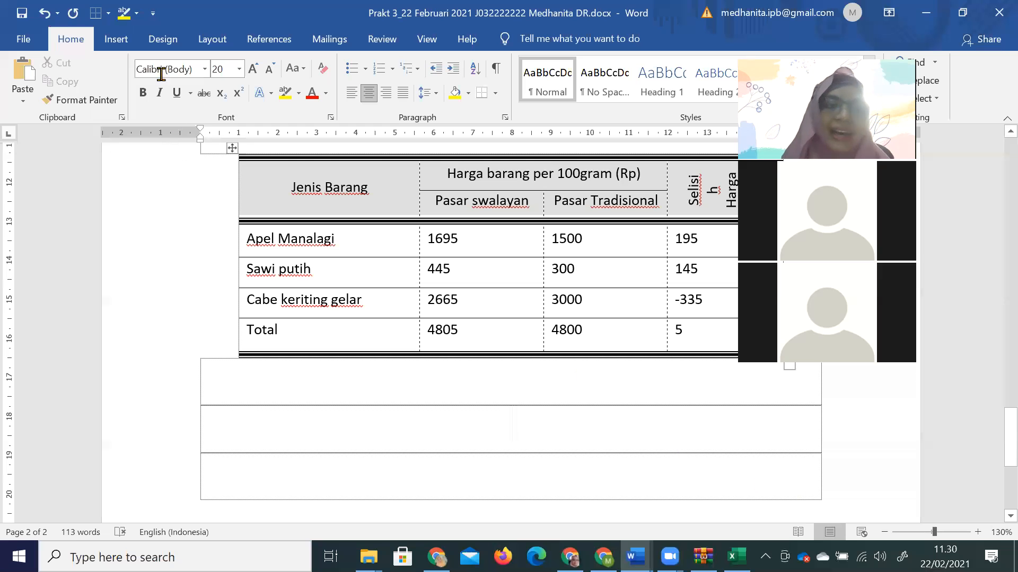
{"action": "left_click", "coordinate": [118, 42]}
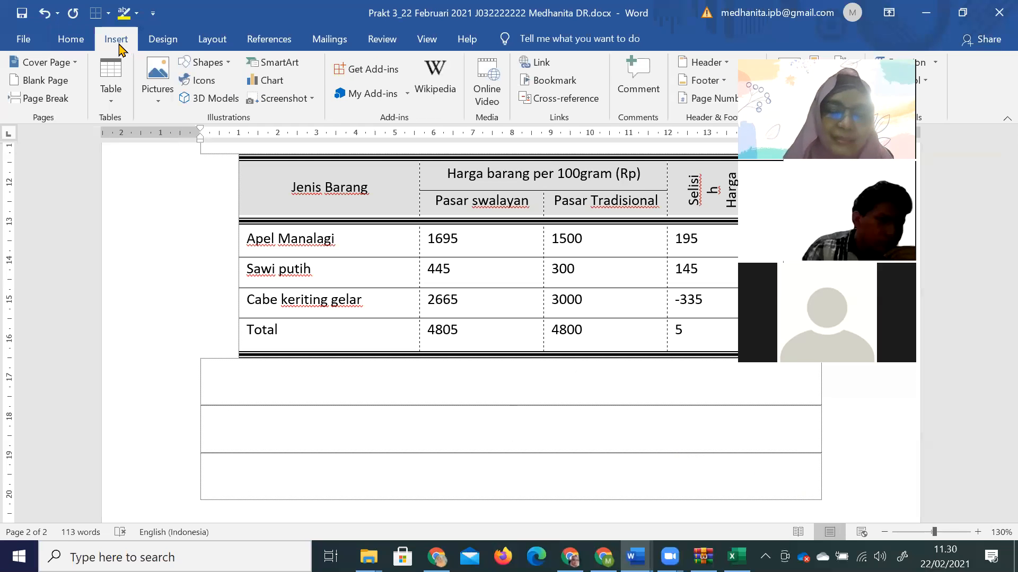
Insert a 3-D Clustered Column chart with the default Category 1–4 sample data.
{"action": "left_click", "coordinate": [272, 81]}
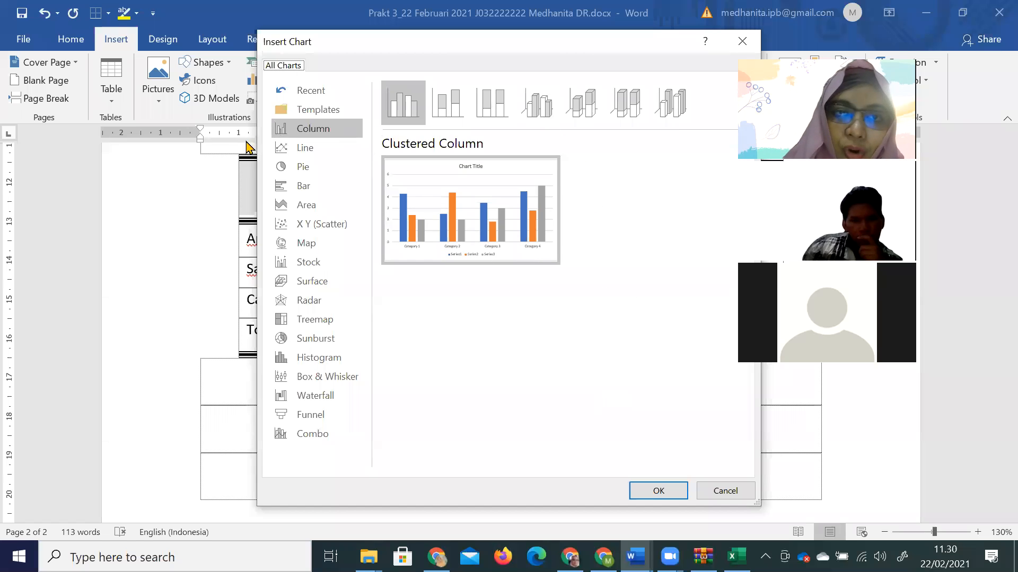
{"action": "left_click", "coordinate": [539, 118]}
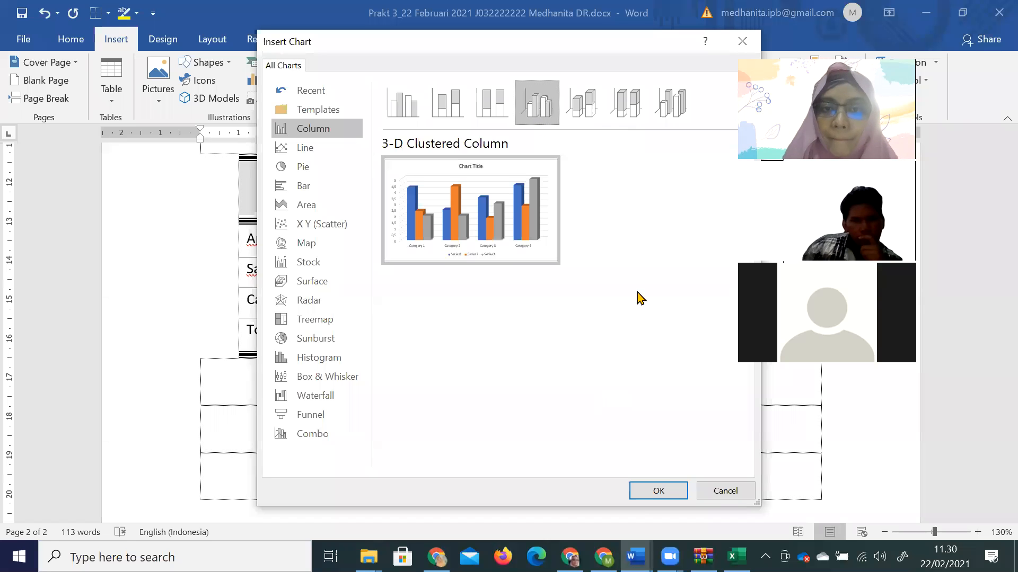
{"action": "left_click", "coordinate": [659, 491]}
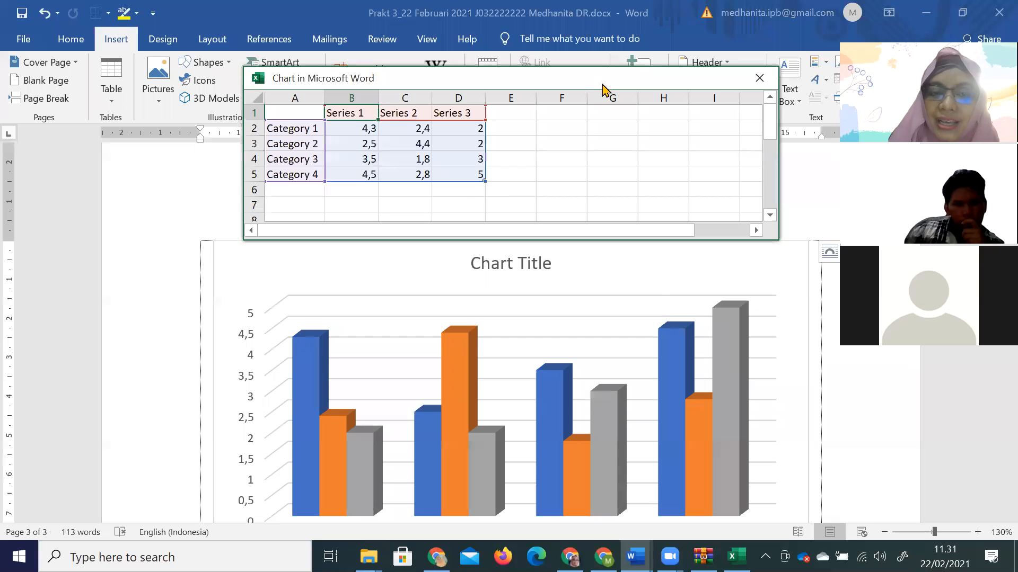
Label series headers B1 and C1 'Pasar Swalayan' and 'Pasar Tradisional' in the chart data sheet.
{"action": "left_click_drag", "start_coordinate": [603, 88], "coordinate": [632, 186]}
{"action": "scroll", "coordinate": [427, 193], "scroll_direction": "up", "scroll_amount": 10}
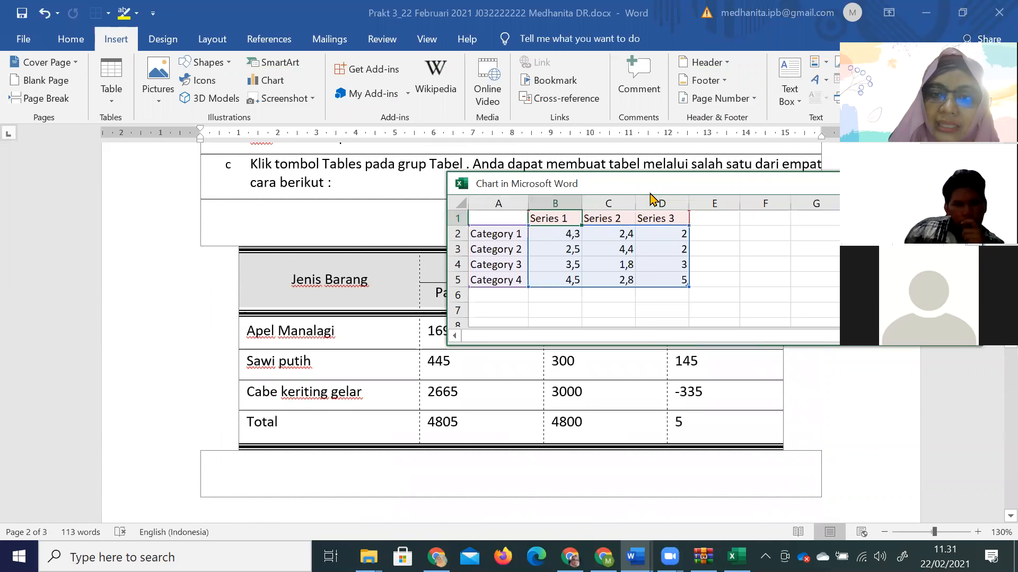
{"action": "left_click_drag", "start_coordinate": [650, 186], "coordinate": [681, 160]}
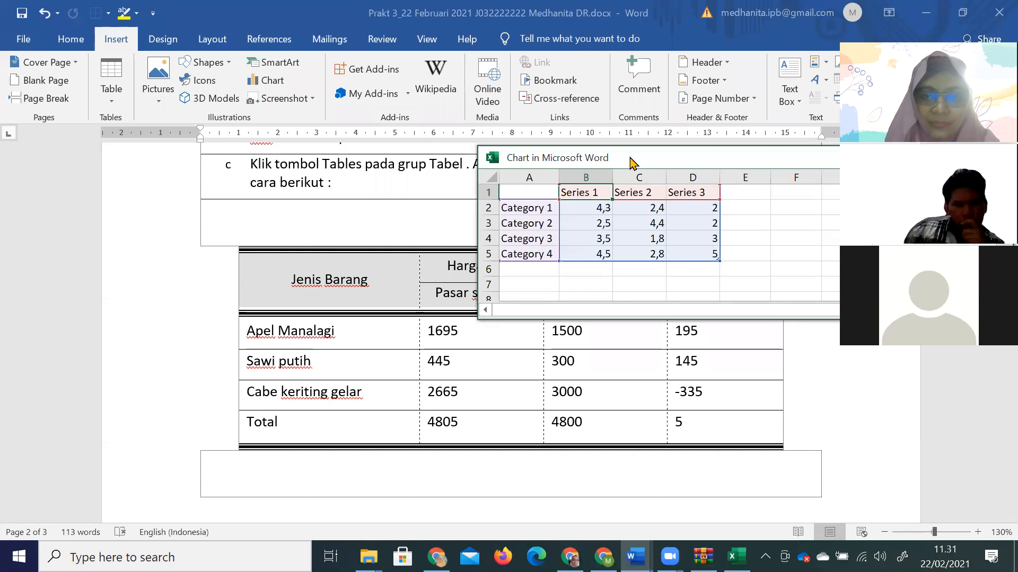
{"action": "left_click_drag", "start_coordinate": [630, 155], "coordinate": [624, 115]}
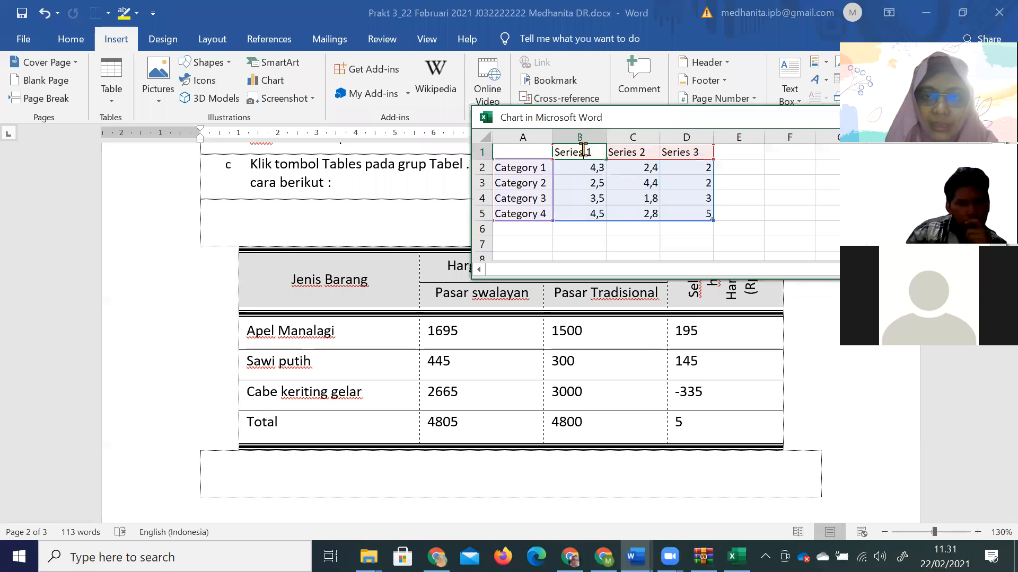
{"action": "type", "text": "Ps"}
{"action": "key", "text": "BackSpace"}
{"action": "type", "text": "asar Sawalayan"}
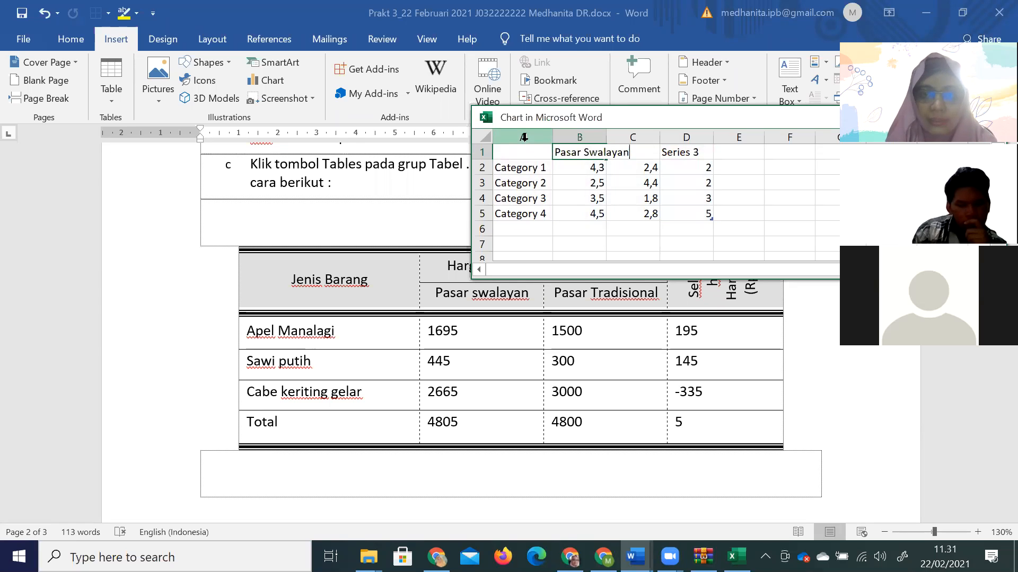
{"action": "key", "text": "Tab"}
{"action": "type", "text": "P"}
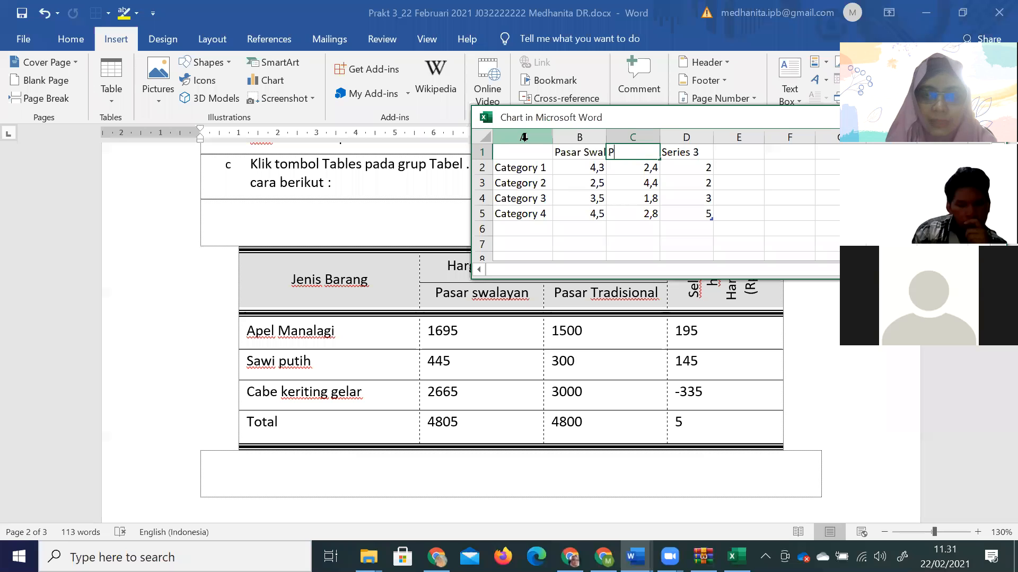
{"action": "type", "text": "asar Tradisional"}
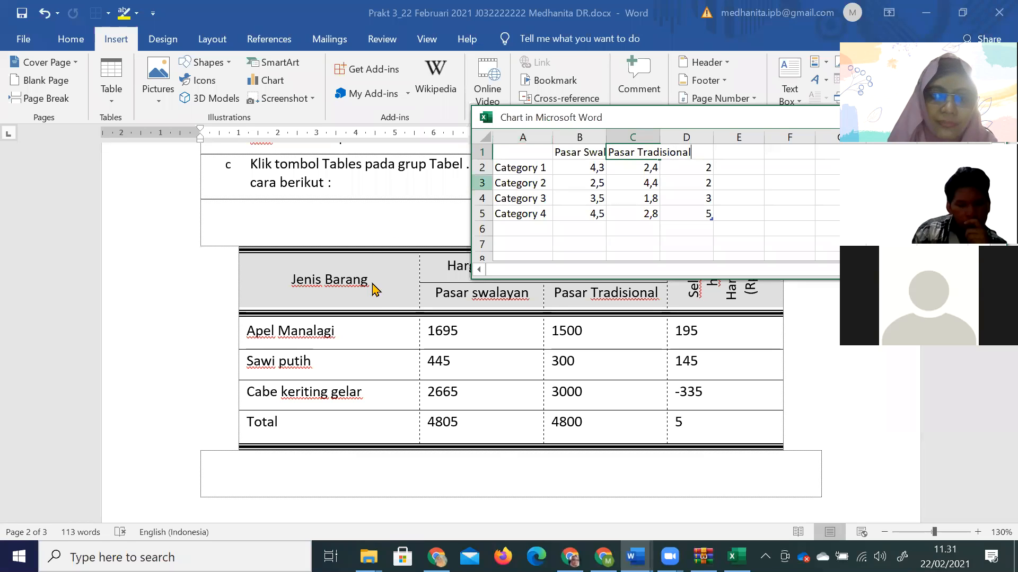
{"action": "left_click", "coordinate": [403, 363]}
Paste the Apel Manalagi, Sawi putih and Cabe keriting gelar rows and prices into the chart data.
{"action": "left_click_drag", "start_coordinate": [381, 333], "coordinate": [593, 405]}
{"action": "key", "text": "ctrl+c"}
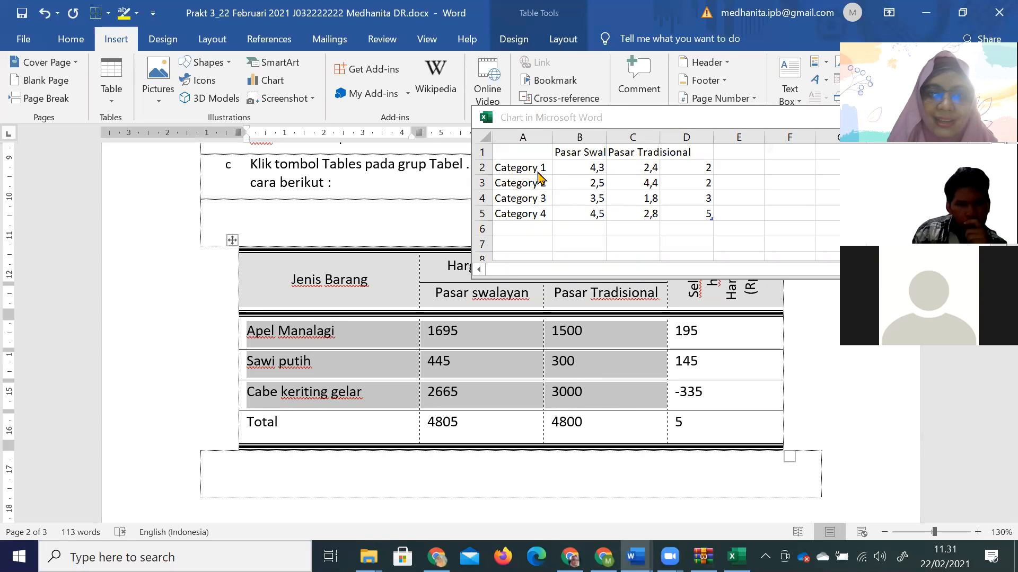
{"action": "left_click", "coordinate": [534, 168]}
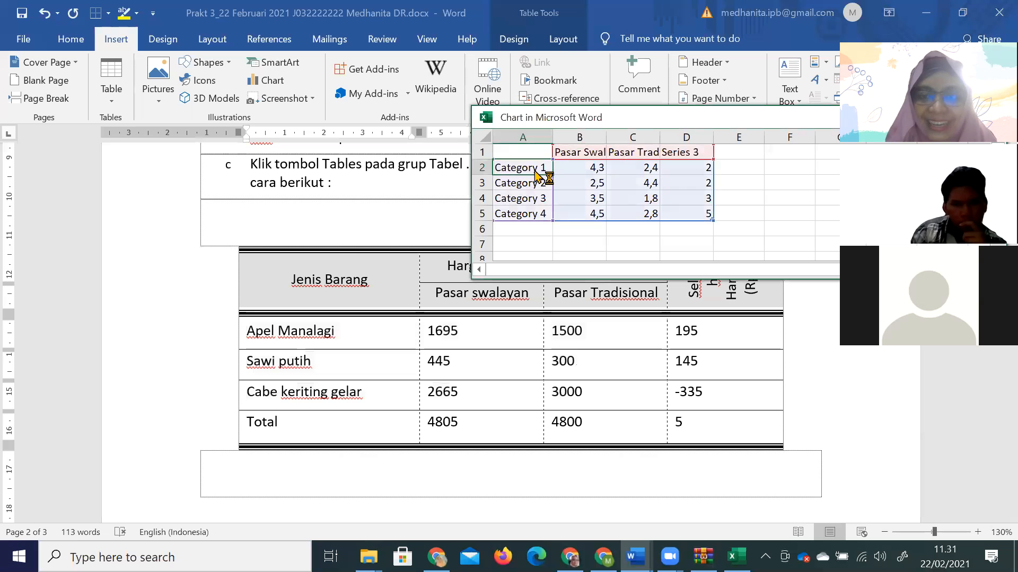
{"action": "key", "text": "ctrl+v"}
{"action": "left_click", "coordinate": [653, 210]}
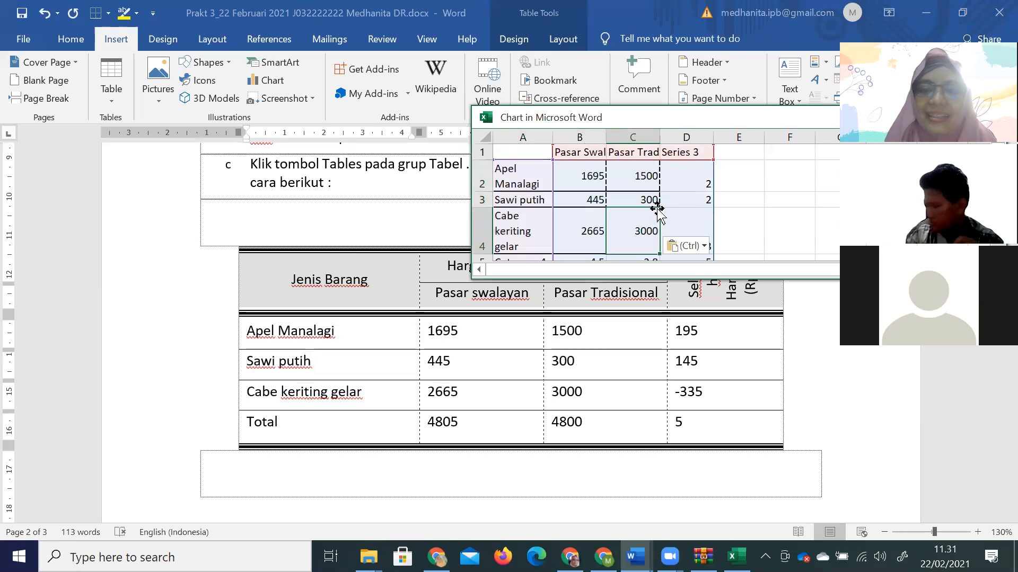
{"action": "scroll", "coordinate": [693, 164], "scroll_direction": "down", "scroll_amount": 1}
{"action": "key", "text": "ctrl+c"}
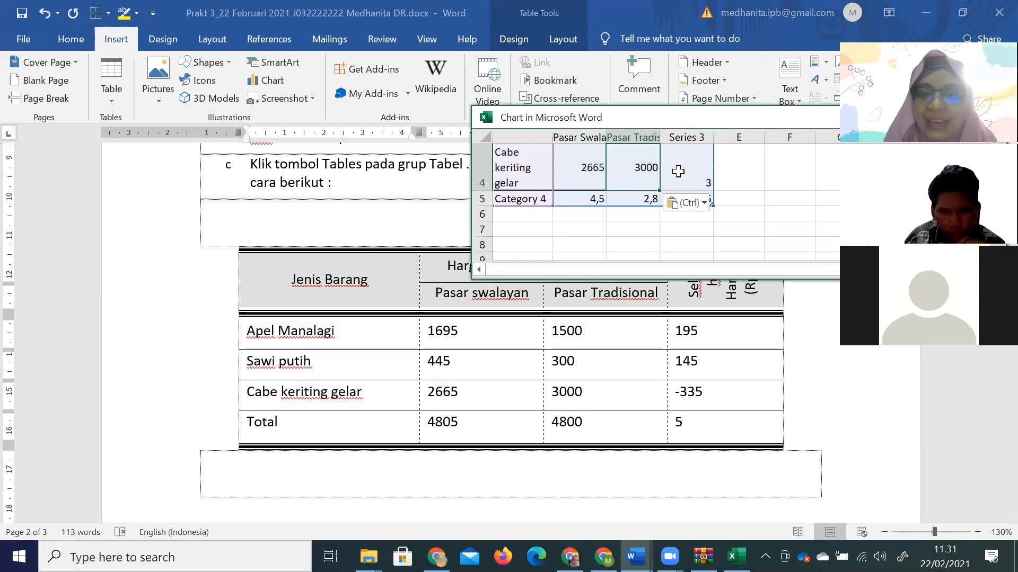
Delete the leftover Category 4 row from the chart data.
{"action": "left_click", "coordinate": [483, 200]}
{"action": "right_click", "coordinate": [483, 200]}
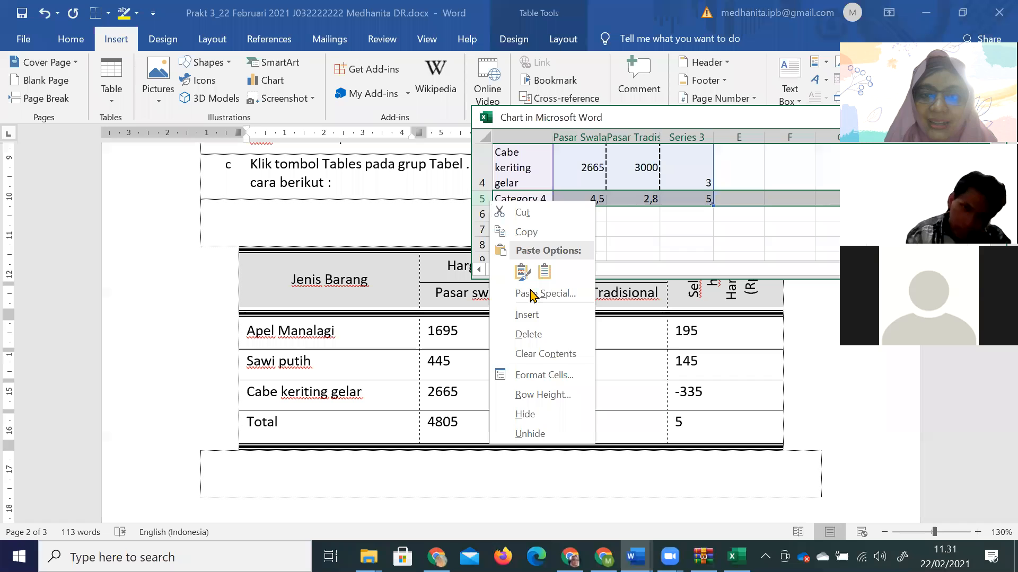
{"action": "left_click", "coordinate": [533, 334]}
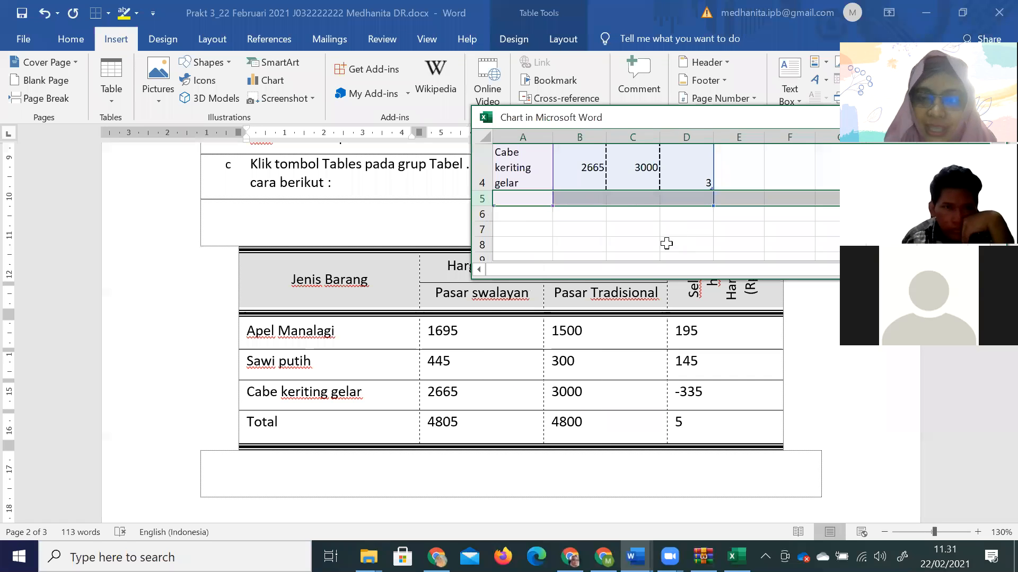
{"action": "scroll", "coordinate": [666, 244], "scroll_direction": "up", "scroll_amount": 1}
Delete the unused Series 3 column from the chart data.
{"action": "left_click", "coordinate": [695, 132]}
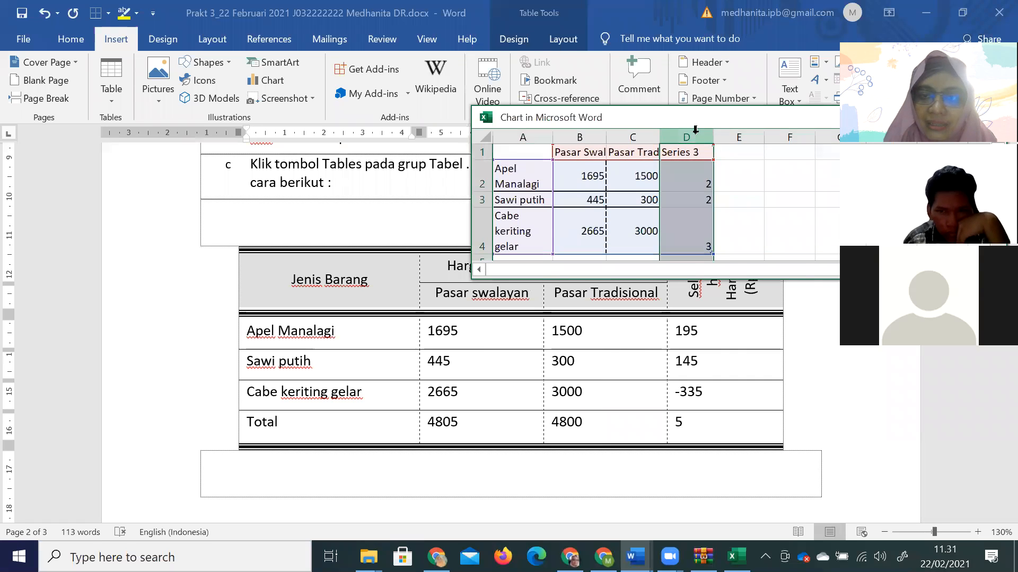
{"action": "right_click", "coordinate": [695, 132]}
{"action": "left_click", "coordinate": [768, 265]}
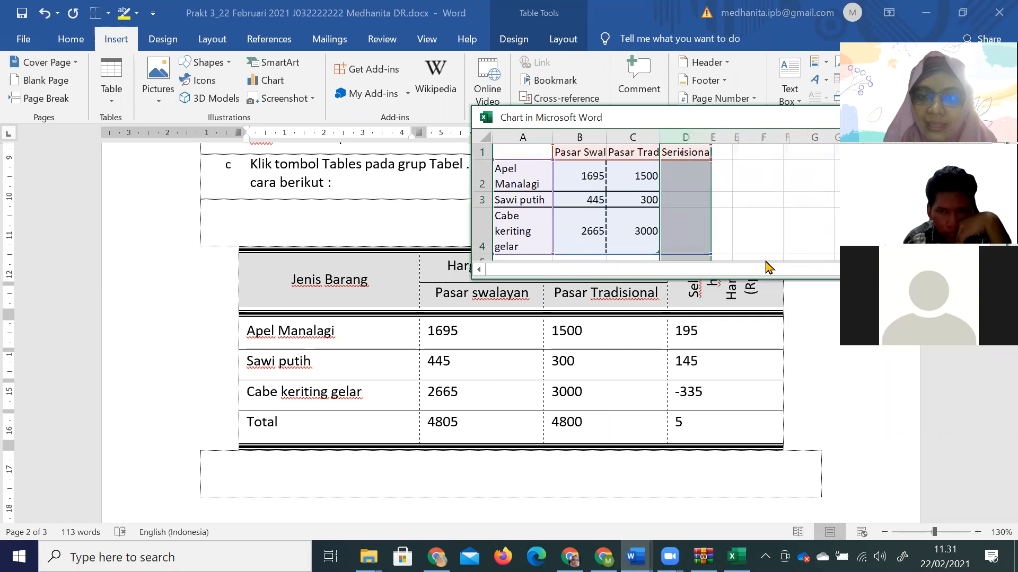
{"action": "left_click", "coordinate": [739, 211]}
{"action": "scroll", "coordinate": [681, 196], "scroll_direction": "down", "scroll_amount": 1}
{"action": "scroll", "coordinate": [681, 196], "scroll_direction": "down", "scroll_amount": 1}
{"action": "scroll", "coordinate": [678, 197], "scroll_direction": "up", "scroll_amount": 2}
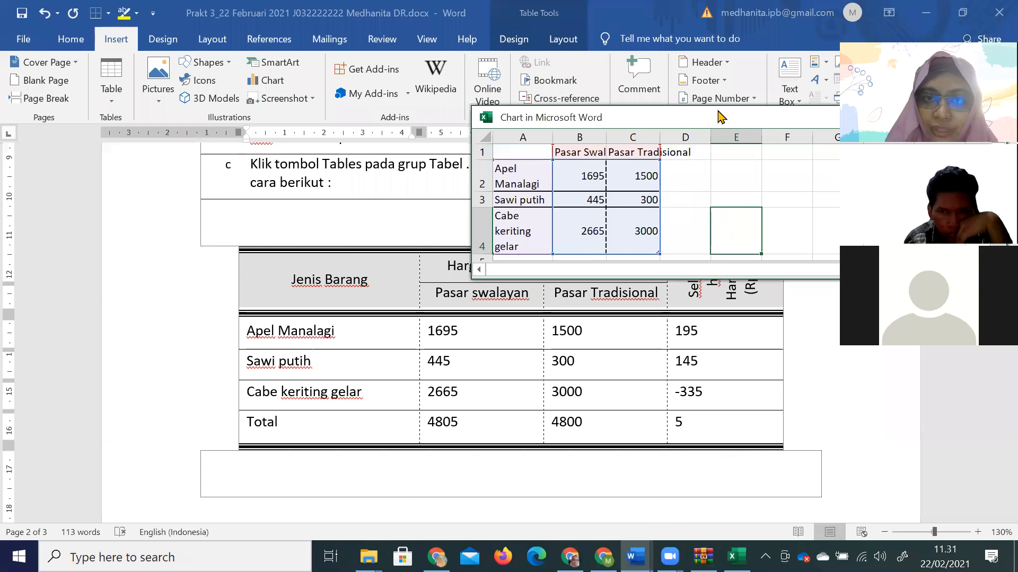
{"action": "left_click_drag", "start_coordinate": [721, 117], "coordinate": [498, 89]}
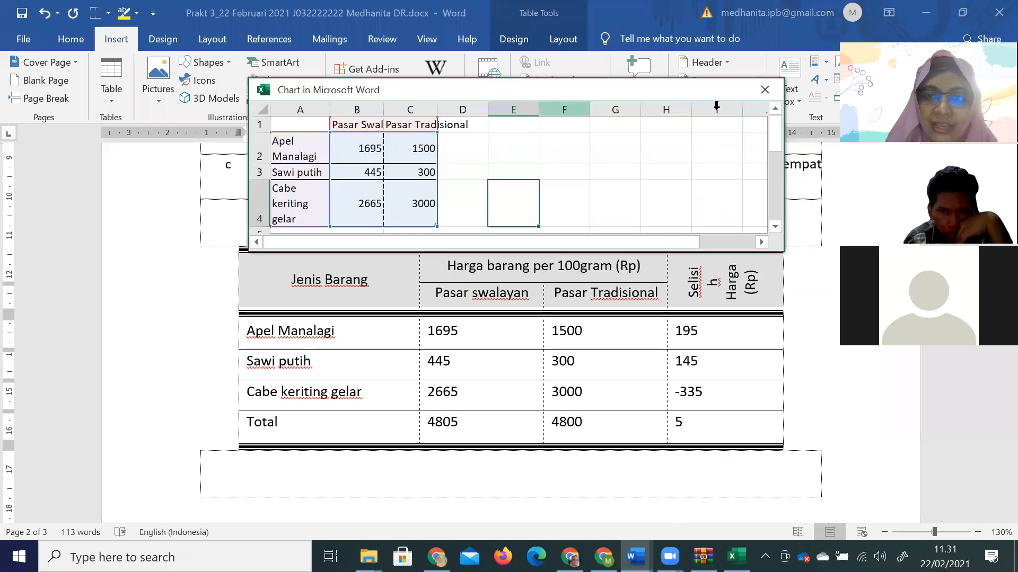
Close the chart data sheet and bring the Prakt 3 document back into view.
{"action": "left_click", "coordinate": [762, 98]}
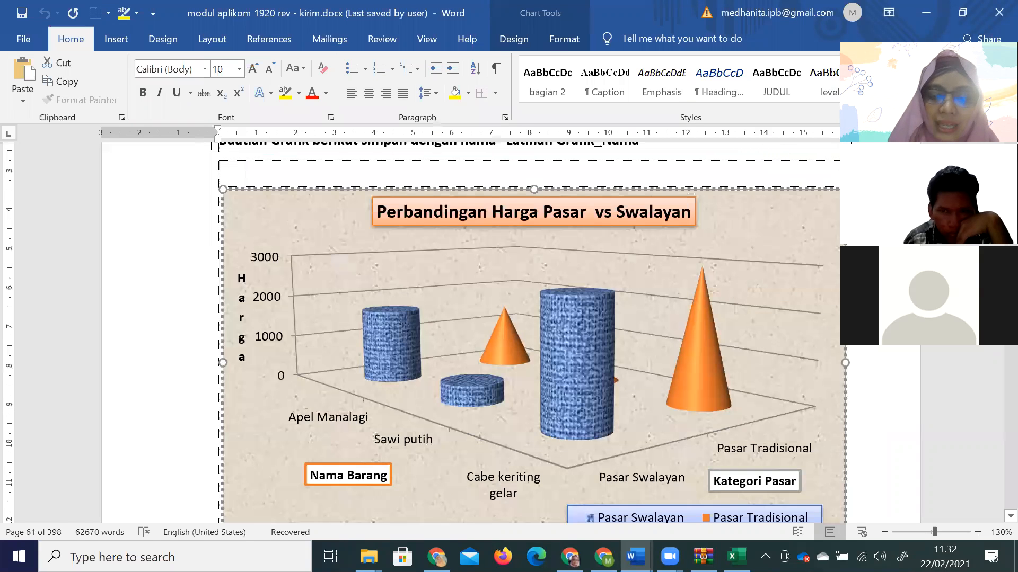
{"action": "left_click", "coordinate": [636, 557]}
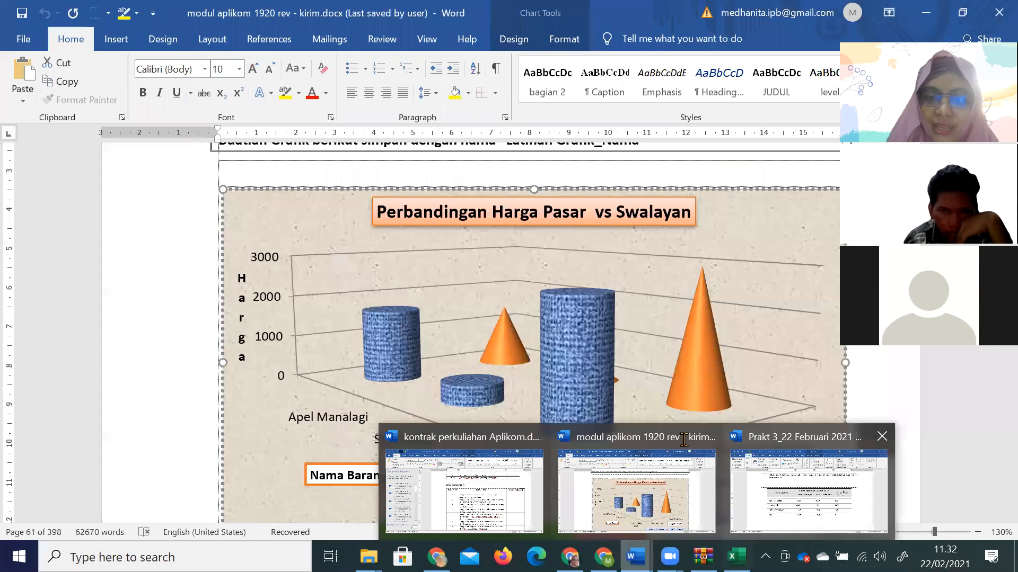
{"action": "left_click", "coordinate": [808, 490]}
{"action": "scroll", "coordinate": [672, 433], "scroll_direction": "down", "scroll_amount": 14}
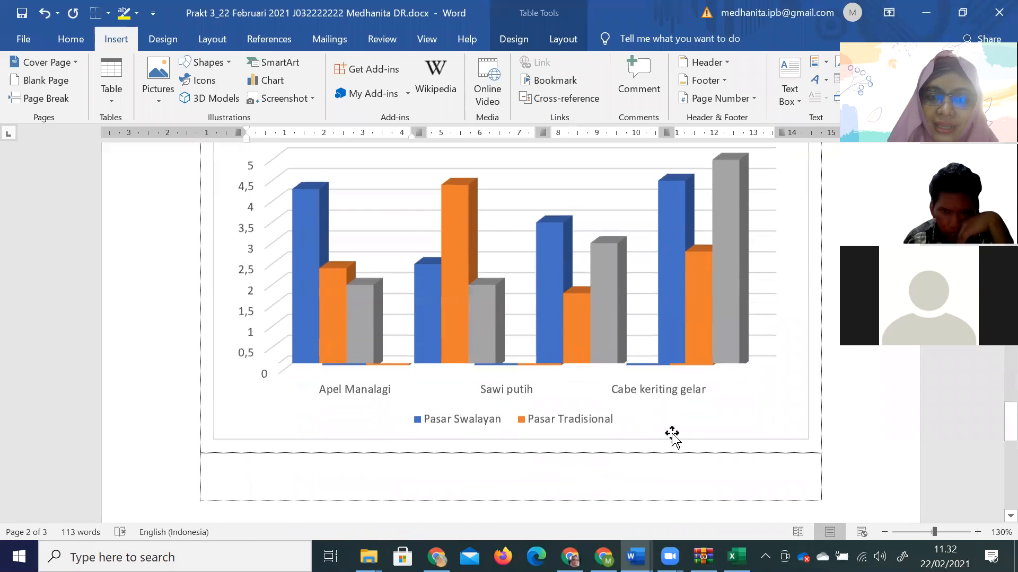
{"action": "scroll", "coordinate": [563, 400], "scroll_direction": "up", "scroll_amount": 3}
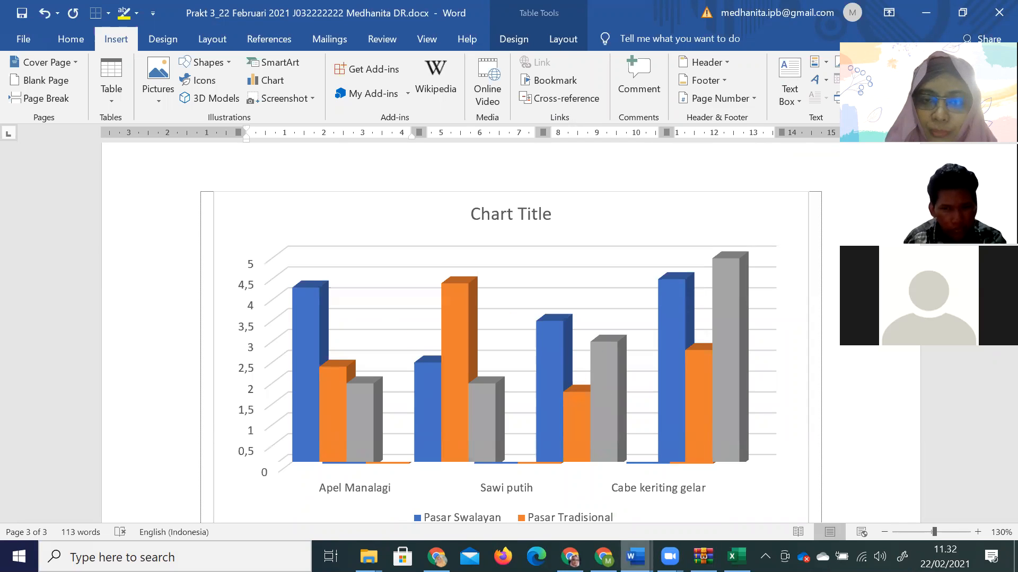
Check the reference chart in modul aplikom, then return to Prakt 3 and select the 3-D chart.
{"action": "mouse_move", "coordinate": [636, 557]}
{"action": "left_click", "coordinate": [663, 493]}
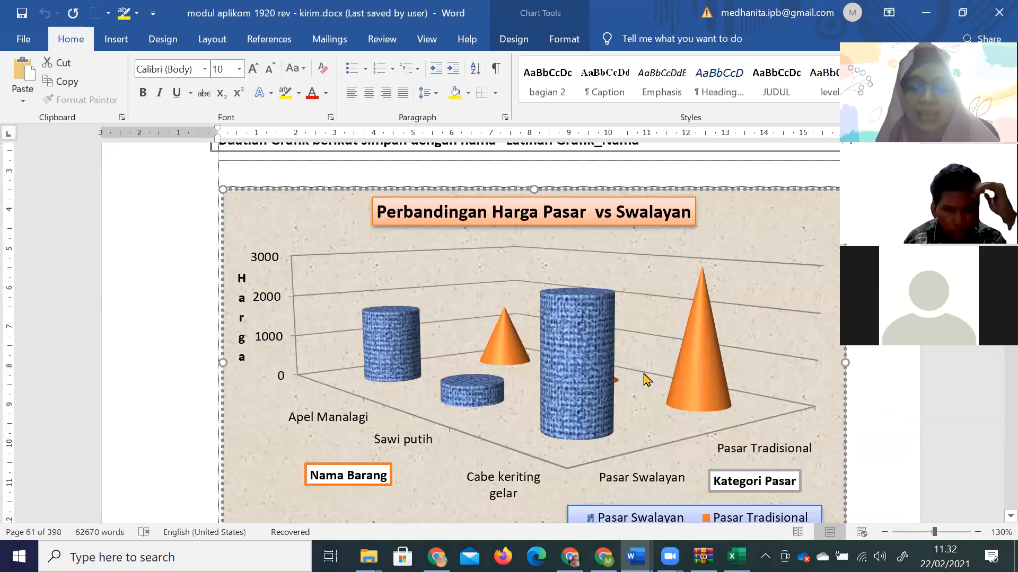
{"action": "key", "text": "alt+Tab"}
{"action": "mouse_move", "coordinate": [645, 379]}
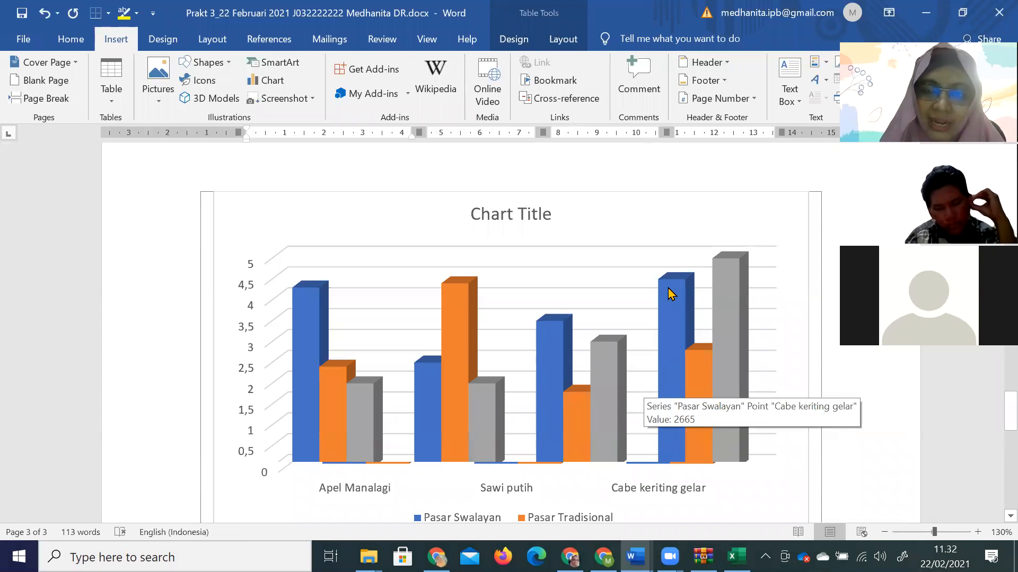
{"action": "scroll", "coordinate": [669, 291], "scroll_direction": "up", "scroll_amount": 5}
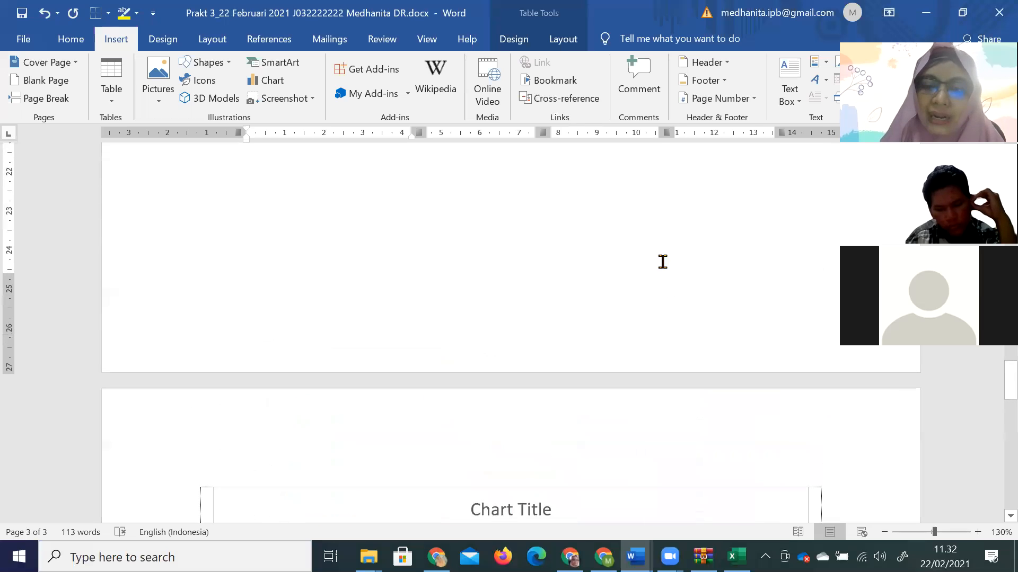
{"action": "left_click", "coordinate": [662, 261]}
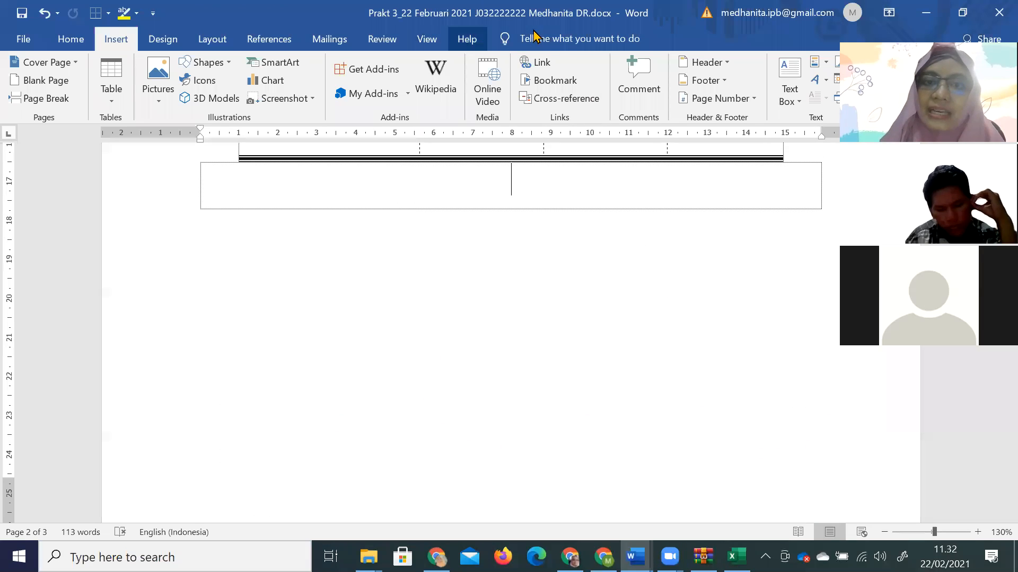
{"action": "scroll", "coordinate": [575, 237], "scroll_direction": "down", "scroll_amount": 8}
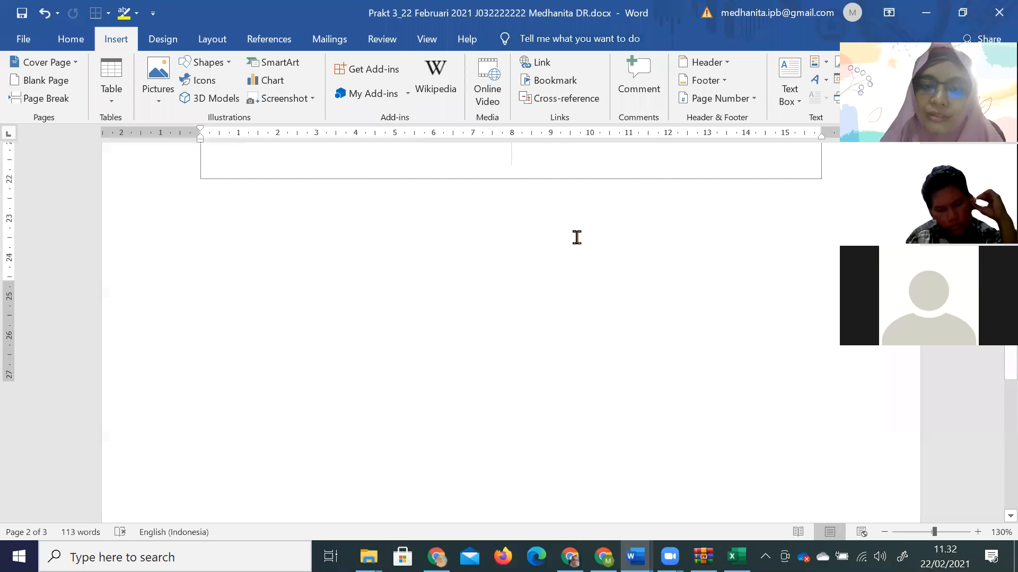
{"action": "left_click", "coordinate": [576, 240]}
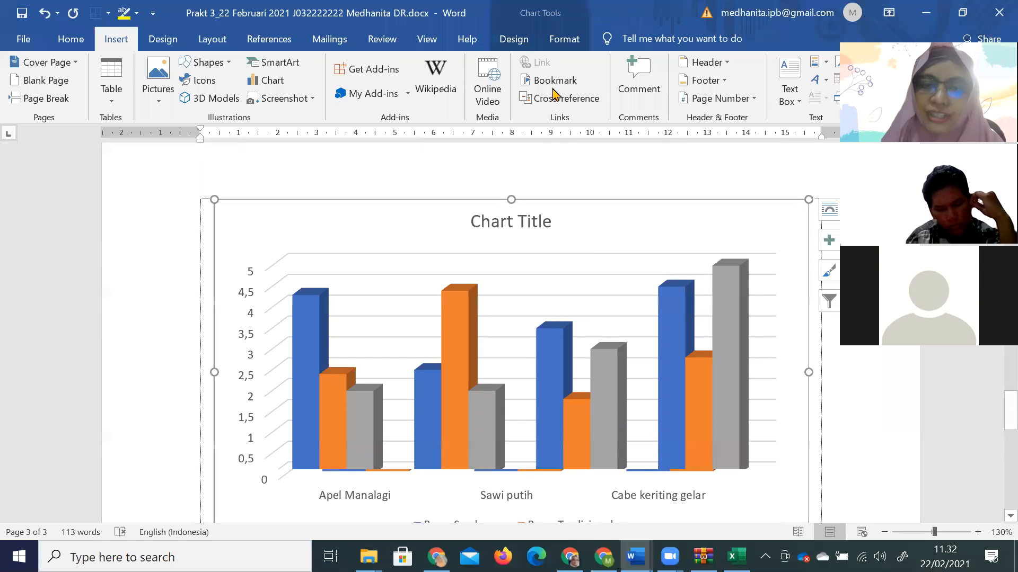
Add a data table with legend keys beneath the chart.
{"action": "left_click", "coordinate": [526, 42]}
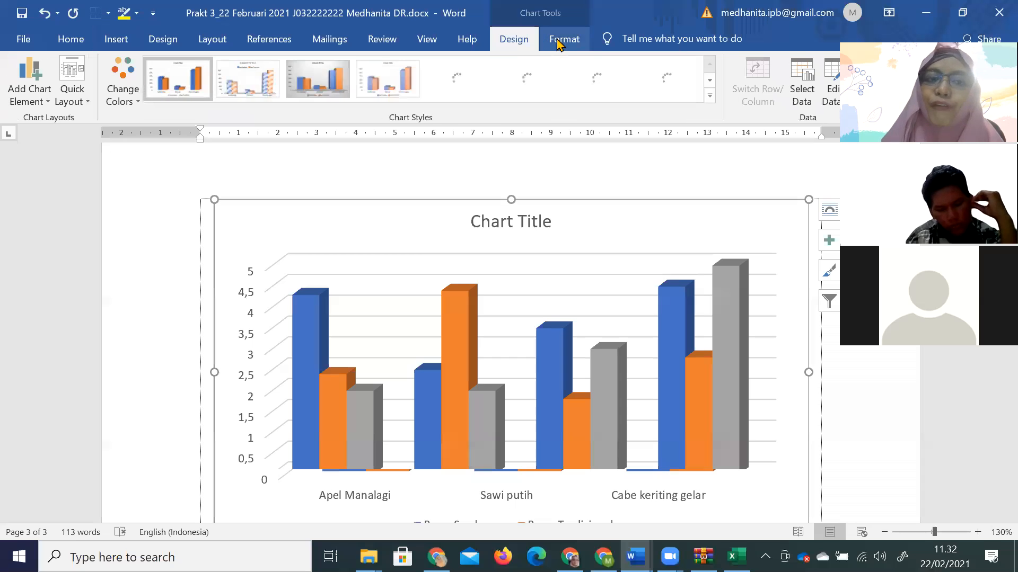
{"action": "left_click", "coordinate": [560, 43]}
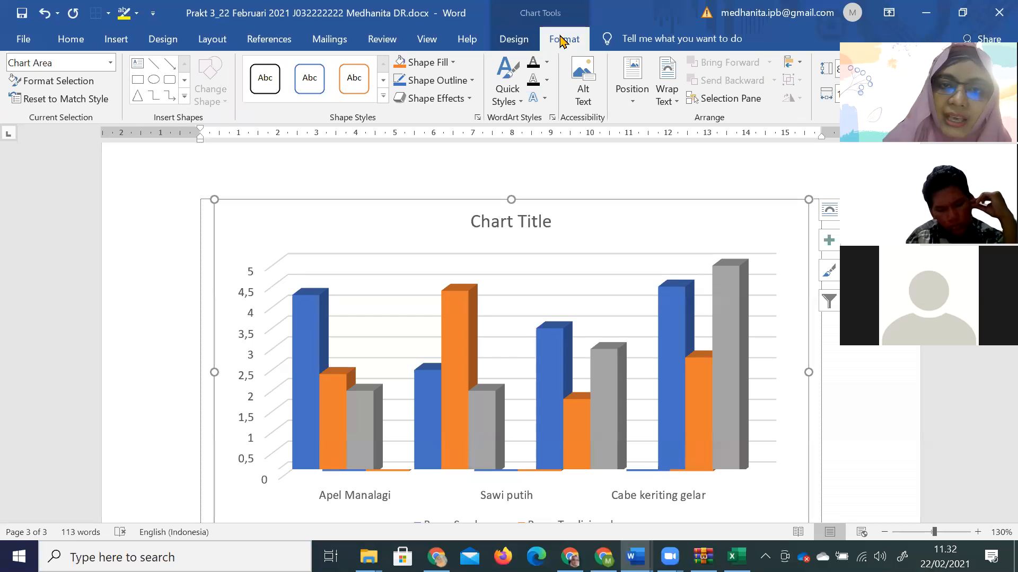
{"action": "left_click", "coordinate": [524, 46]}
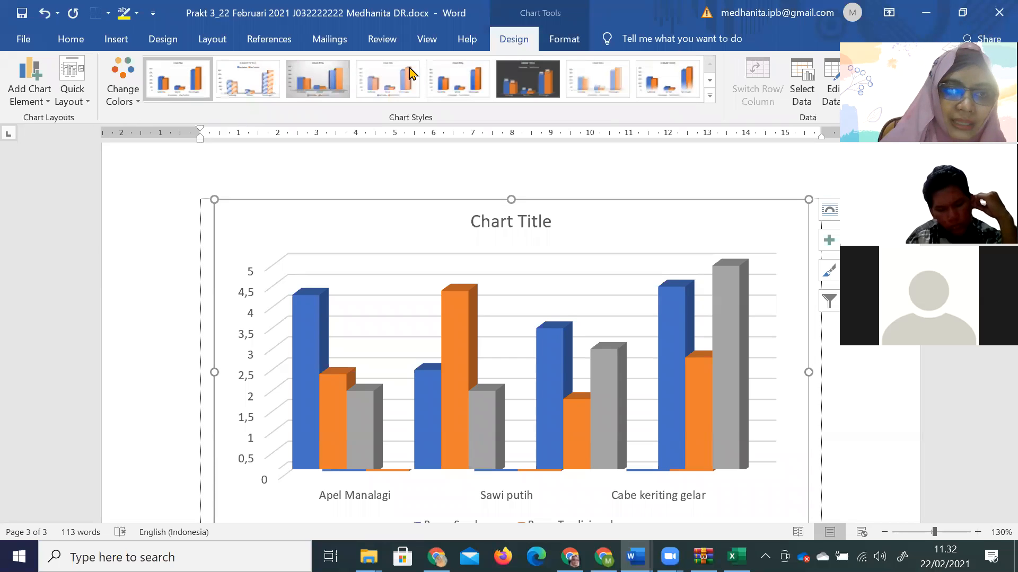
{"action": "left_click", "coordinate": [34, 106]}
{"action": "mouse_move", "coordinate": [61, 144]}
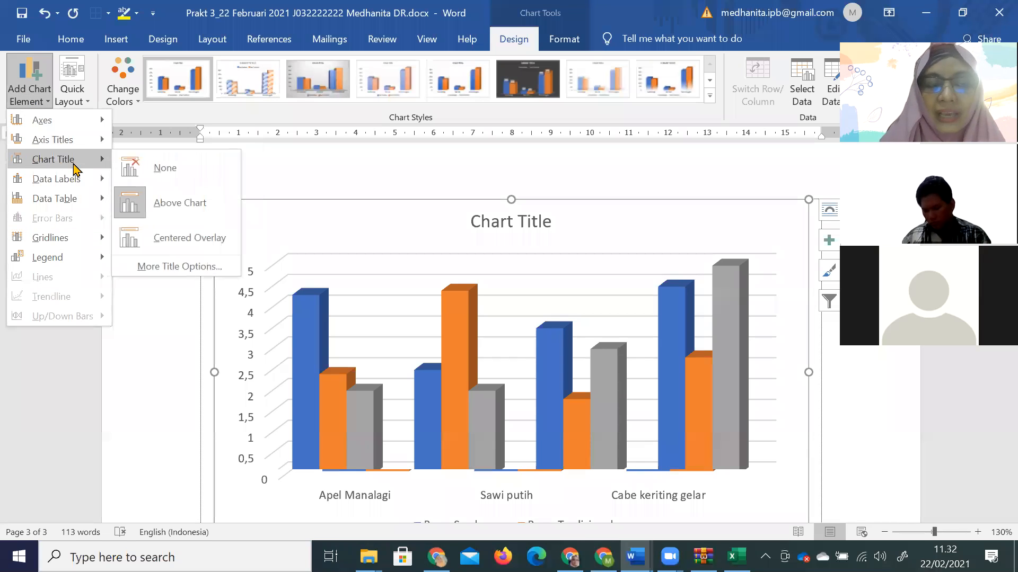
{"action": "mouse_move", "coordinate": [69, 201]}
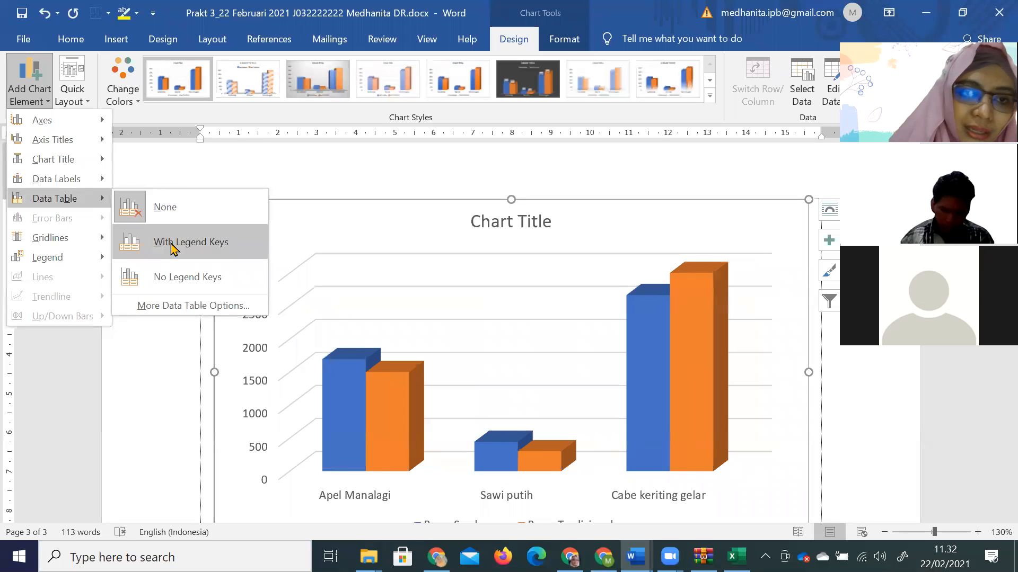
{"action": "left_click", "coordinate": [336, 334]}
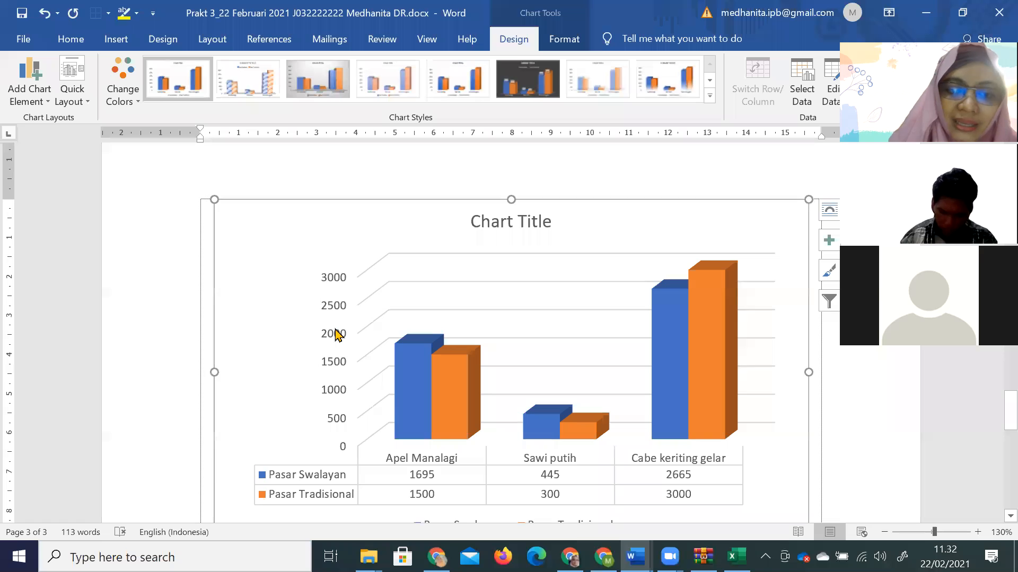
{"action": "scroll", "coordinate": [450, 398], "scroll_direction": "down", "scroll_amount": 3}
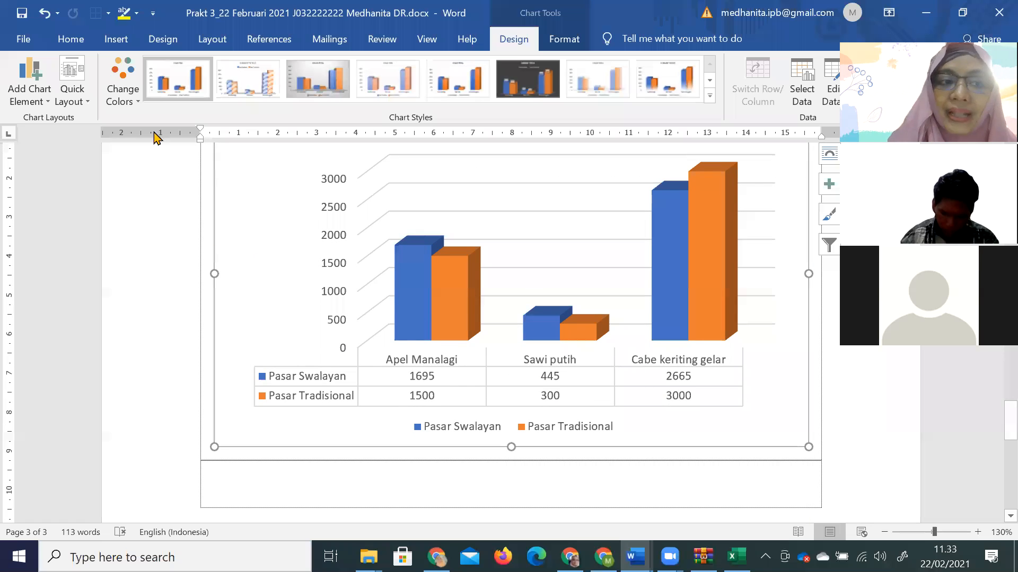
Remove the data table again (Data Table > None) and bring up the Quick Layout gallery.
{"action": "left_click", "coordinate": [29, 89]}
{"action": "mouse_move", "coordinate": [80, 201]}
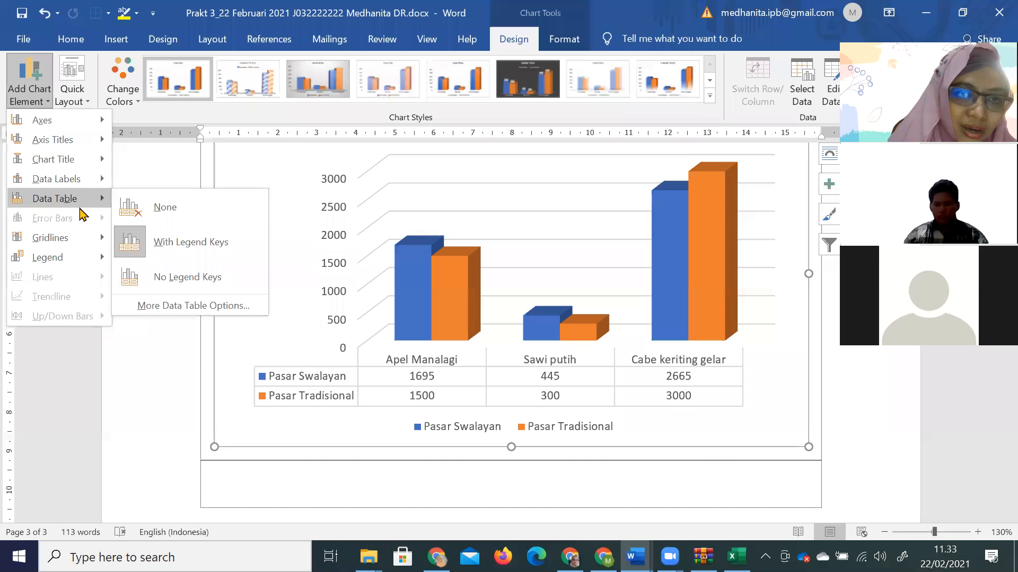
{"action": "left_click", "coordinate": [150, 212]}
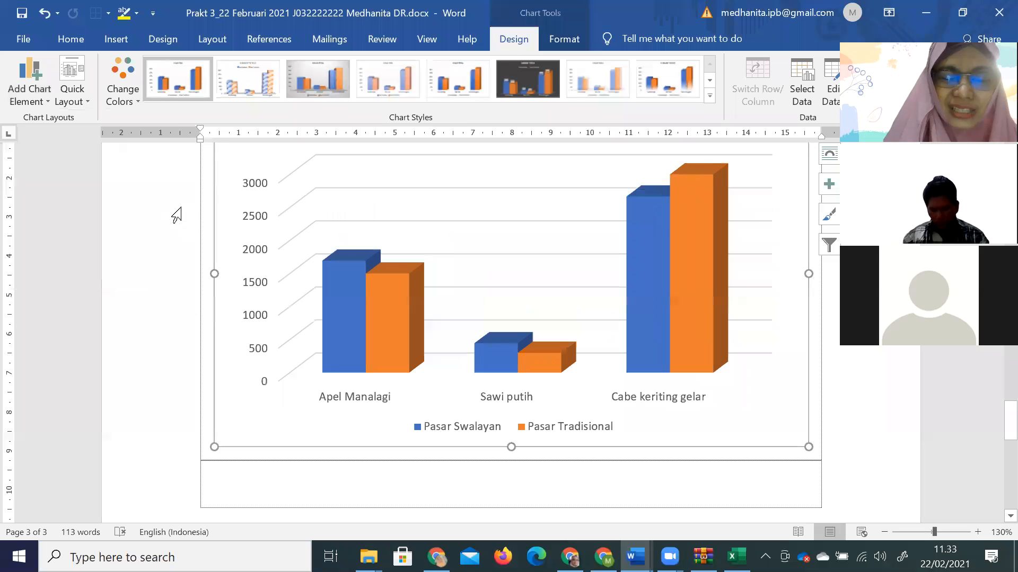
{"action": "left_click", "coordinate": [81, 104]}
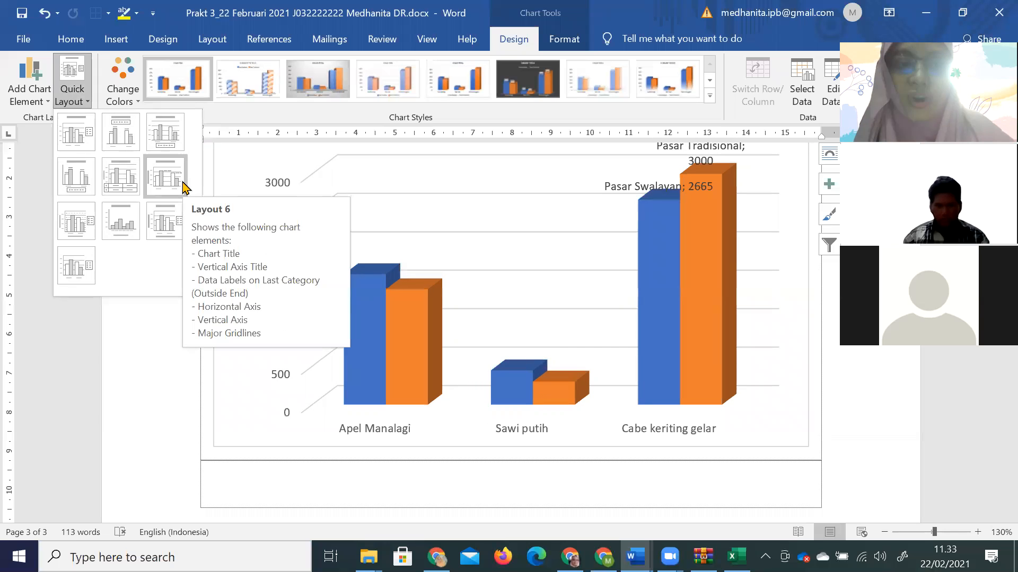
Try Quick Layouts, settling on one with a chart title, value axis and side legend.
{"action": "left_click", "coordinate": [127, 144]}
{"action": "scroll", "coordinate": [265, 196], "scroll_direction": "up", "scroll_amount": 3}
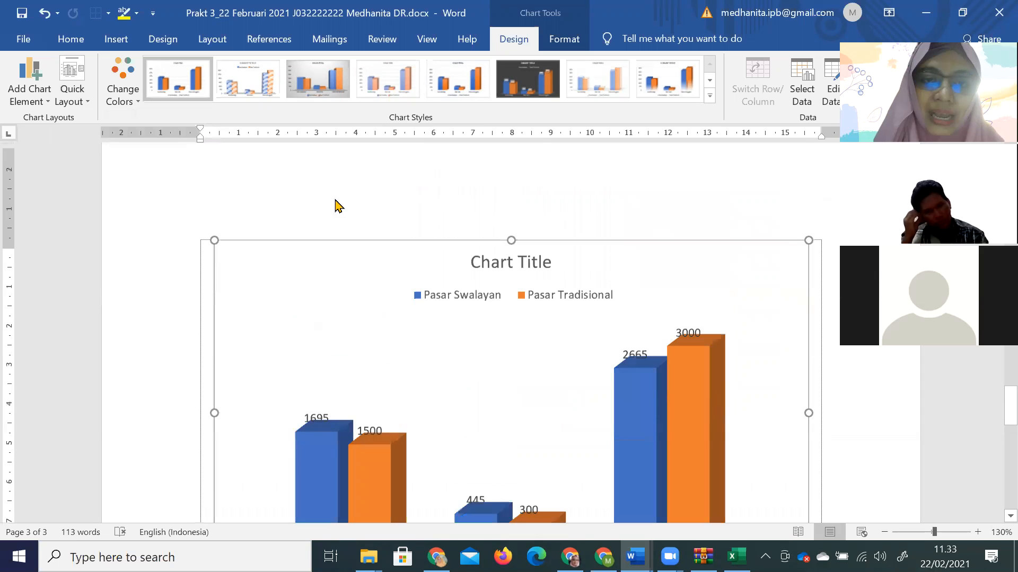
{"action": "left_click", "coordinate": [73, 103]}
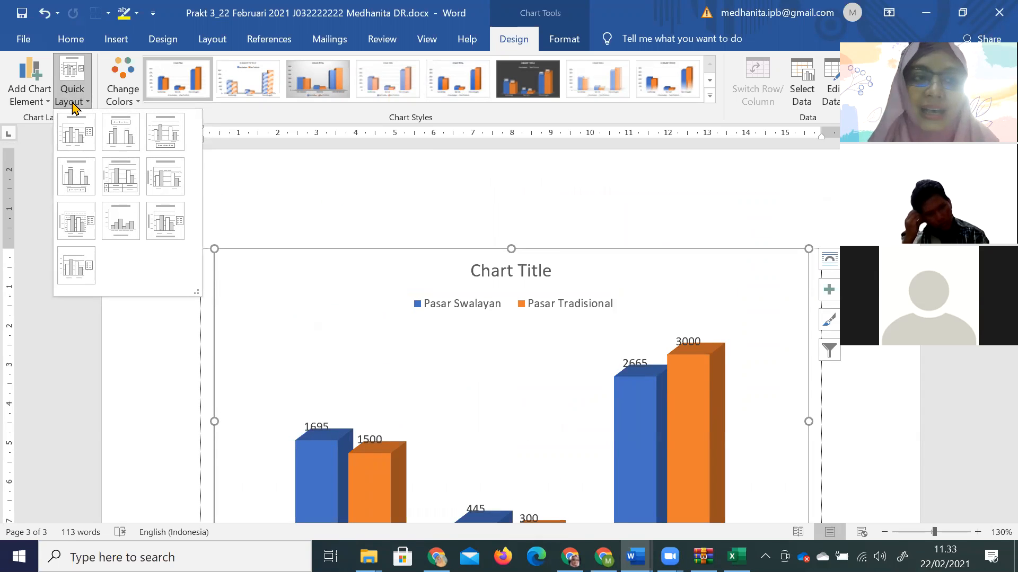
{"action": "left_click", "coordinate": [711, 96]}
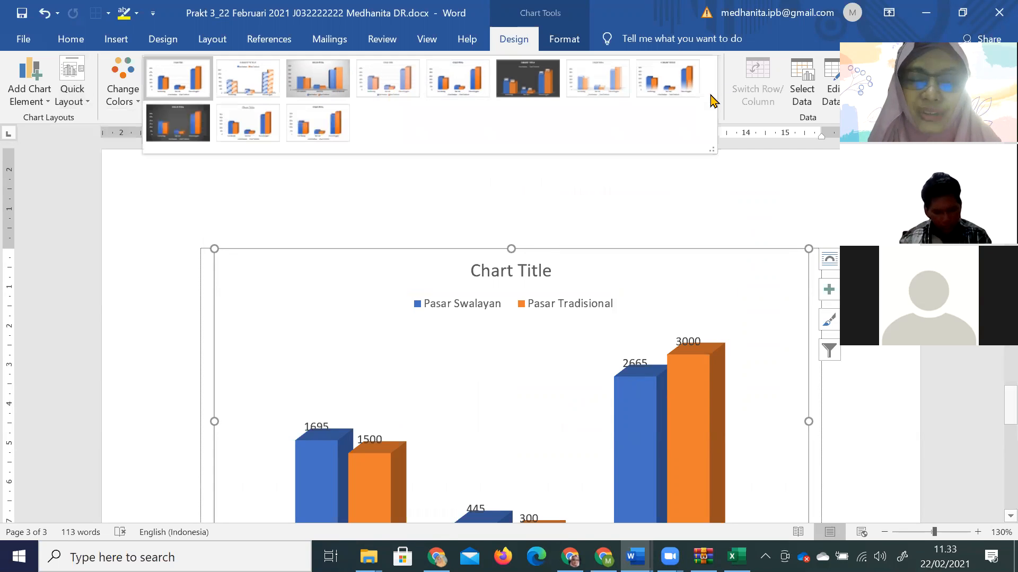
{"action": "left_click", "coordinate": [44, 110]}
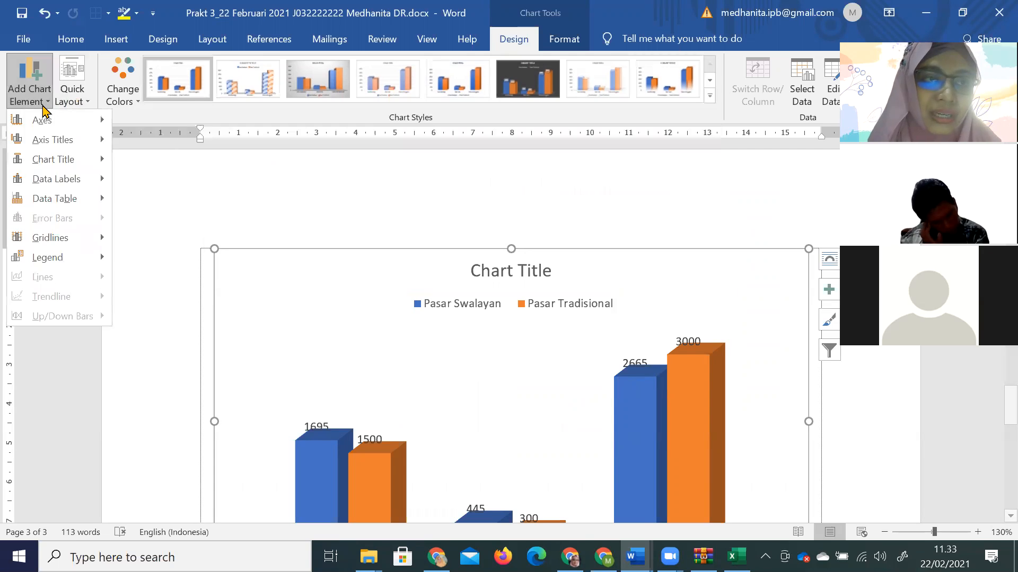
{"action": "left_click", "coordinate": [78, 105]}
{"action": "left_click", "coordinate": [80, 127]}
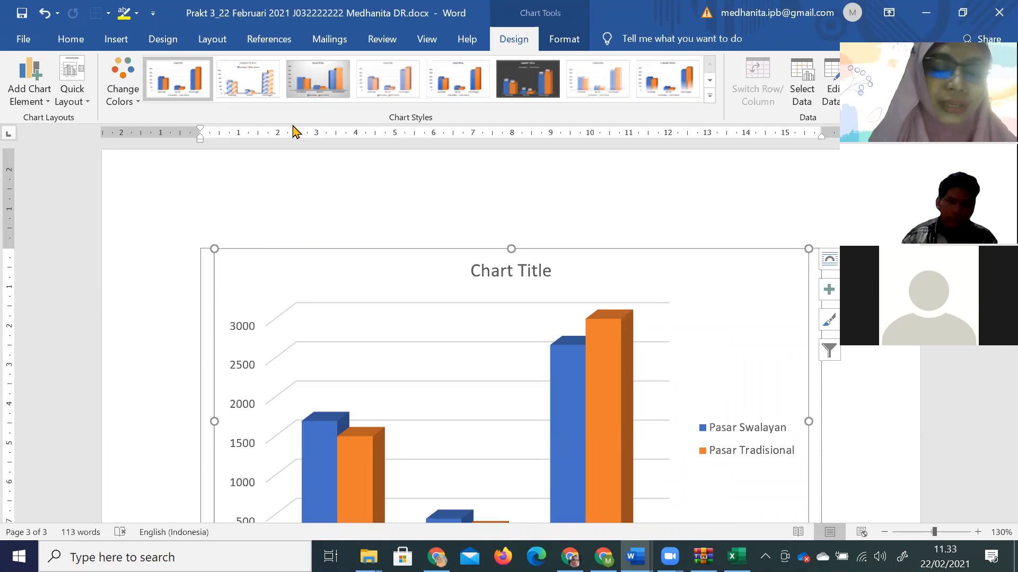
Apply the dark chart Style 6 with data labels on the columns.
{"action": "left_click", "coordinate": [136, 105]}
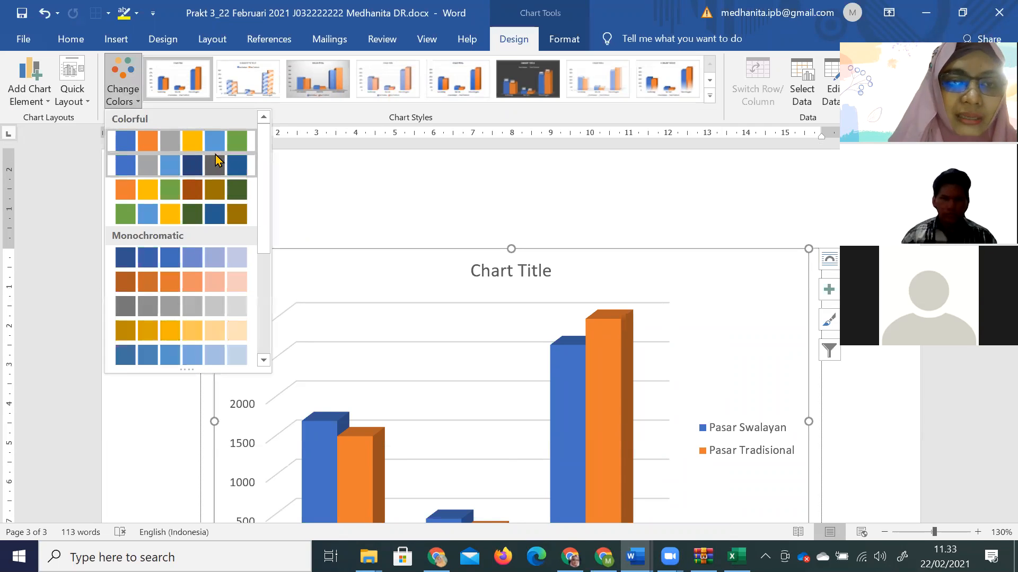
{"action": "left_click", "coordinate": [710, 98]}
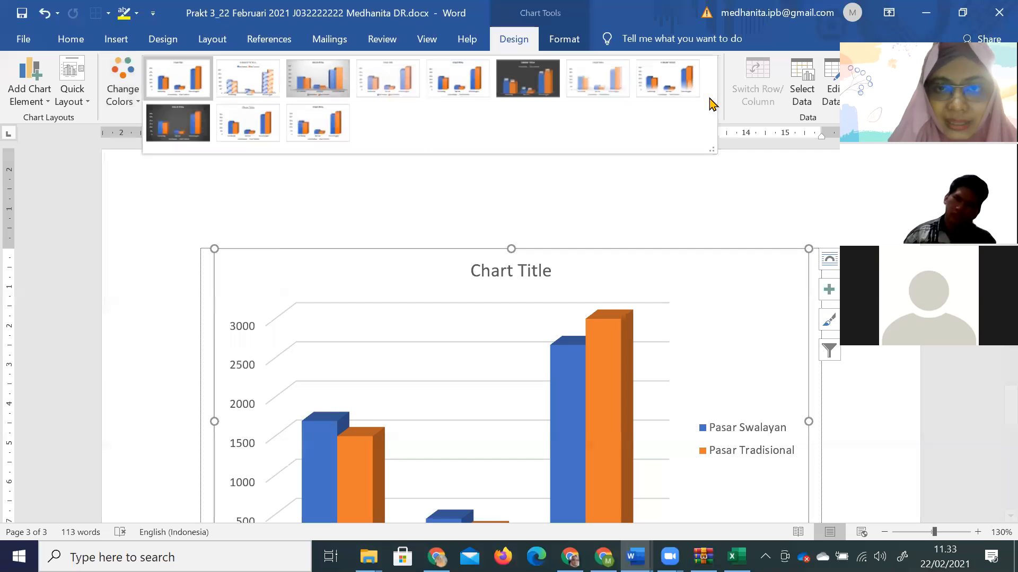
{"action": "left_click", "coordinate": [527, 85]}
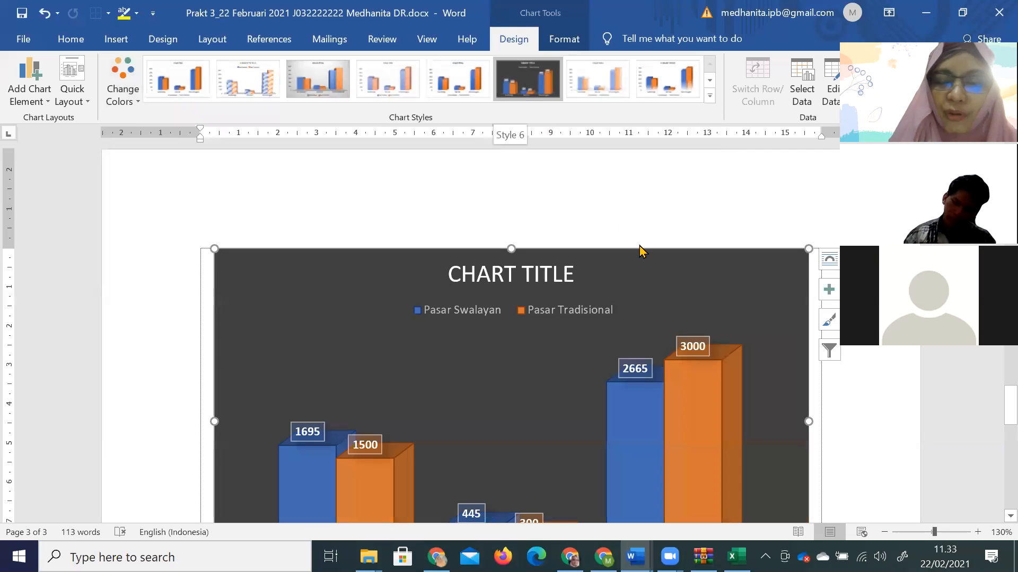
{"action": "scroll", "coordinate": [641, 250], "scroll_direction": "down", "scroll_amount": 3}
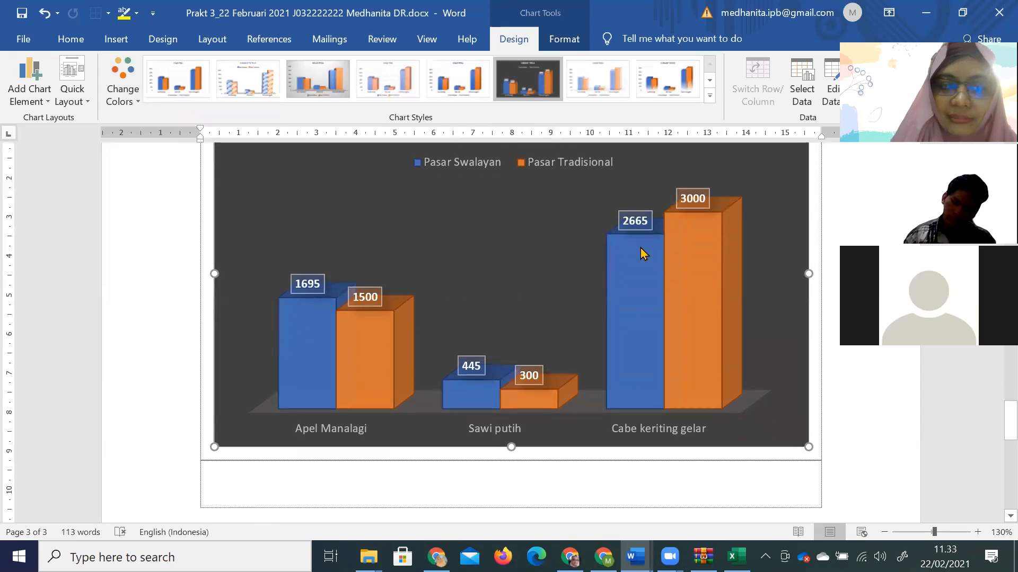
{"action": "scroll", "coordinate": [643, 253], "scroll_direction": "up", "scroll_amount": 1}
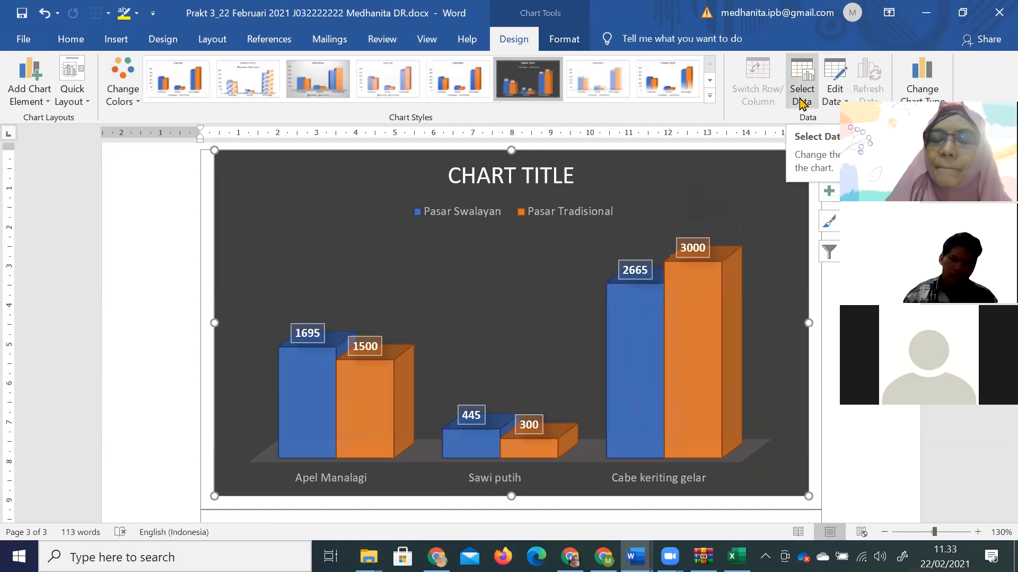
In Excel, change C2 (Apel Manalagi, Pasar Tradisional) from 1500 to 1600, then return to Word.
{"action": "left_click", "coordinate": [833, 102]}
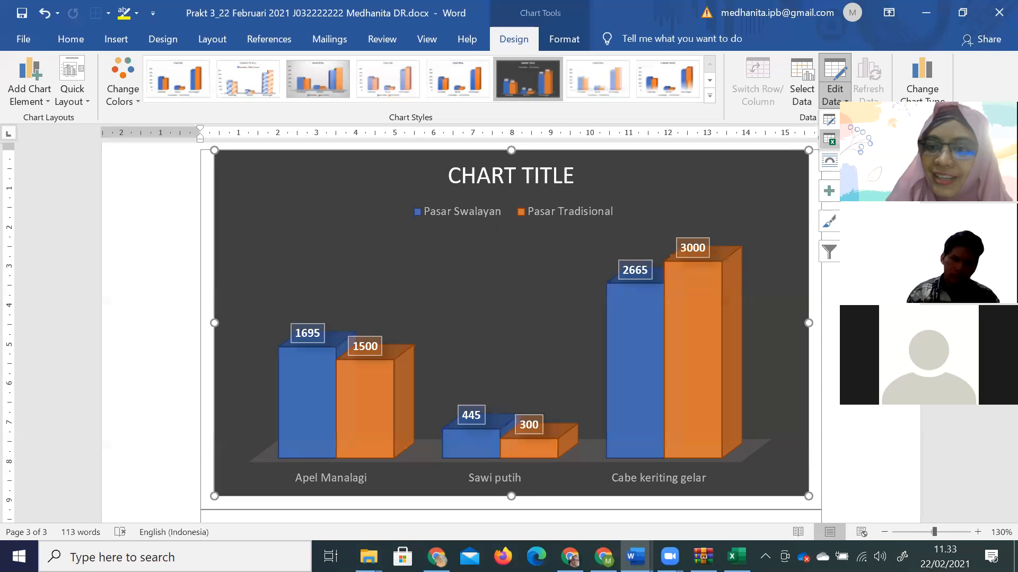
{"action": "left_click", "coordinate": [830, 139]}
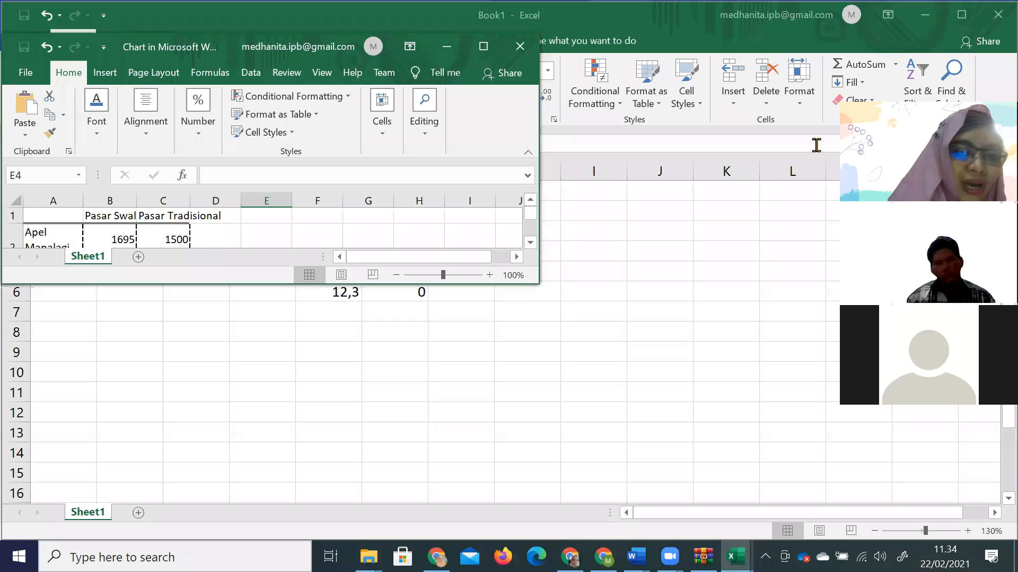
{"action": "left_click", "coordinate": [177, 233]}
{"action": "type", "text": "1"}
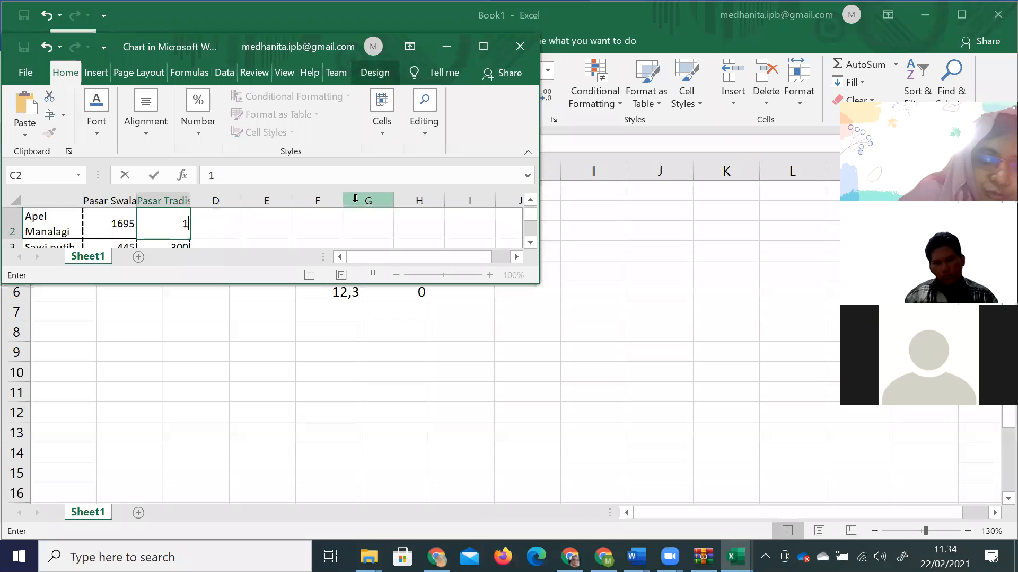
{"action": "key", "text": "Return"}
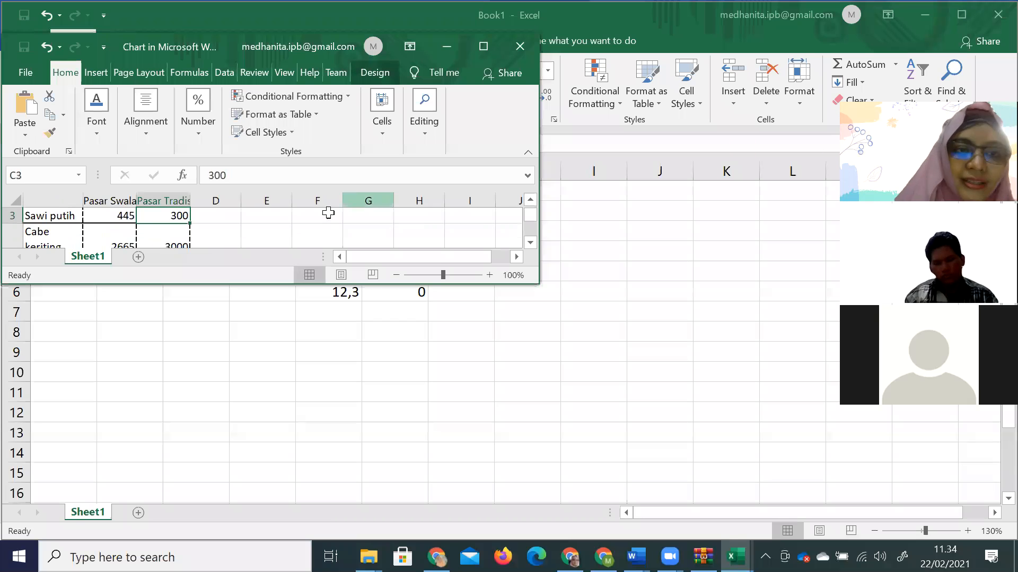
{"action": "left_click", "coordinate": [518, 47]}
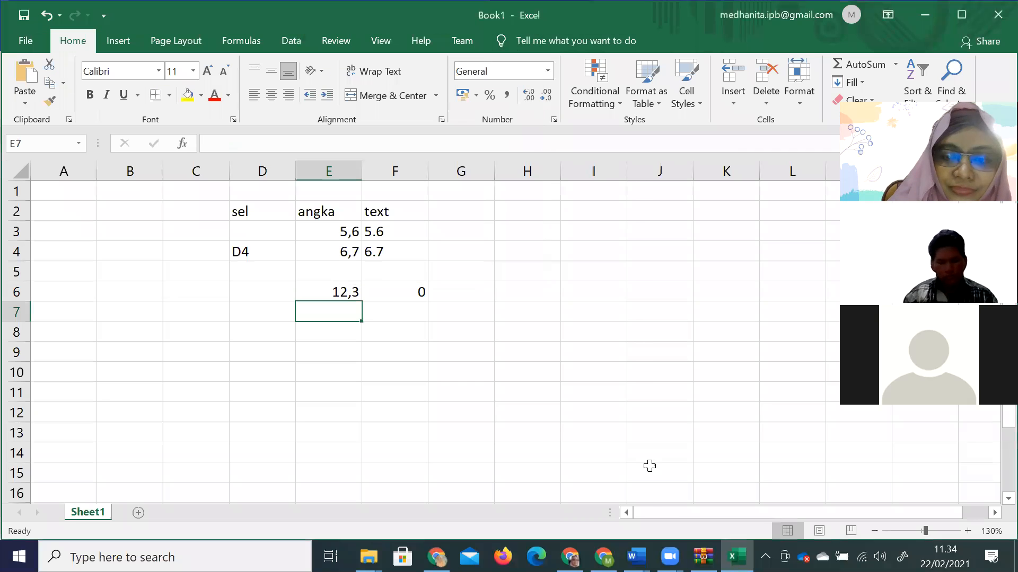
{"action": "left_click", "coordinate": [636, 556]}
{"action": "left_click", "coordinate": [780, 512]}
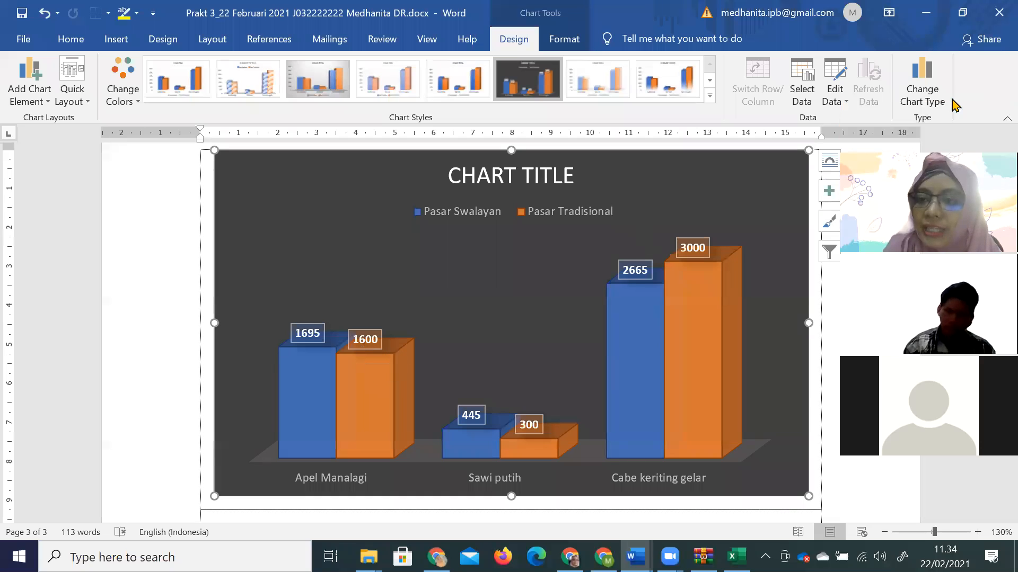
{"action": "left_click", "coordinate": [925, 95]}
{"action": "mouse_move", "coordinate": [382, 212]}
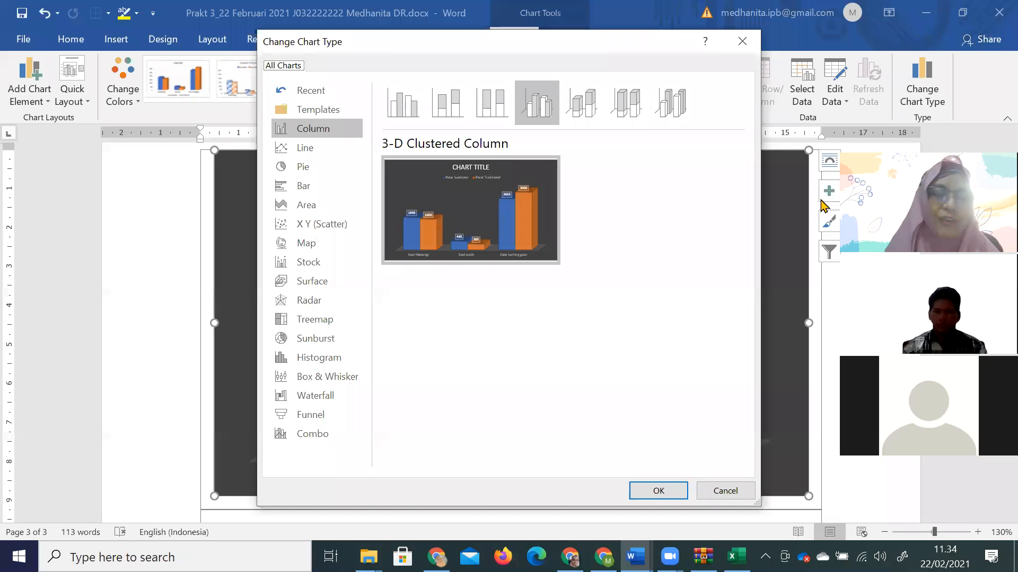
{"action": "double_click", "coordinate": [552, 90]}
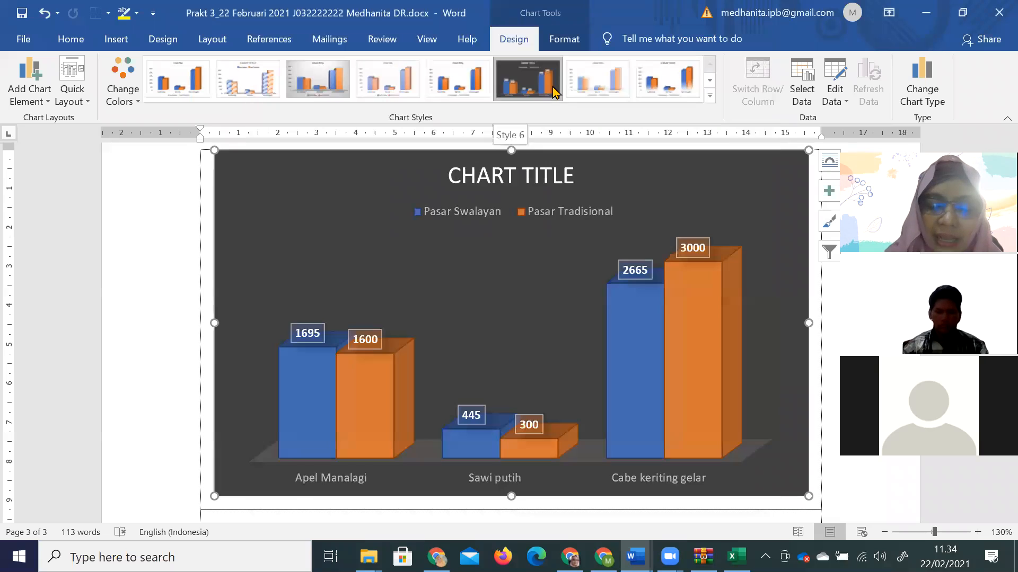
{"action": "left_click", "coordinate": [568, 42]}
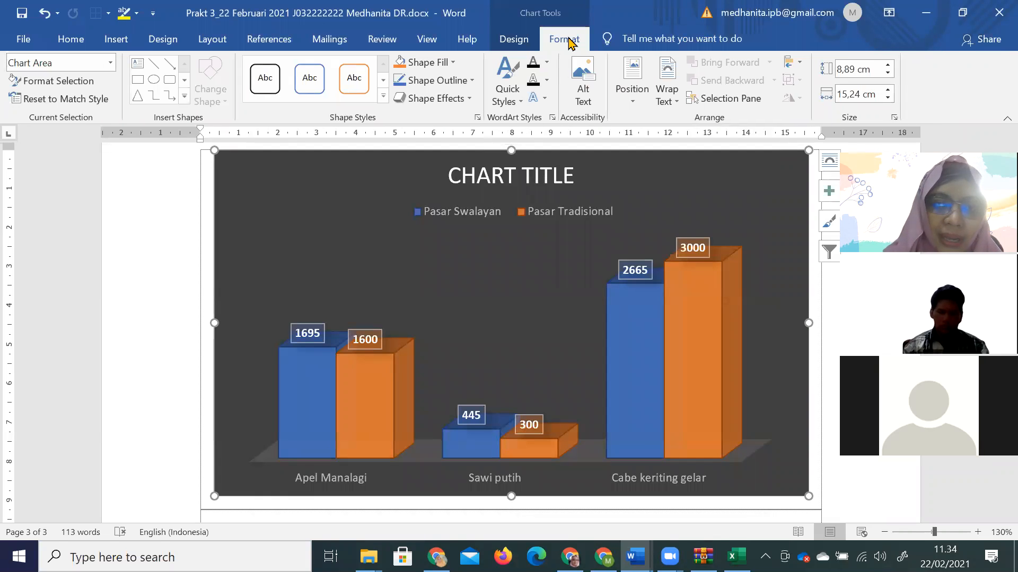
{"action": "left_click", "coordinate": [488, 174]}
Replace the CHART TITLE placeholder with 'PENJUALAN SAYUR DAN BUAH' and select the new title.
{"action": "left_click_drag", "start_coordinate": [484, 176], "coordinate": [577, 182]}
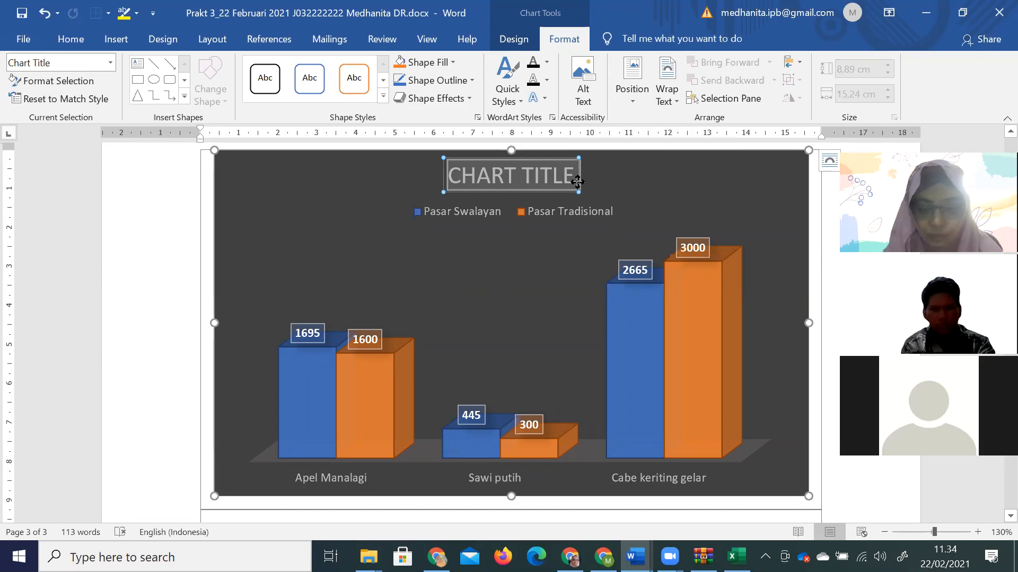
{"action": "type", "text": "PENJUALAN"}
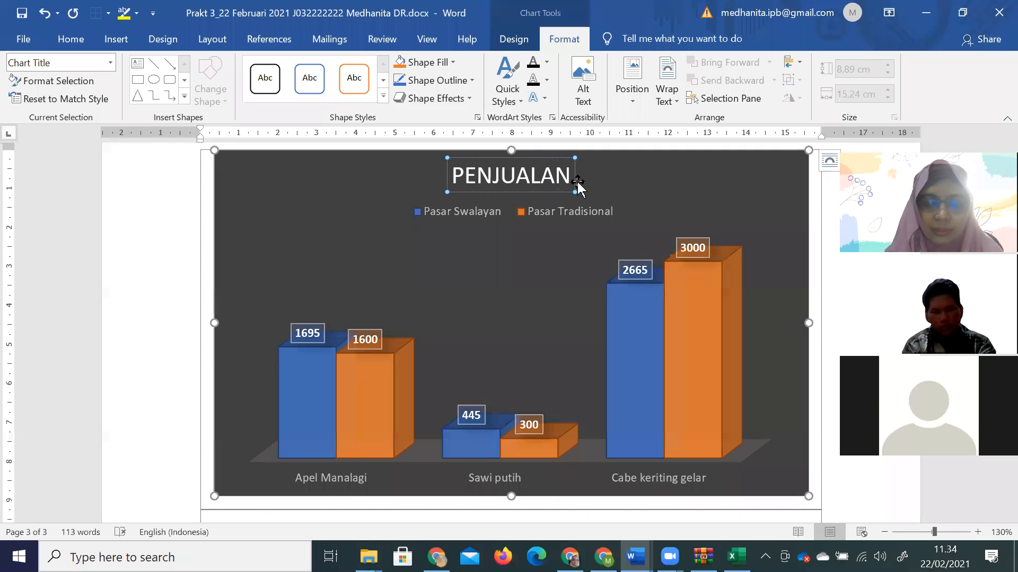
{"action": "type", "text": " SAYUR DAN BUAH"}
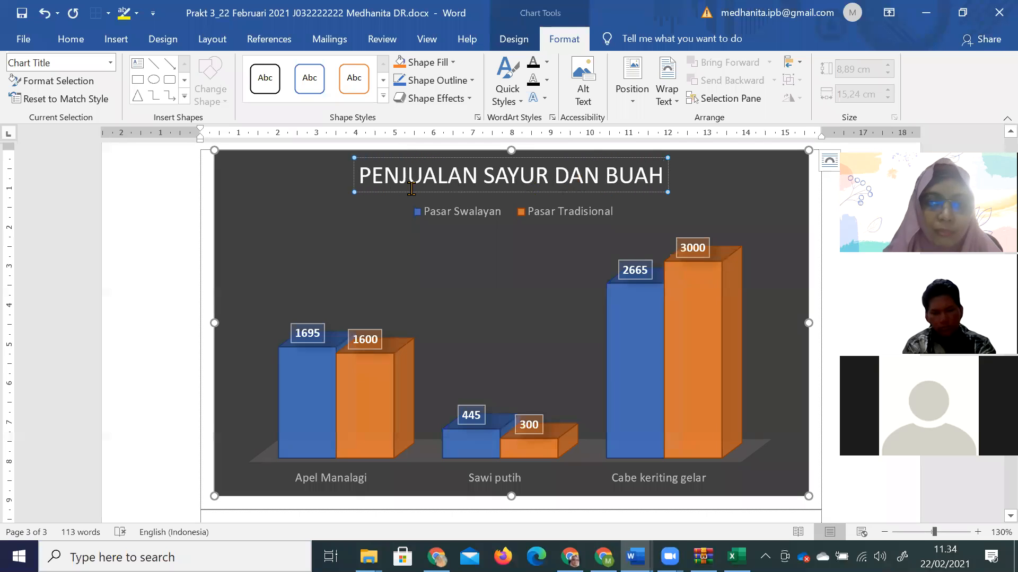
{"action": "left_click_drag", "start_coordinate": [361, 177], "coordinate": [665, 183]}
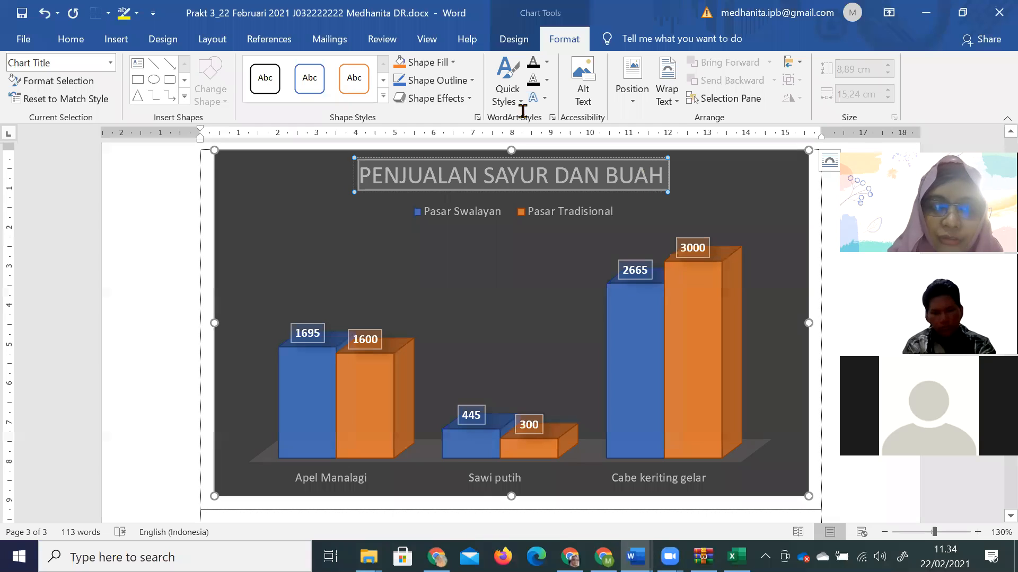
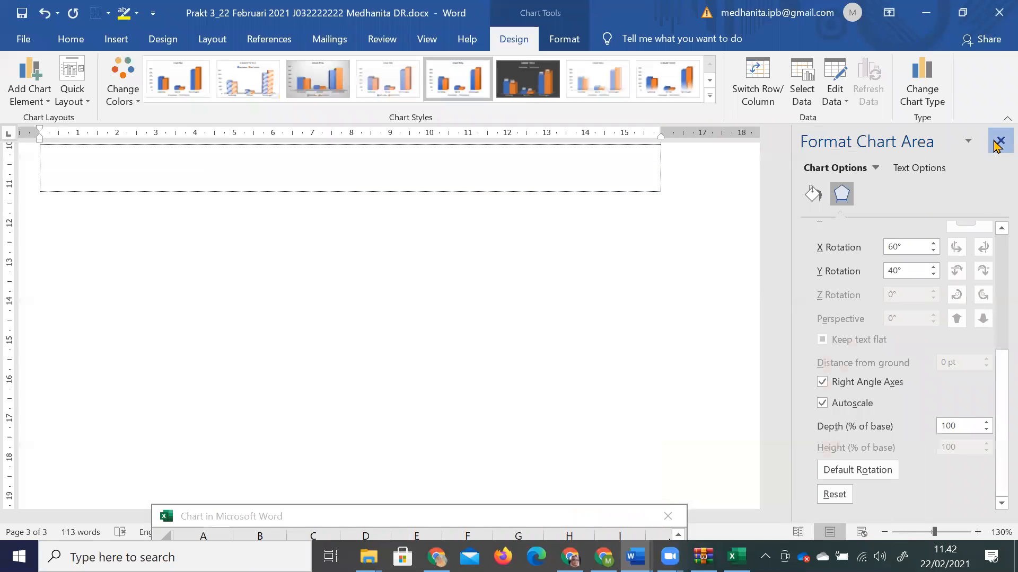
Close the chart panel, put the caret in the box below the chart, and open Online Pictures.
{"action": "left_click", "coordinate": [1001, 140]}
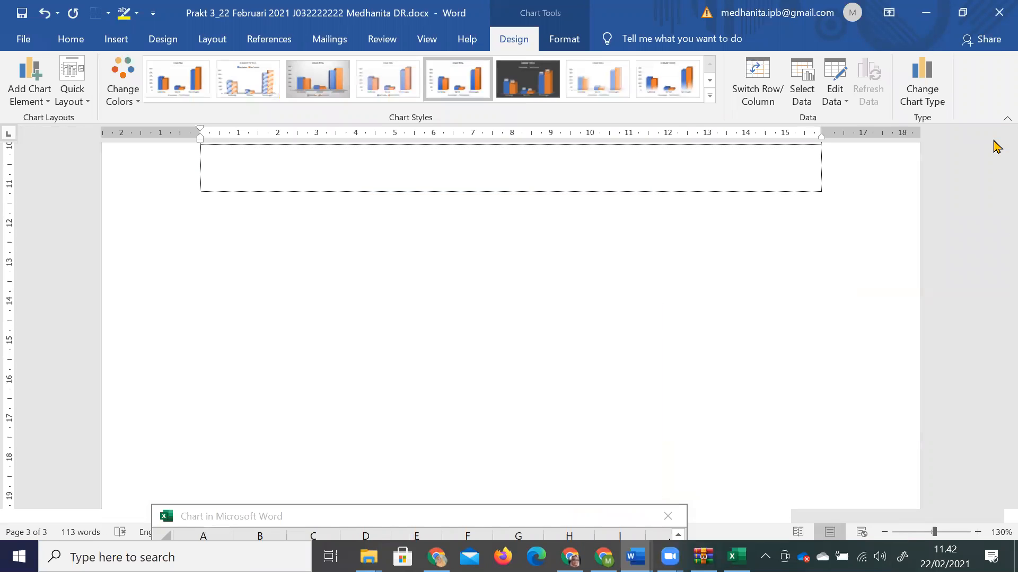
{"action": "scroll", "coordinate": [790, 208], "scroll_direction": "up", "scroll_amount": 3}
{"action": "left_click", "coordinate": [809, 319]}
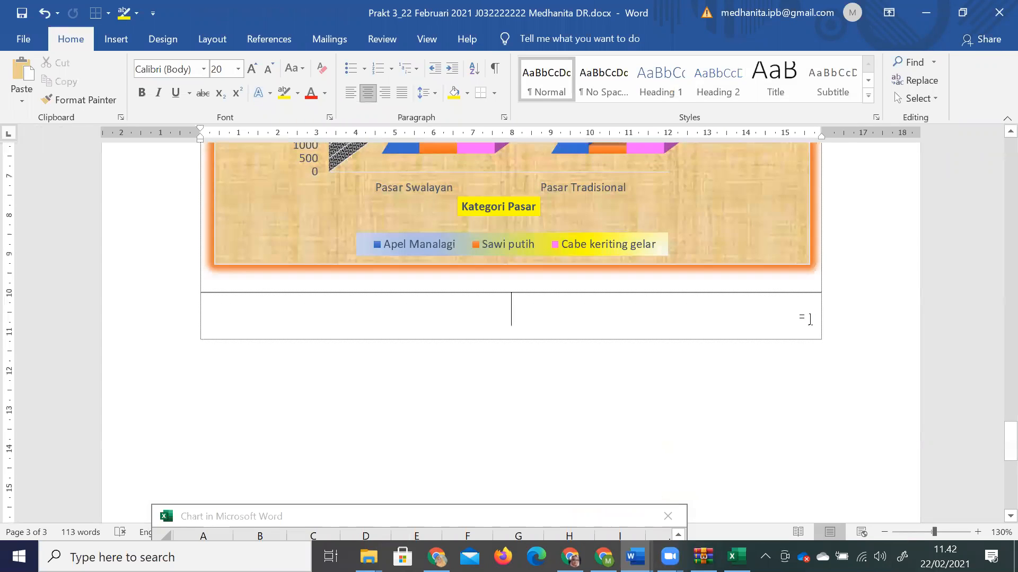
{"action": "left_click", "coordinate": [116, 39]}
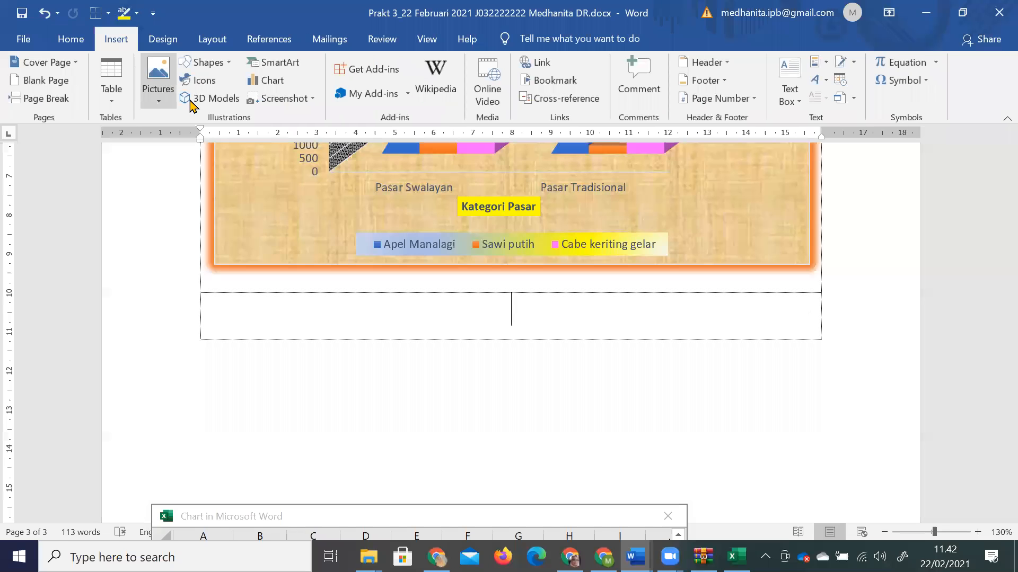
{"action": "left_click", "coordinate": [160, 80]}
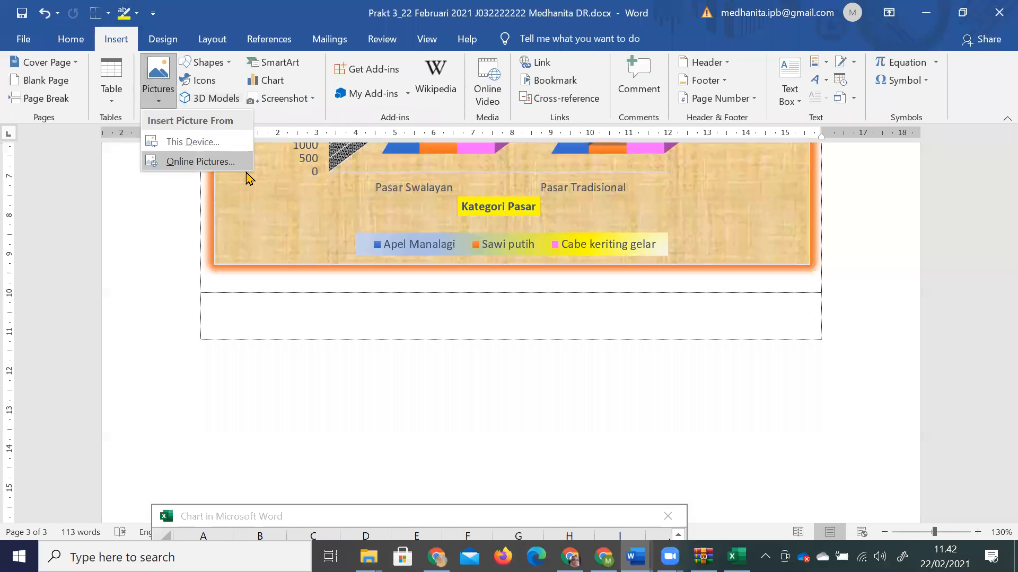
{"action": "left_click", "coordinate": [305, 322]}
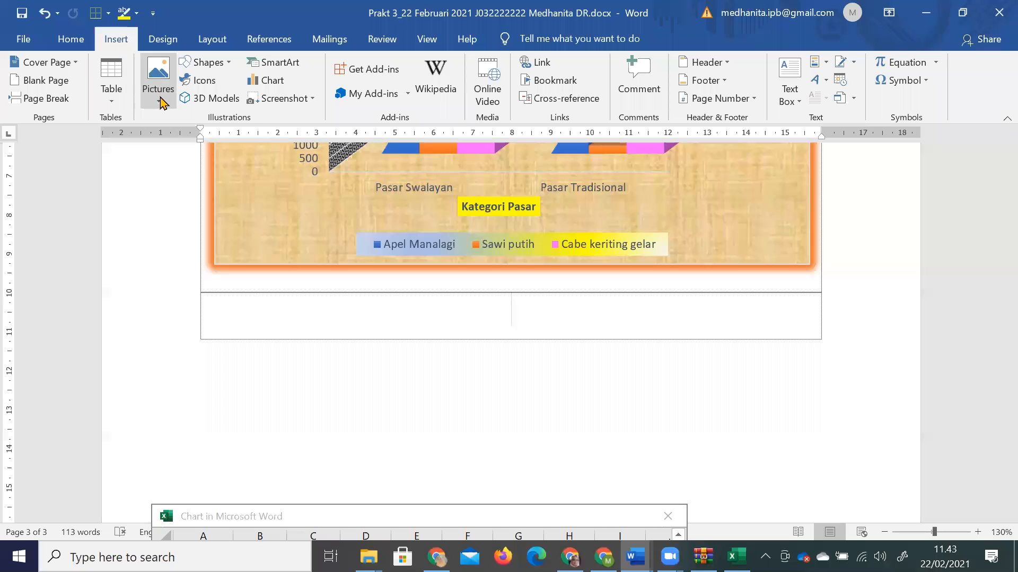
{"action": "left_click", "coordinate": [158, 89]}
{"action": "left_click", "coordinate": [227, 166]}
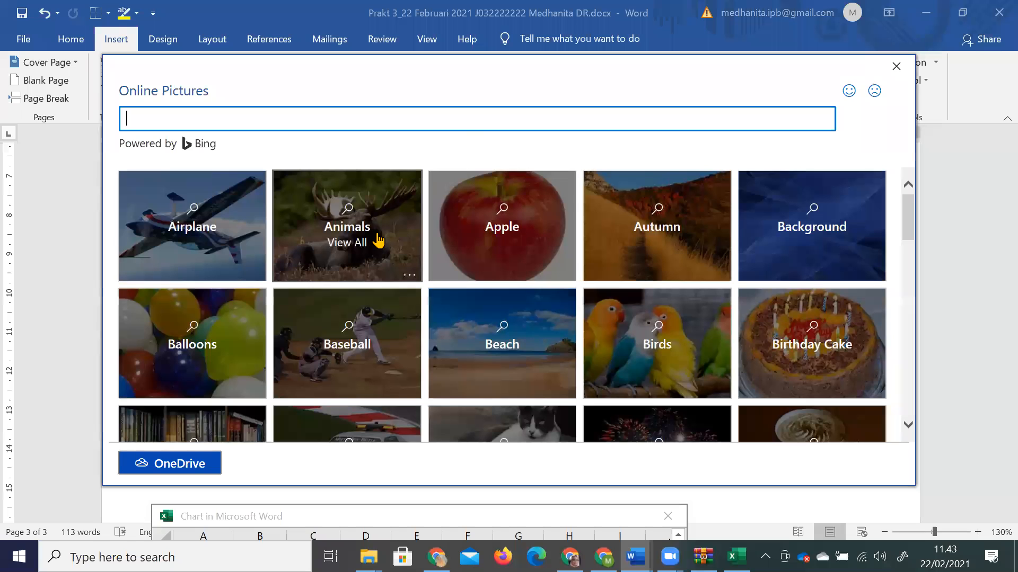
Insert the hummingbird photo from the Bing Birds category, with its CC BY credit line.
{"action": "left_click", "coordinate": [728, 284]}
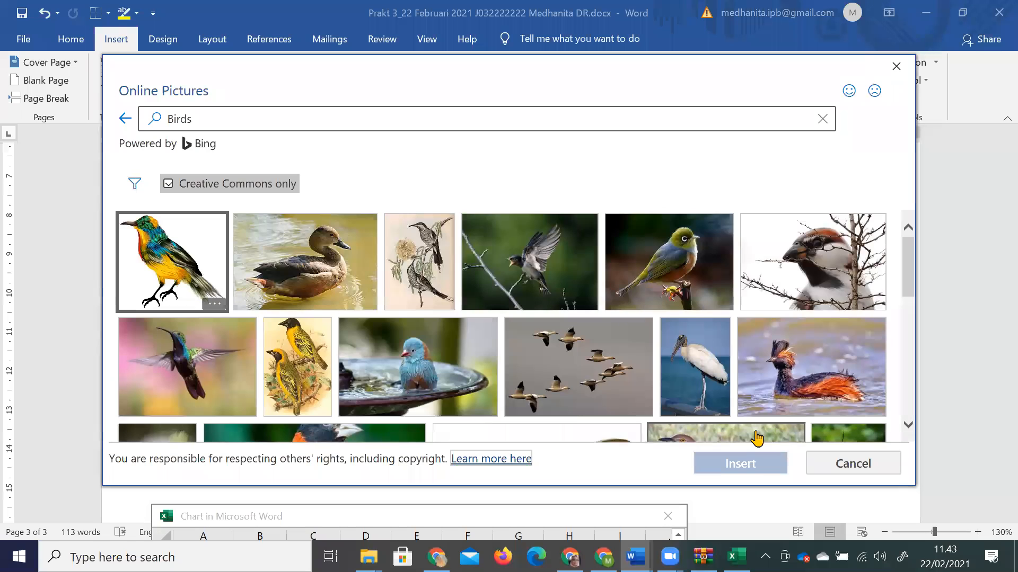
{"action": "left_click", "coordinate": [217, 363]}
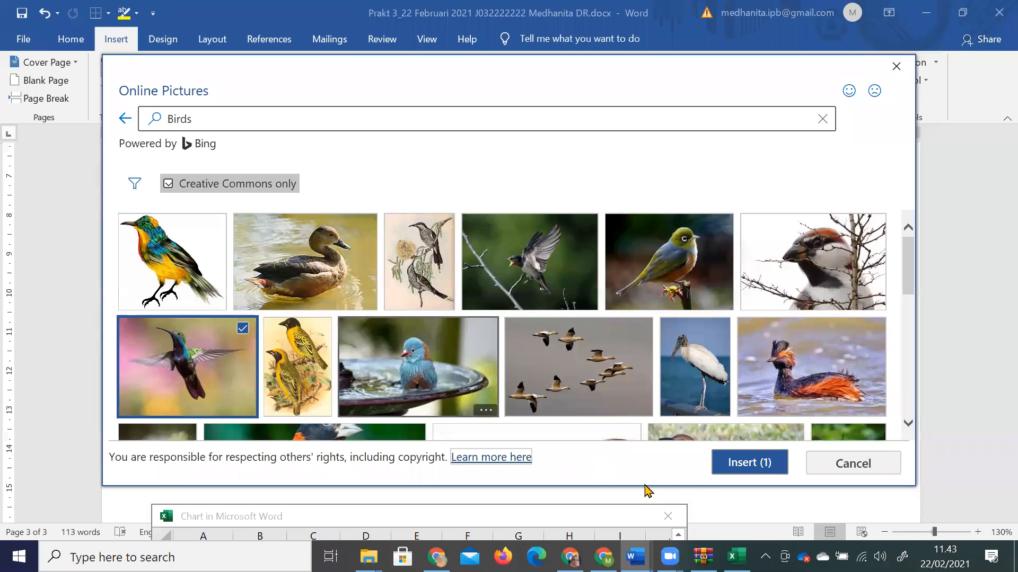
{"action": "left_click", "coordinate": [769, 472]}
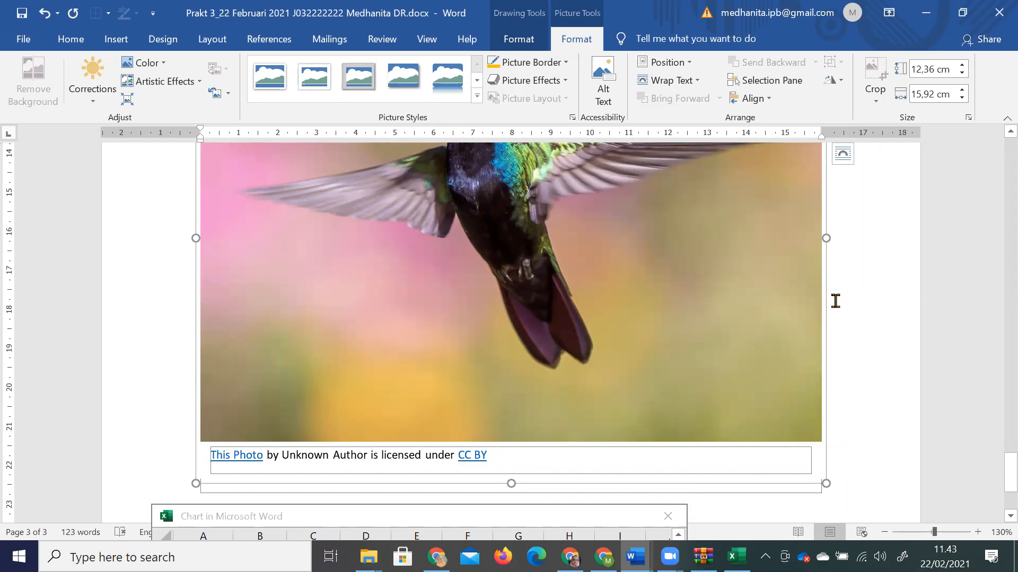
Apply a brighter Brightness/Contrast correction preset to the hummingbird photo.
{"action": "scroll", "coordinate": [817, 286], "scroll_direction": "up", "scroll_amount": 3}
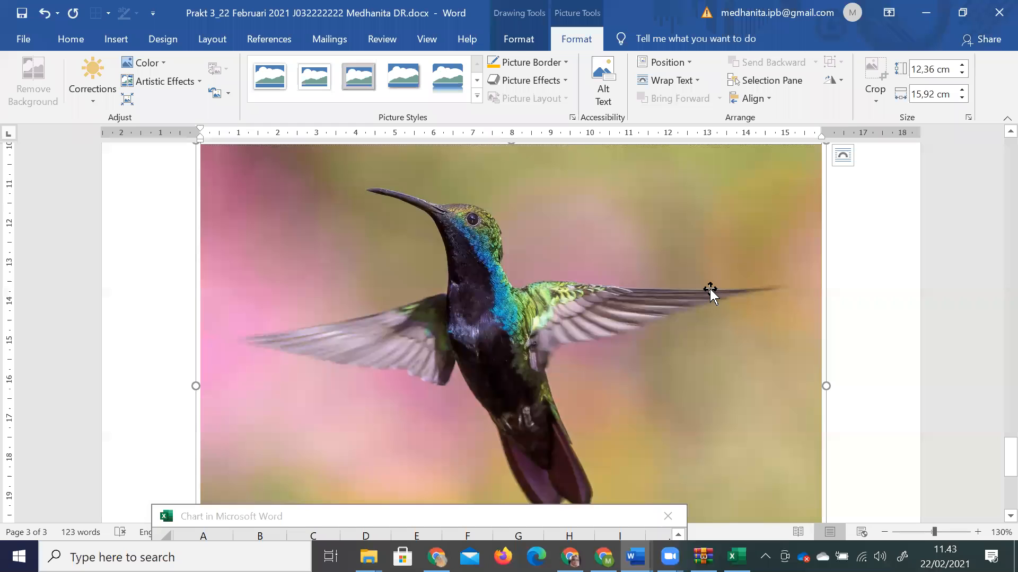
{"action": "left_click", "coordinate": [551, 42]}
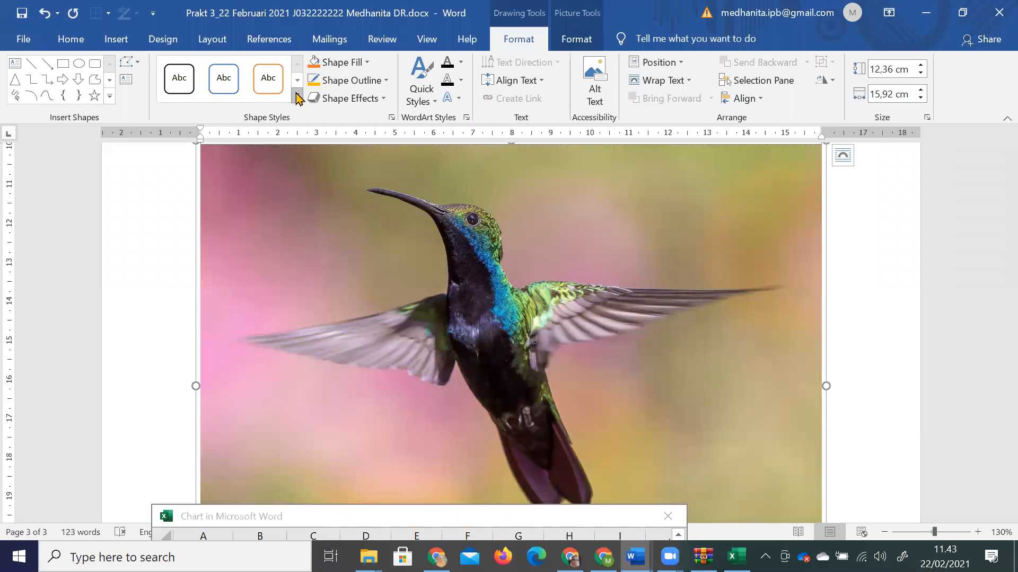
{"action": "left_click", "coordinate": [578, 39]}
{"action": "left_click", "coordinate": [91, 104]}
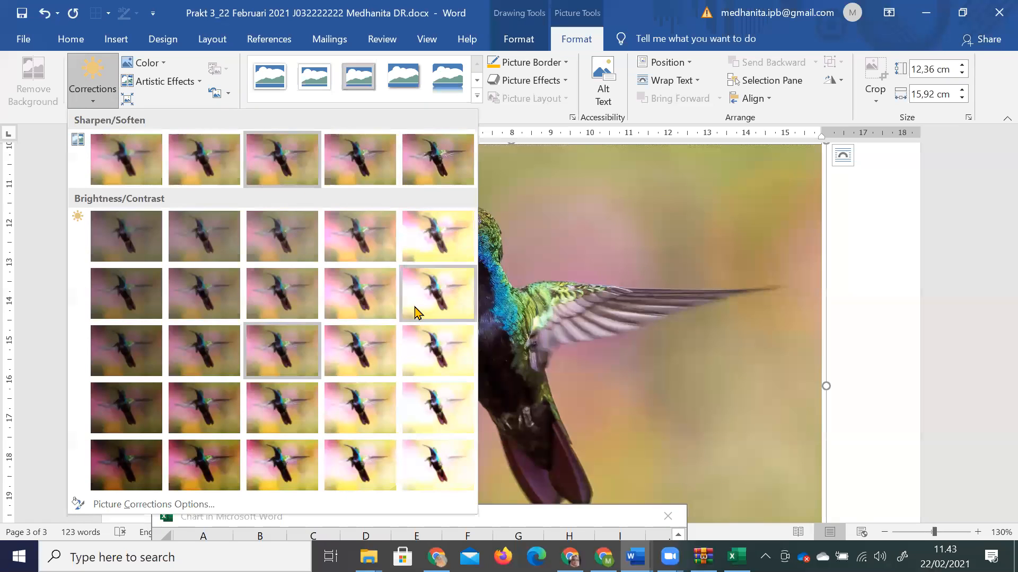
{"action": "left_click", "coordinate": [387, 295]}
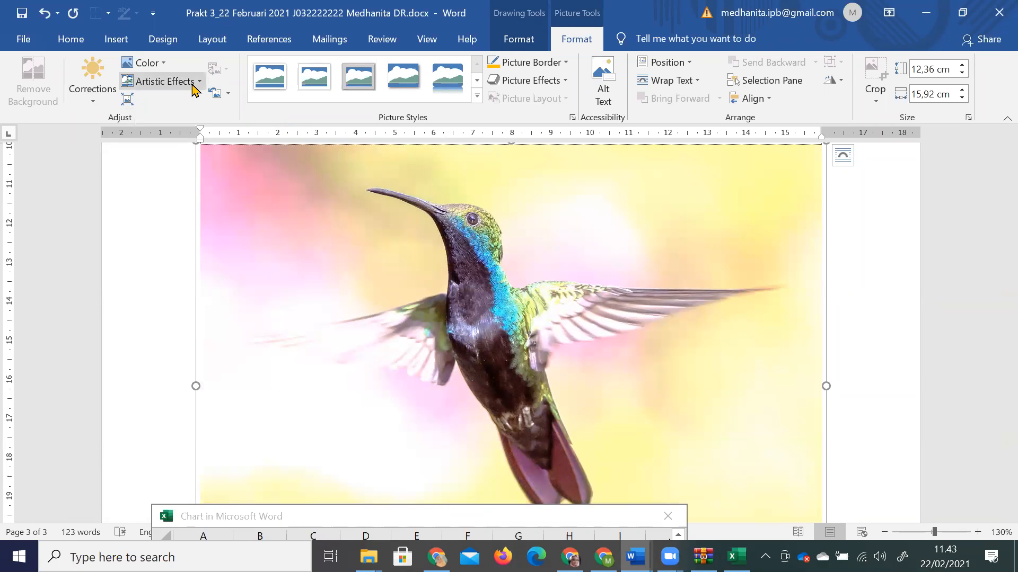
Check the Artistic Effects Options pane and close it without applying any effect.
{"action": "left_click", "coordinate": [175, 82]}
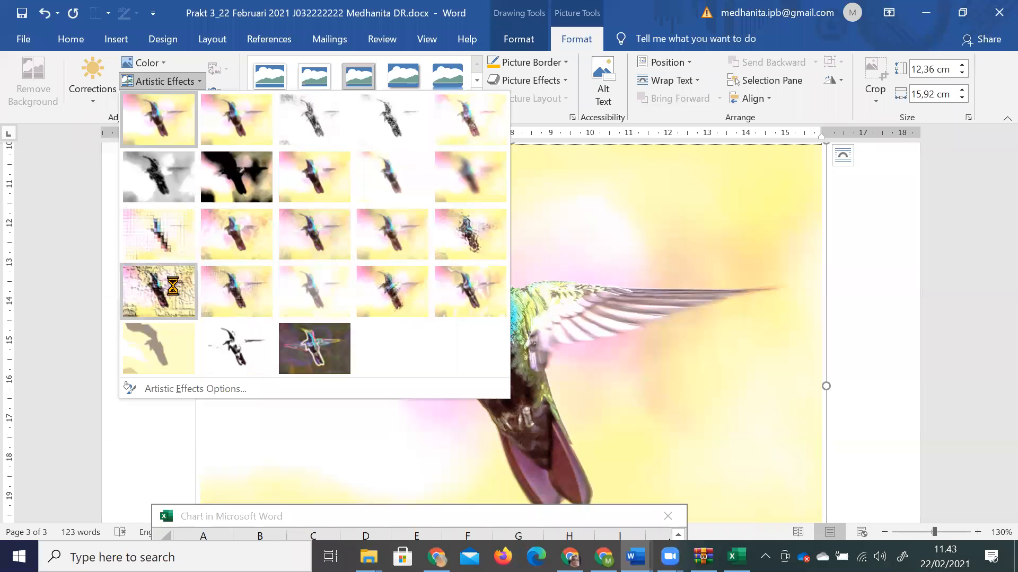
{"action": "left_click", "coordinate": [220, 390]}
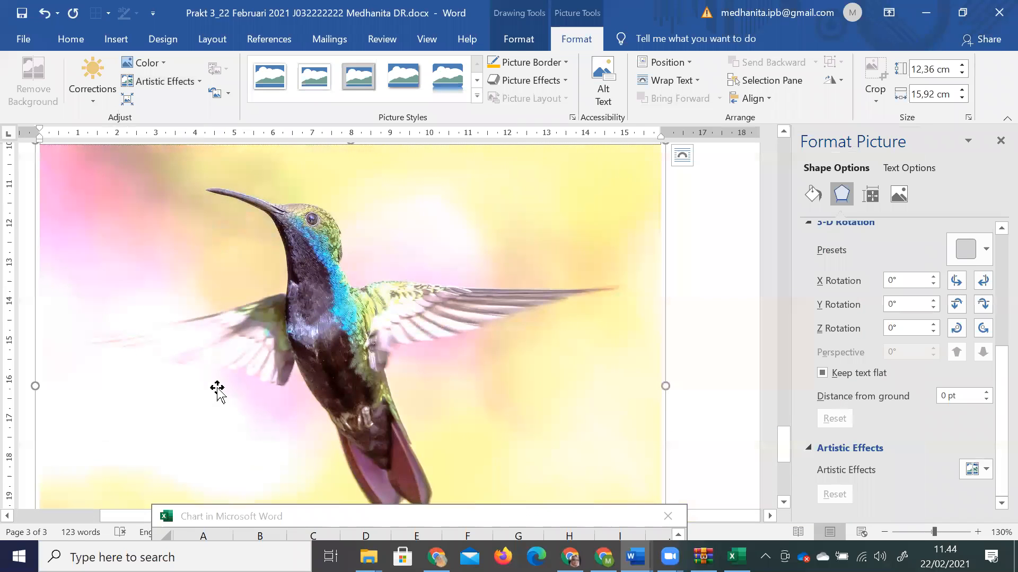
{"action": "left_click", "coordinate": [1000, 141]}
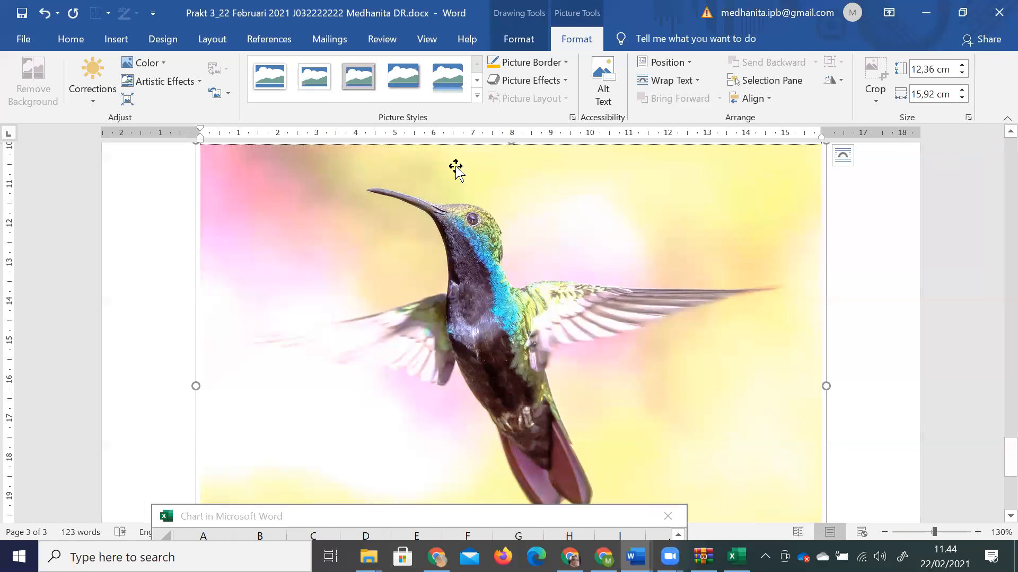
Resize the hummingbird photo to 8.25 × 8.81 cm, centred under the chart.
{"action": "left_click", "coordinate": [186, 43]}
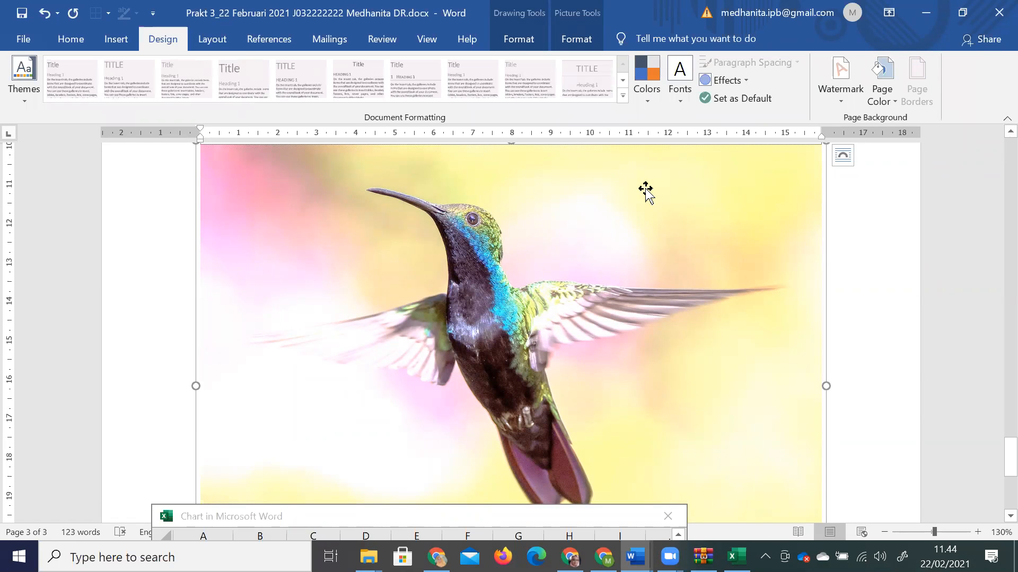
{"action": "scroll", "coordinate": [857, 189], "scroll_direction": "up", "scroll_amount": 2}
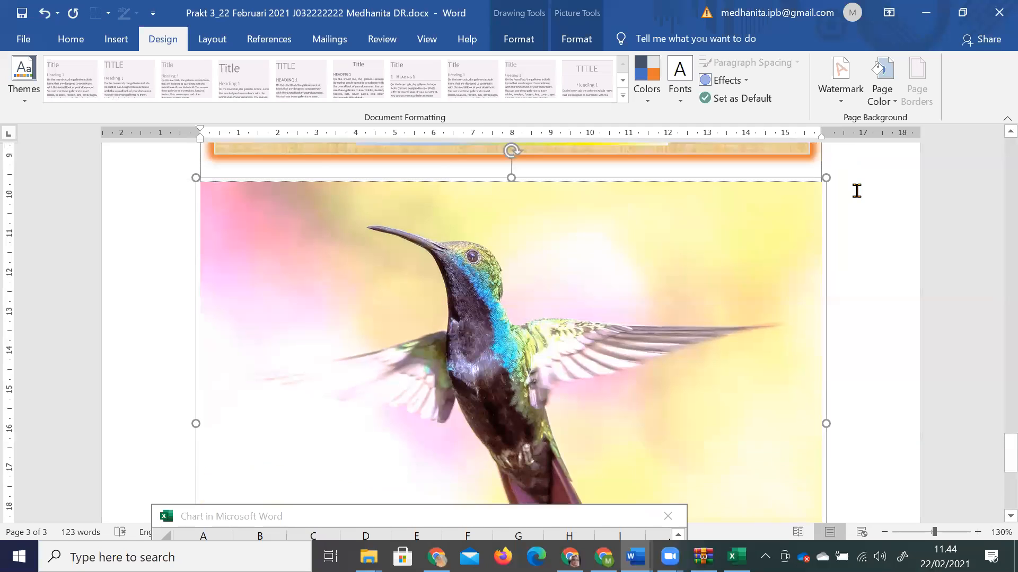
{"action": "left_click_drag", "start_coordinate": [786, 260], "coordinate": [648, 371]}
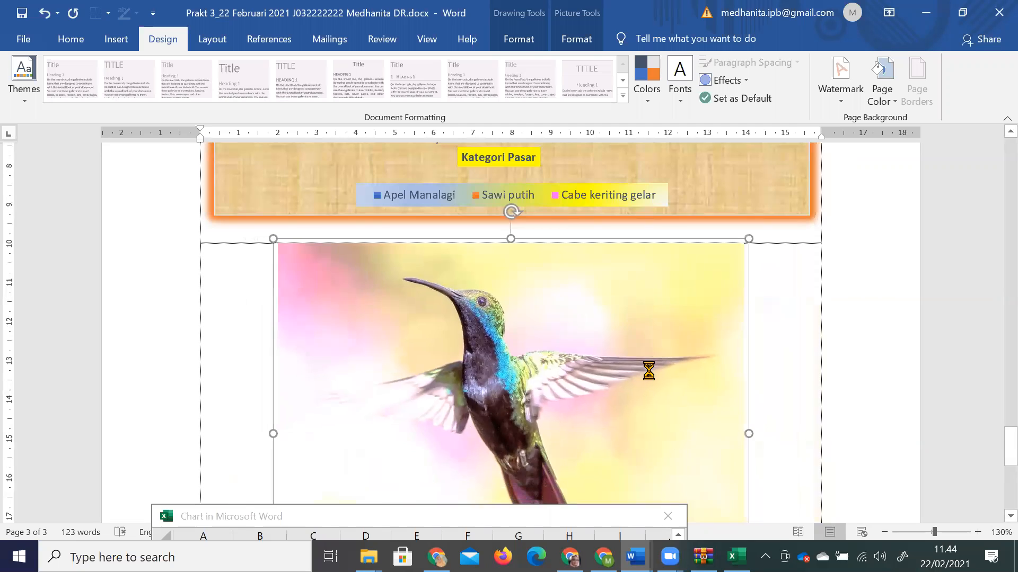
{"action": "left_click", "coordinate": [754, 373]}
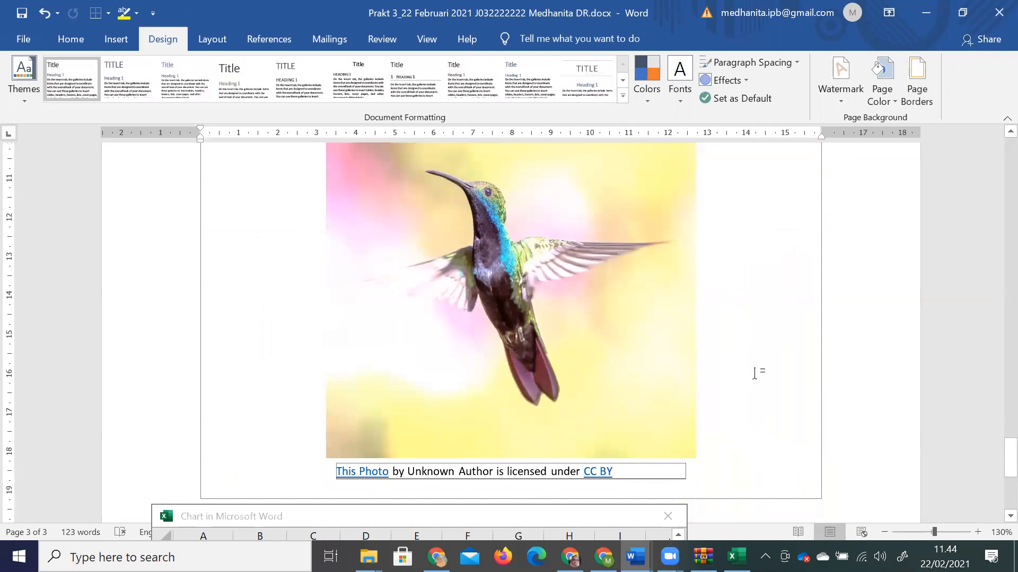
{"action": "left_click", "coordinate": [636, 387]}
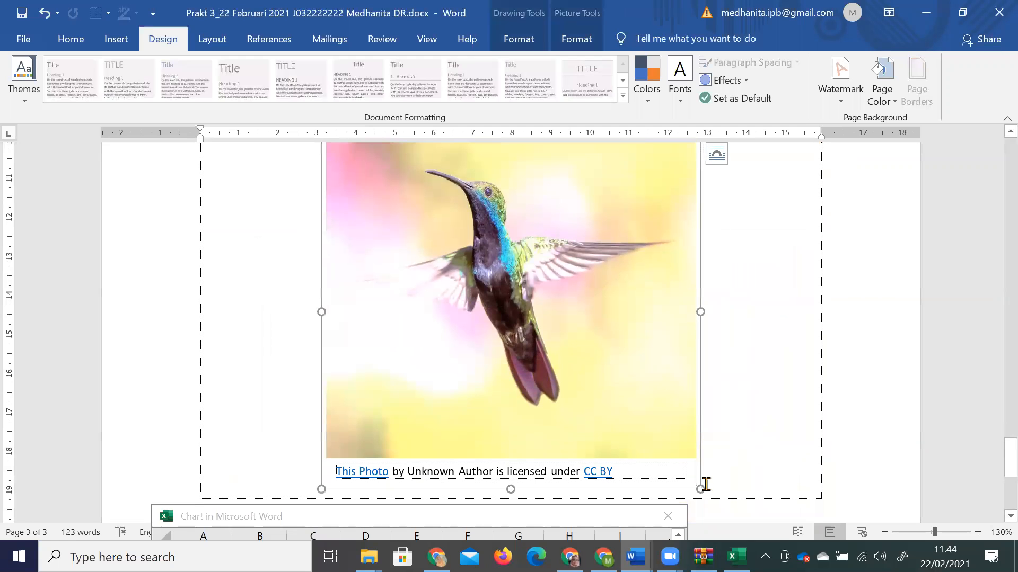
{"action": "left_click_drag", "start_coordinate": [700, 488], "coordinate": [669, 456]}
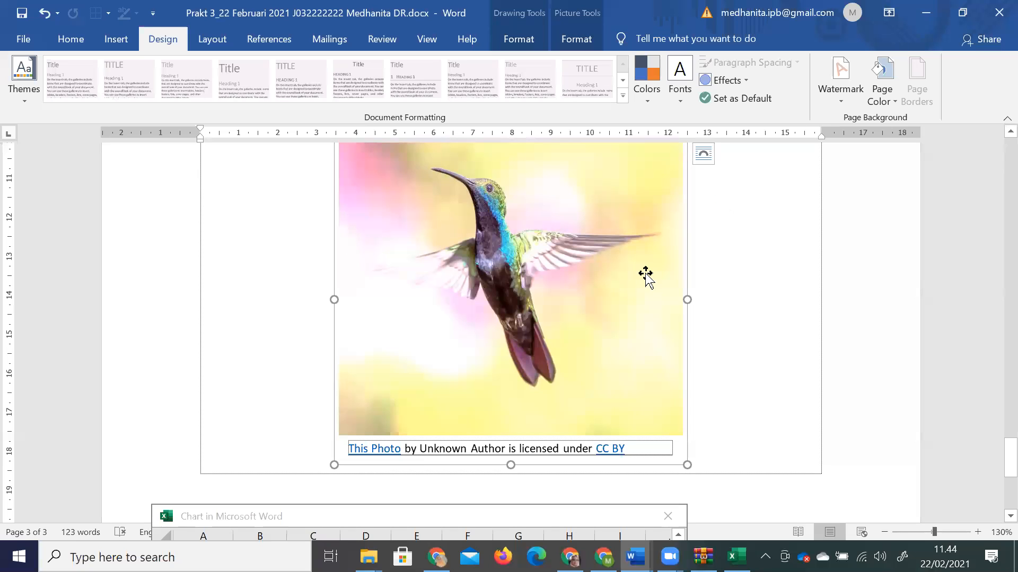
{"action": "left_click", "coordinate": [578, 38]}
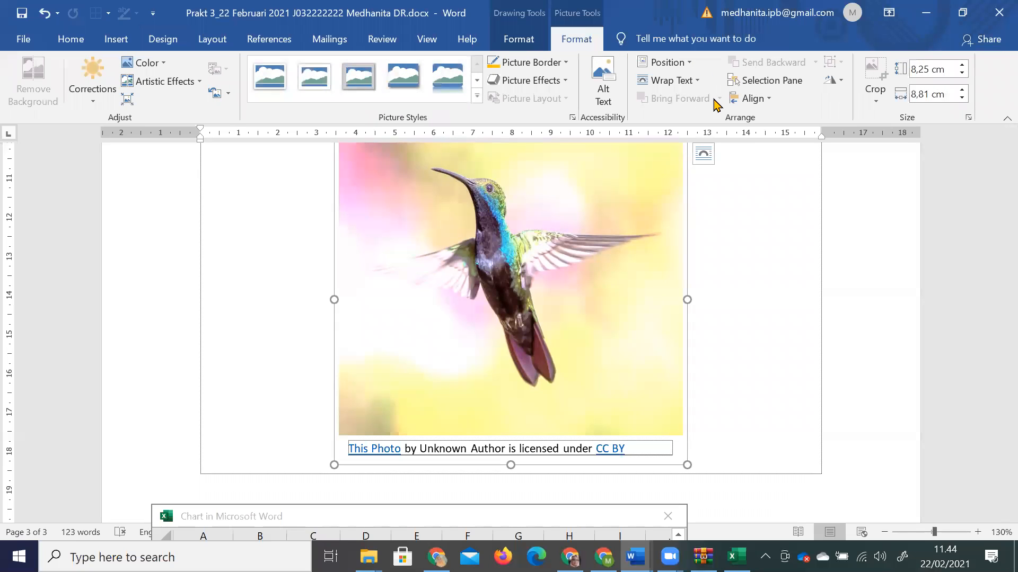
Give the hummingbird photo the Reflected Rounded Rectangle picture style.
{"action": "left_click", "coordinate": [666, 62]}
{"action": "left_click", "coordinate": [760, 168]}
{"action": "left_click", "coordinate": [691, 83]}
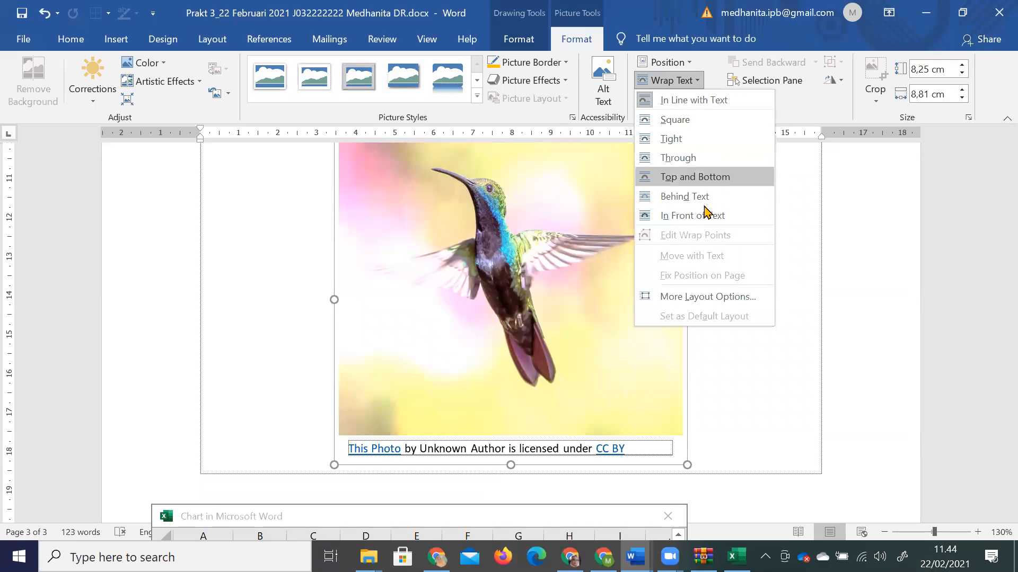
{"action": "key", "text": "Escape"}
{"action": "left_click", "coordinate": [477, 97]}
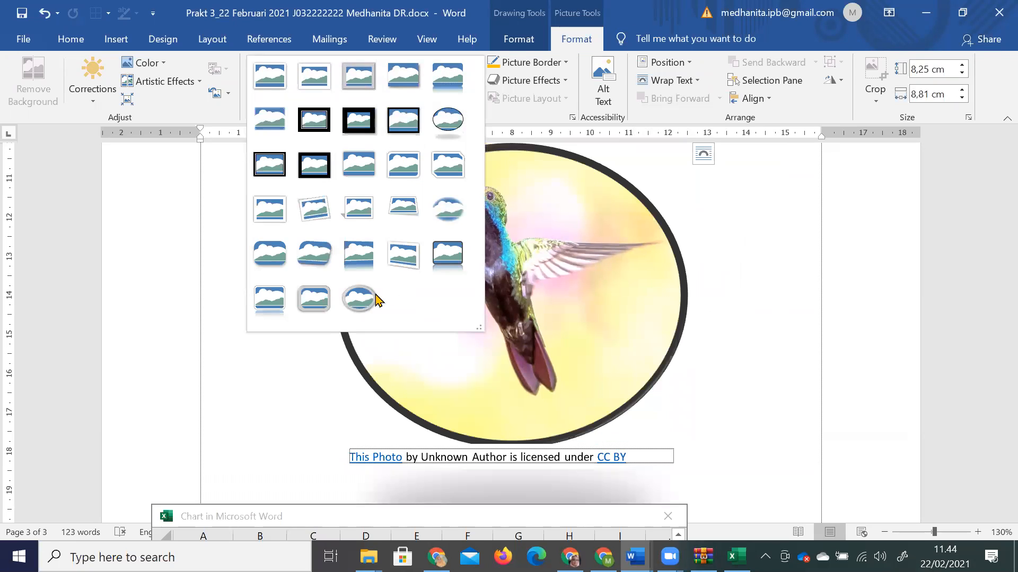
{"action": "left_click", "coordinate": [282, 305]}
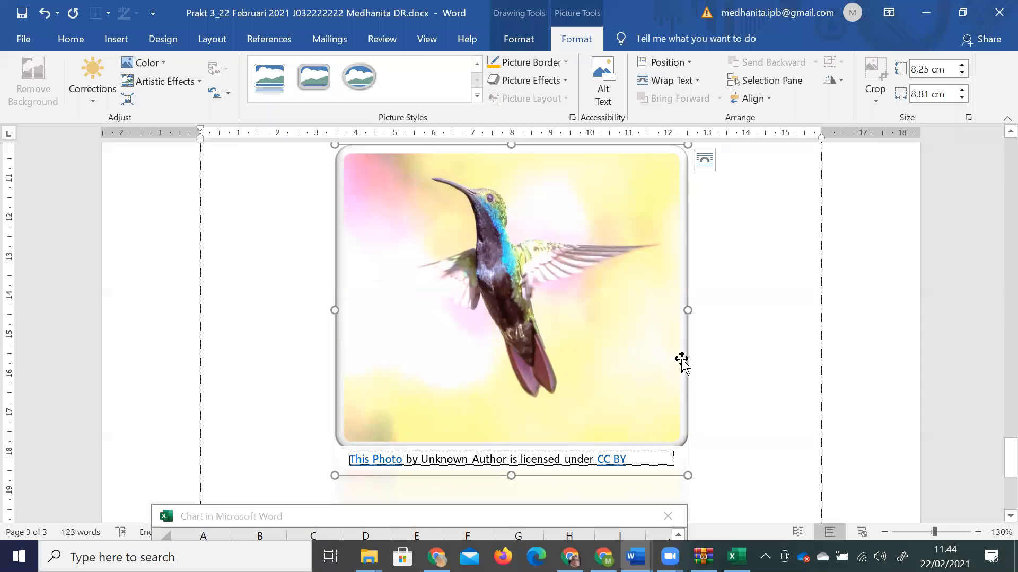
Zoom out the page and tilt the photo clockwise with its rotation handle.
{"action": "scroll", "coordinate": [650, 447], "scroll_direction": "up", "scroll_amount": 1}
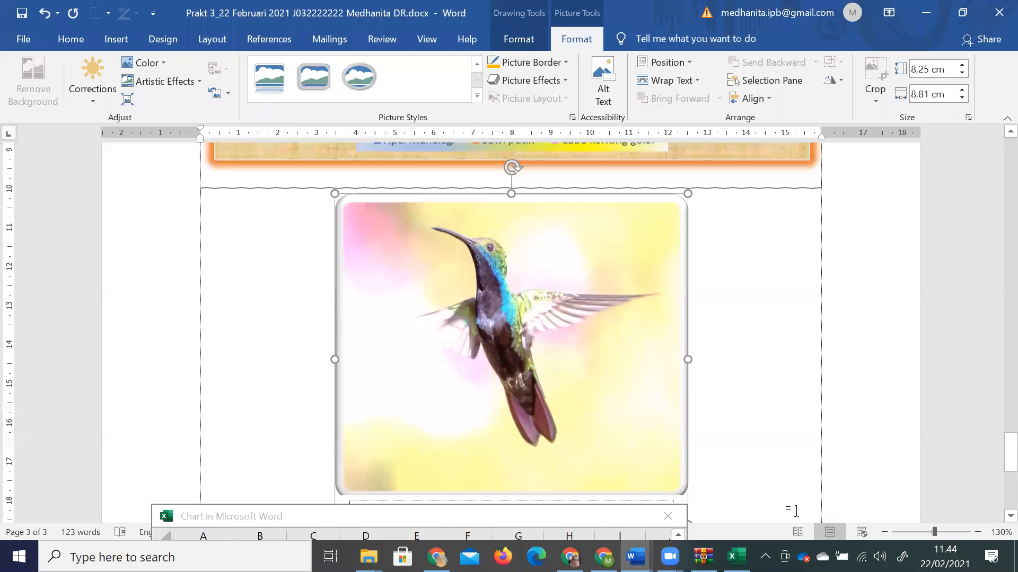
{"action": "left_click", "coordinate": [885, 531]}
{"action": "left_click", "coordinate": [885, 531]}
{"action": "left_click", "coordinate": [885, 531]}
{"action": "left_click", "coordinate": [885, 531]}
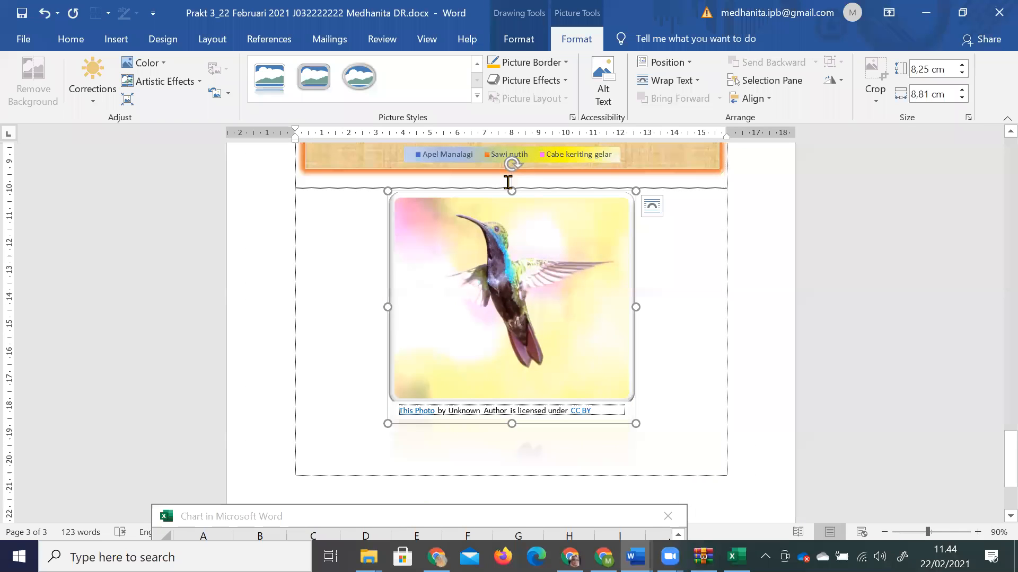
{"action": "left_click_drag", "start_coordinate": [546, 168], "coordinate": [692, 243]}
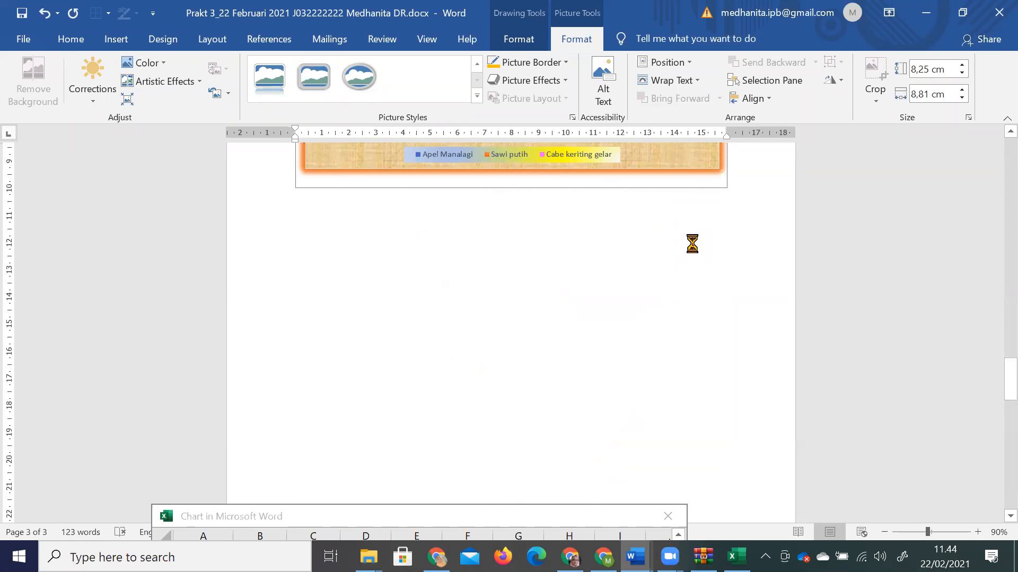
Select the 'Untuk membuat sebuah tabel' instructions and their a–c step table.
{"action": "scroll", "coordinate": [728, 279], "scroll_direction": "down", "scroll_amount": 9}
{"action": "left_click", "coordinate": [729, 279]}
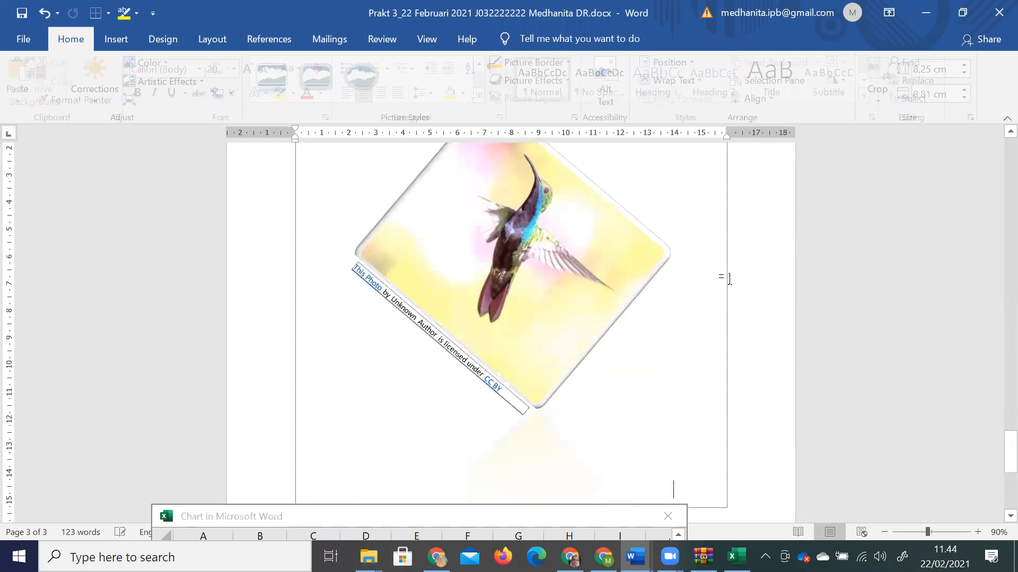
{"action": "scroll", "coordinate": [730, 279], "scroll_direction": "down", "scroll_amount": 6}
{"action": "scroll", "coordinate": [729, 279], "scroll_direction": "up", "scroll_amount": 15}
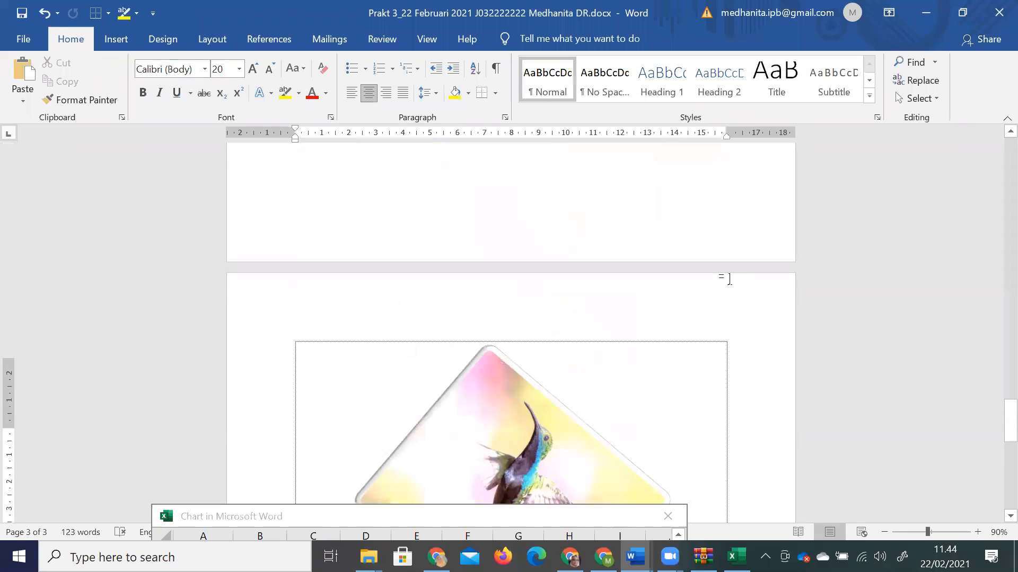
{"action": "scroll", "coordinate": [730, 279], "scroll_direction": "up", "scroll_amount": 10}
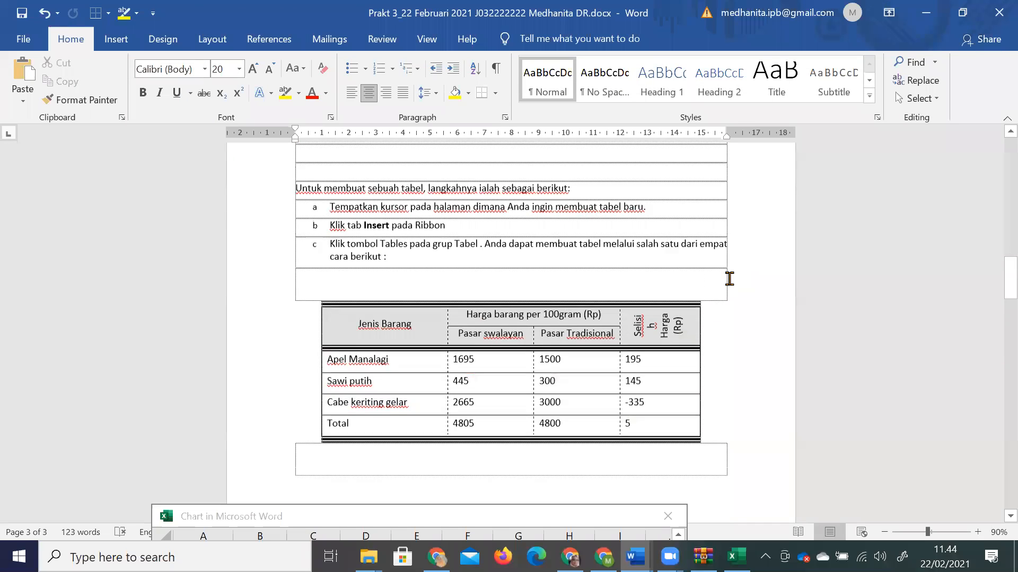
{"action": "scroll", "coordinate": [479, 353], "scroll_direction": "down", "scroll_amount": 1}
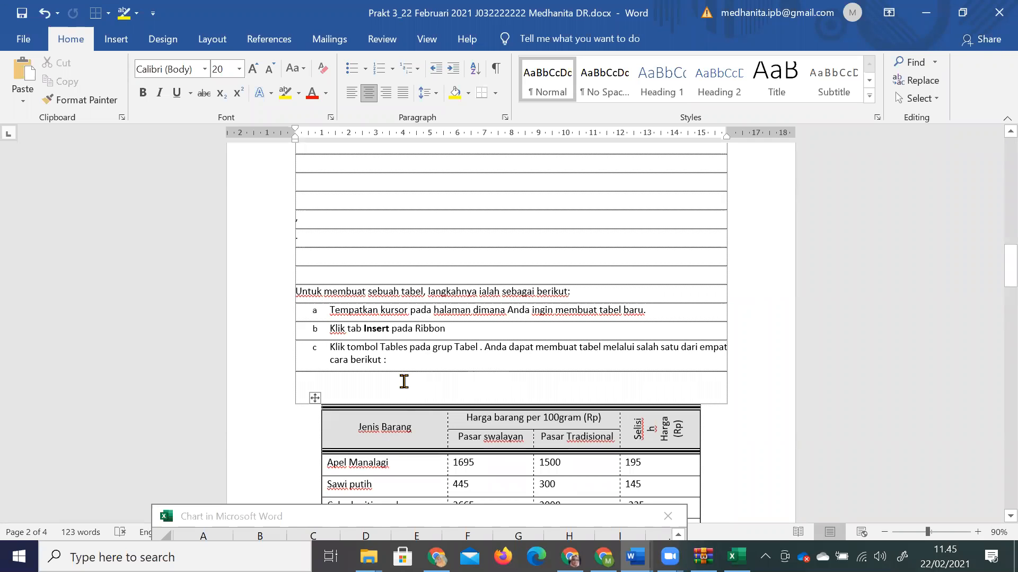
{"action": "left_click_drag", "start_coordinate": [396, 367], "coordinate": [290, 288]}
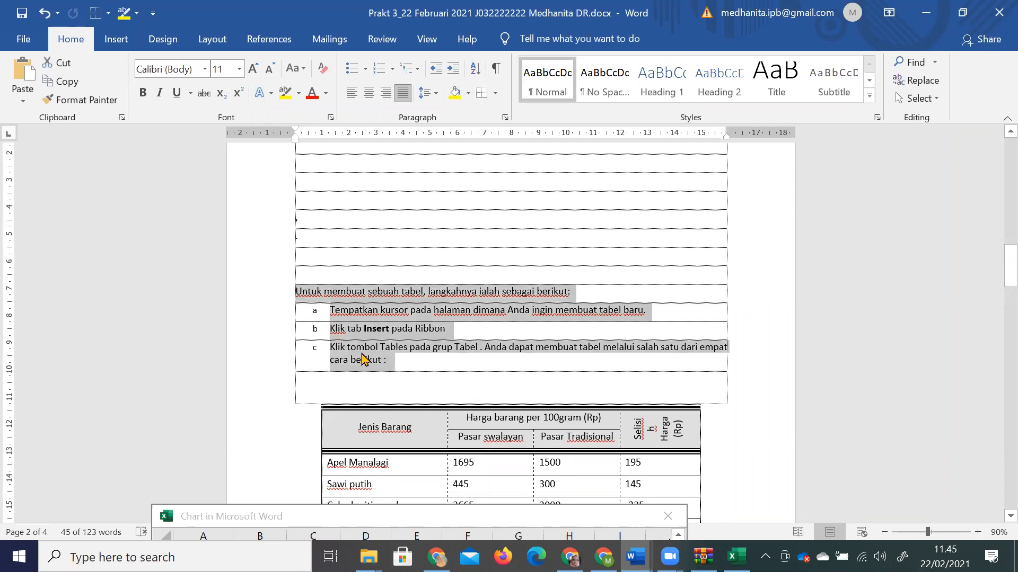
Paste the copied instructions below the hummingbird photo, then shrink the photo slightly.
{"action": "scroll", "coordinate": [443, 397], "scroll_direction": "down", "scroll_amount": 10}
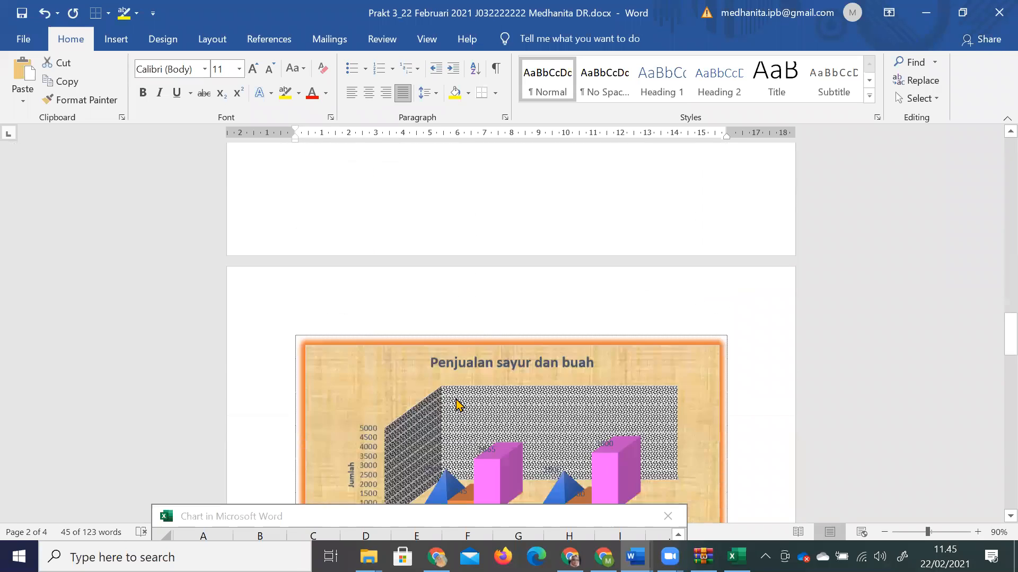
{"action": "scroll", "coordinate": [454, 371], "scroll_direction": "down", "scroll_amount": 3}
{"action": "left_click", "coordinate": [449, 322]}
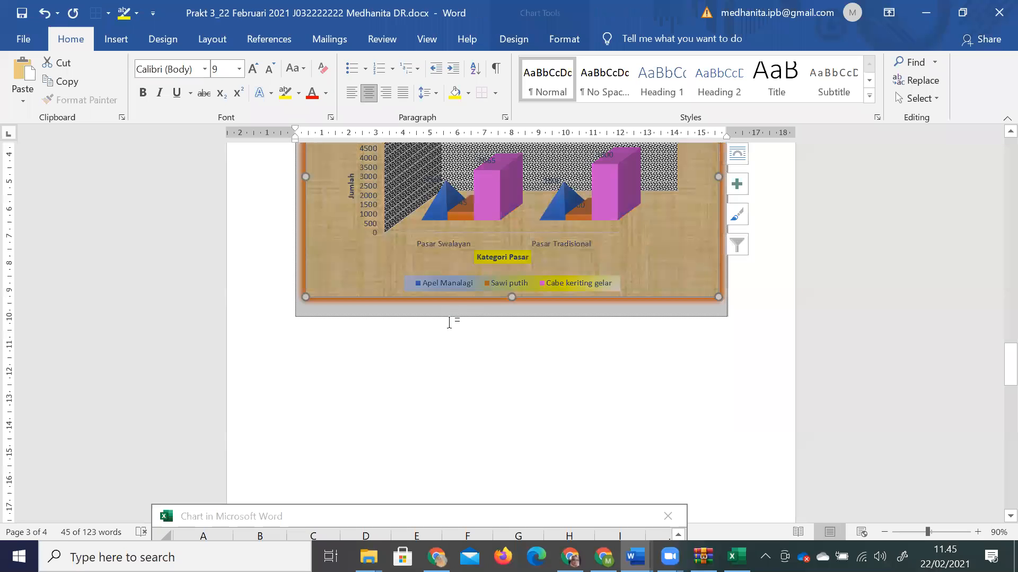
{"action": "left_click", "coordinate": [749, 320]}
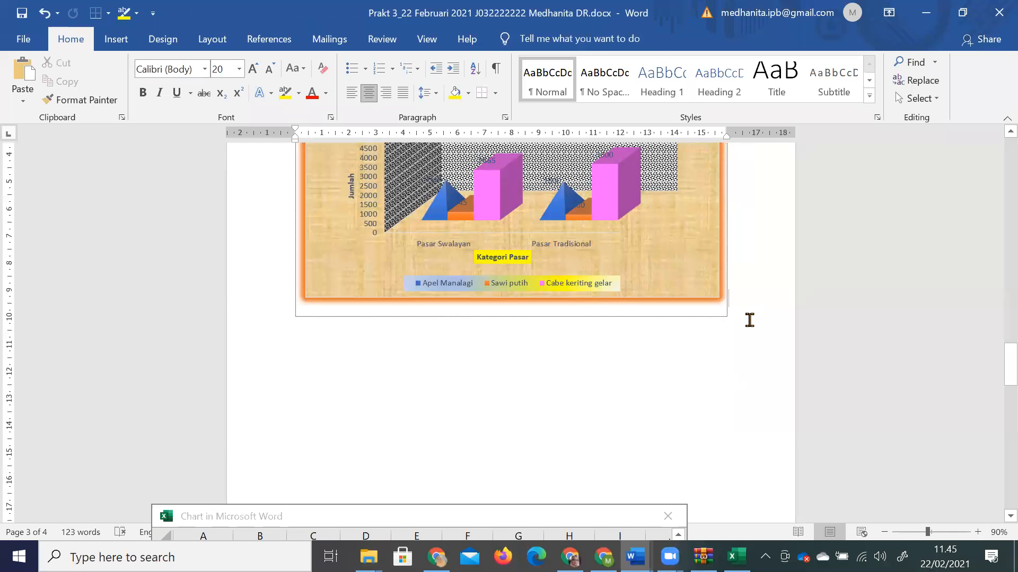
{"action": "scroll", "coordinate": [750, 320], "scroll_direction": "down", "scroll_amount": 10}
{"action": "scroll", "coordinate": [609, 434], "scroll_direction": "down", "scroll_amount": 1}
{"action": "left_click", "coordinate": [609, 436]}
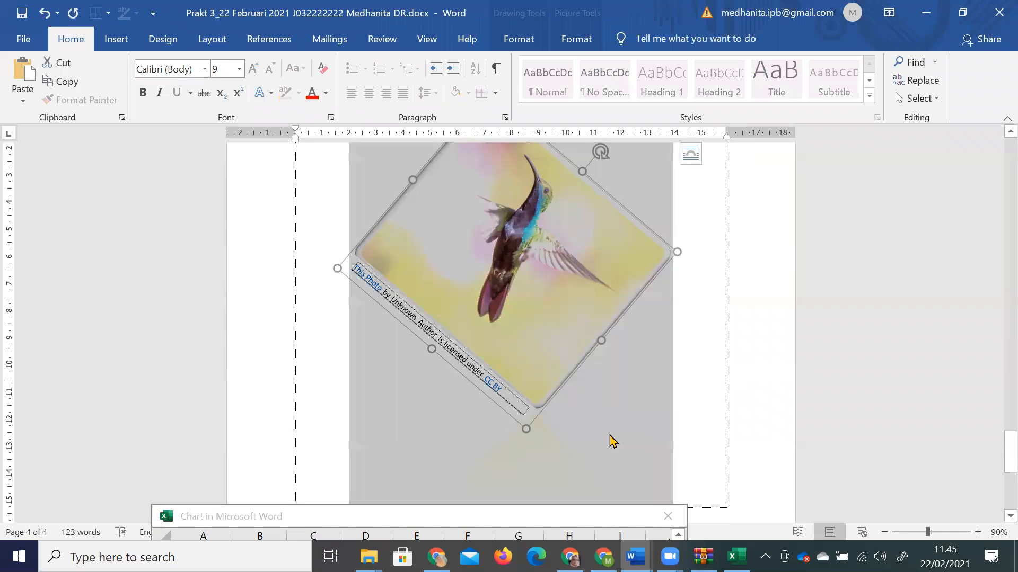
{"action": "left_click", "coordinate": [695, 458]}
{"action": "key", "text": "ctrl+v"}
{"action": "left_click", "coordinate": [522, 241]}
{"action": "left_click_drag", "start_coordinate": [472, 318], "coordinate": [509, 304]}
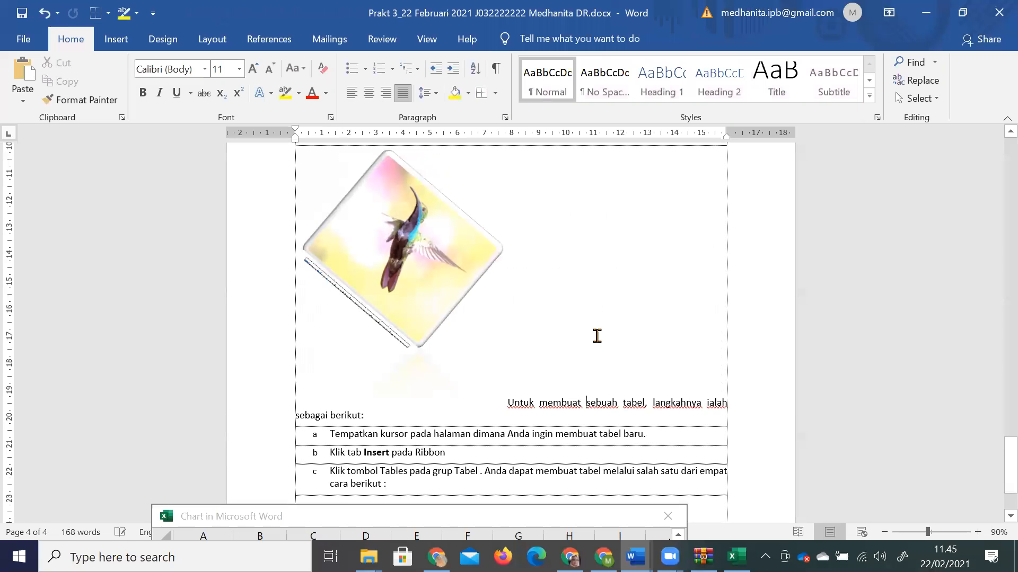
Wrap the hummingbird photo Square and move it into the middle of the page text.
{"action": "scroll", "coordinate": [530, 403], "scroll_direction": "down", "scroll_amount": 1}
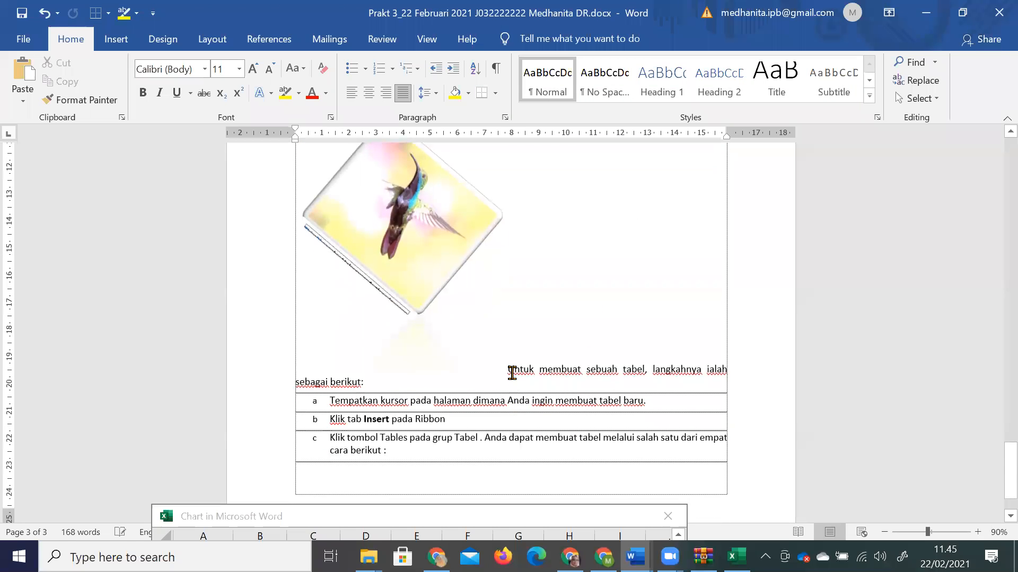
{"action": "left_click", "coordinate": [456, 260]}
{"action": "left_click", "coordinate": [516, 332]}
{"action": "left_click", "coordinate": [451, 268]}
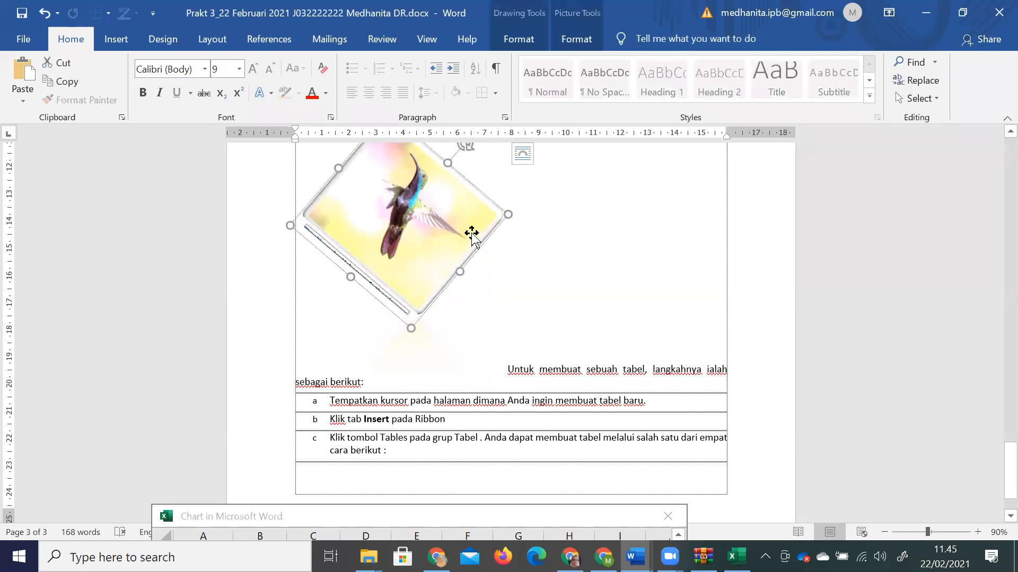
{"action": "left_click", "coordinate": [576, 39]}
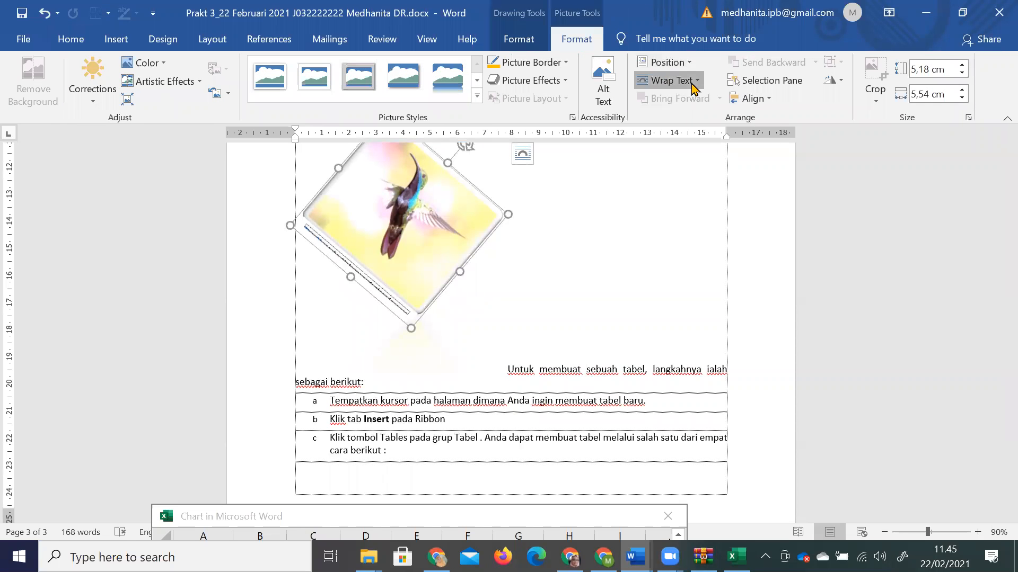
{"action": "left_click", "coordinate": [692, 83]}
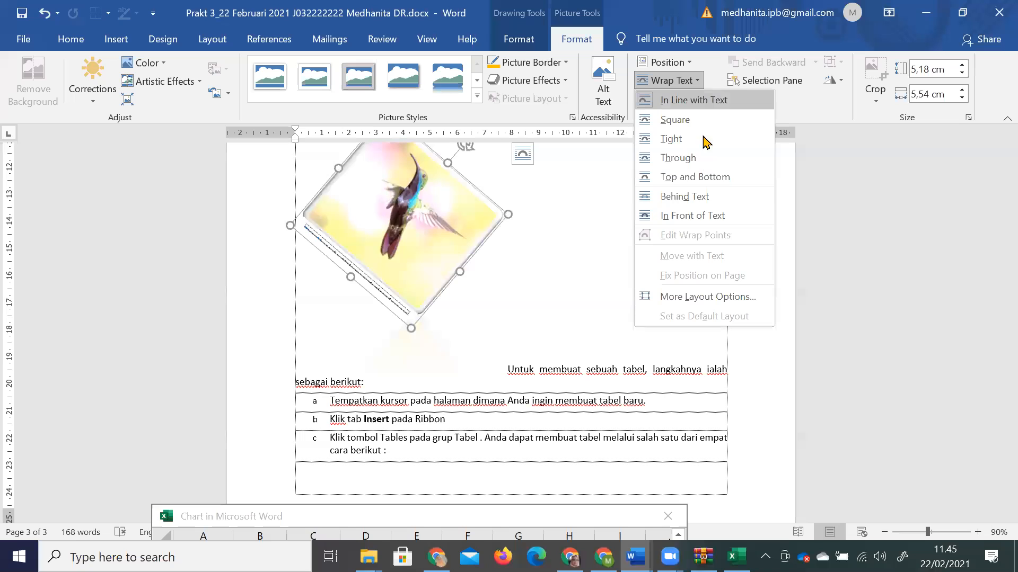
{"action": "left_click", "coordinate": [679, 123]}
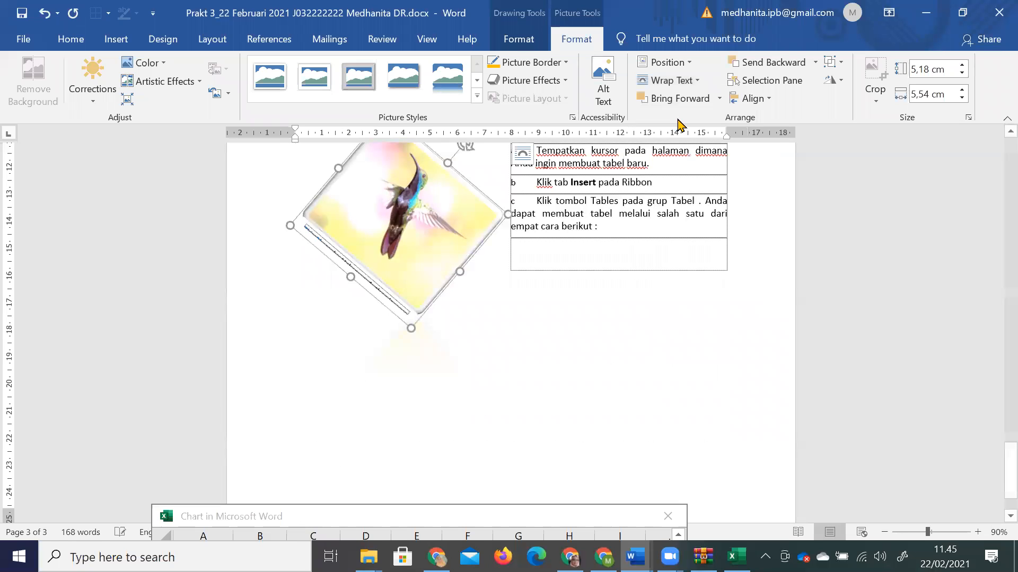
{"action": "left_click_drag", "start_coordinate": [454, 256], "coordinate": [505, 257]}
Change the photo's text wrapping to Tight.
{"action": "scroll", "coordinate": [443, 228], "scroll_direction": "up", "scroll_amount": 2}
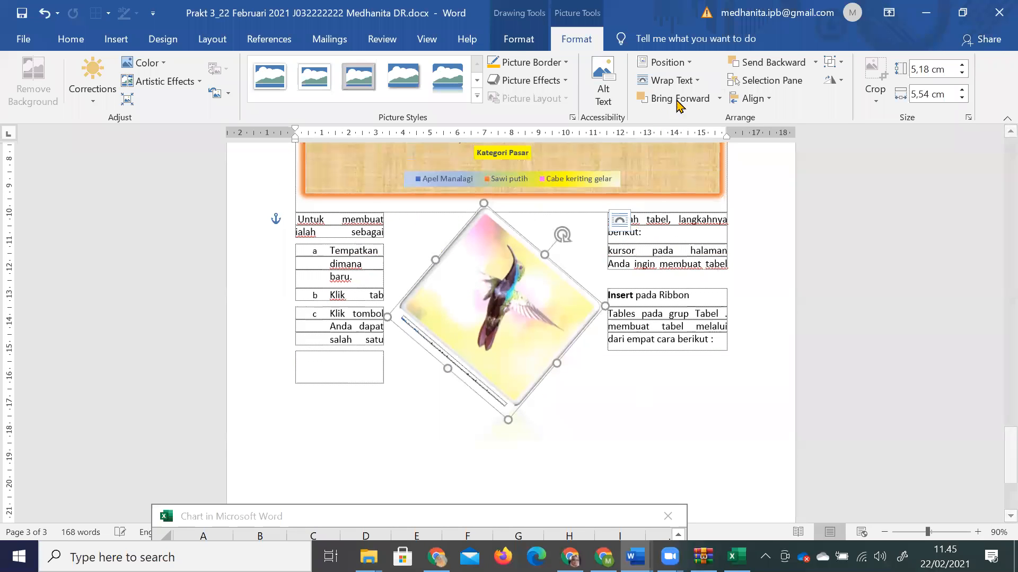
{"action": "left_click", "coordinate": [676, 80]}
{"action": "left_click", "coordinate": [702, 140]}
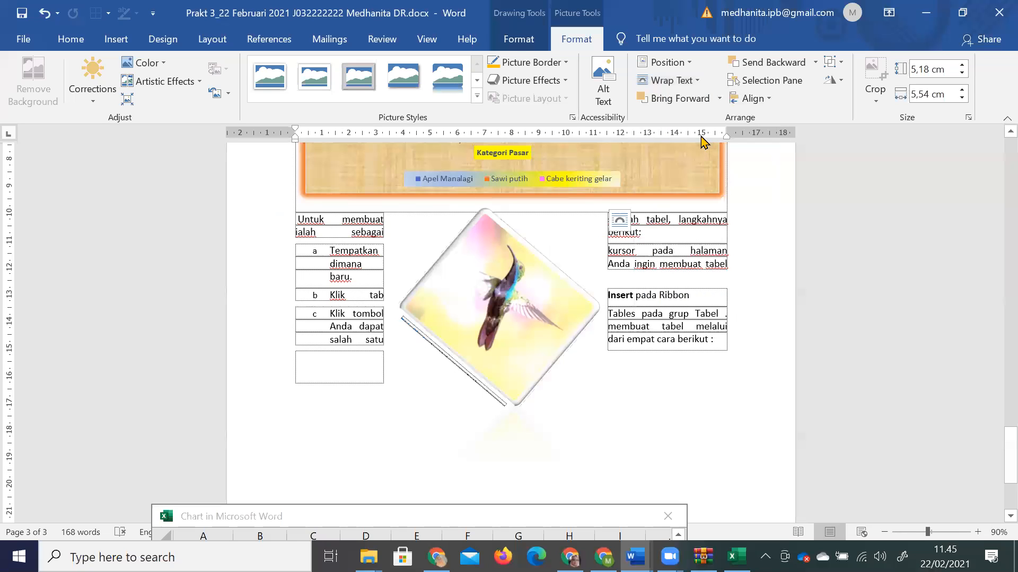